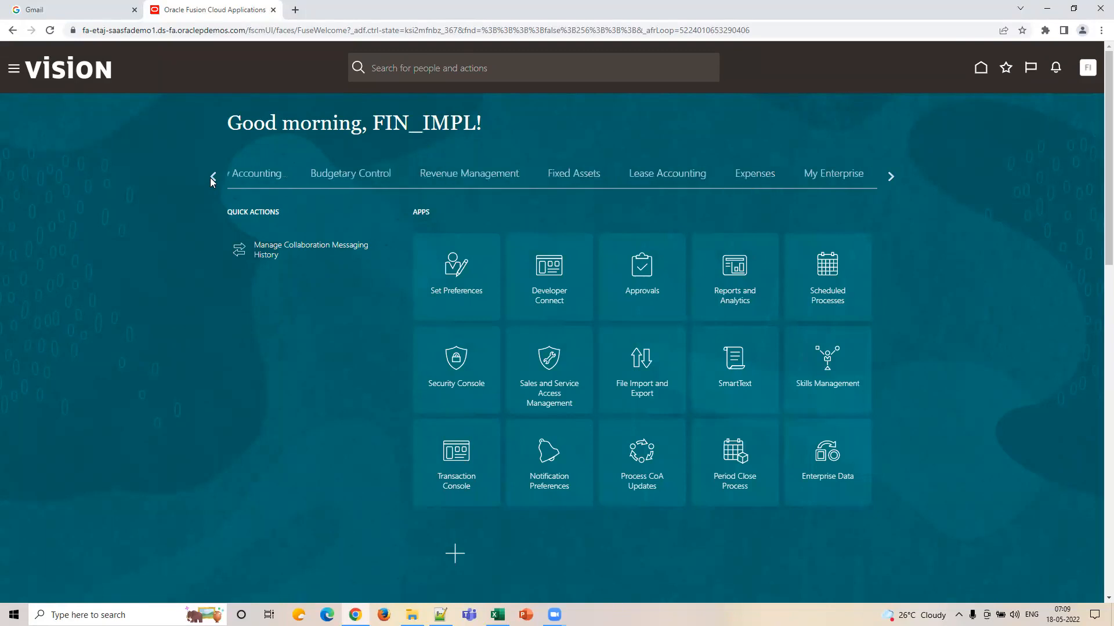
Step: Check the Payables apps on the home page, then open the Security Console from the Tools apps
{"action": "left_click", "coordinate": [451, 174]}
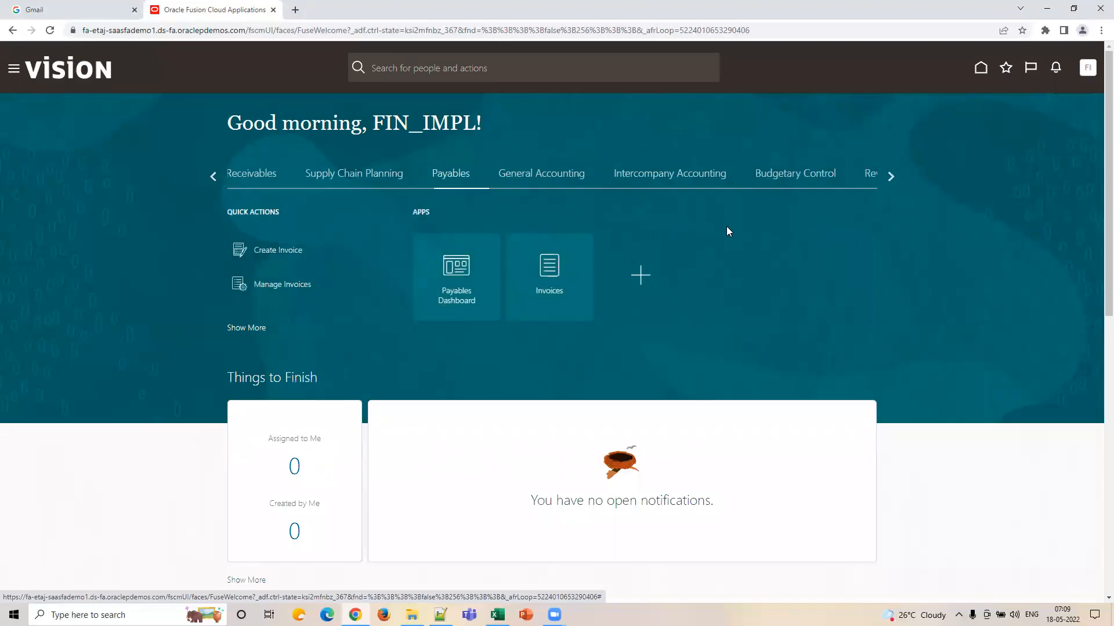
{"action": "left_click", "coordinate": [887, 176]}
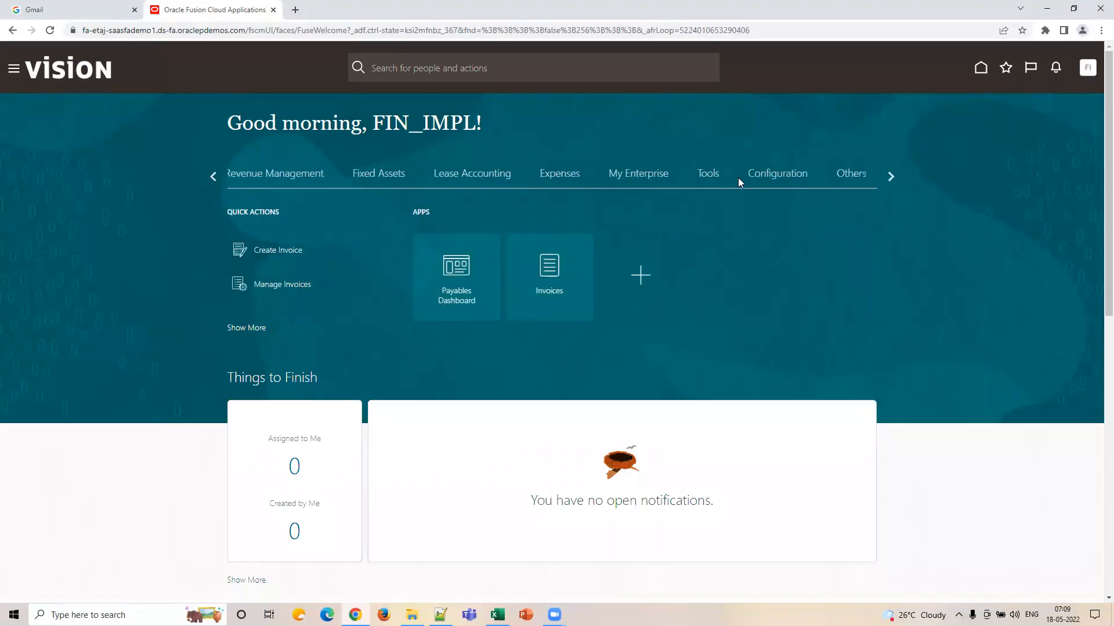
{"action": "left_click", "coordinate": [720, 173]}
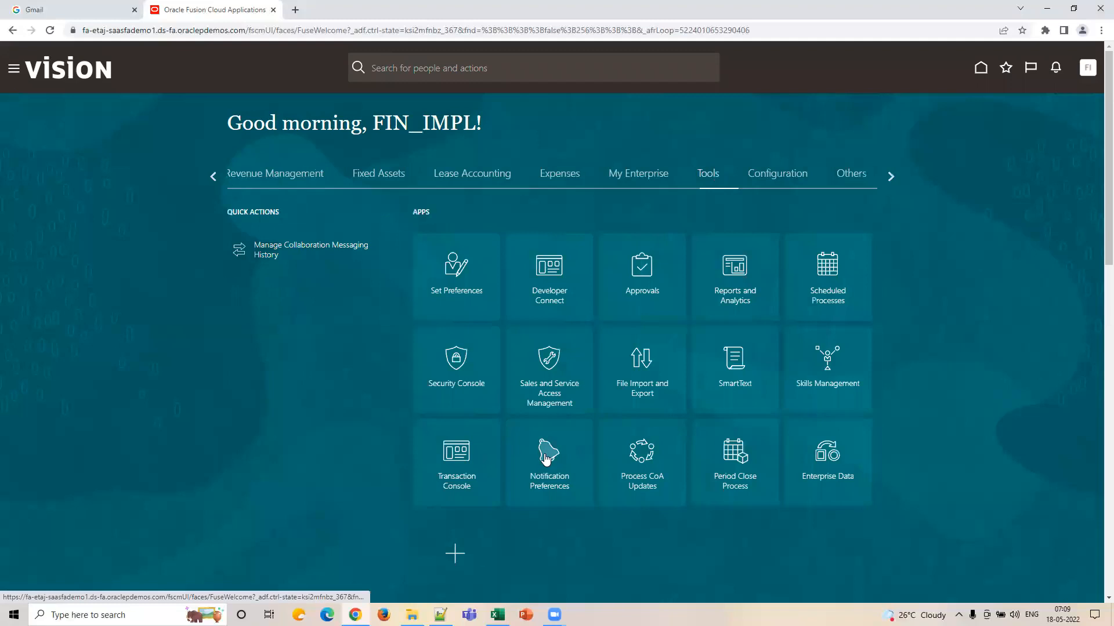
{"action": "left_click", "coordinate": [471, 406]}
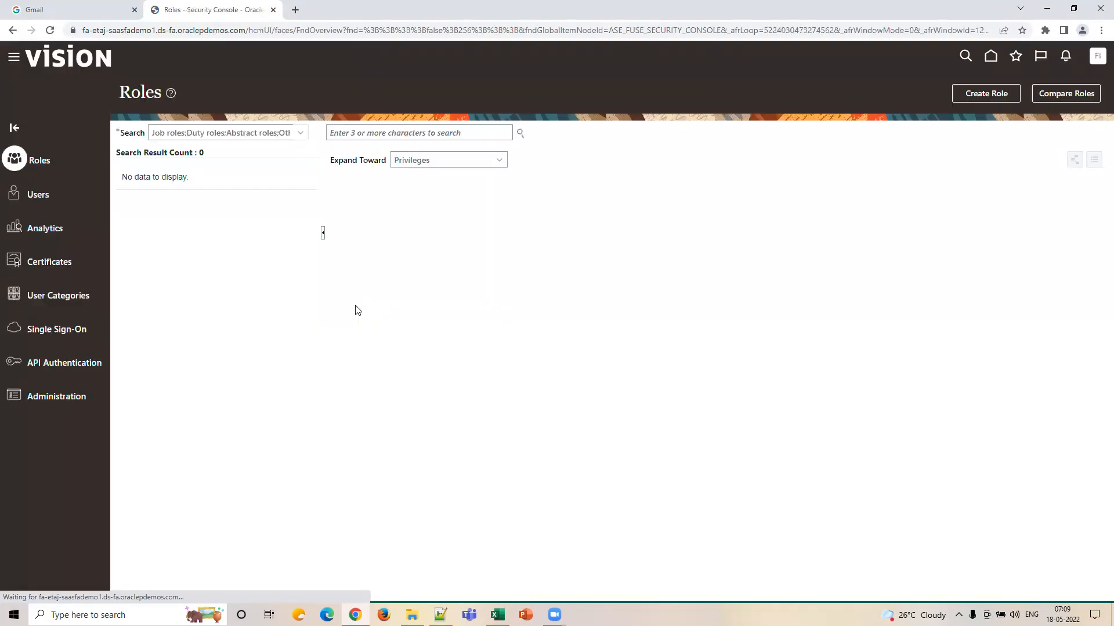
Step: Search the Security Console users for the user name fin_impl and open that account for editing
{"action": "left_click", "coordinate": [17, 196]}
{"action": "type", "text": "fir"}
{"action": "type", "text": "_impl"}
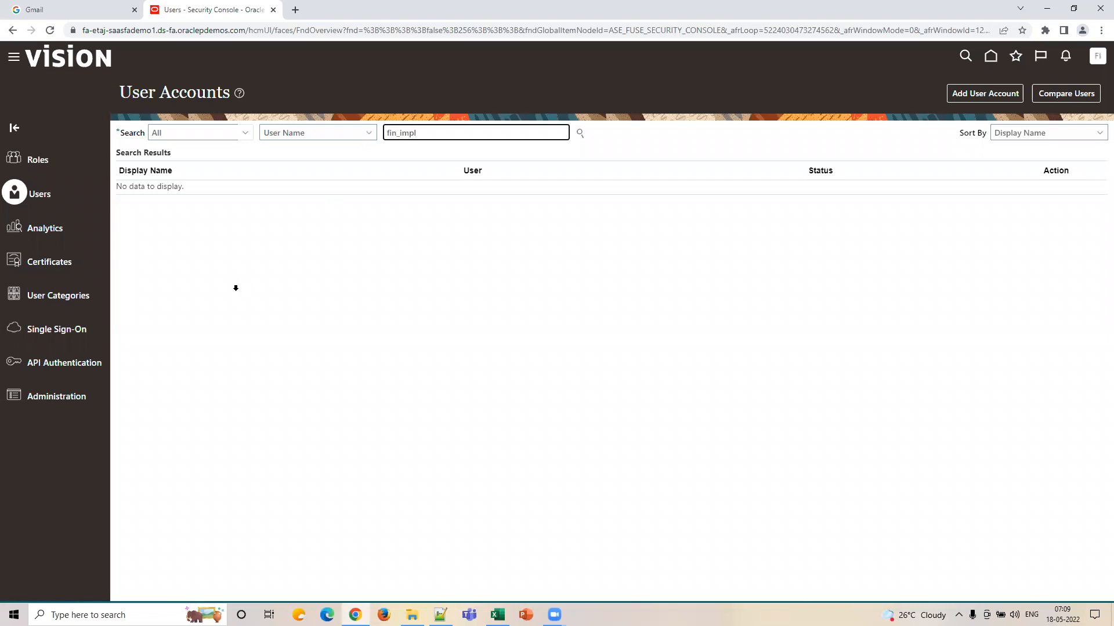
{"action": "key", "text": "Return"}
{"action": "left_click", "coordinate": [148, 203]}
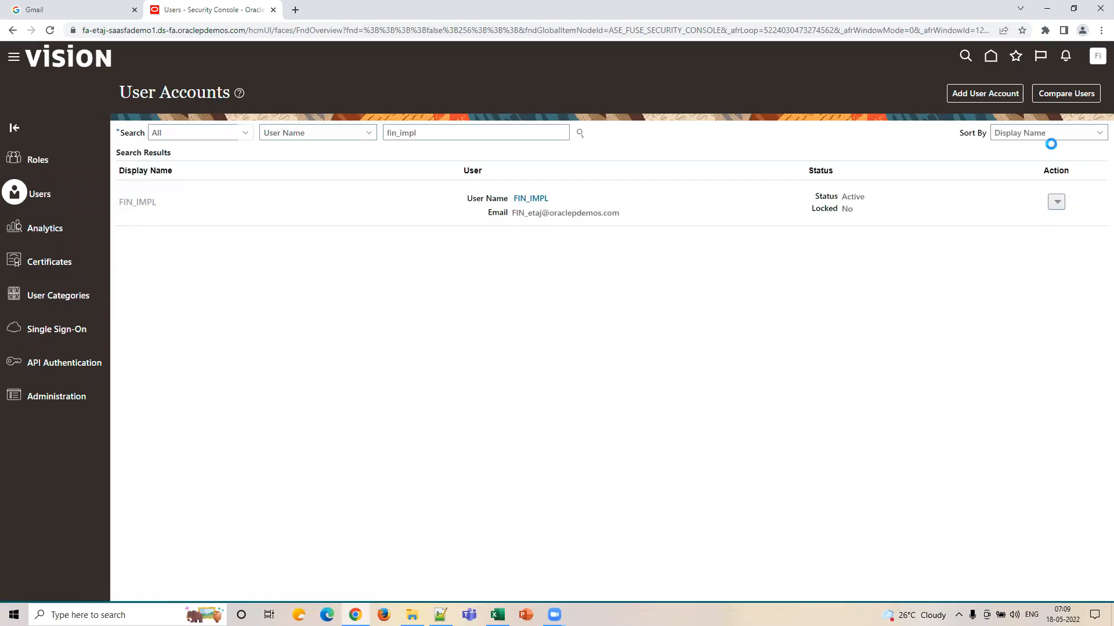
{"action": "left_click", "coordinate": [977, 88]}
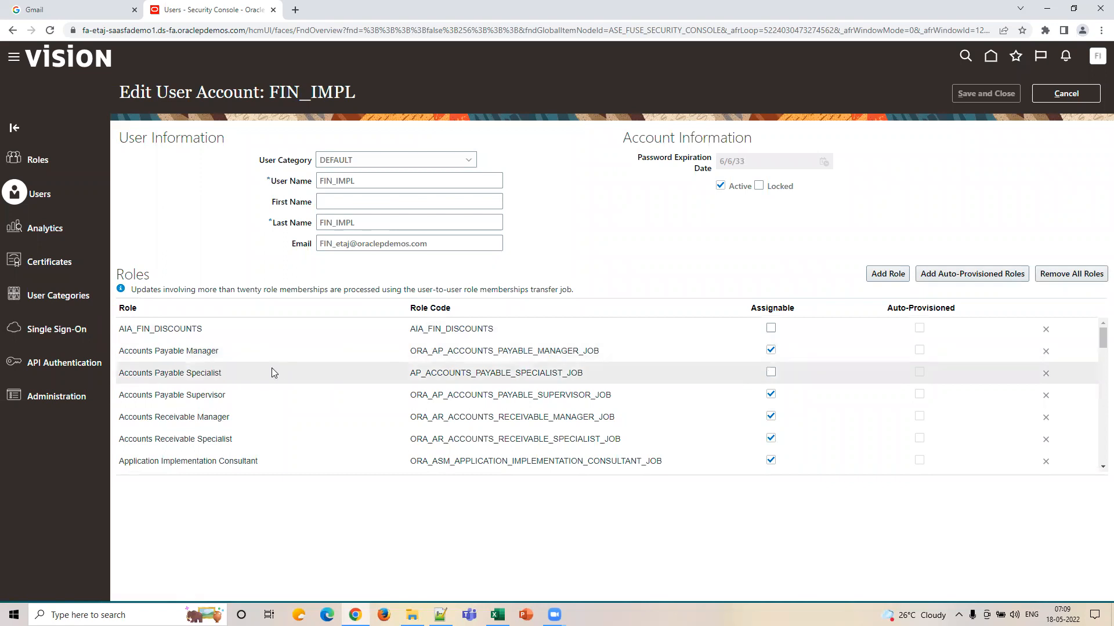
Step: Search for roles to add to the account and pick Accounts Payable Payment Supervisor
{"action": "left_click", "coordinate": [888, 273]}
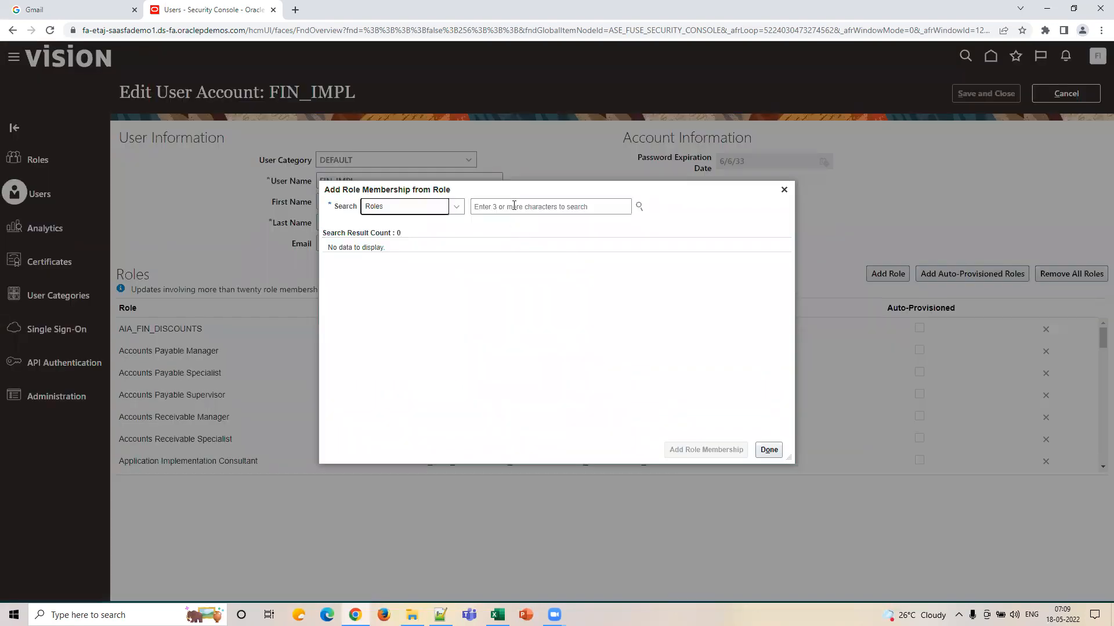
{"action": "left_click", "coordinate": [514, 205]}
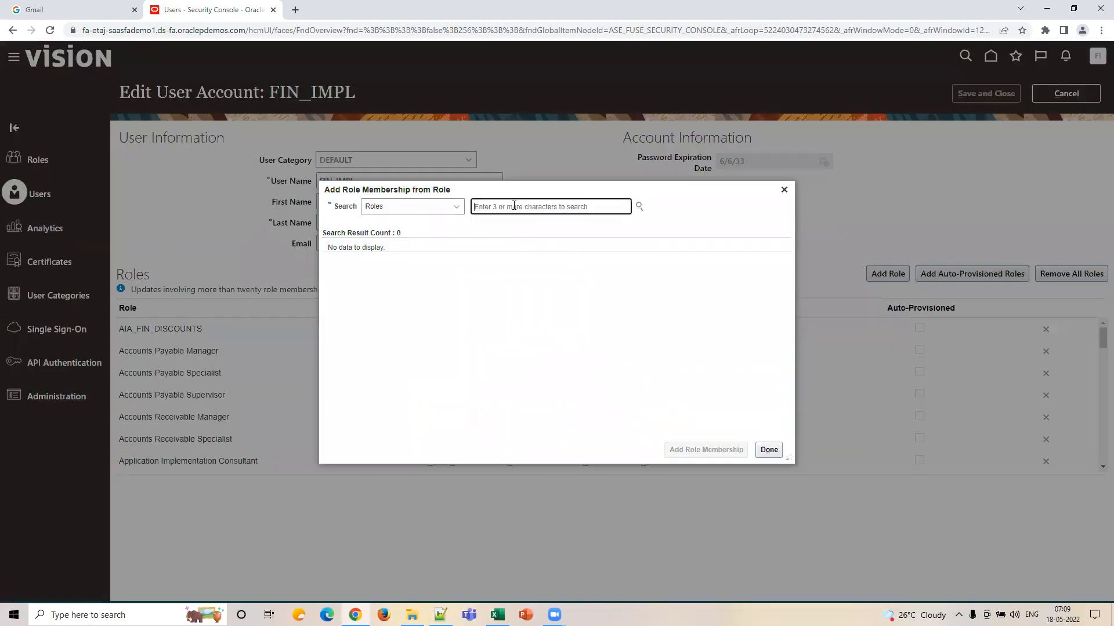
{"action": "type", "text": "P"}
{"action": "key", "text": "BackSpace"}
{"action": "type", "text": "Accounts"}
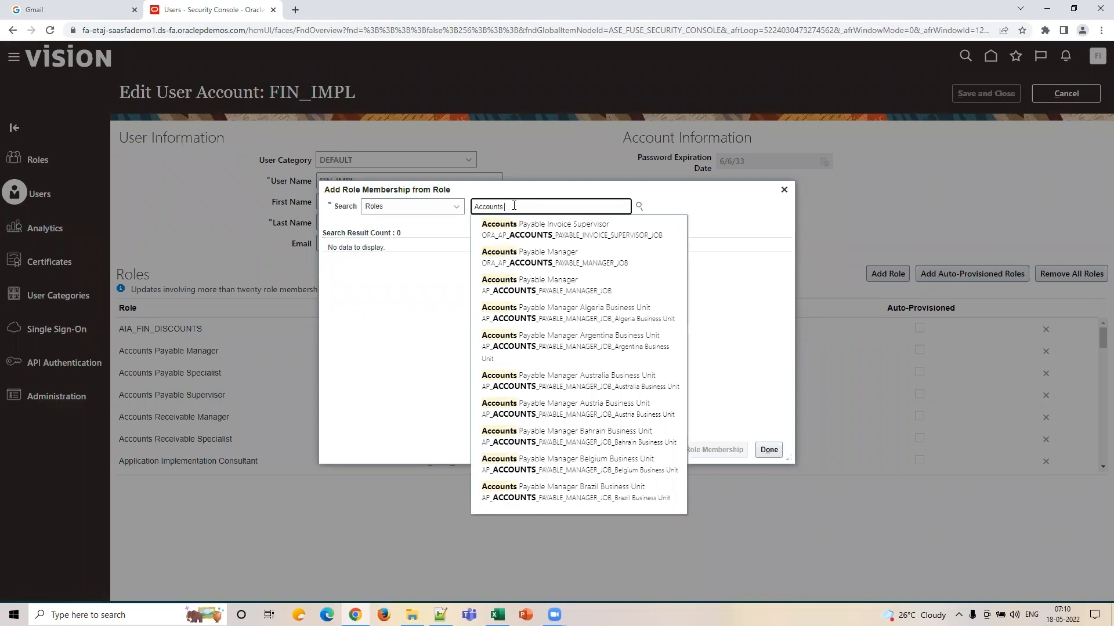
{"action": "type", "text": "payab"}
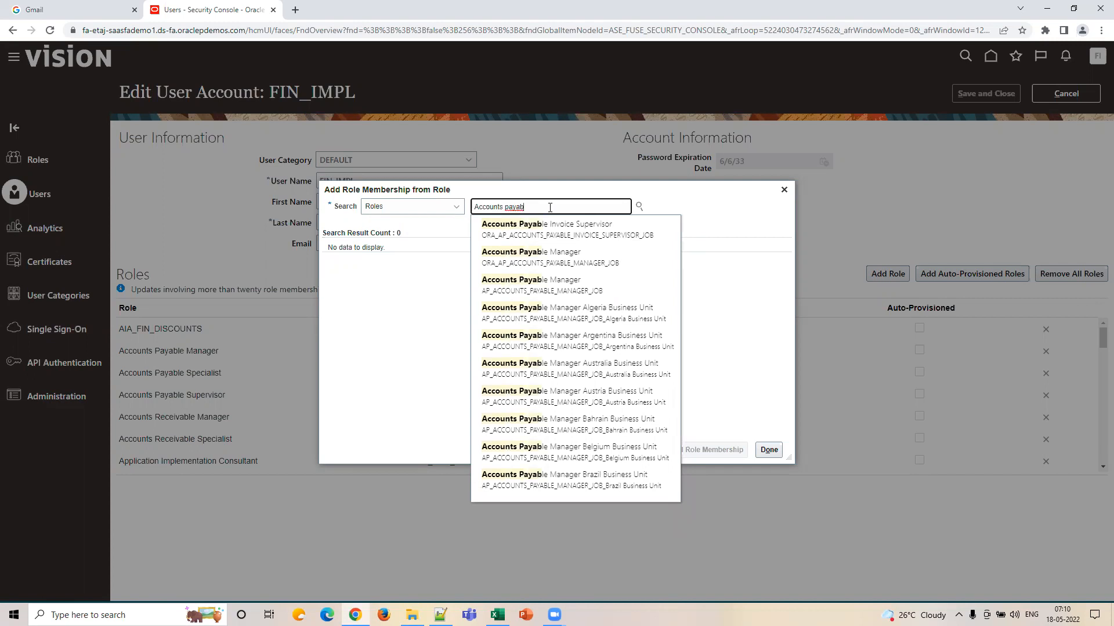
{"action": "type", "text": "le pay"}
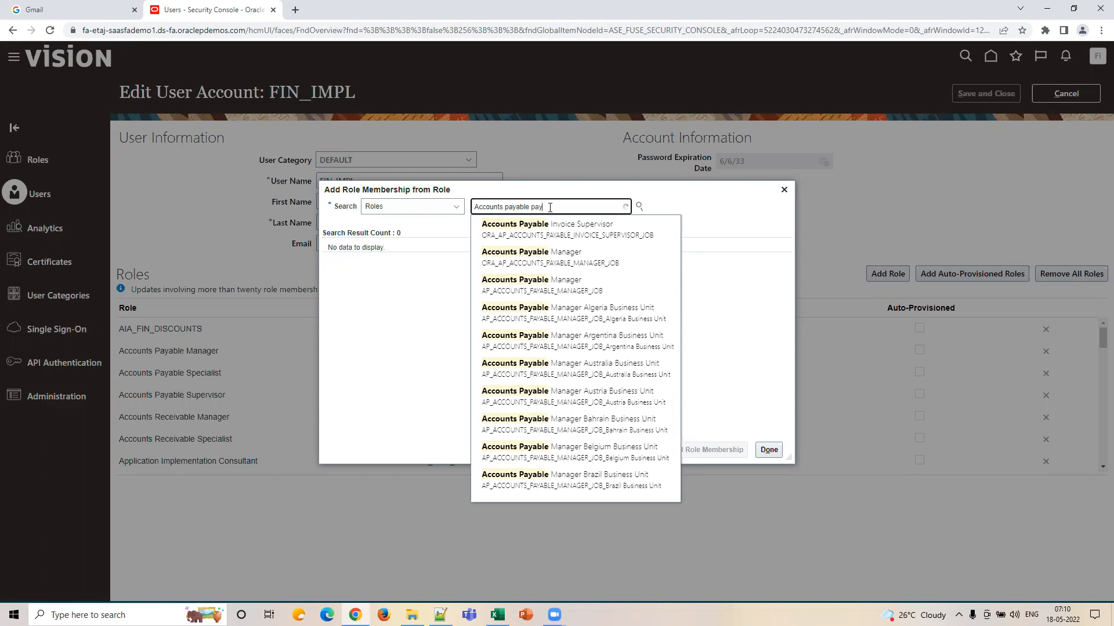
{"action": "left_click", "coordinate": [551, 230]}
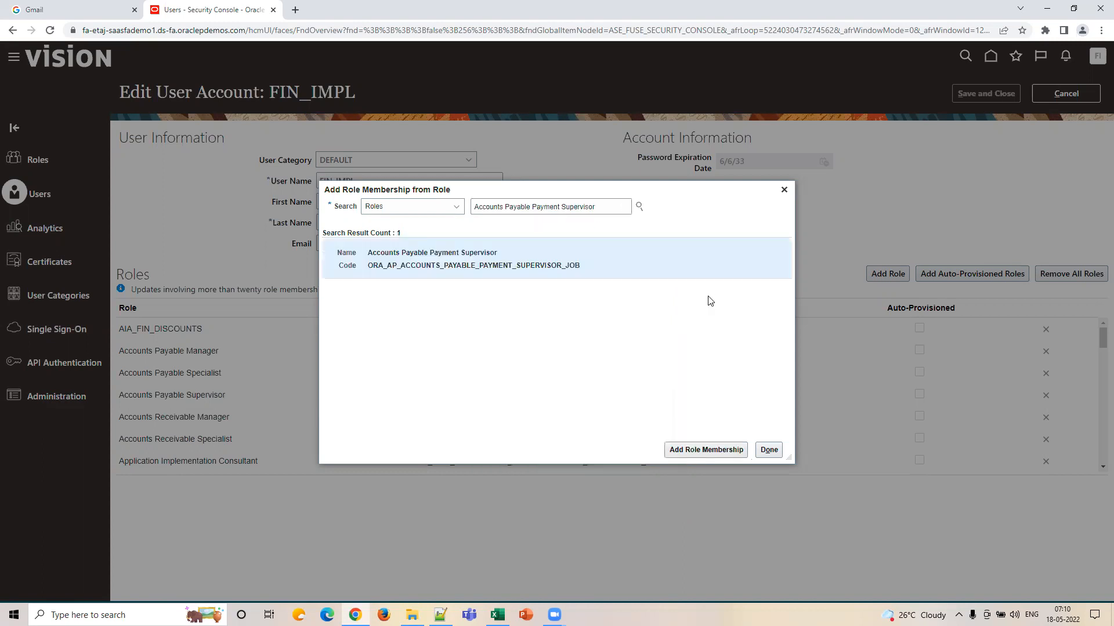
Step: Add the selected role membership to the account, save the user and return to the user accounts list
{"action": "left_click", "coordinate": [706, 450]}
{"action": "left_click", "coordinate": [769, 450]}
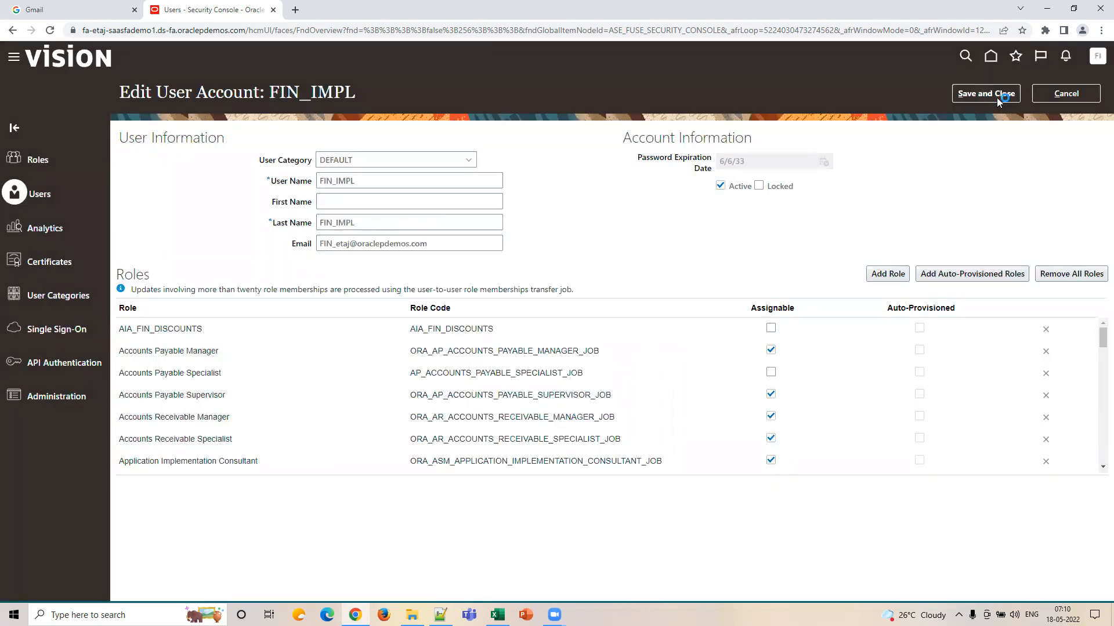
{"action": "left_click", "coordinate": [998, 94]}
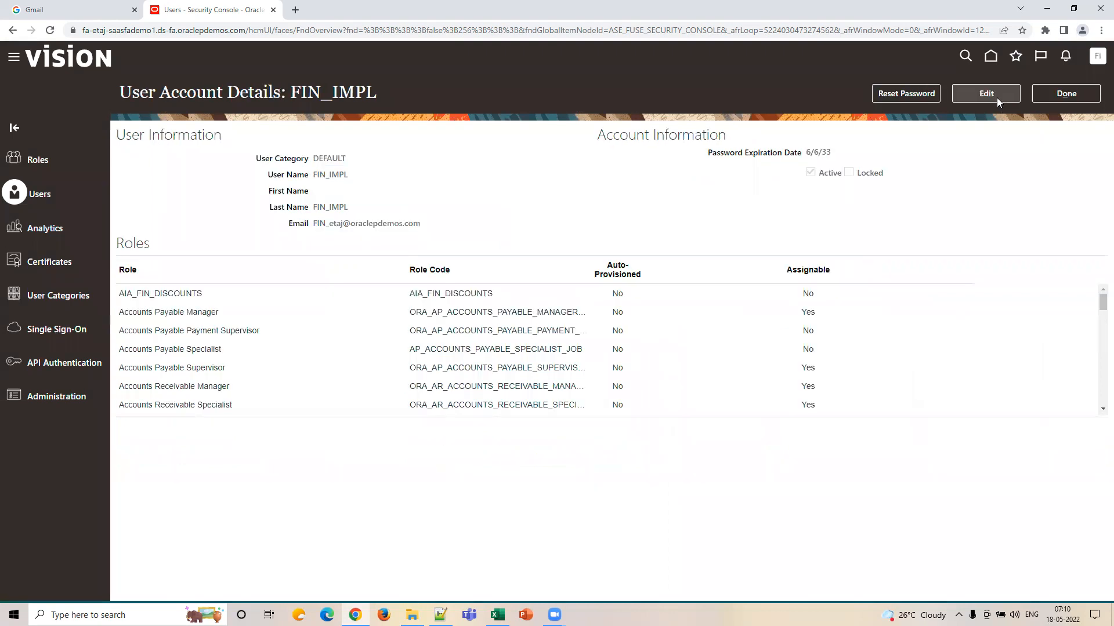
{"action": "left_click", "coordinate": [1064, 94]}
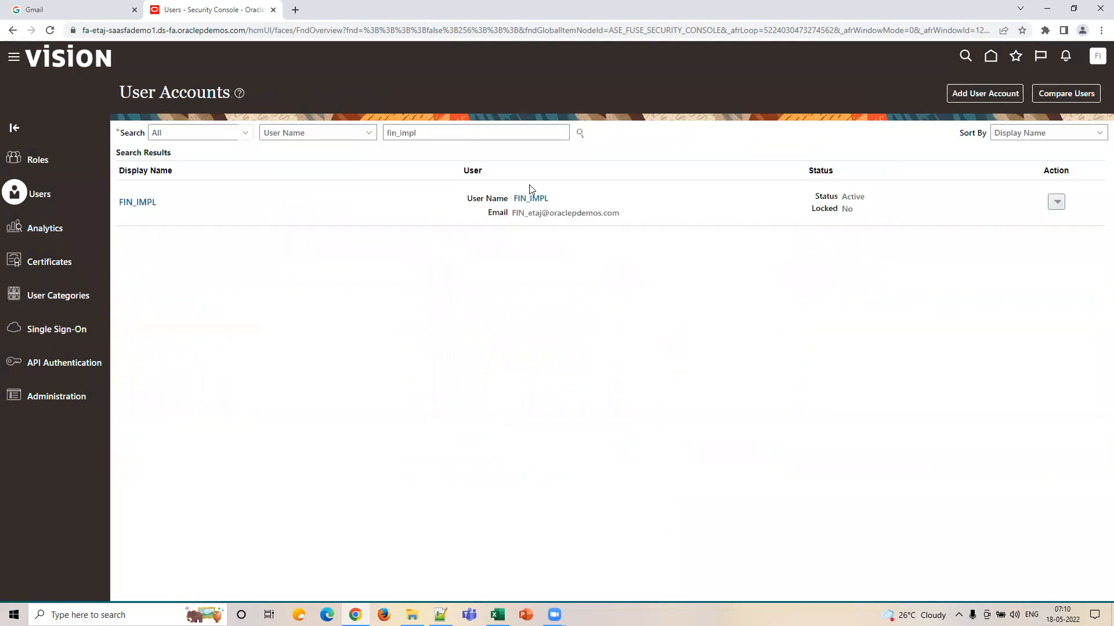
Step: Return to the home page and examine which Payables work areas the navigator offers
{"action": "left_click", "coordinate": [71, 59]}
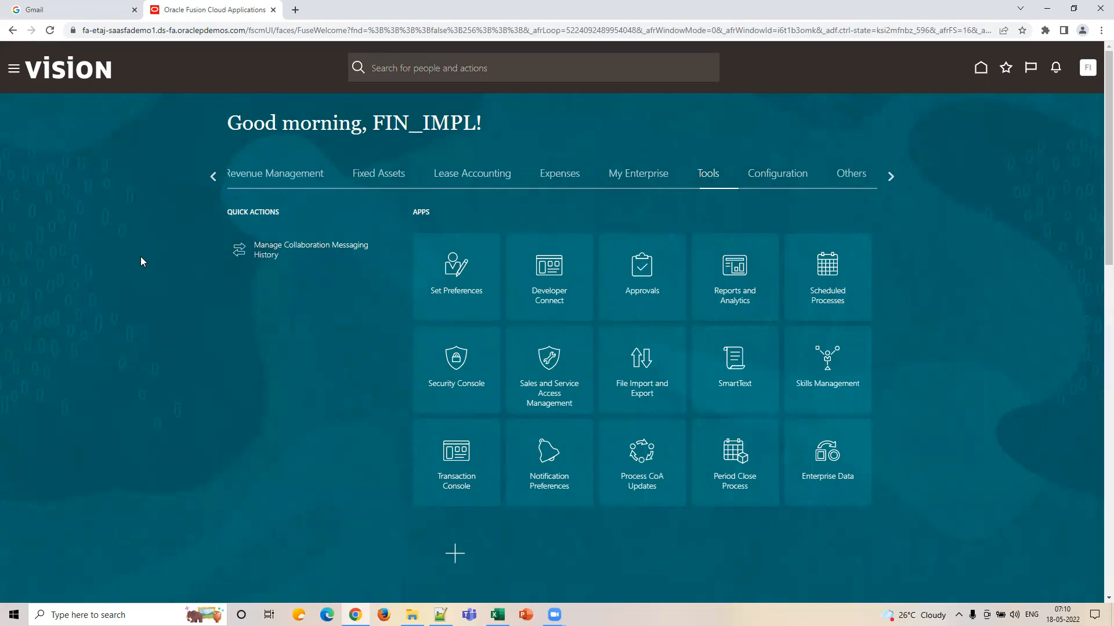
{"action": "left_click", "coordinate": [14, 68]}
{"action": "scroll", "coordinate": [204, 346], "scroll_direction": "down", "scroll_amount": 2}
{"action": "scroll", "coordinate": [174, 359], "scroll_direction": "up", "scroll_amount": 2}
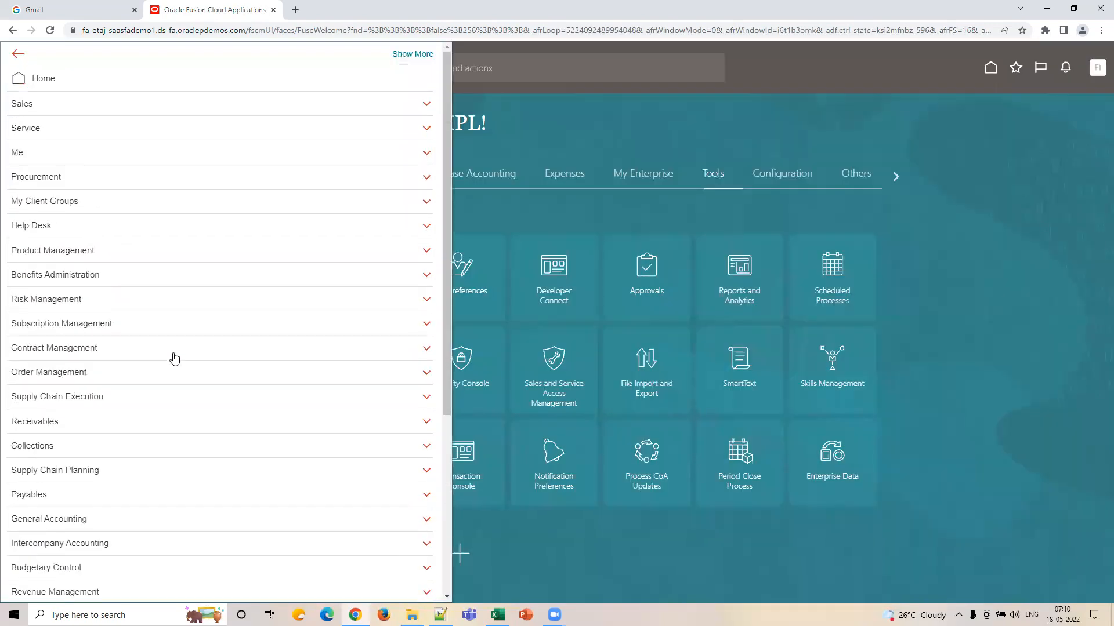
{"action": "left_click", "coordinate": [112, 500]}
{"action": "scroll", "coordinate": [244, 471], "scroll_direction": "down", "scroll_amount": 1}
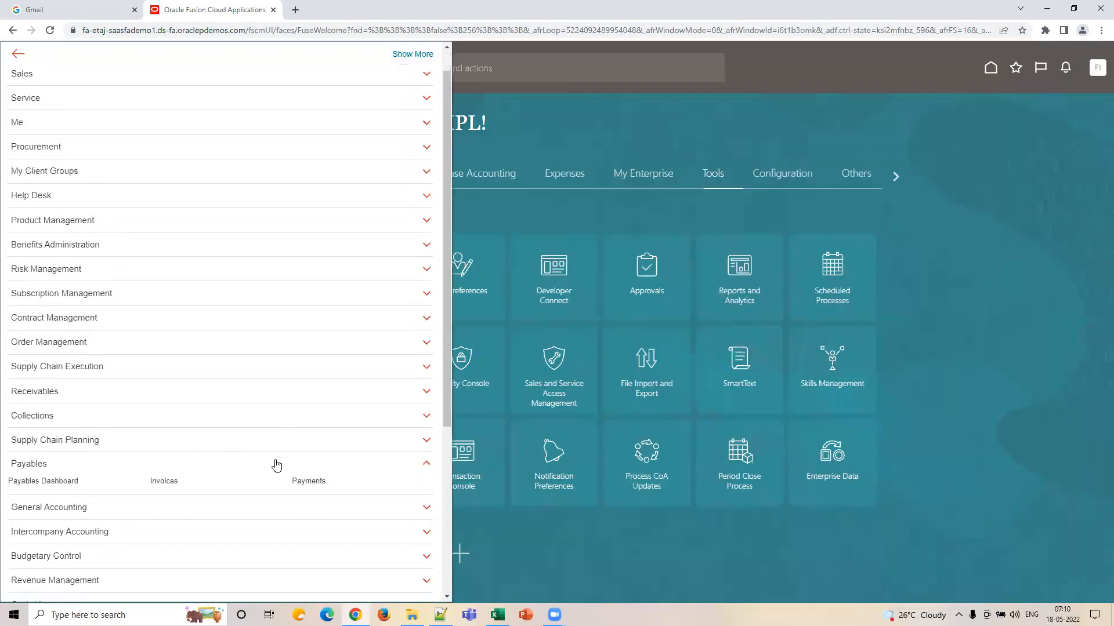
{"action": "scroll", "coordinate": [276, 465], "scroll_direction": "down", "scroll_amount": 3}
{"action": "left_click", "coordinate": [511, 206]}
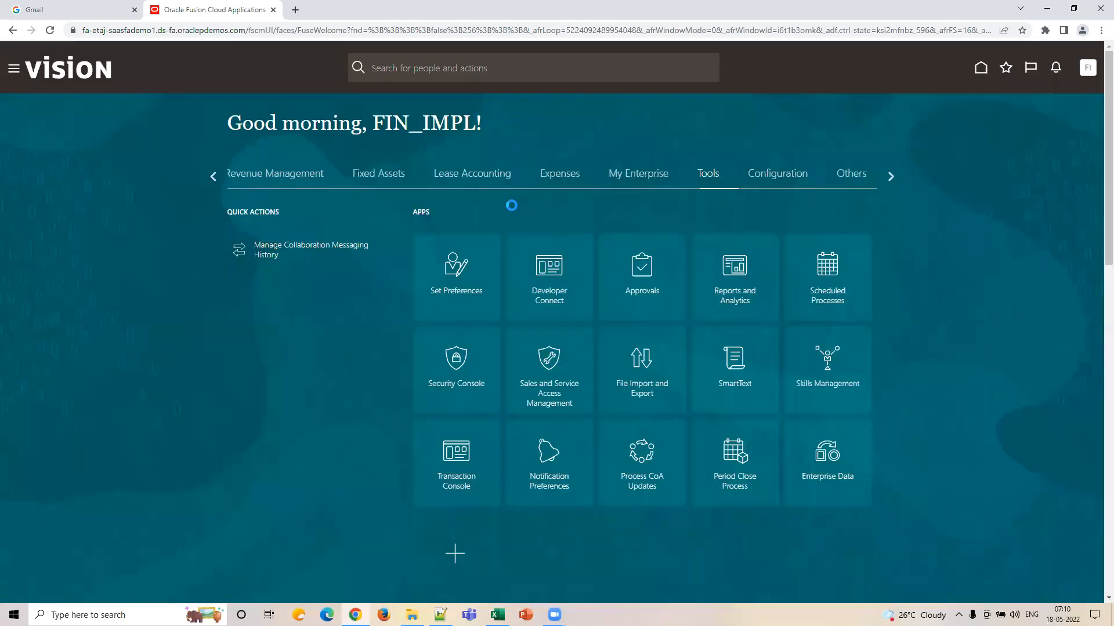
Step: Add the Payments app to the Payables apps on the home page and save the app selection
{"action": "left_click", "coordinate": [213, 177]}
{"action": "left_click", "coordinate": [211, 181]}
{"action": "left_click", "coordinate": [889, 176]}
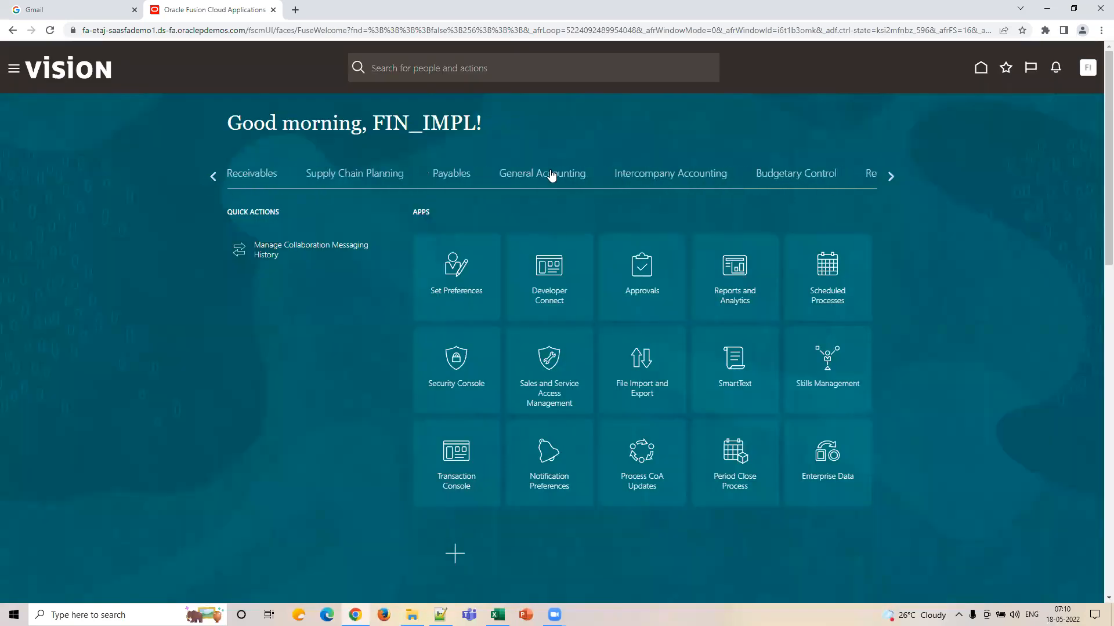
{"action": "left_click", "coordinate": [453, 177]}
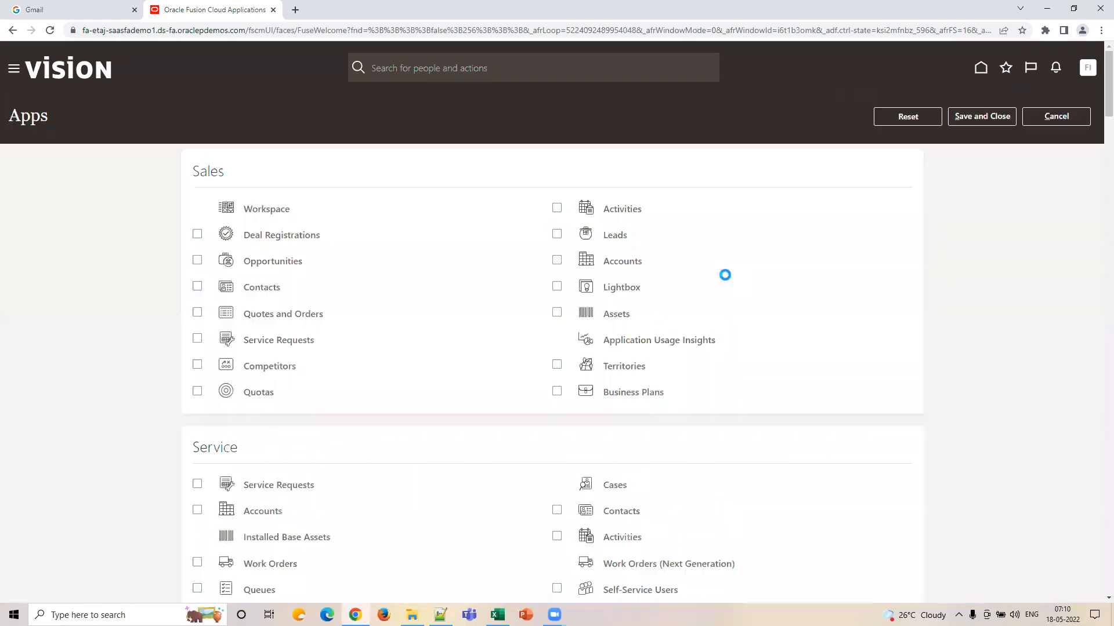
{"action": "scroll", "coordinate": [695, 380], "scroll_direction": "down", "scroll_amount": 10}
{"action": "scroll", "coordinate": [696, 384], "scroll_direction": "down", "scroll_amount": 15}
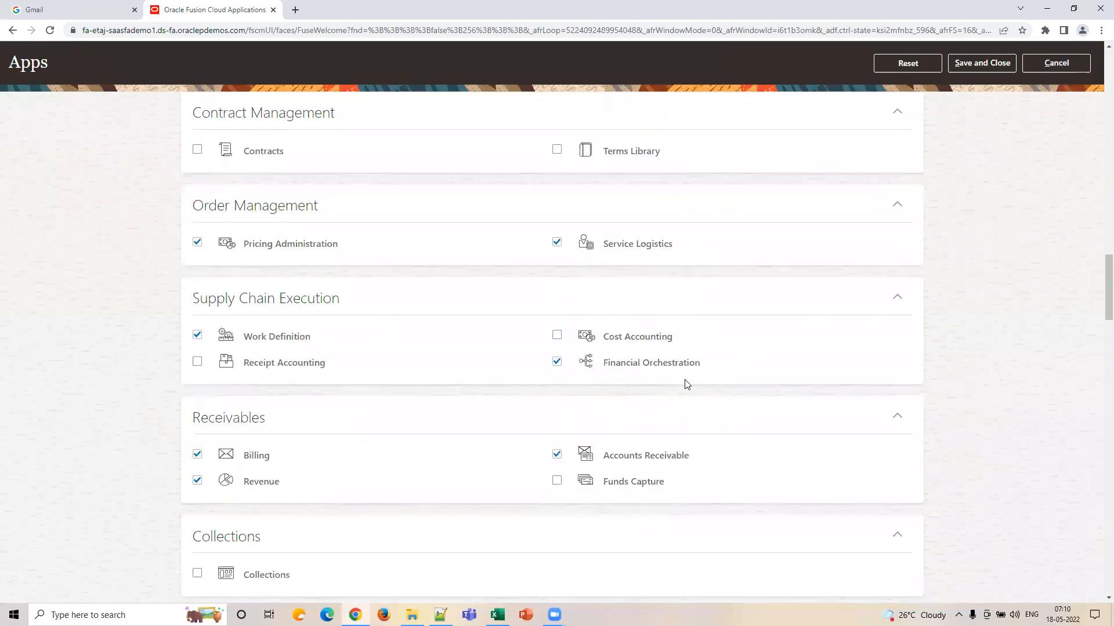
{"action": "scroll", "coordinate": [686, 384], "scroll_direction": "down", "scroll_amount": 5}
{"action": "left_click", "coordinate": [202, 525]}
{"action": "left_click", "coordinate": [980, 65]}
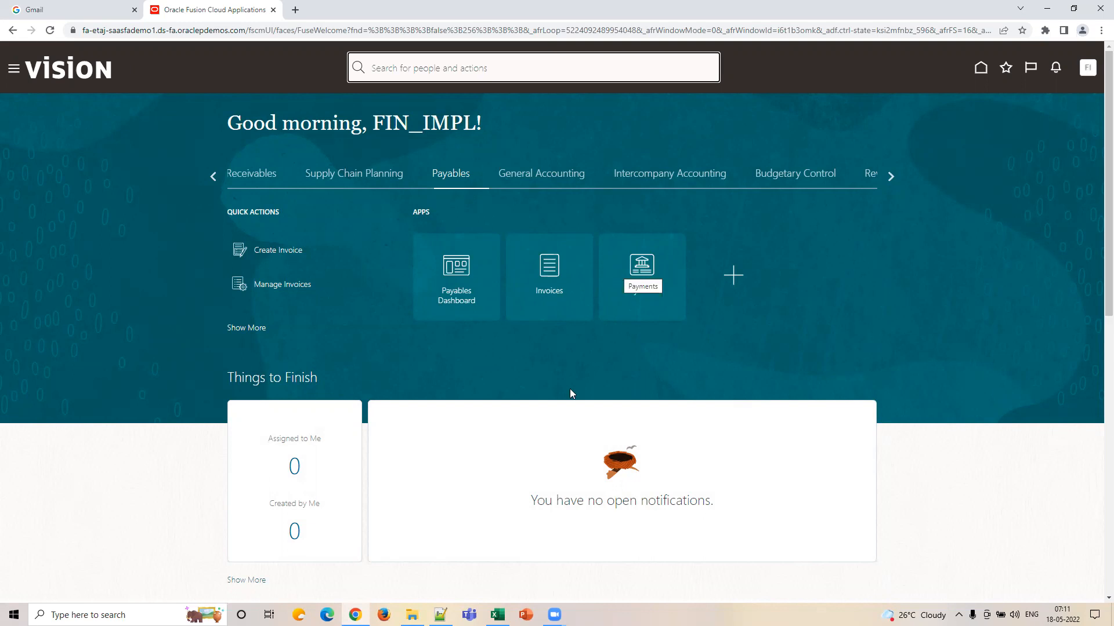
Step: Switch to Excel and look up the first AP setup, Manage User, in cell L2 of the finance setups list
{"action": "left_click", "coordinate": [498, 615]}
{"action": "left_click", "coordinate": [818, 216]}
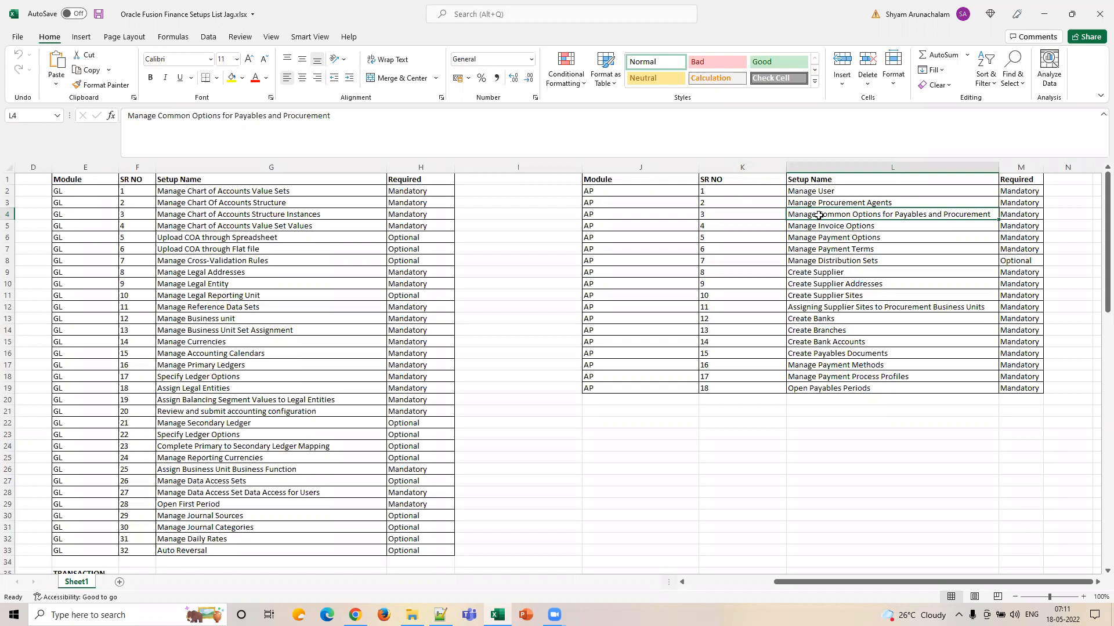
{"action": "left_click", "coordinate": [806, 192]}
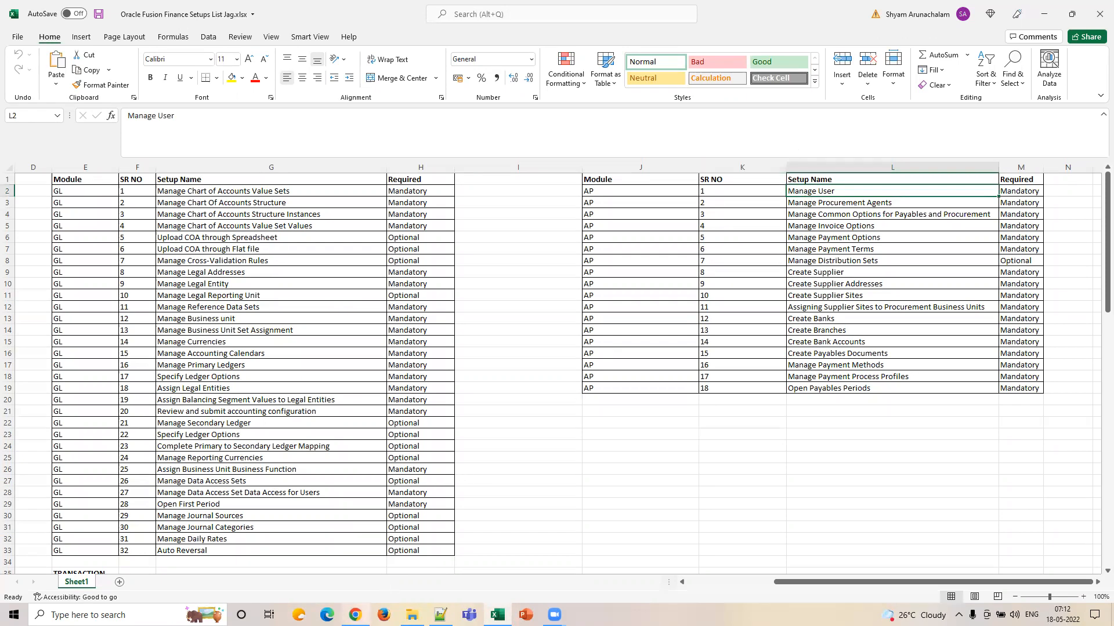
Step: Switch back to Oracle Fusion in Chrome and open the task search page in Setup and Maintenance
{"action": "left_click", "coordinate": [355, 615]}
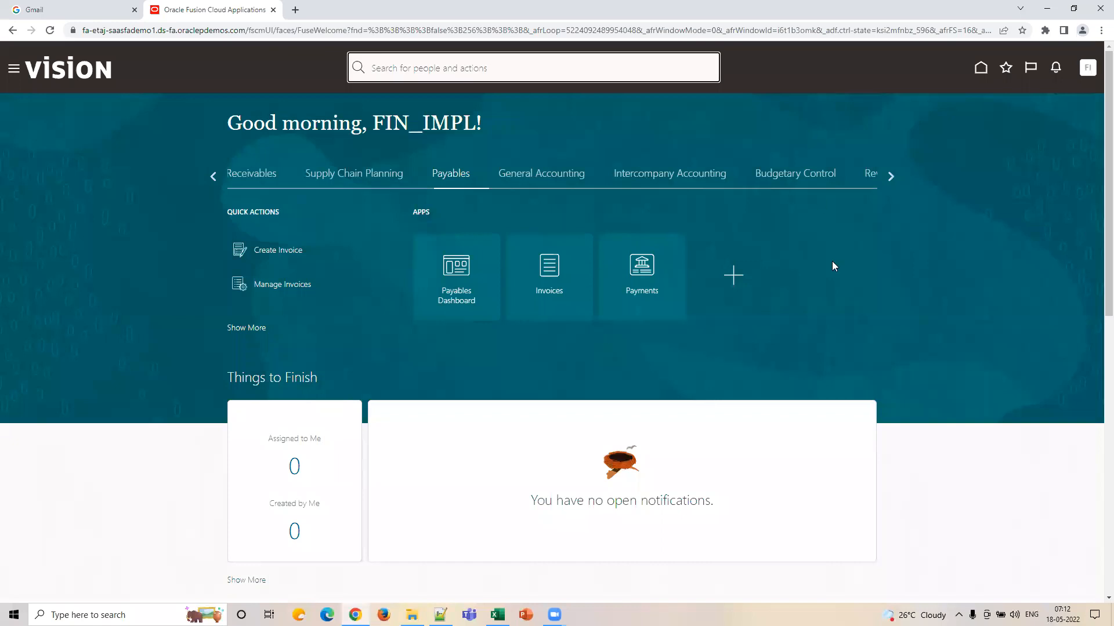
{"action": "left_click", "coordinate": [1086, 69]}
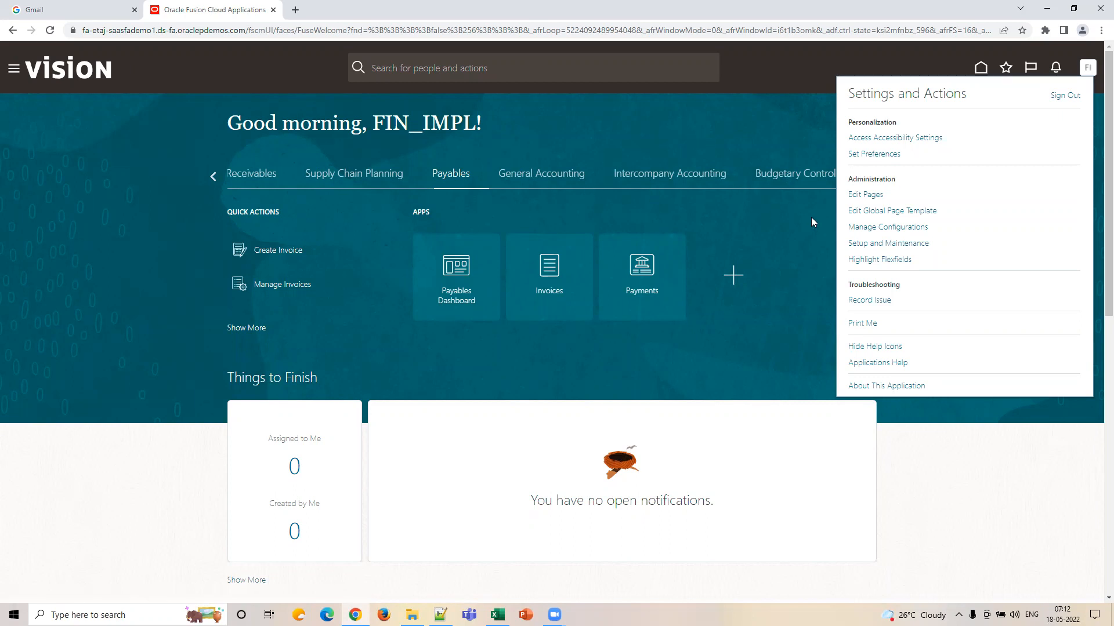
{"action": "left_click", "coordinate": [851, 245]}
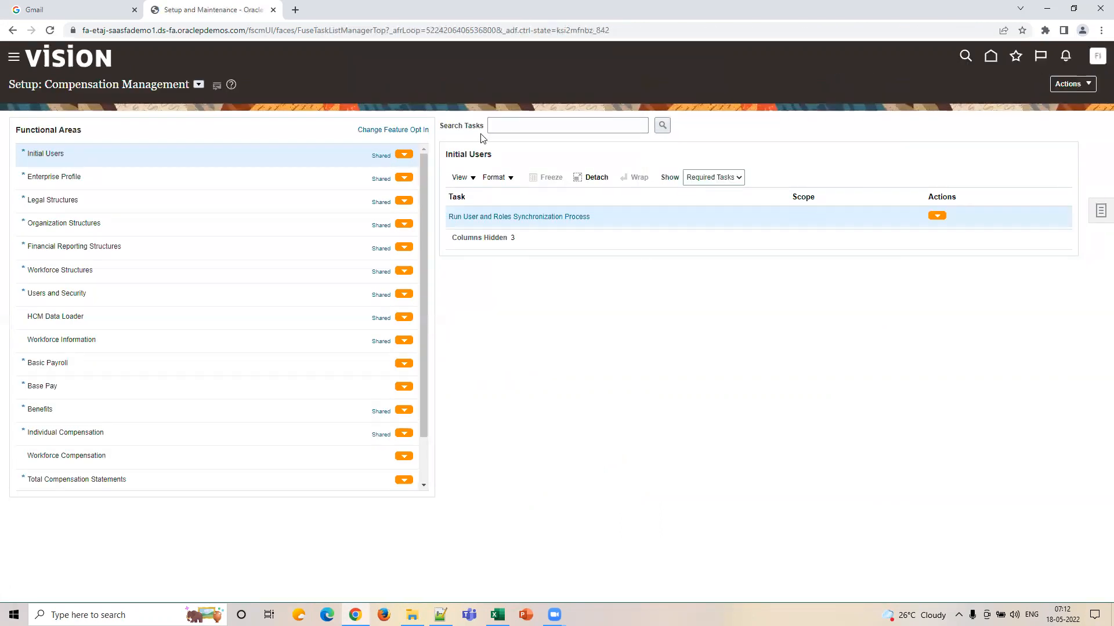
{"action": "left_click", "coordinate": [1100, 212]}
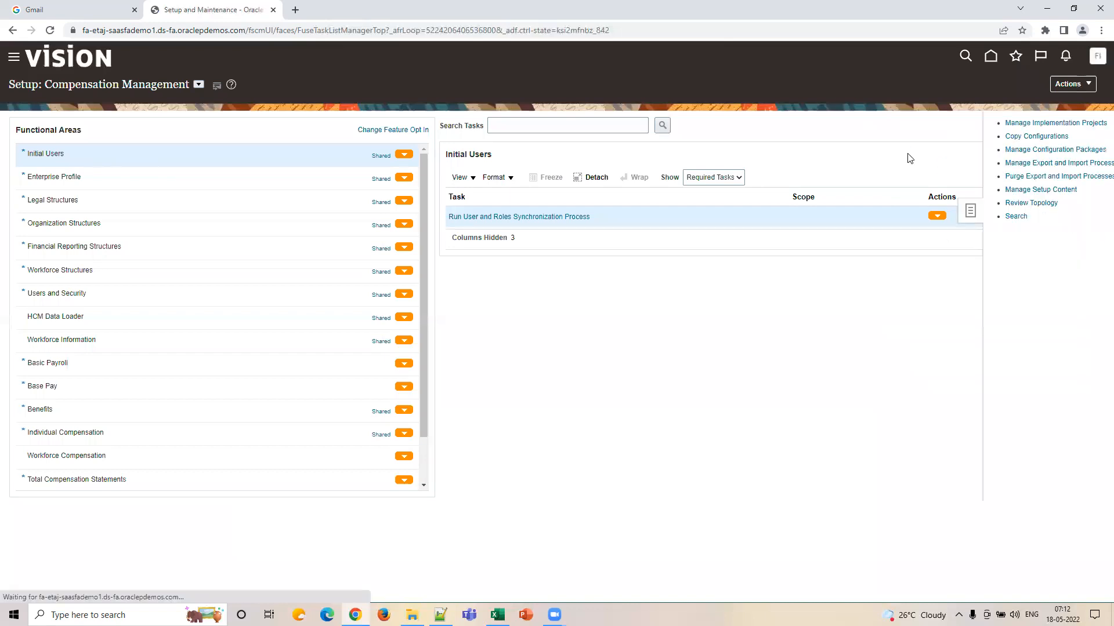
{"action": "left_click", "coordinate": [951, 217]}
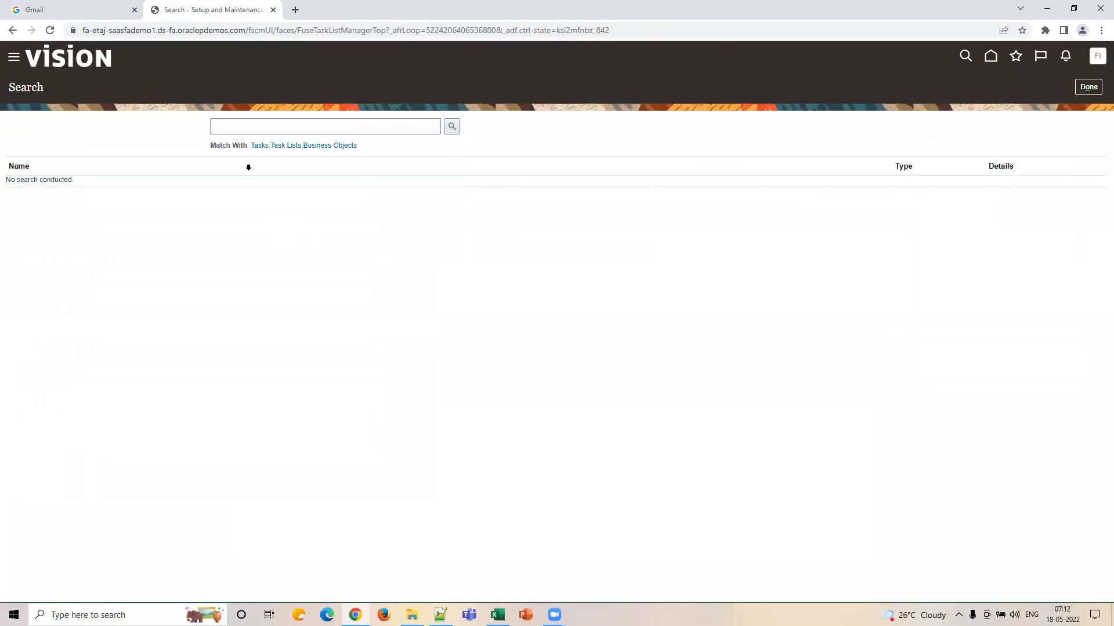
Step: Search the setup tasks for Manage User and open the Manage Users task
{"action": "left_click", "coordinate": [266, 126]}
{"action": "left_click", "coordinate": [336, 160]}
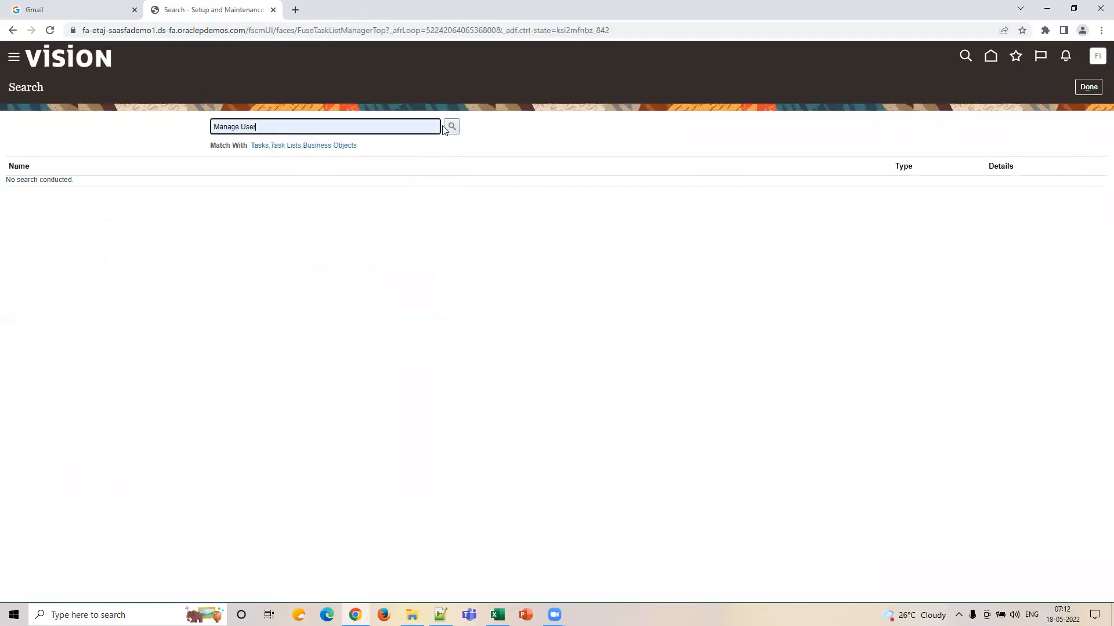
{"action": "left_click", "coordinate": [451, 126]}
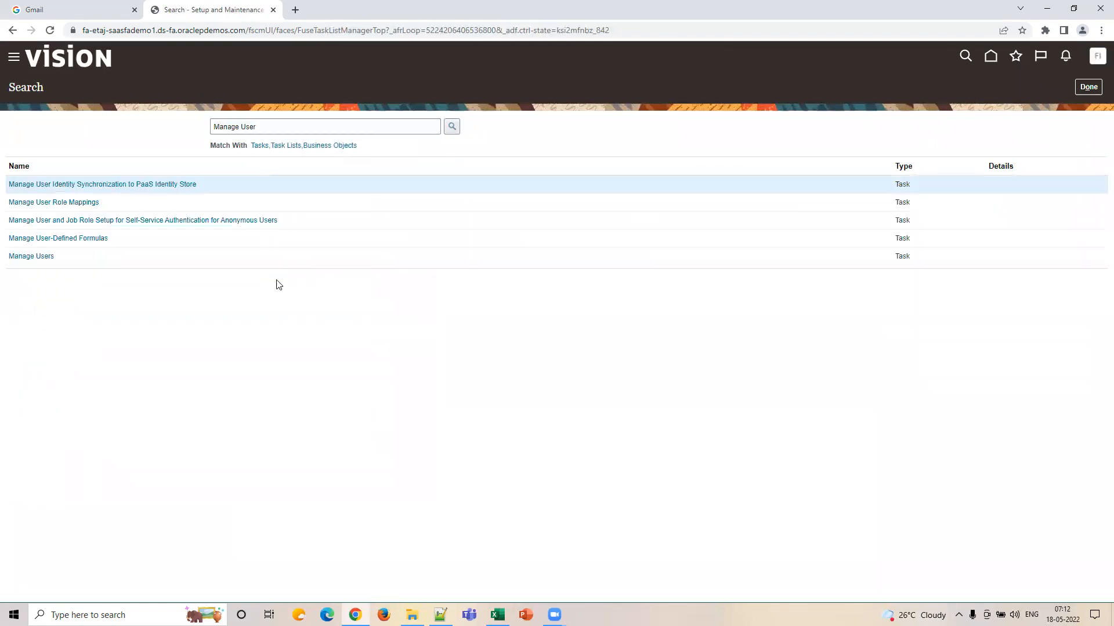
{"action": "left_click", "coordinate": [45, 262]}
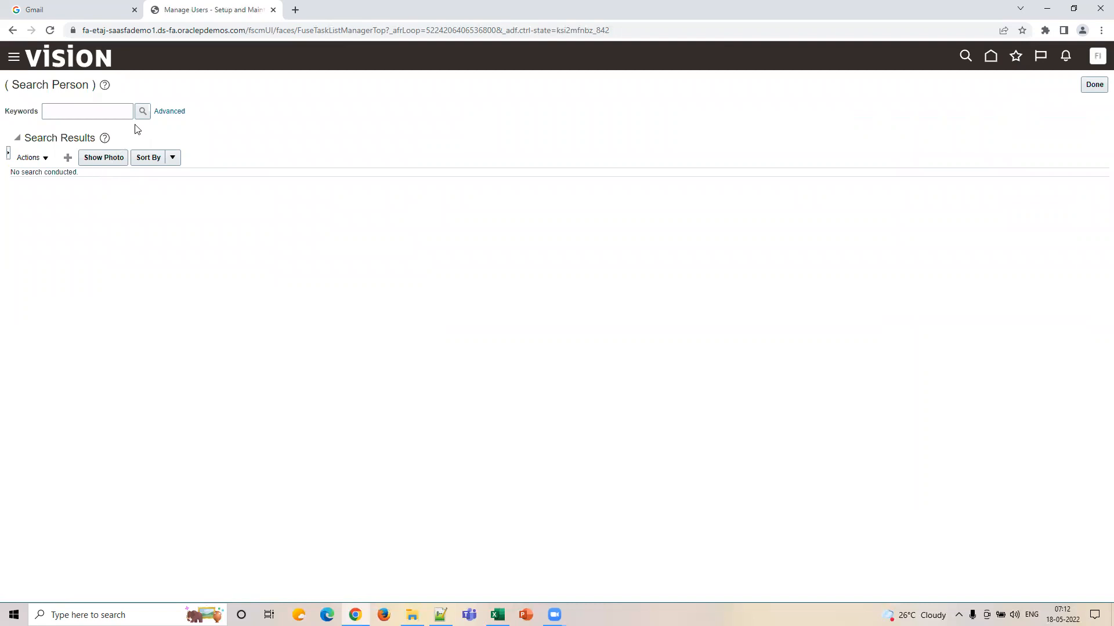
Step: Search the persons for FIN_IMPL and start creating a new user
{"action": "left_click", "coordinate": [111, 113]}
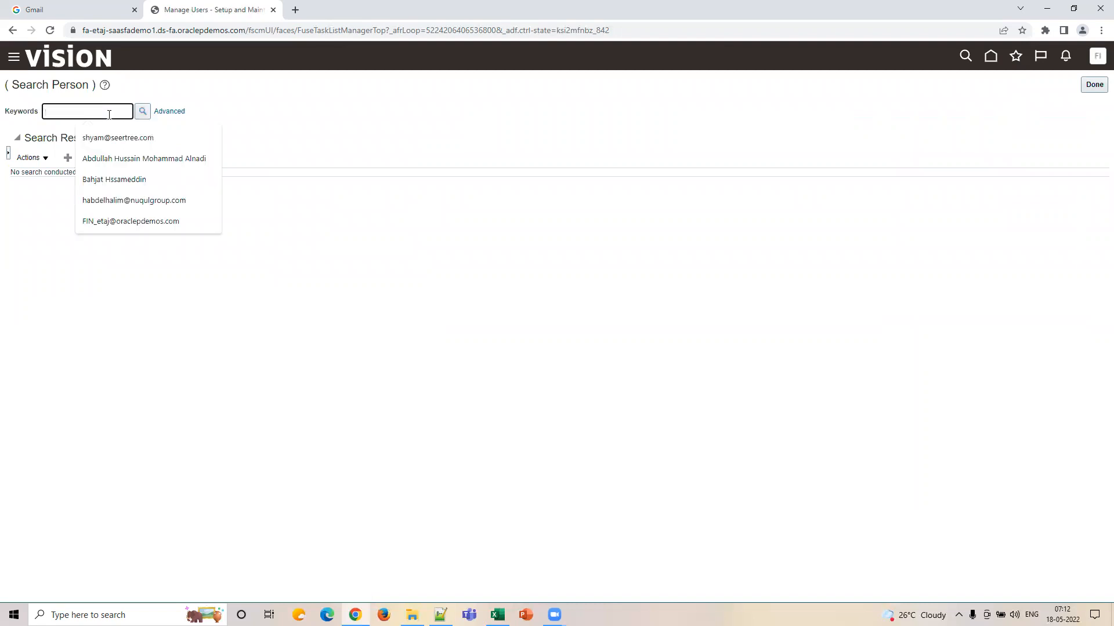
{"action": "type", "text": "FIN_IMPL"}
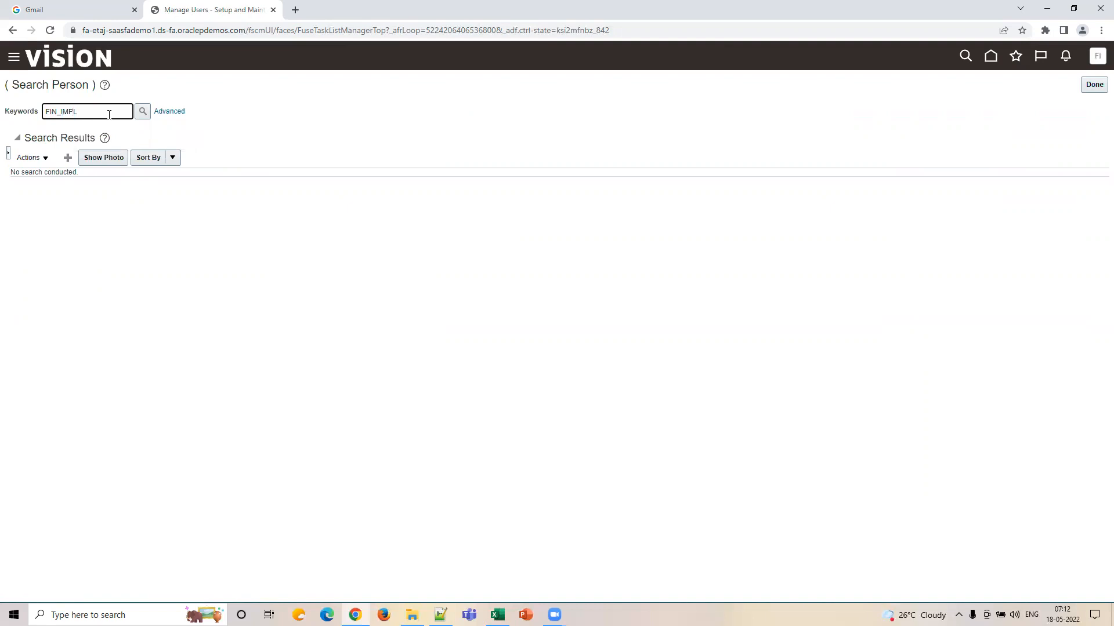
{"action": "key", "text": "Return"}
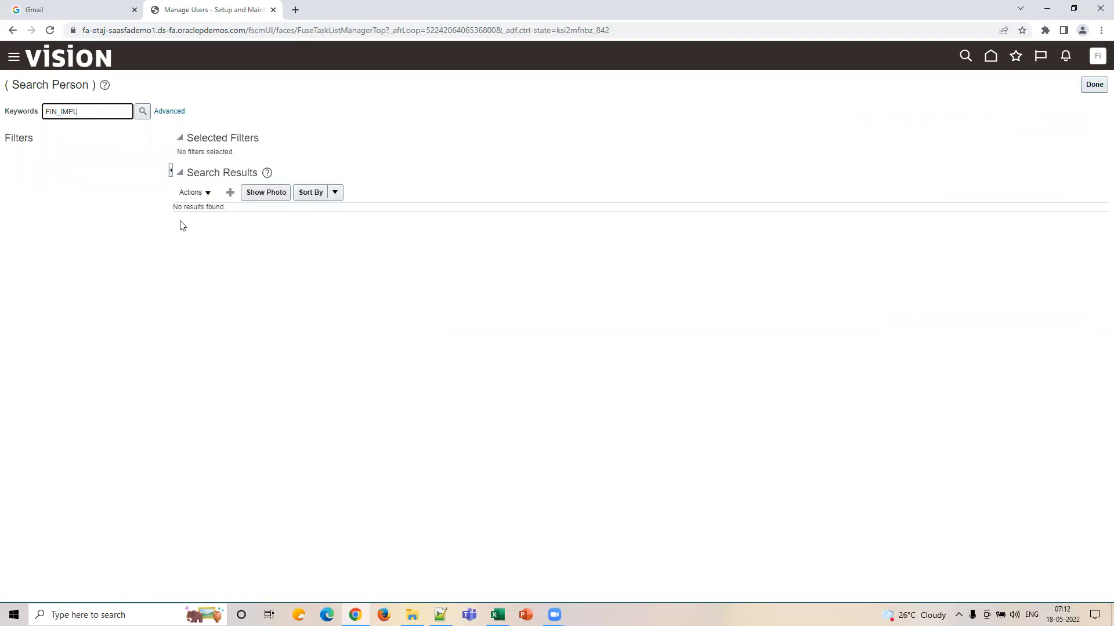
{"action": "left_click", "coordinate": [230, 193]}
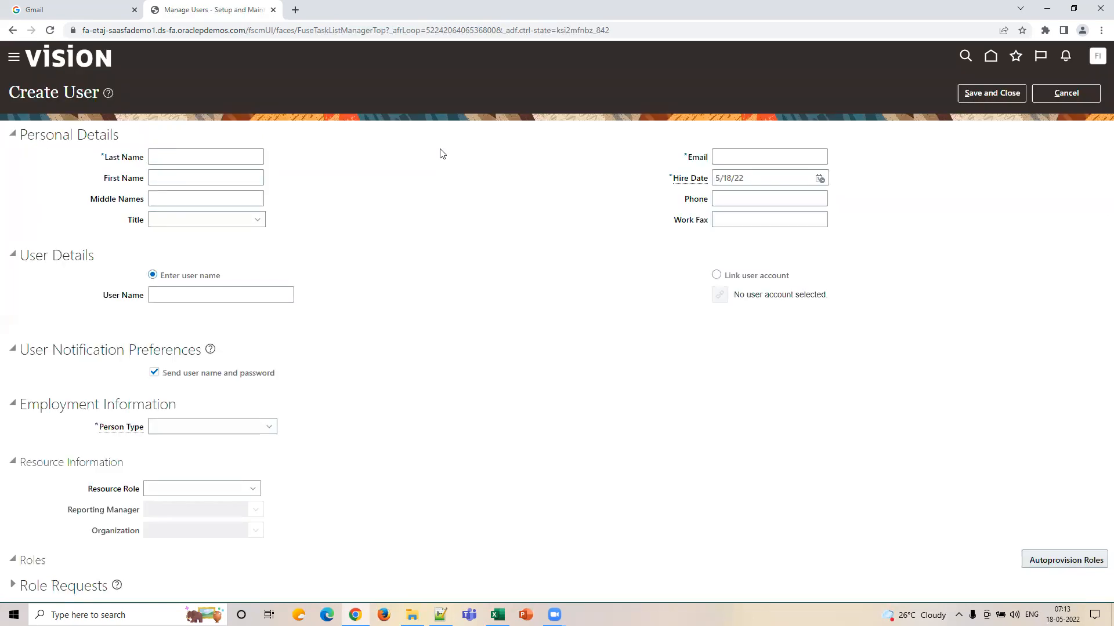
Step: Enter FIN_IMPL as the new user's last name and fill in the user's email address
{"action": "left_click", "coordinate": [195, 157]}
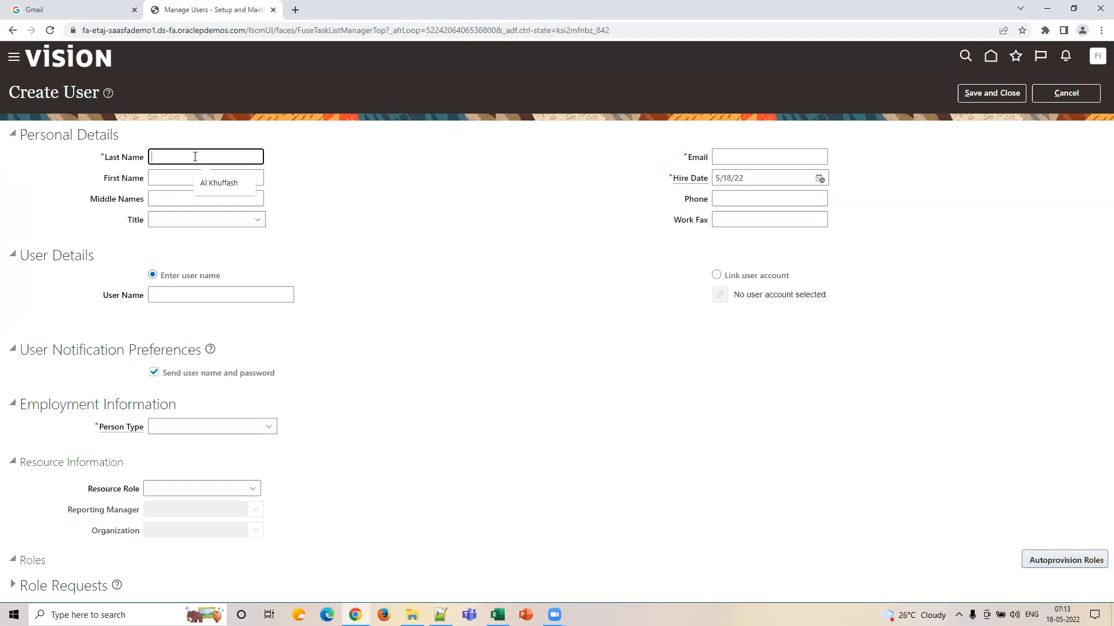
{"action": "type", "text": "FIN_IMPL"}
{"action": "left_click", "coordinate": [725, 157]}
{"action": "key", "text": "ctrl+v"}
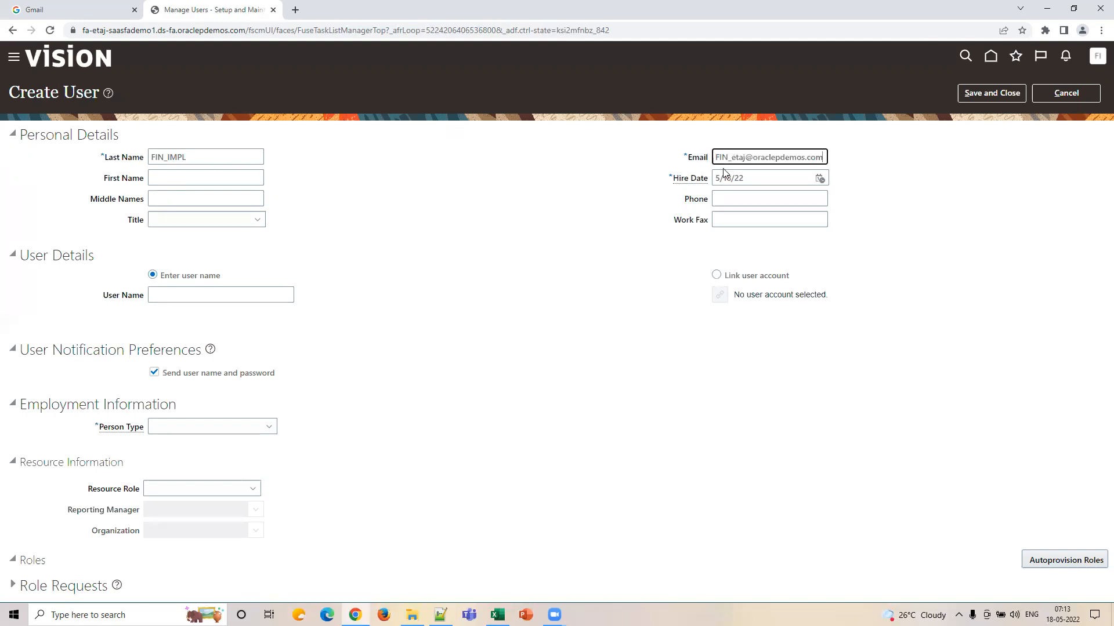
{"action": "left_click_drag", "start_coordinate": [824, 157], "coordinate": [654, 162]}
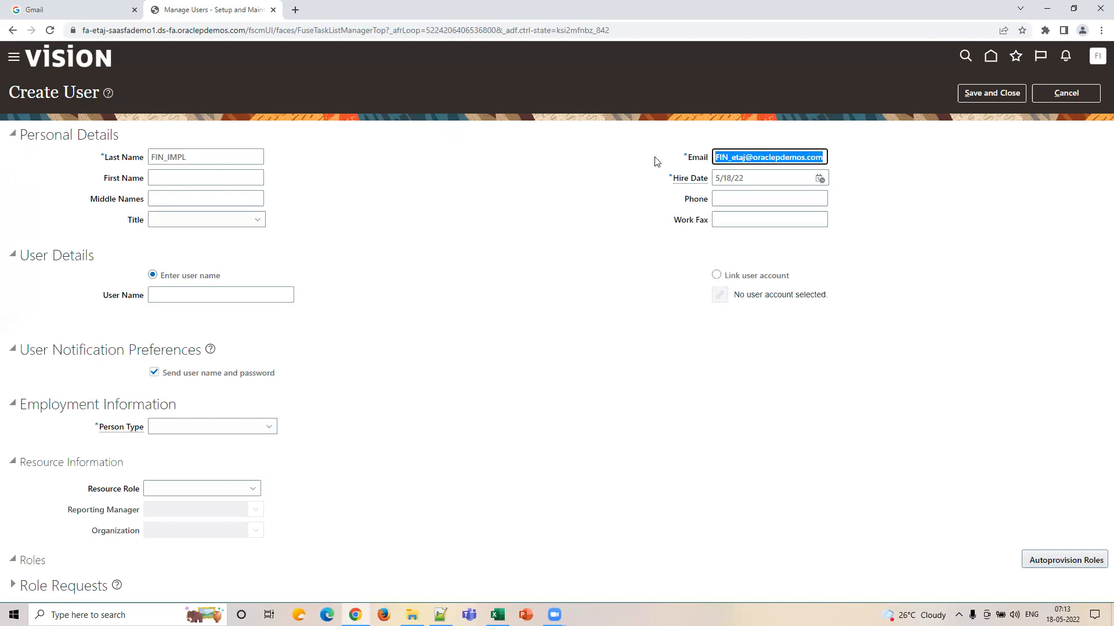
Step: Set the new user's hire date to 5/18/15
{"action": "left_click", "coordinate": [758, 178]}
{"action": "key", "text": "BackSpace"}
{"action": "key", "text": "BackSpace"}
{"action": "type", "text": "15"}
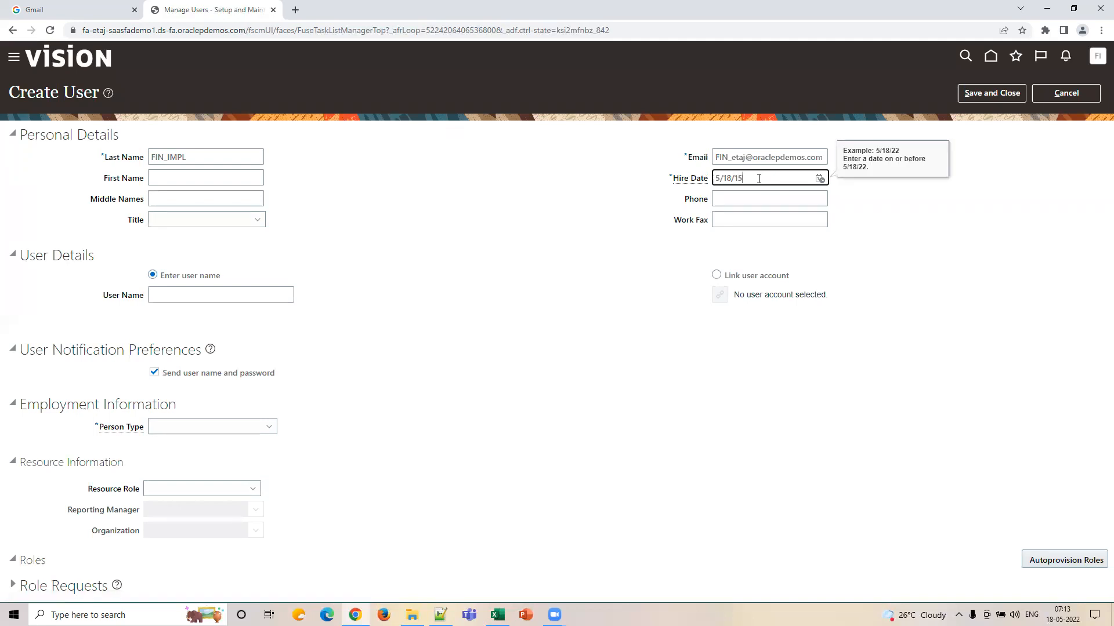
{"action": "left_click", "coordinate": [530, 226]}
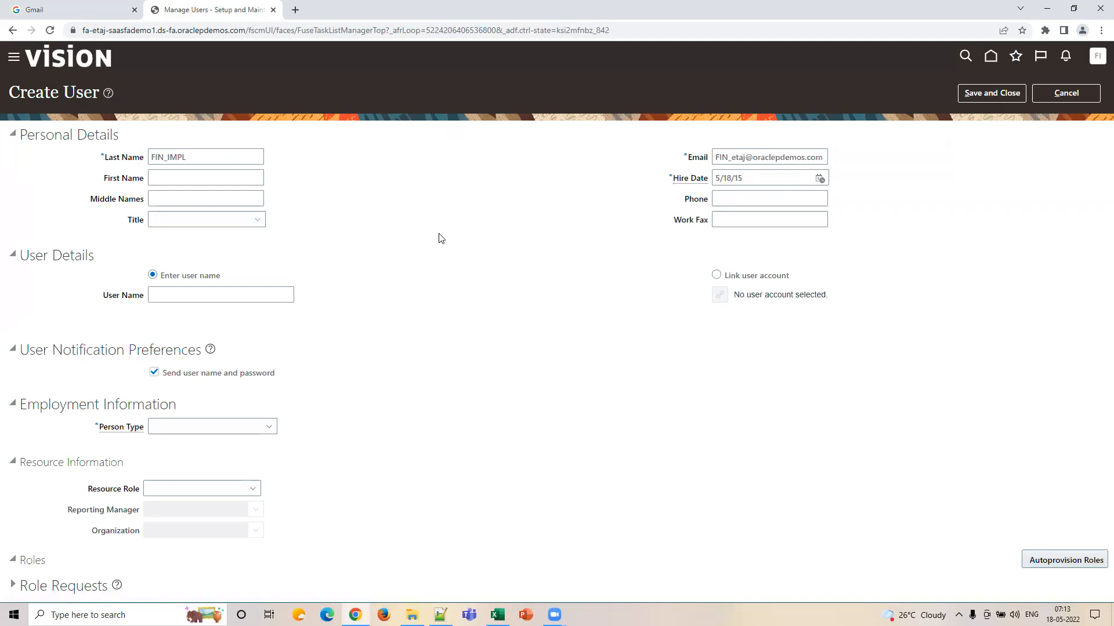
Step: Link the new user to the existing FIN_IMPL user account
{"action": "left_click", "coordinate": [716, 276]}
{"action": "left_click", "coordinate": [715, 295]}
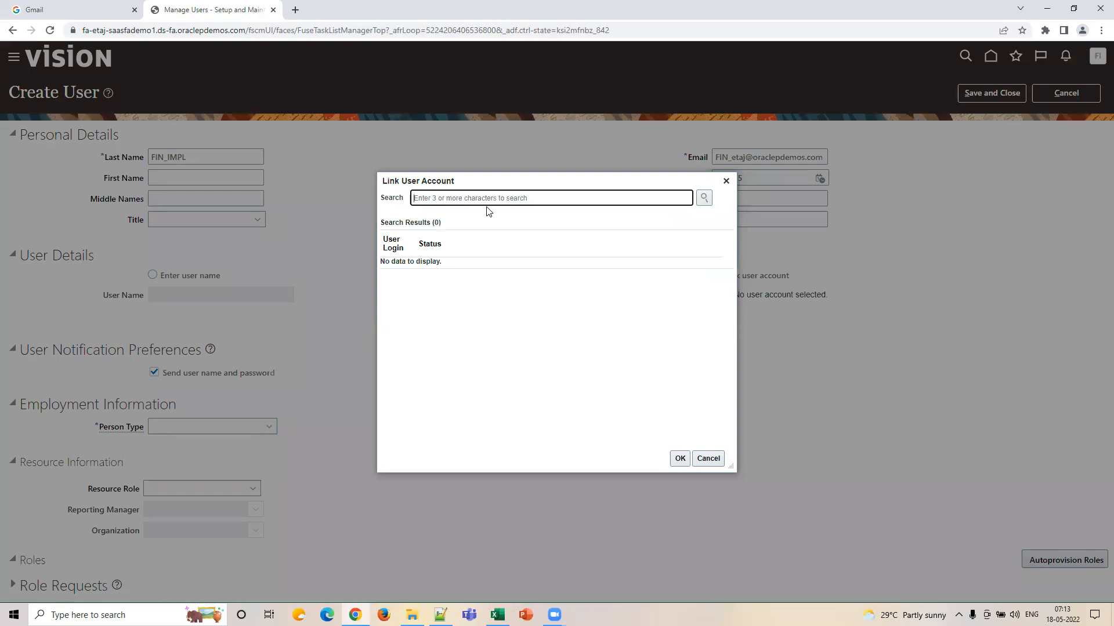
{"action": "type", "text": "FIN_IMPL"}
{"action": "left_click", "coordinate": [704, 198]}
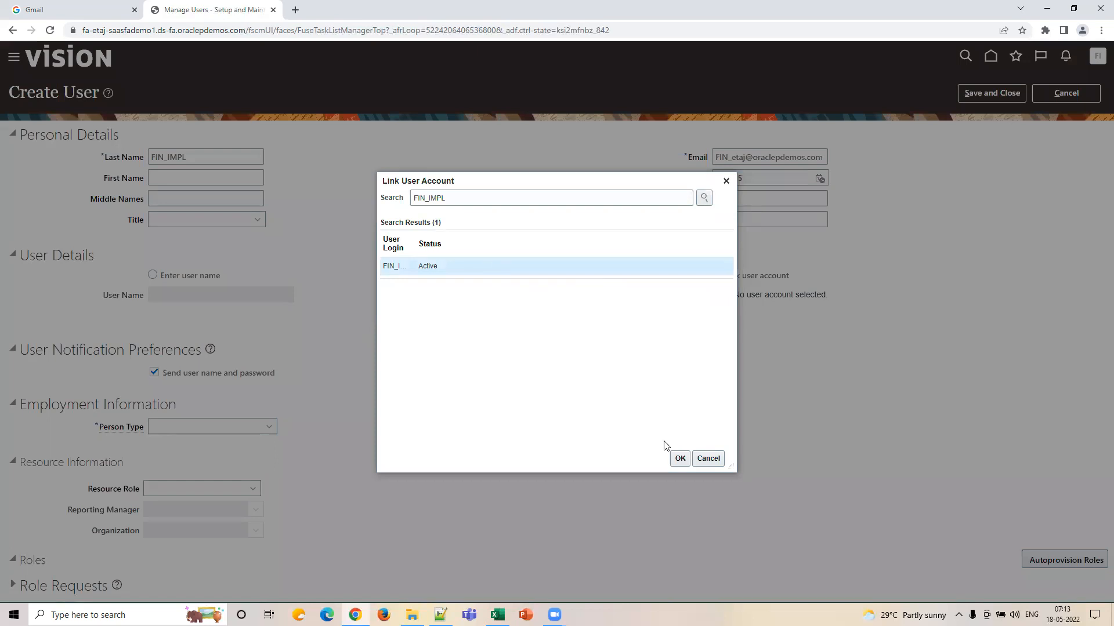
{"action": "left_click", "coordinate": [680, 458]}
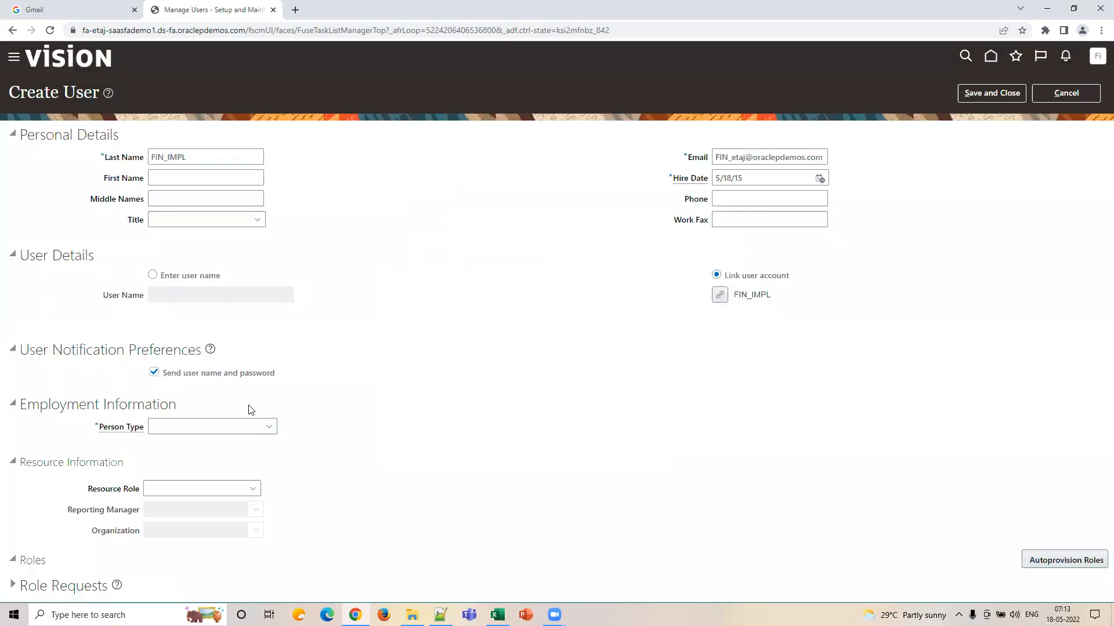
Step: Set the user's person type to Employee and the legal employer to US1 Legal Entity
{"action": "left_click", "coordinate": [250, 428]}
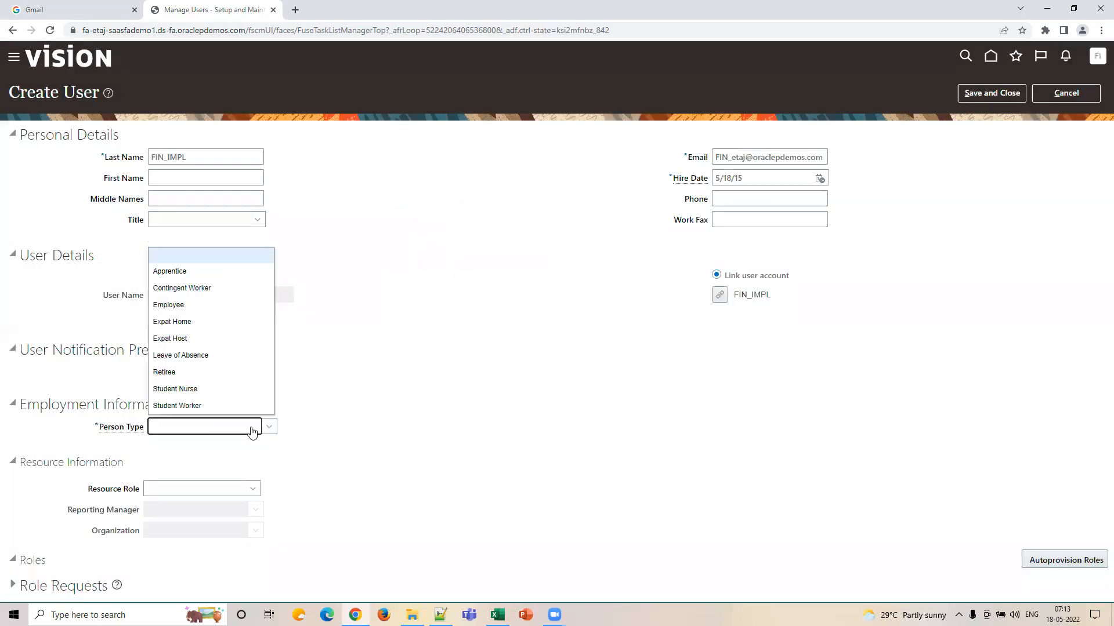
{"action": "left_click", "coordinate": [204, 304]}
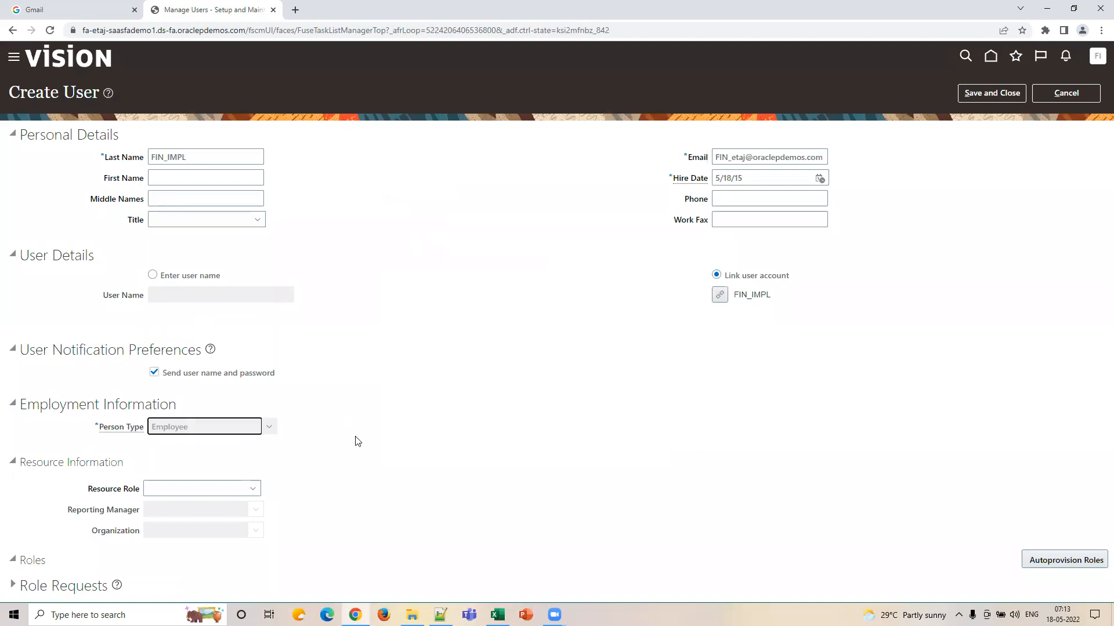
{"action": "scroll", "coordinate": [355, 439], "scroll_direction": "down", "scroll_amount": 1}
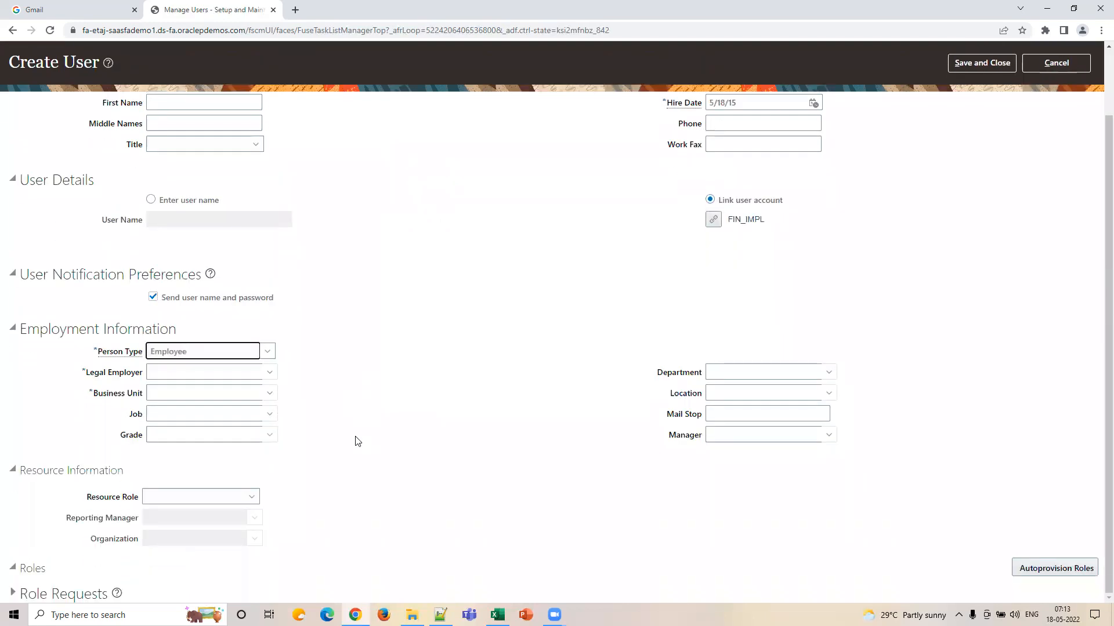
{"action": "left_click", "coordinate": [253, 374]}
{"action": "left_click", "coordinate": [268, 374]}
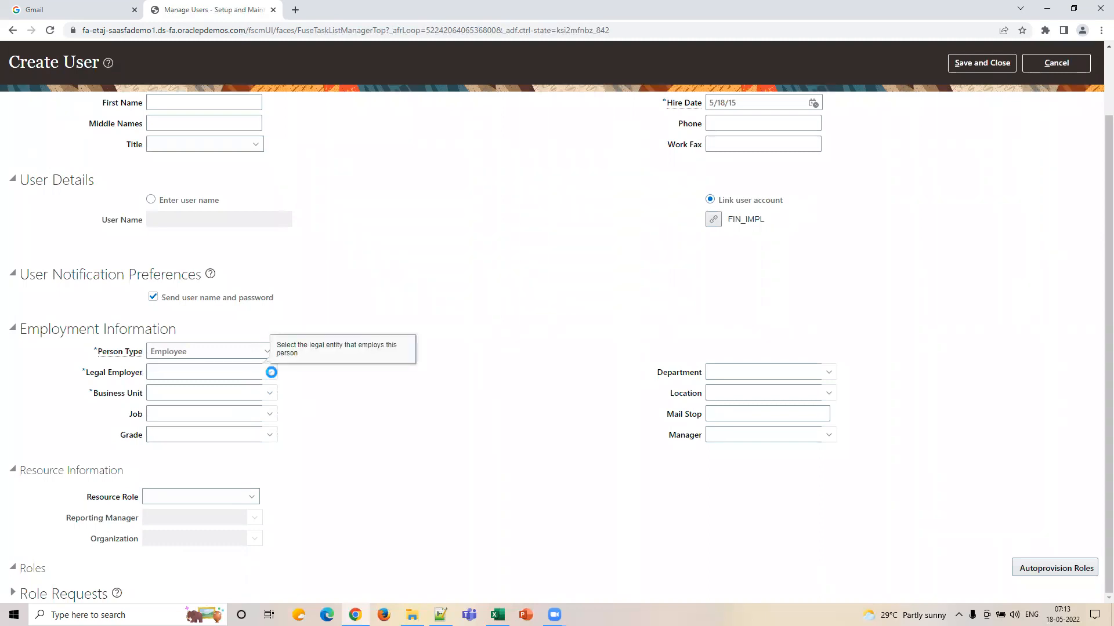
{"action": "left_click", "coordinate": [248, 390]}
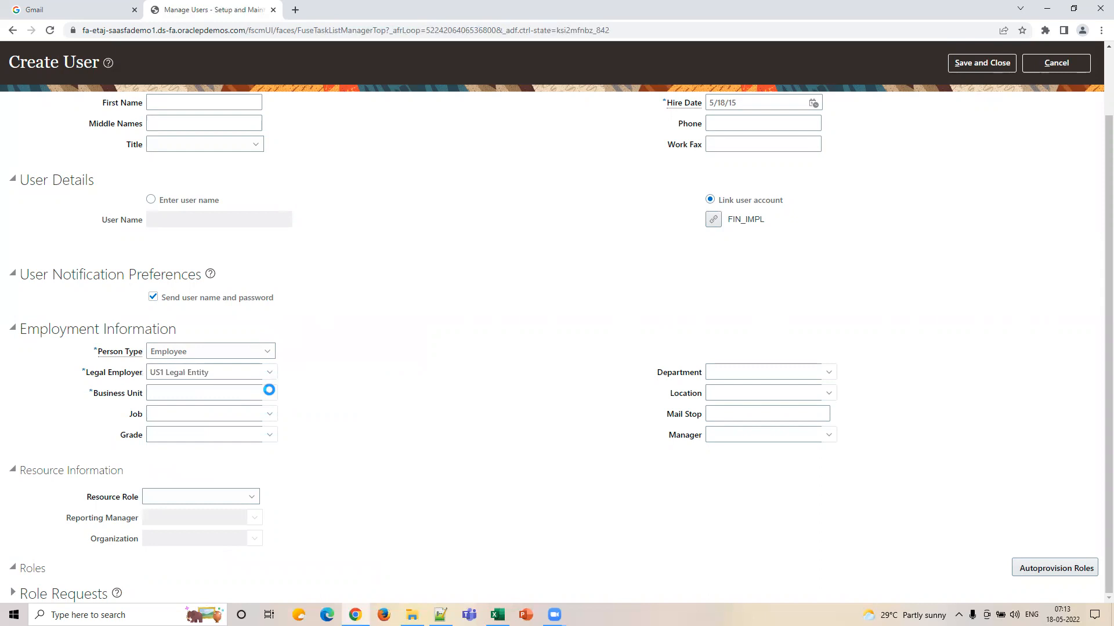
Step: Search the business units for US and assign US1 Business Unit to the new user
{"action": "left_click", "coordinate": [269, 391]}
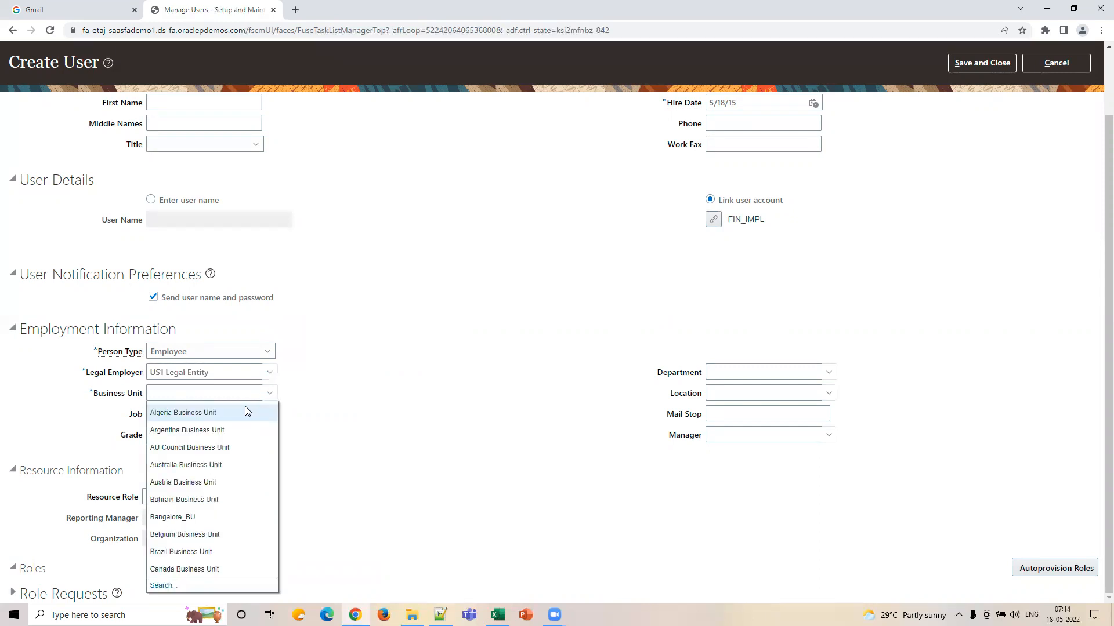
{"action": "left_click", "coordinate": [171, 585]}
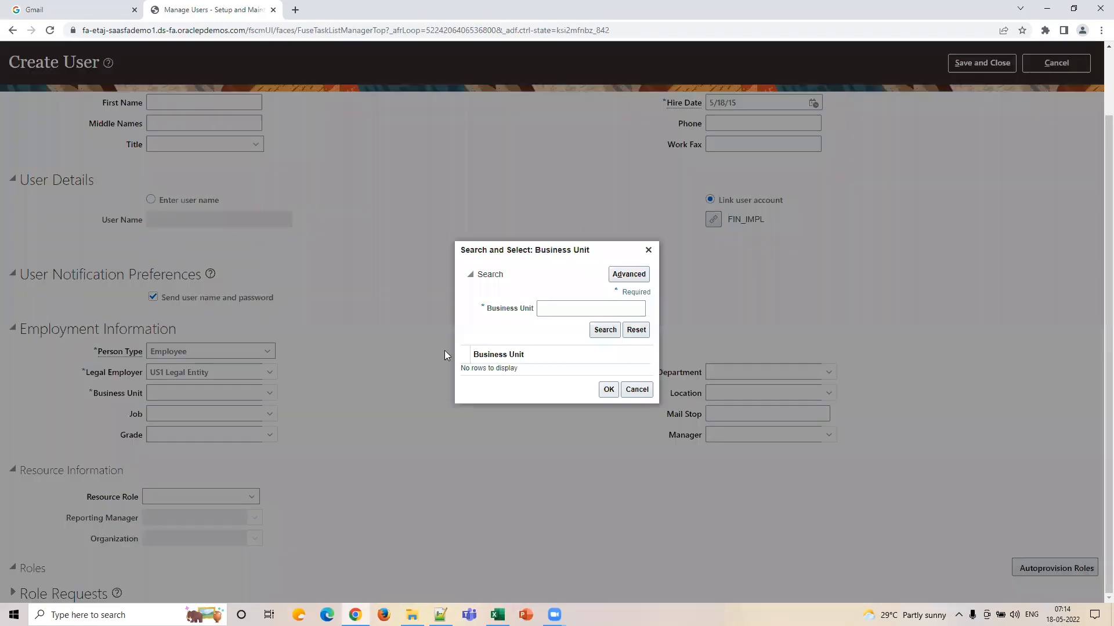
{"action": "left_click", "coordinate": [562, 308]}
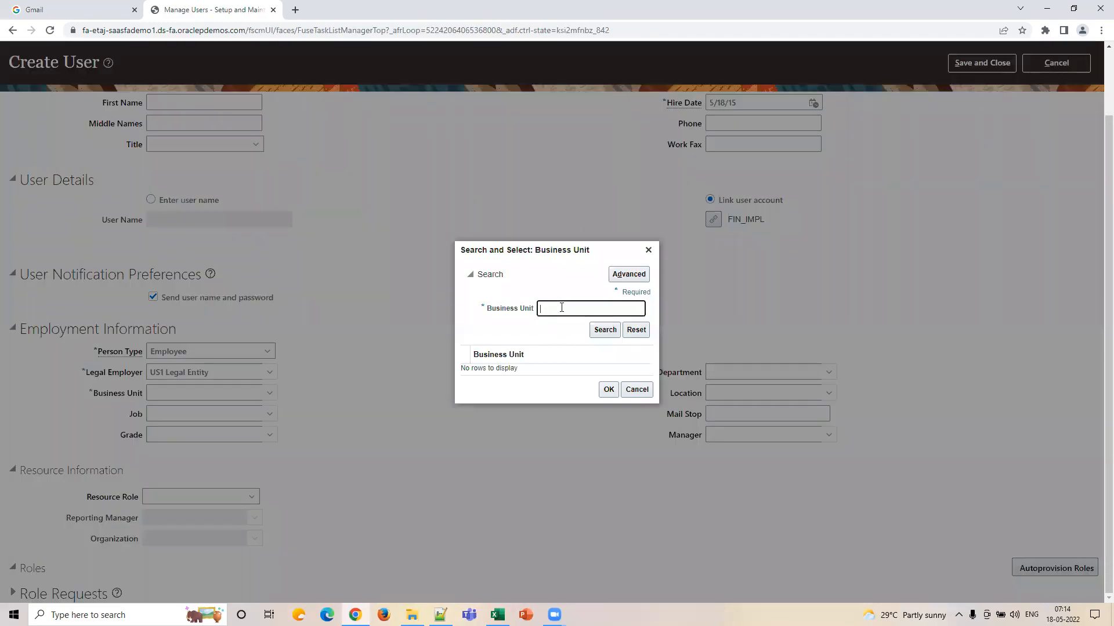
{"action": "type", "text": "US"}
{"action": "key", "text": "Return"}
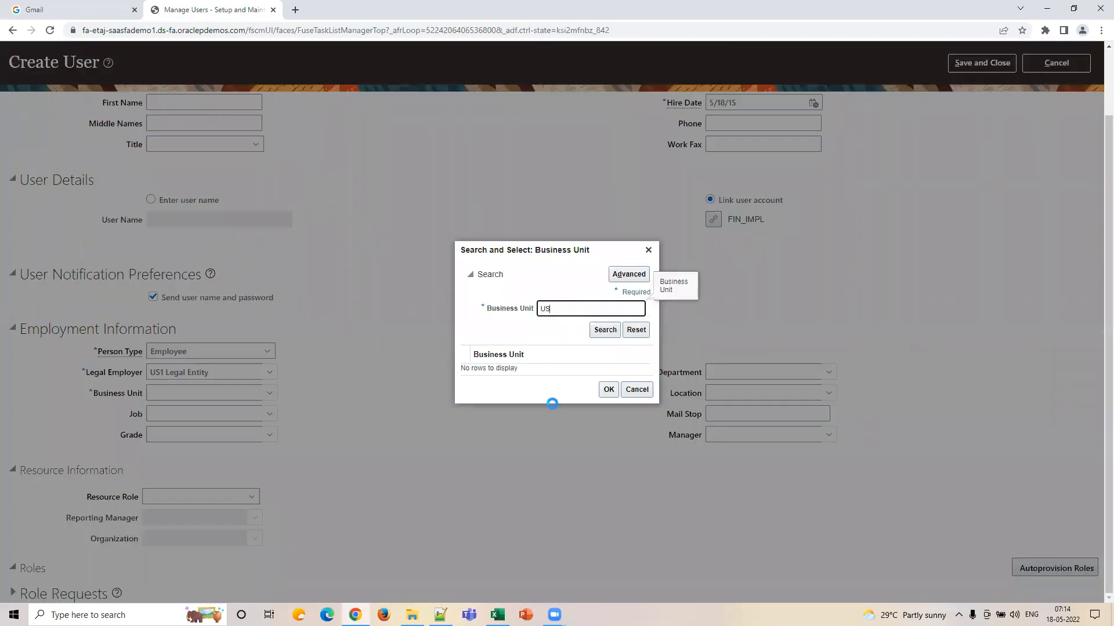
{"action": "left_click", "coordinate": [560, 341]}
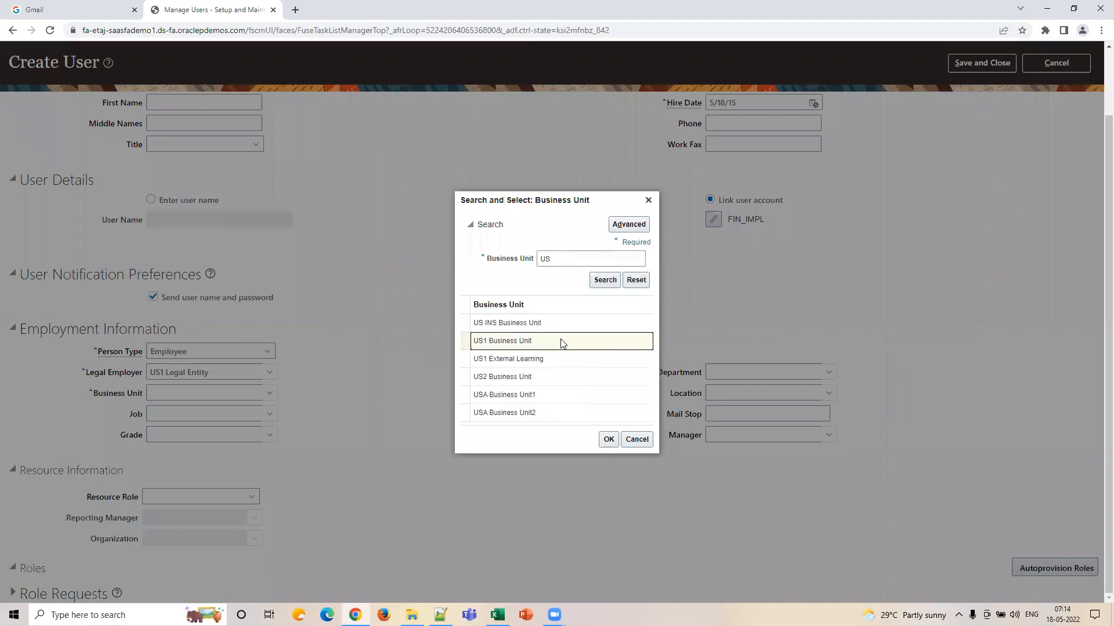
{"action": "left_click", "coordinate": [608, 439]}
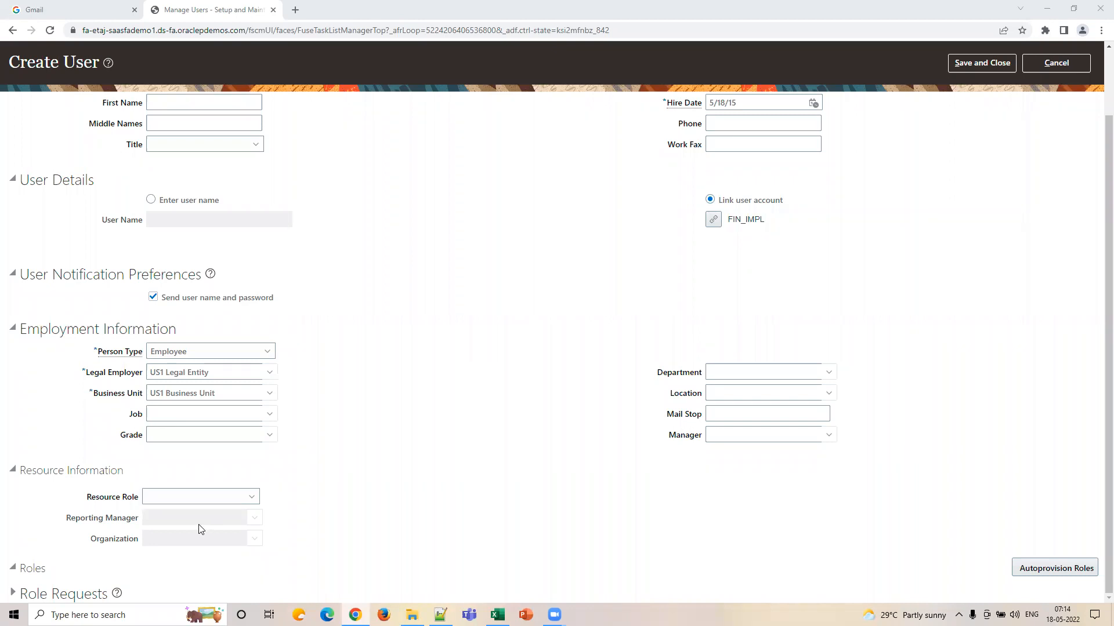
{"action": "scroll", "coordinate": [380, 400], "scroll_direction": "up", "scroll_amount": 2}
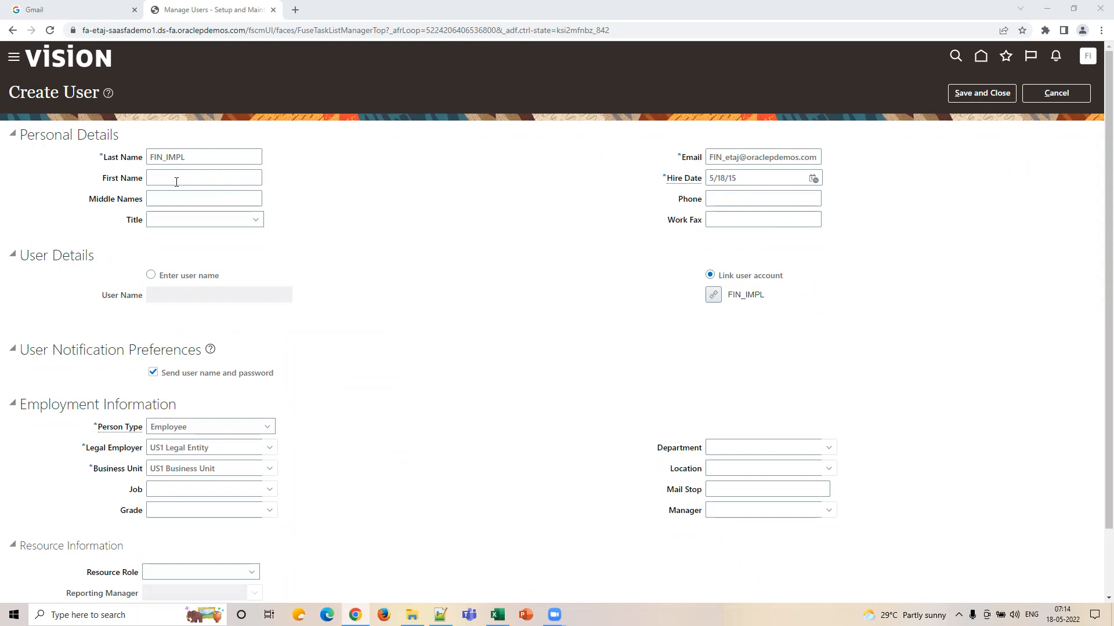
Step: Switch to Excel and look up the second AP setup, Manage Procurement Agents, in cell L3 of the finance setups list
{"action": "left_click", "coordinate": [498, 614]}
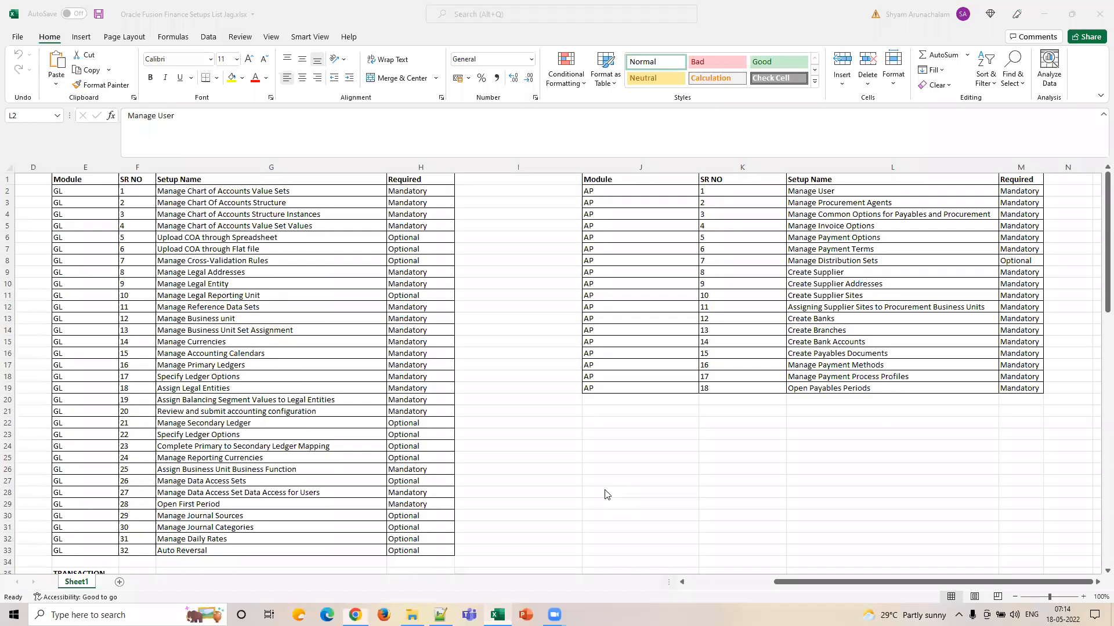
{"action": "left_click", "coordinate": [868, 204]}
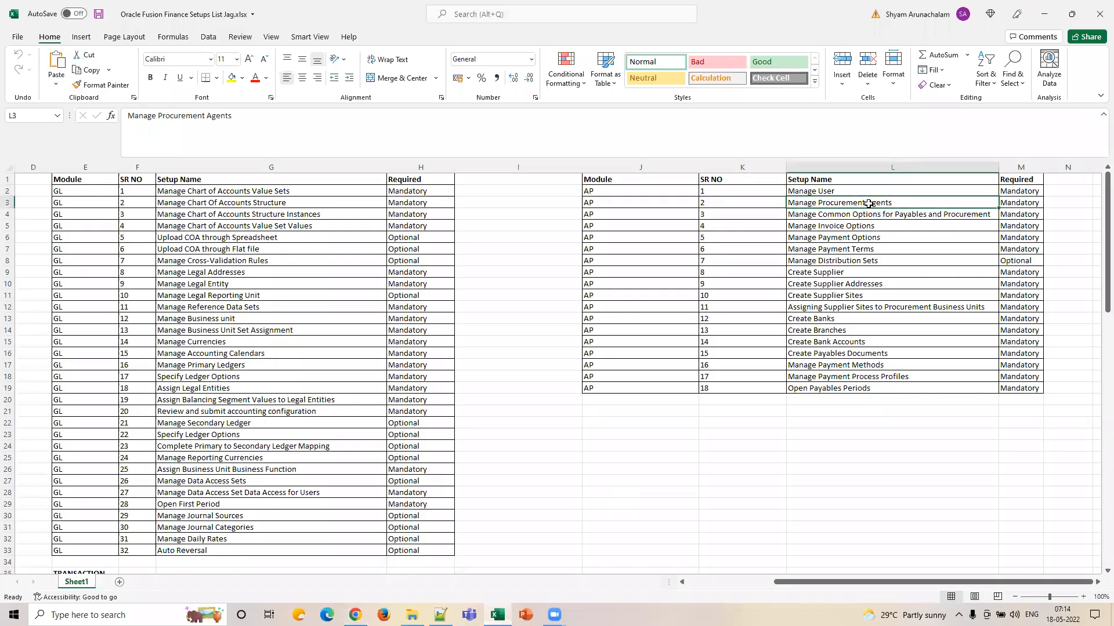
{"action": "double_click", "coordinate": [903, 203]}
{"action": "left_click_drag", "start_coordinate": [901, 203], "coordinate": [787, 204]}
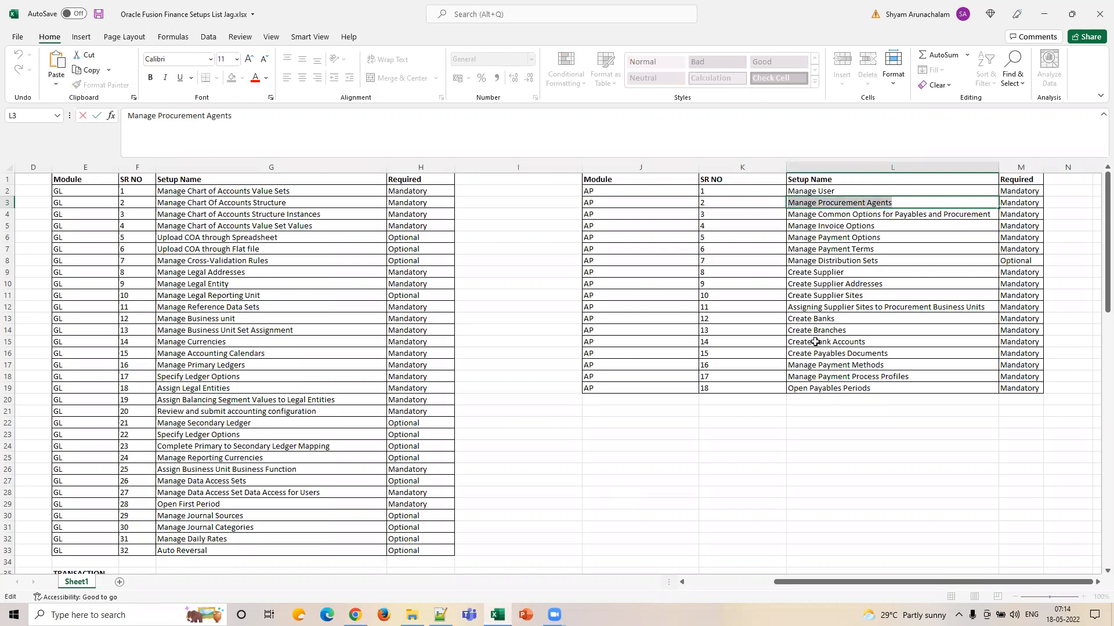
{"action": "left_click", "coordinate": [740, 203]}
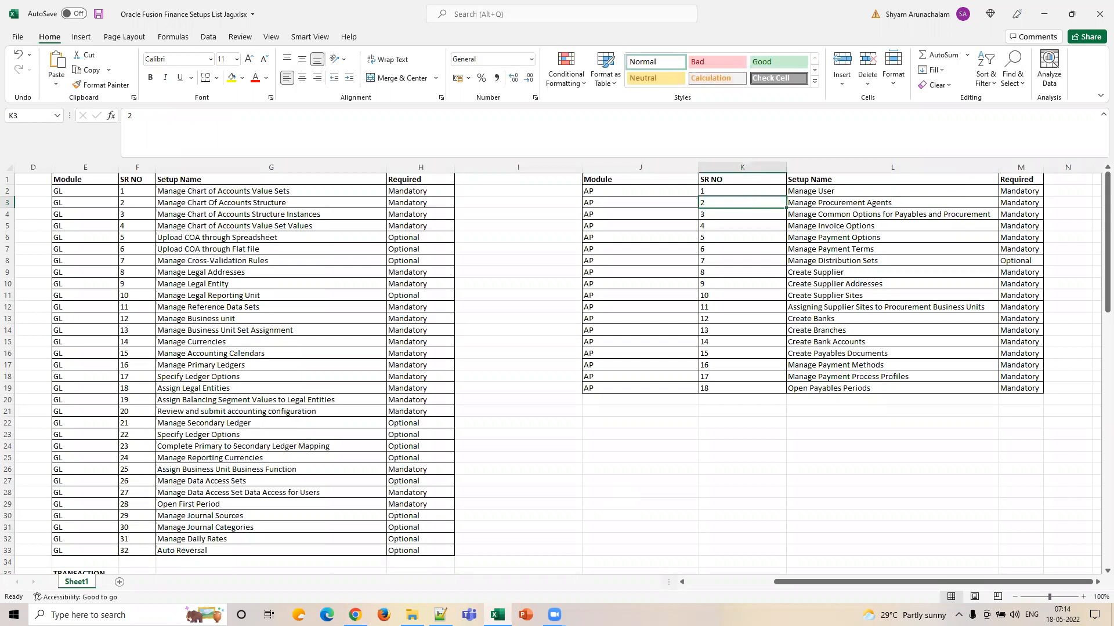
Step: Switch back to Oracle Fusion in Chrome, save and close the new user, and finish the Manage Users task
{"action": "left_click", "coordinate": [355, 615]}
{"action": "left_click", "coordinate": [973, 100]}
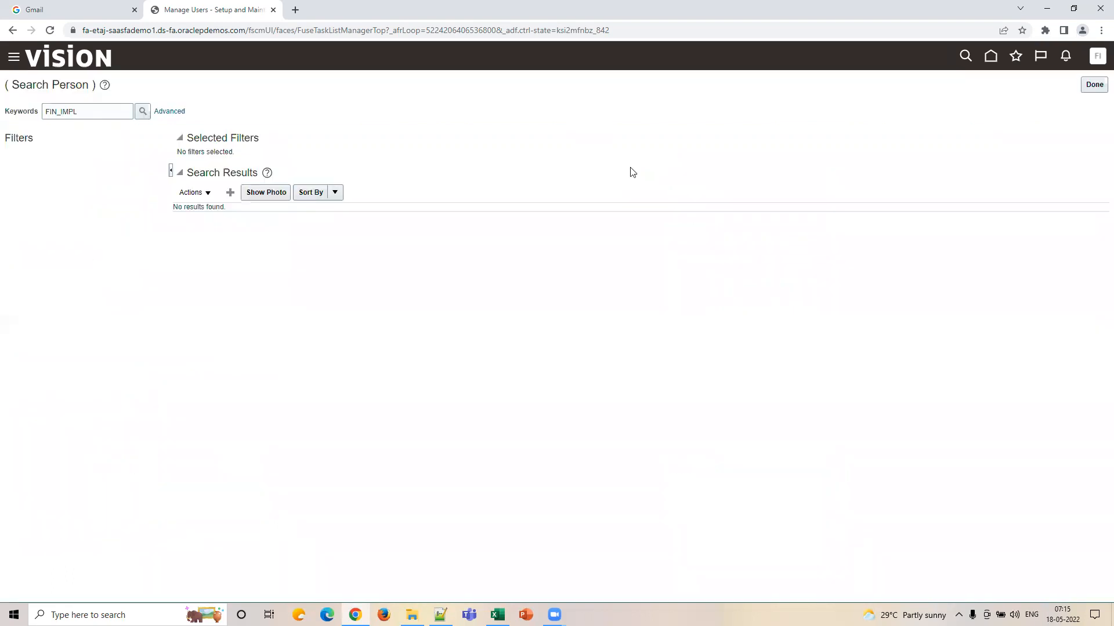
{"action": "left_click", "coordinate": [1094, 86]}
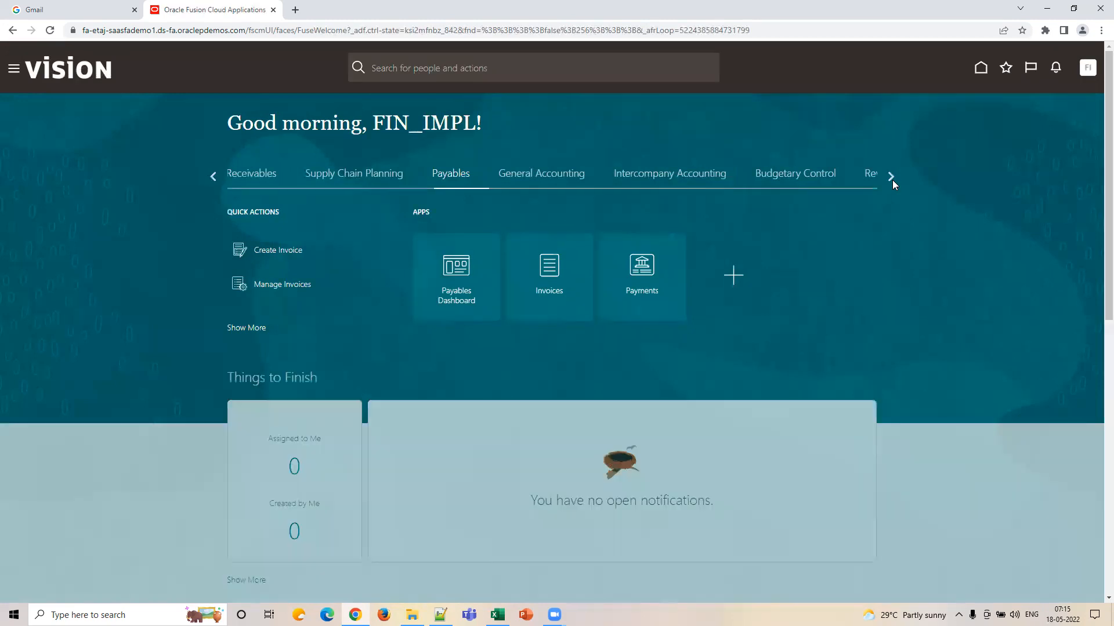
Step: Open the Security Console from the home page's Tools apps and go to its user accounts
{"action": "left_click", "coordinate": [893, 181]}
{"action": "left_click", "coordinate": [687, 191]}
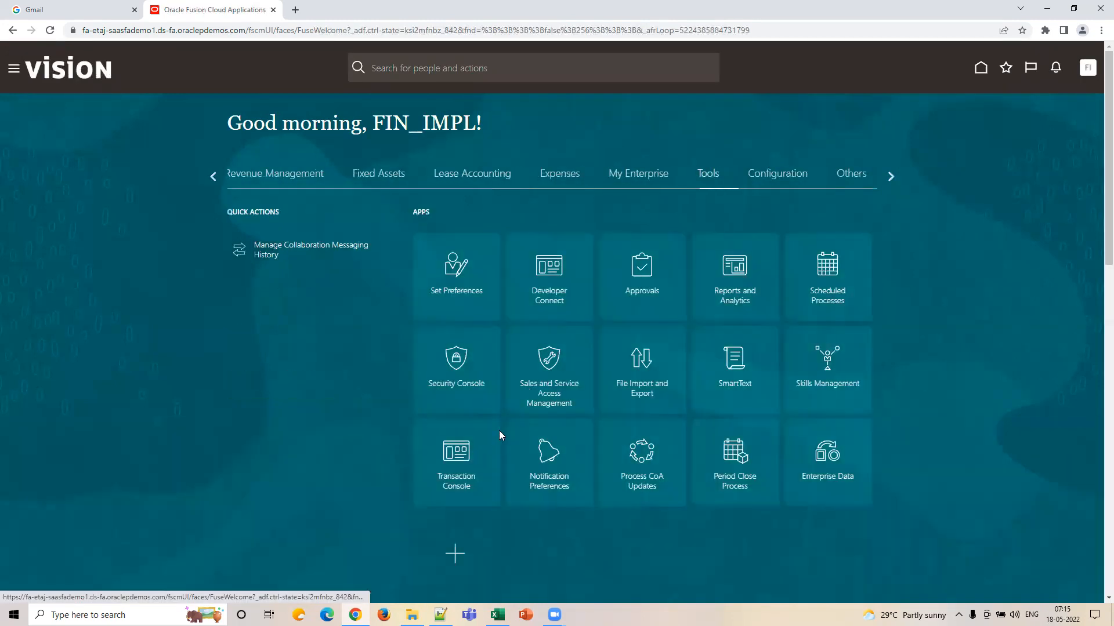
{"action": "left_click", "coordinate": [460, 373]}
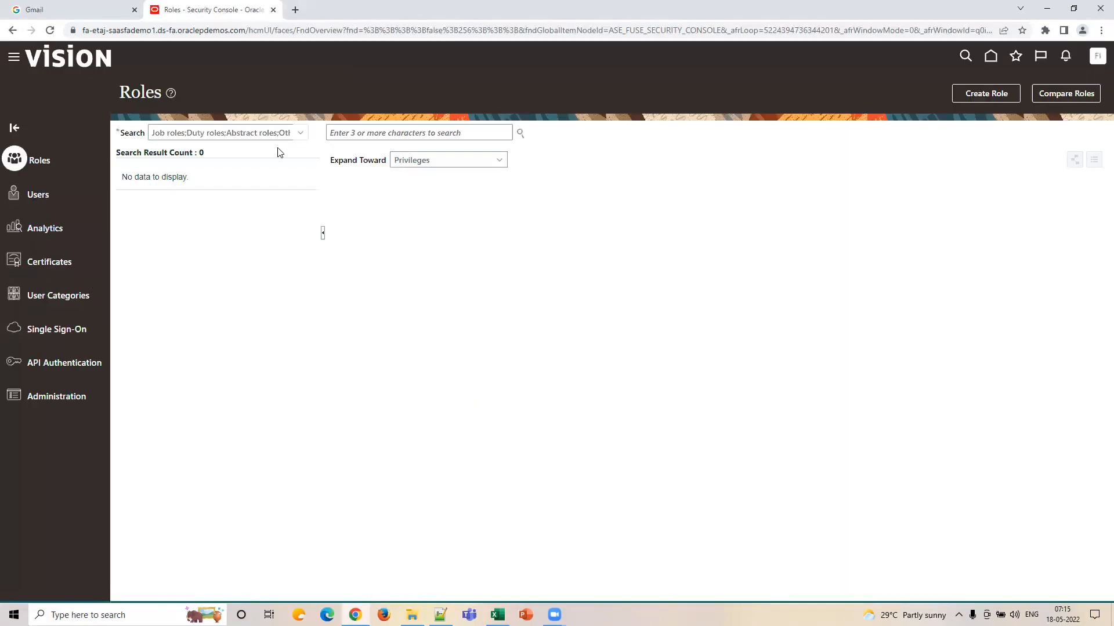
{"action": "left_click", "coordinate": [46, 195]}
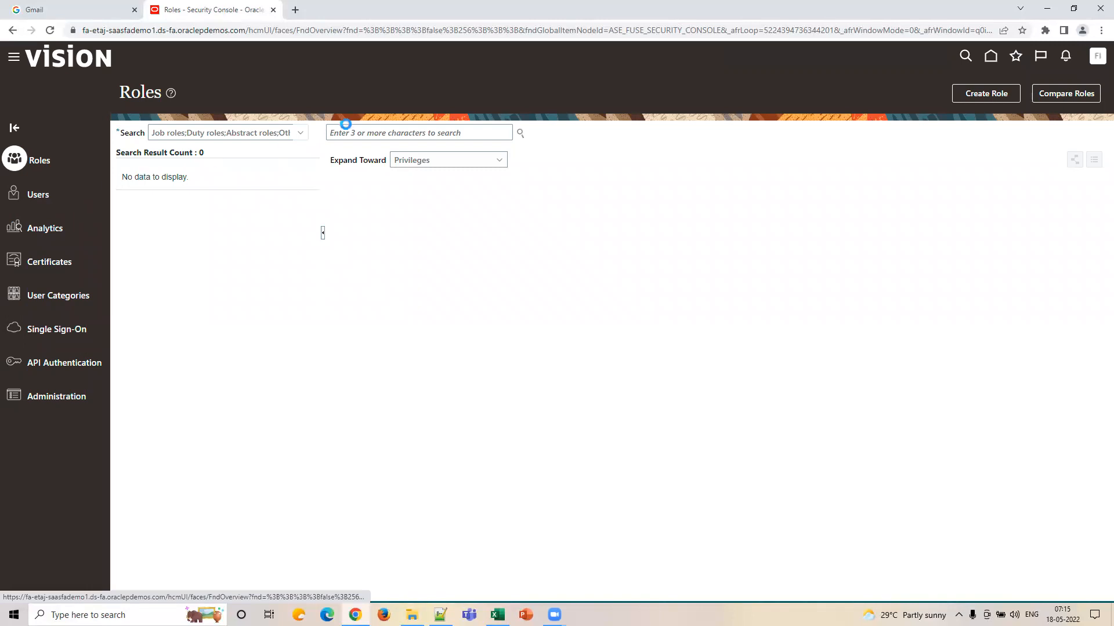
Step: Search the user accounts by user name for FIN_IMPL and open its account details to check the associated worker information
{"action": "left_click", "coordinate": [451, 139]}
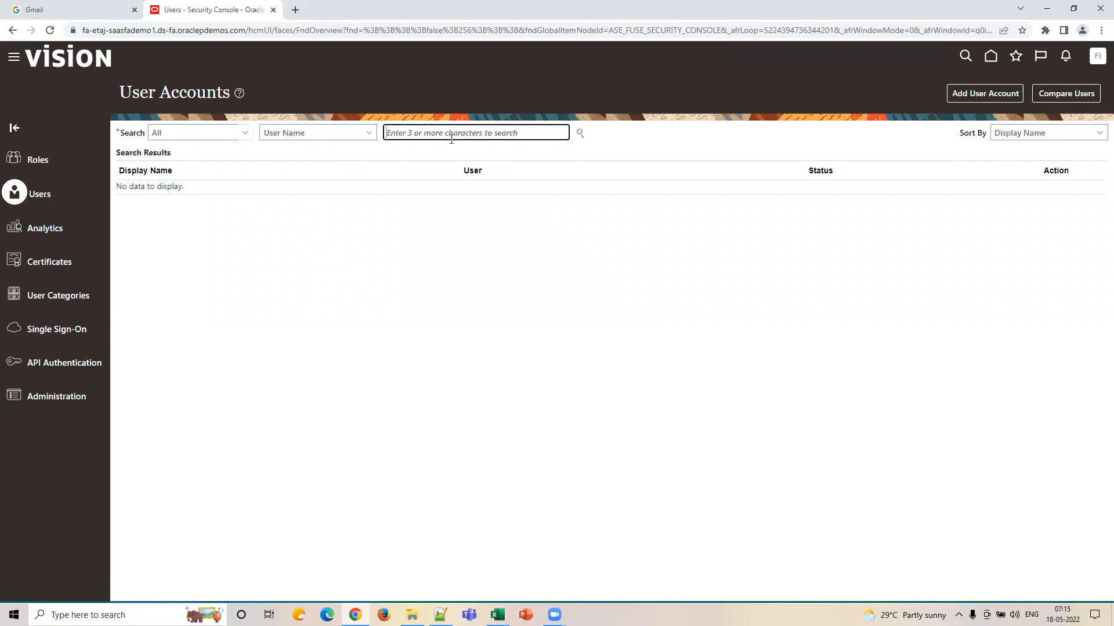
{"action": "type", "text": "FIN_IMPL"}
{"action": "key", "text": "Return"}
{"action": "left_click", "coordinate": [142, 203]}
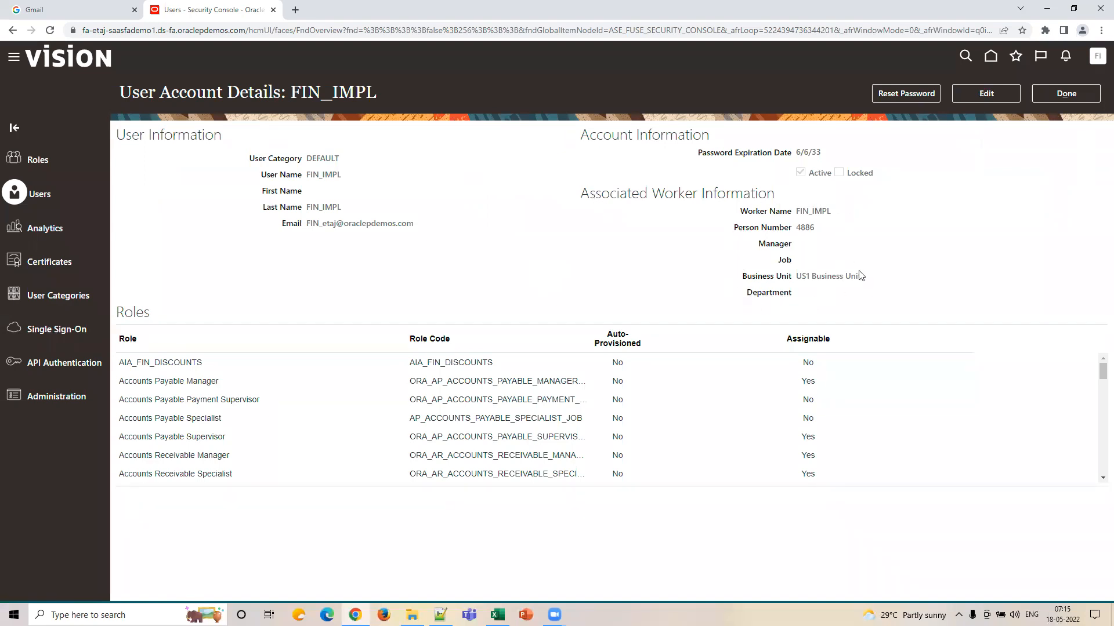
Step: Close the FIN_IMPL account details, return to the home page, and check Manage Procurement Agents in the Excel AP setups list
{"action": "left_click", "coordinate": [1053, 99]}
{"action": "left_click", "coordinate": [96, 67]}
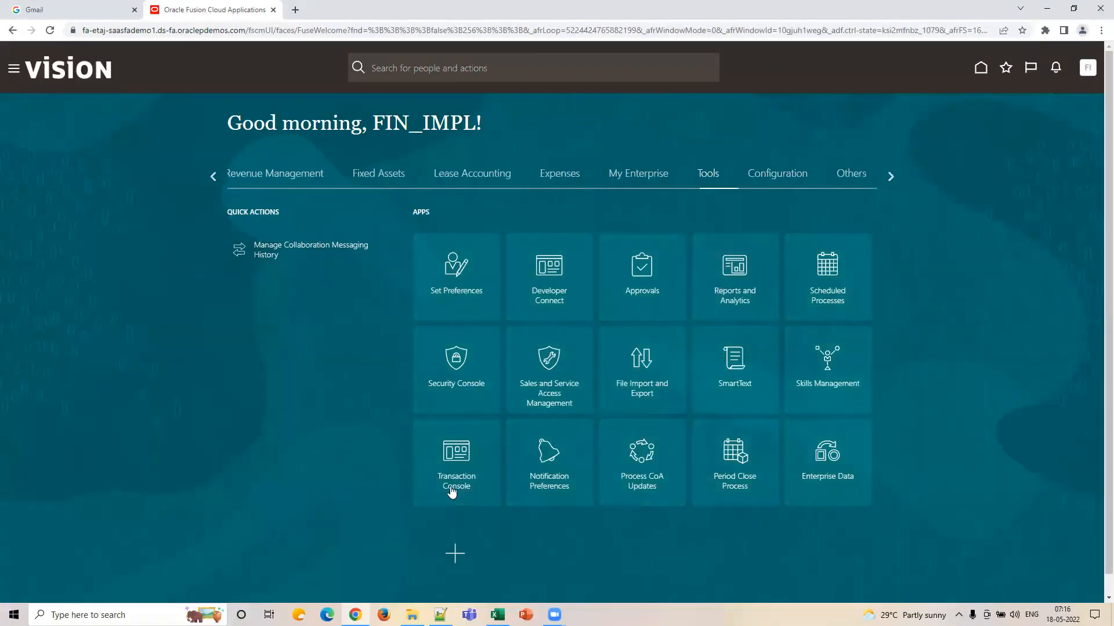
{"action": "left_click", "coordinate": [497, 615]}
{"action": "left_click", "coordinate": [816, 203]}
{"action": "left_click", "coordinate": [816, 191]}
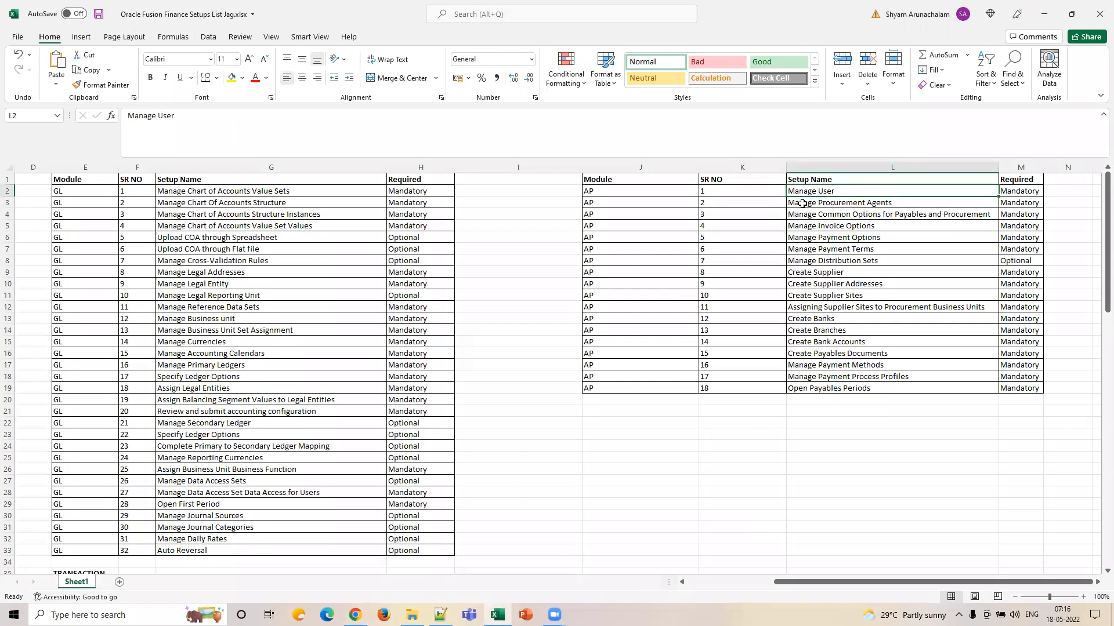
{"action": "left_click", "coordinate": [809, 204]}
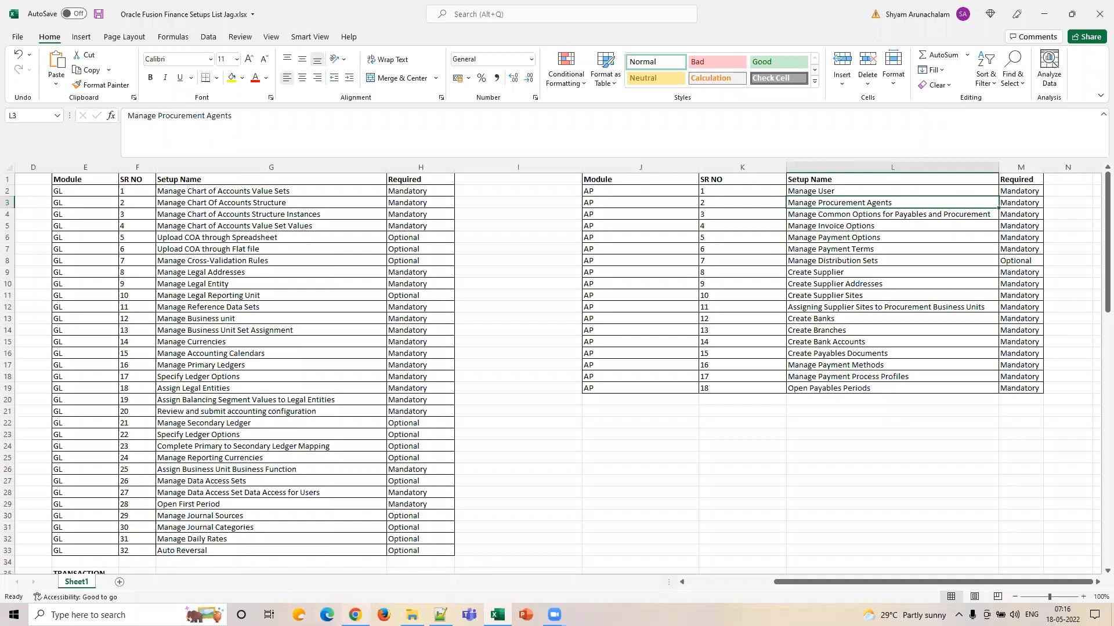
Step: Switch back to Chrome and open the Manage Procurement Agents task for the Financials offering's Payables area in Setup and Maintenance
{"action": "left_click", "coordinate": [355, 614]}
{"action": "left_click", "coordinate": [1088, 69]}
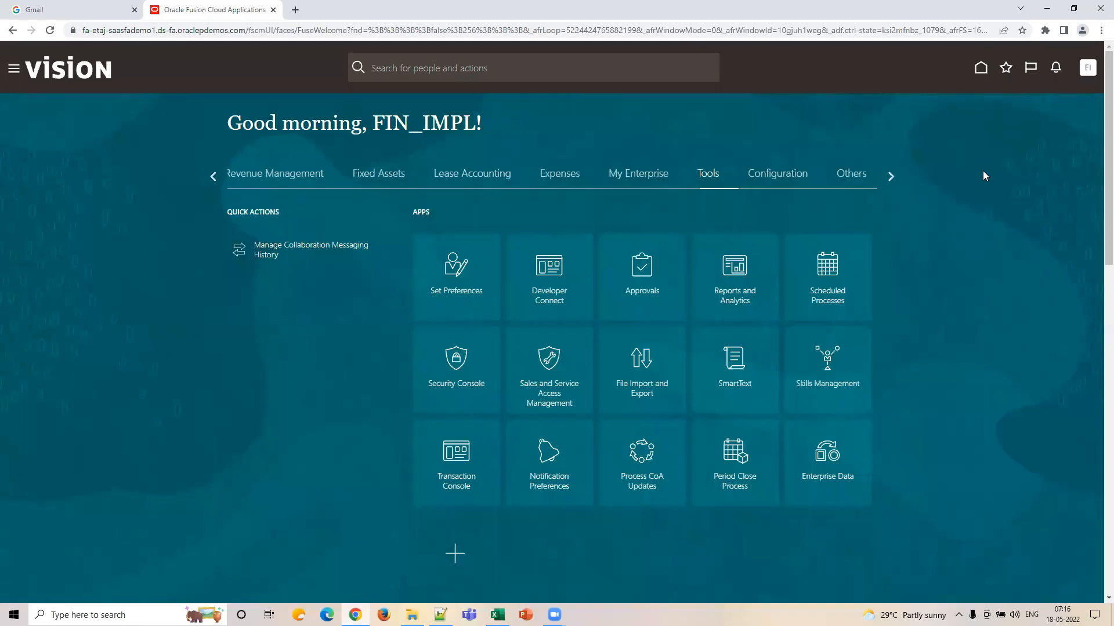
{"action": "left_click", "coordinate": [889, 245]}
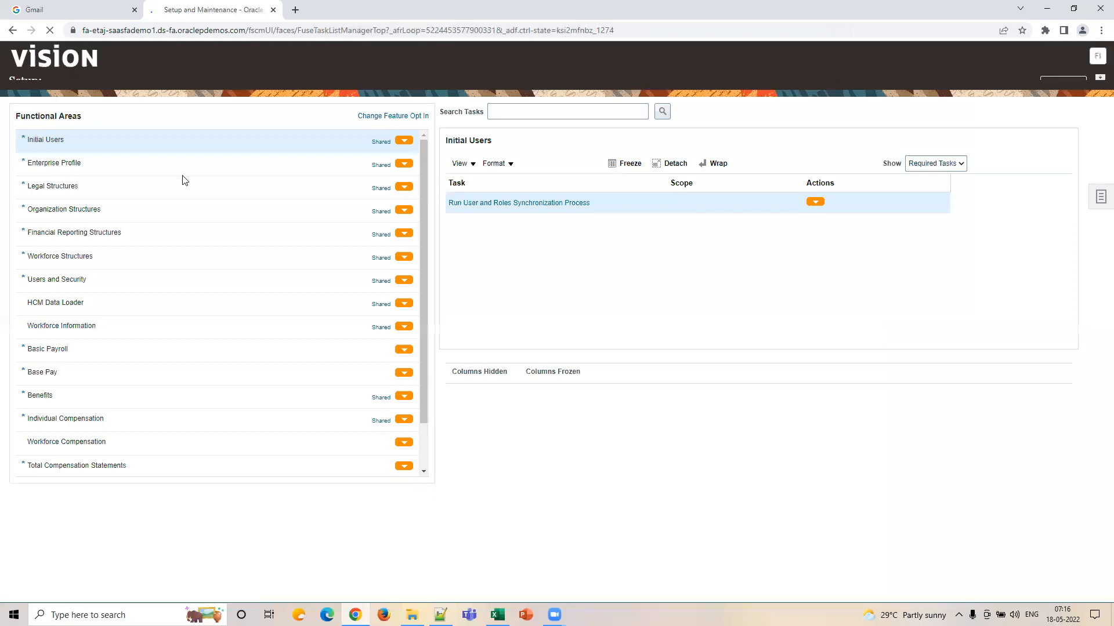
{"action": "left_click", "coordinate": [198, 85]}
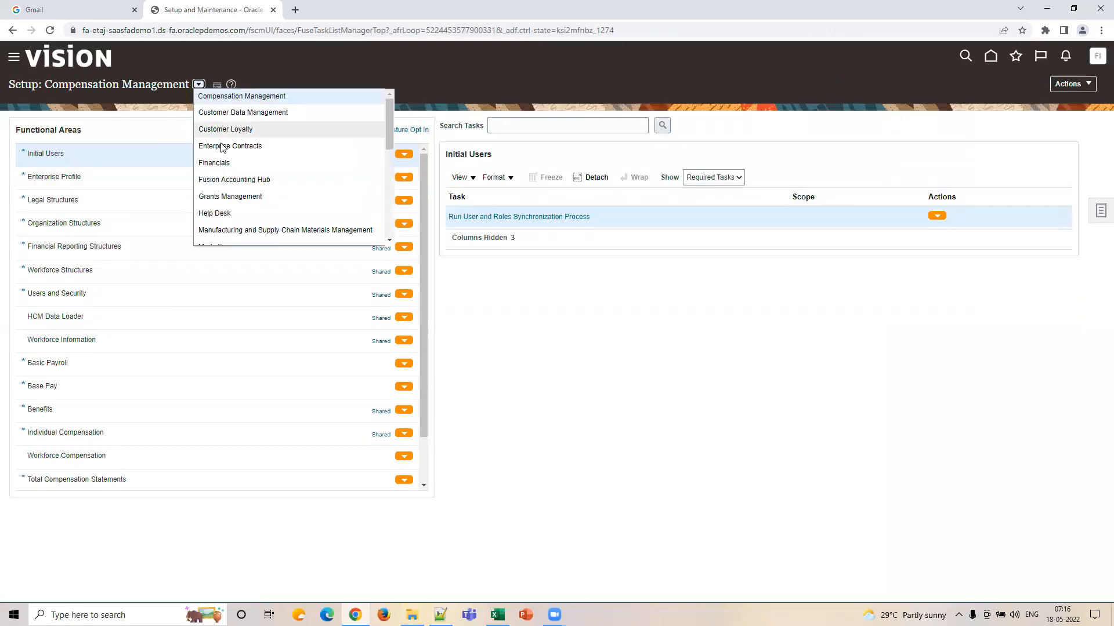
{"action": "left_click", "coordinate": [234, 158]}
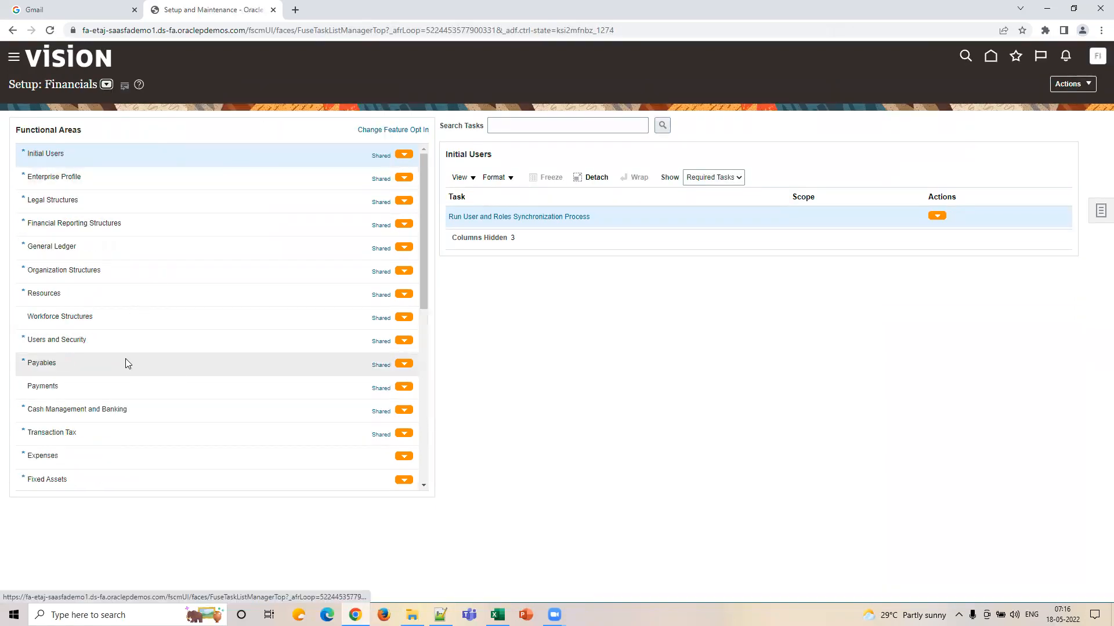
{"action": "left_click", "coordinate": [126, 360]}
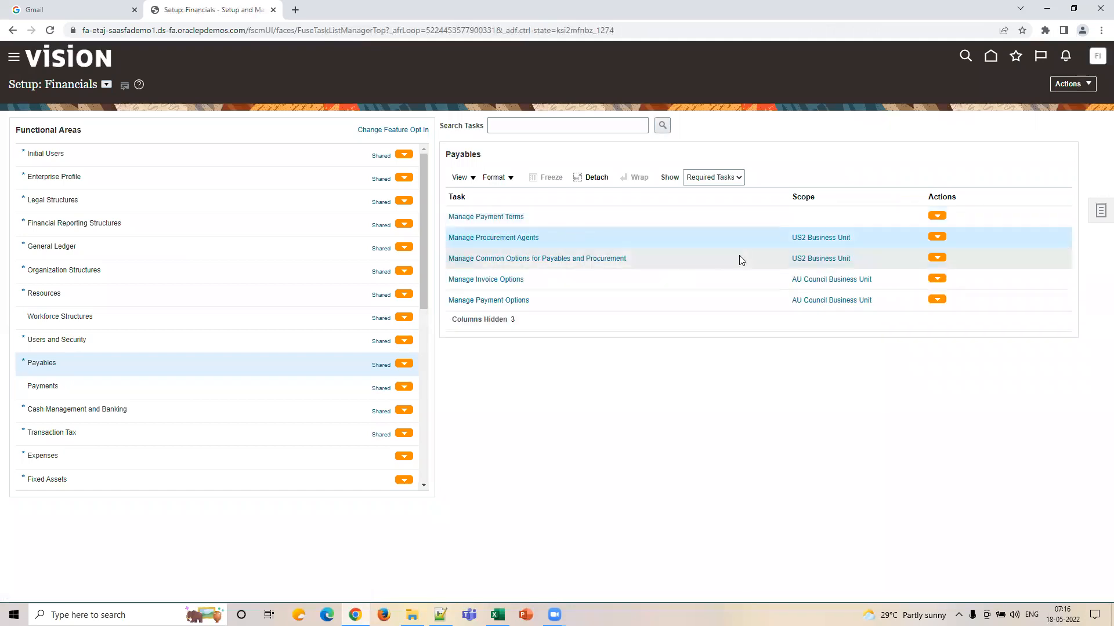
{"action": "left_click", "coordinate": [500, 241]}
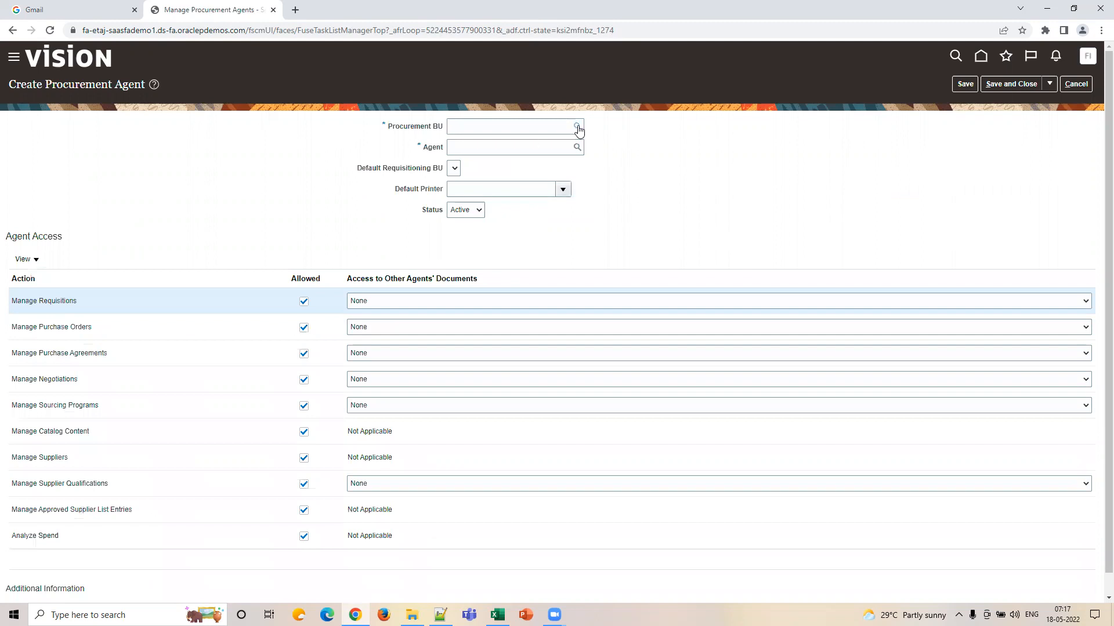
Step: Search the procurement business units for US and set the new agent's Procurement BU to US1 Business Unit
{"action": "left_click", "coordinate": [578, 127]}
{"action": "left_click", "coordinate": [548, 302]}
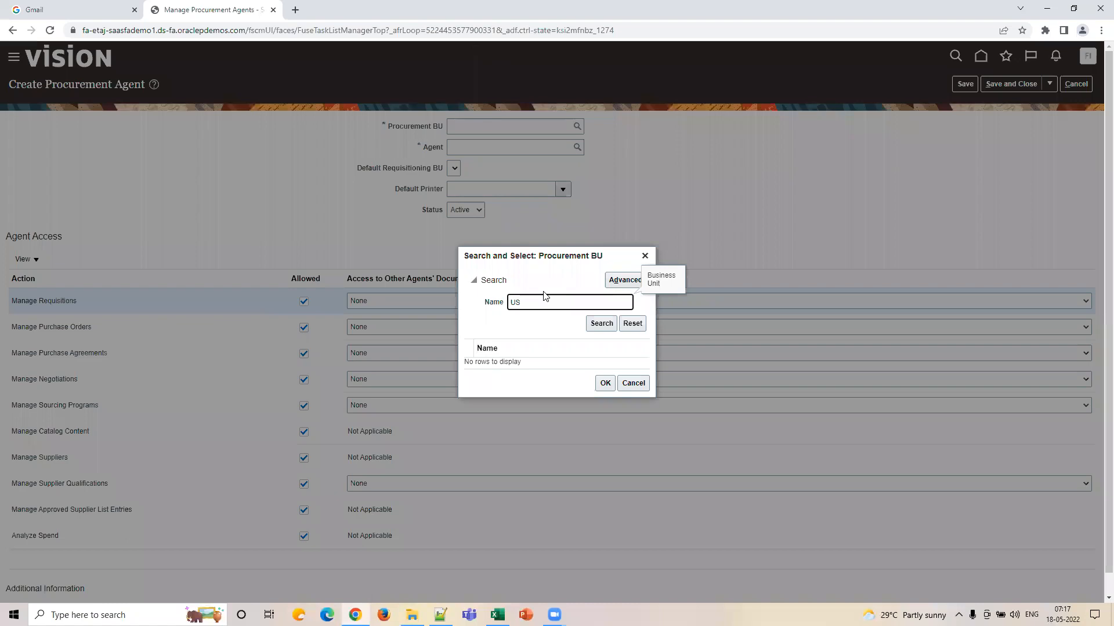
{"action": "key", "text": "Return"}
{"action": "left_click", "coordinate": [552, 348]}
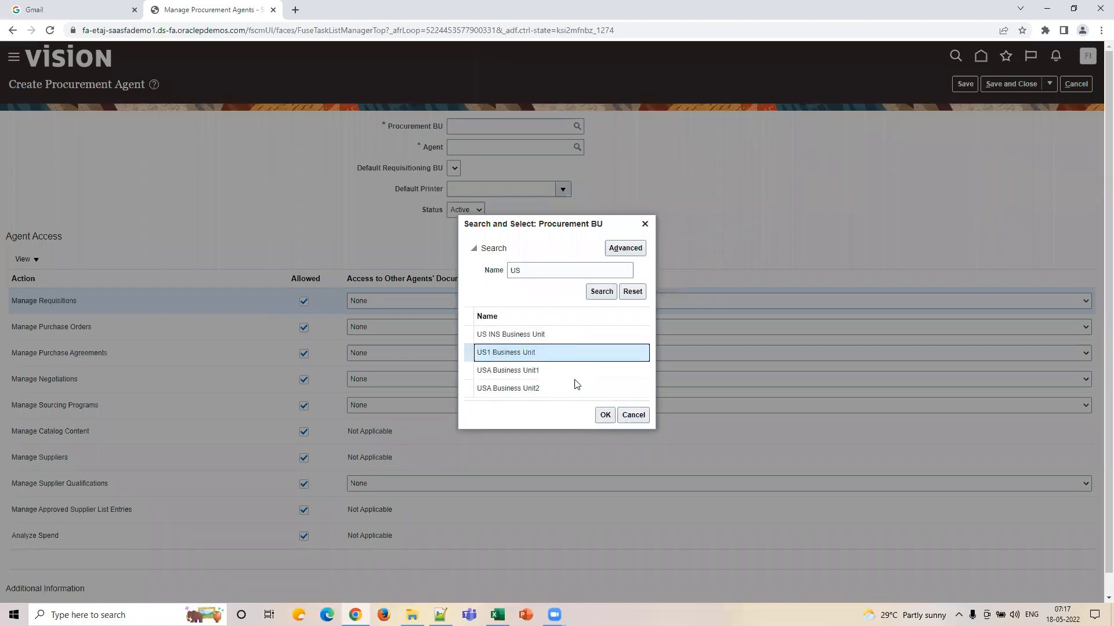
{"action": "left_click", "coordinate": [603, 416]}
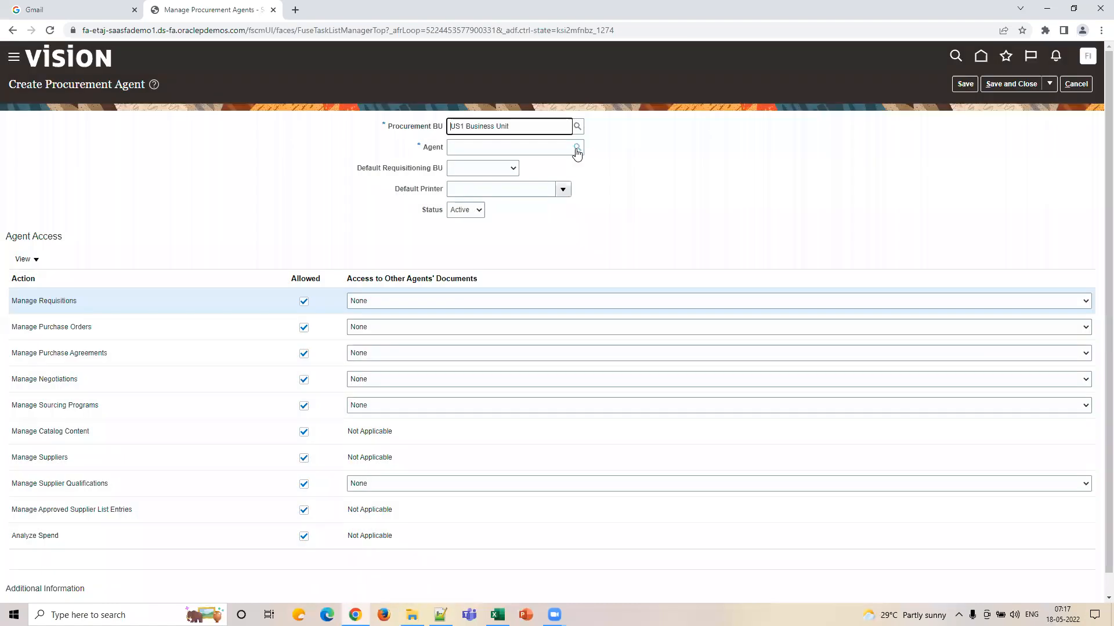
Step: Search the agents by name for FIN_IMPL and assign that record as the procurement agent
{"action": "left_click", "coordinate": [577, 148]}
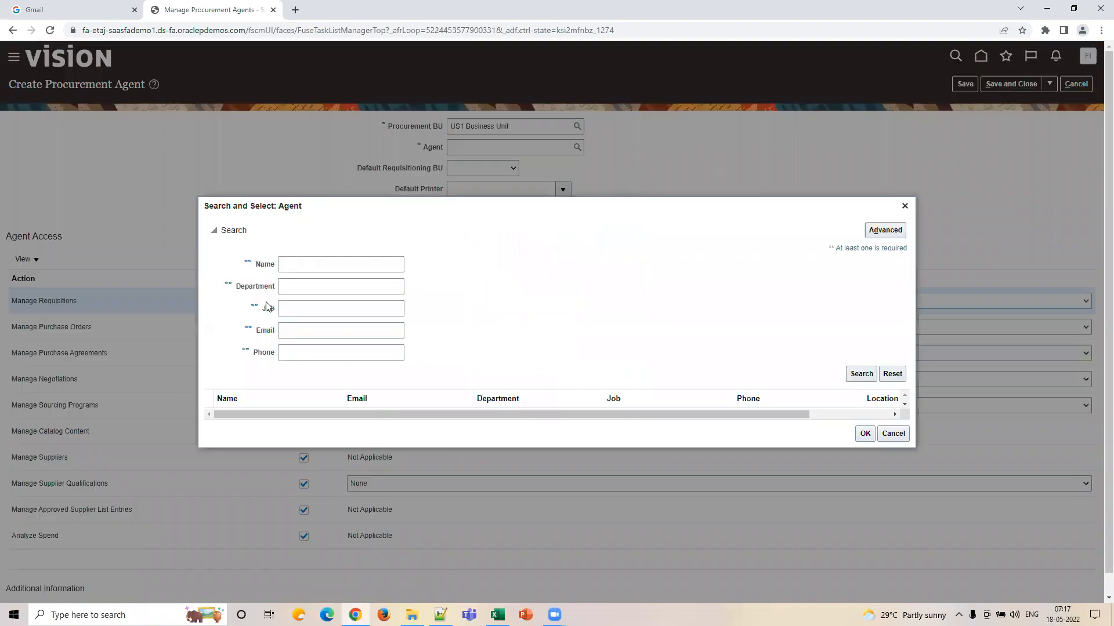
{"action": "left_click", "coordinate": [313, 263]}
{"action": "type", "text": "FIN_IMPL"}
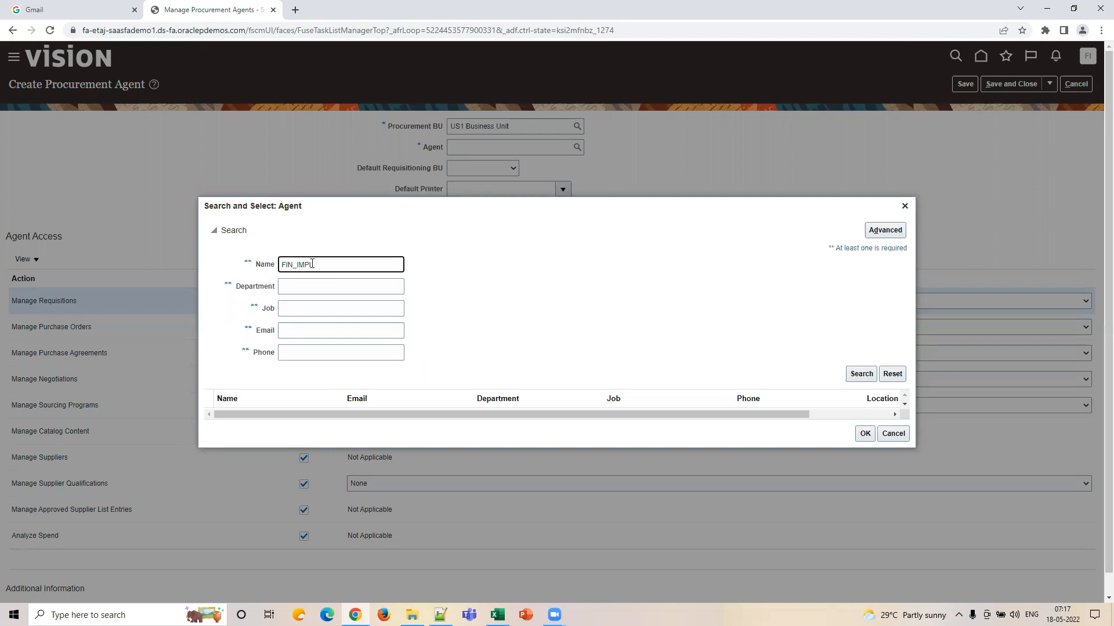
{"action": "key", "text": "Return"}
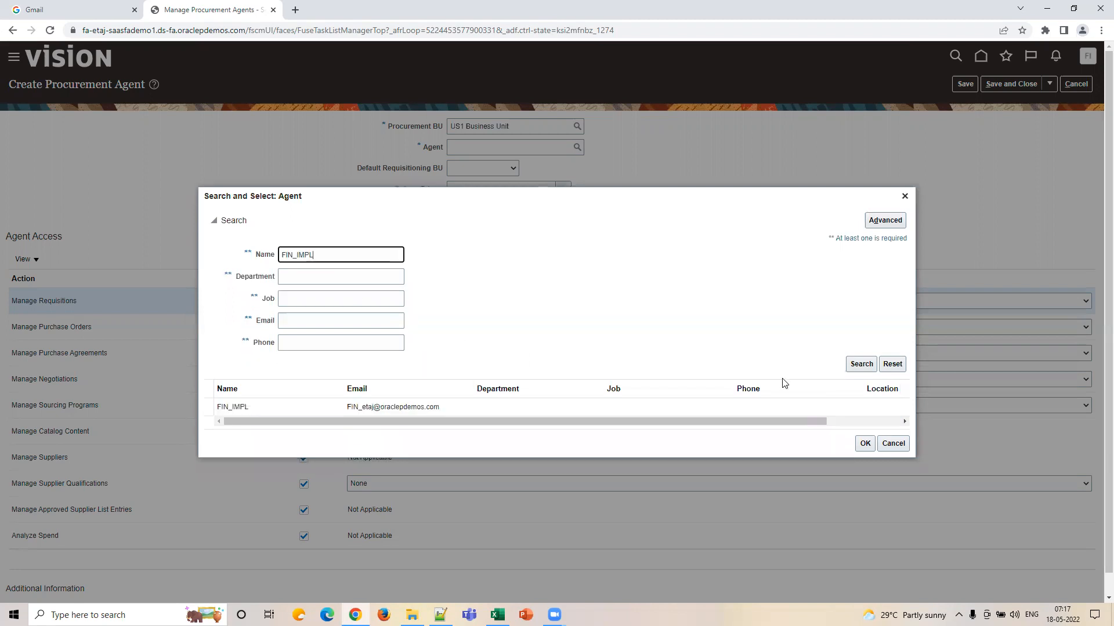
{"action": "left_click", "coordinate": [483, 408]}
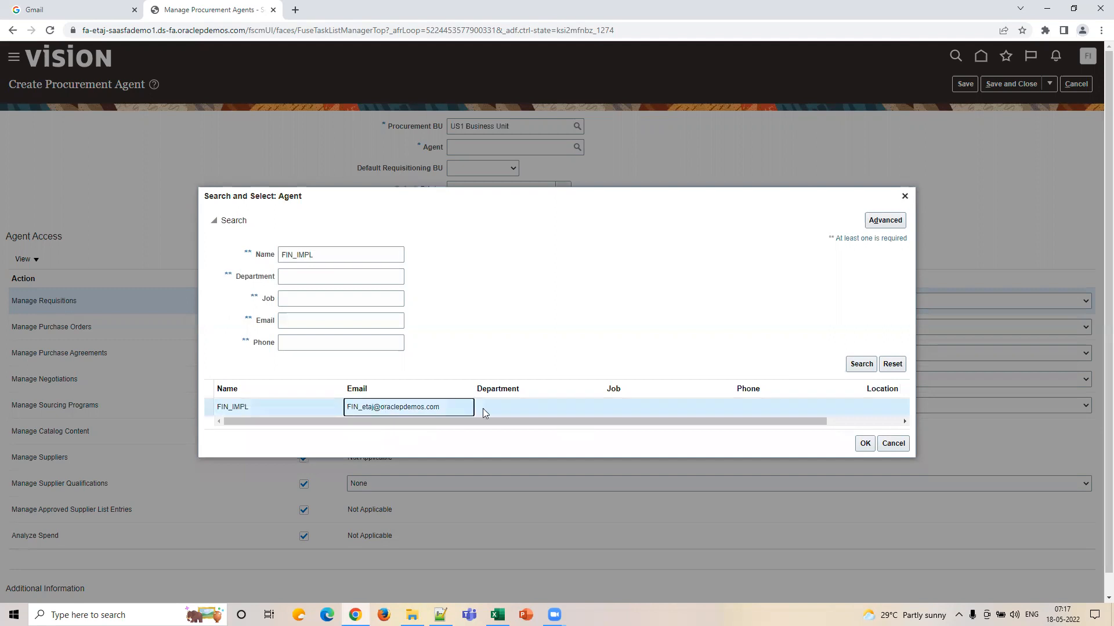
{"action": "left_click", "coordinate": [866, 445]}
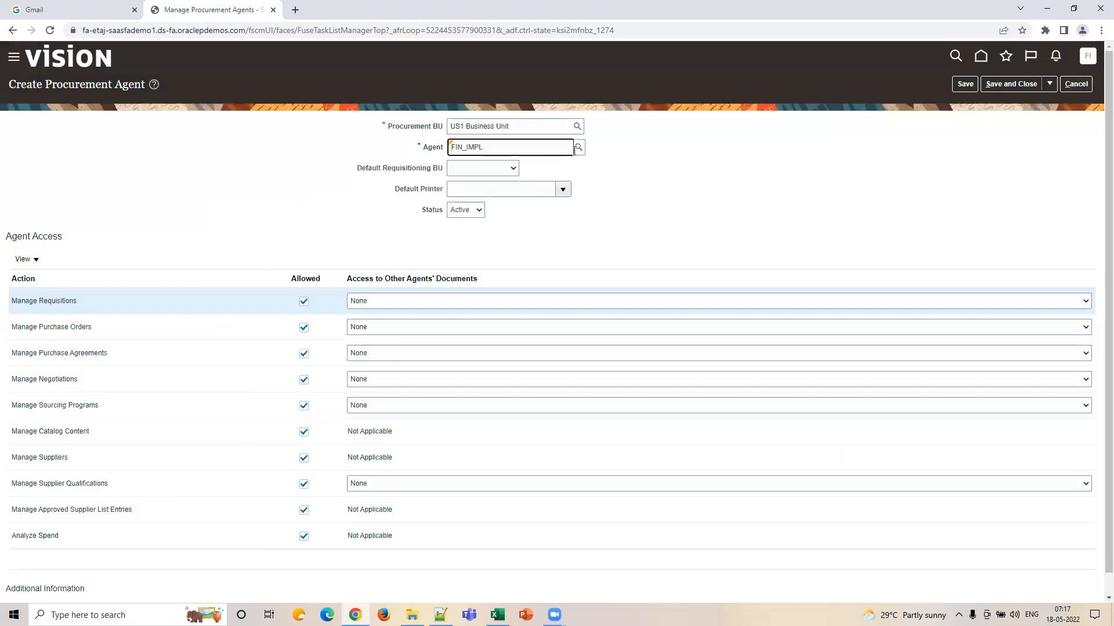
Step: Reopen the agent search, review the Manage User entry in the Excel AP setups list, and return to Chrome
{"action": "left_click", "coordinate": [578, 147]}
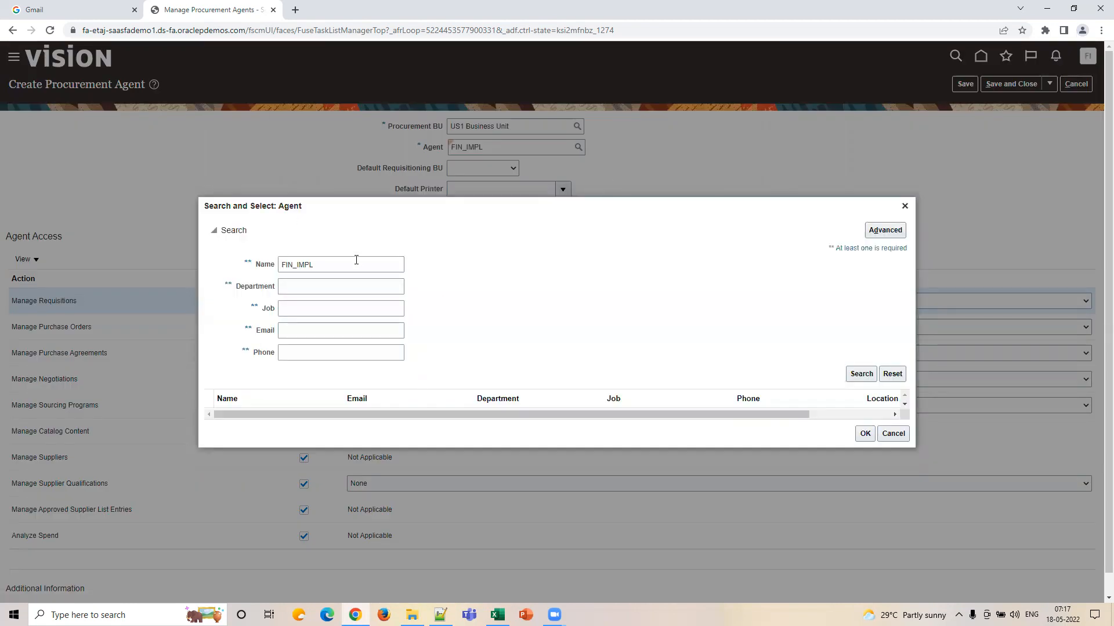
{"action": "double_click", "coordinate": [356, 260]}
{"action": "left_click", "coordinate": [497, 614]}
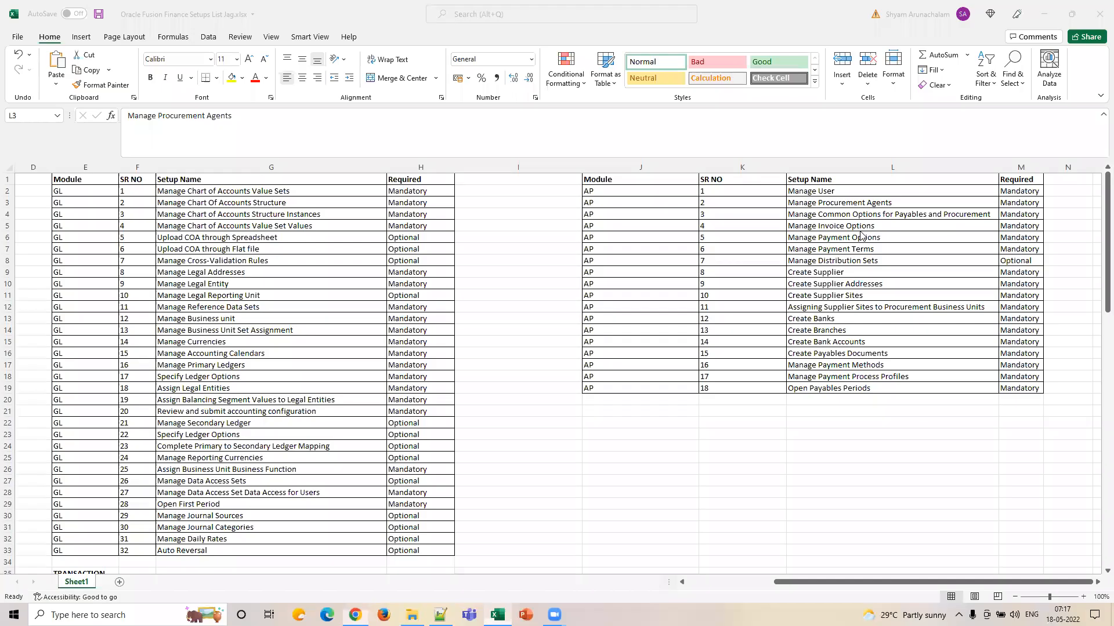
{"action": "left_click", "coordinate": [859, 192]}
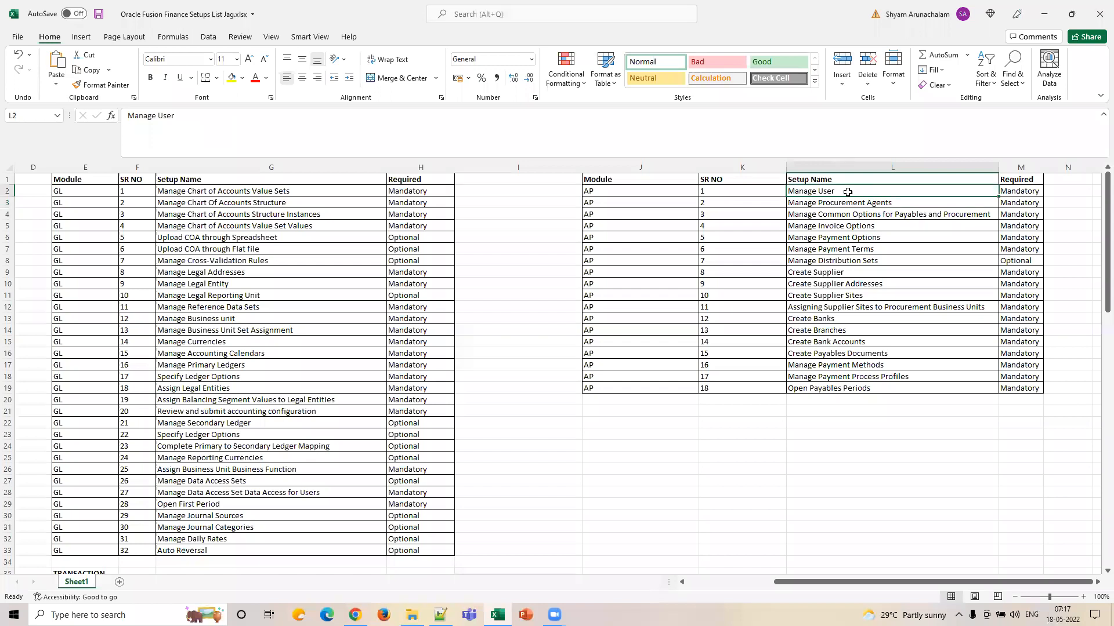
{"action": "double_click", "coordinate": [847, 192]}
{"action": "left_click_drag", "start_coordinate": [839, 192], "coordinate": [788, 192]}
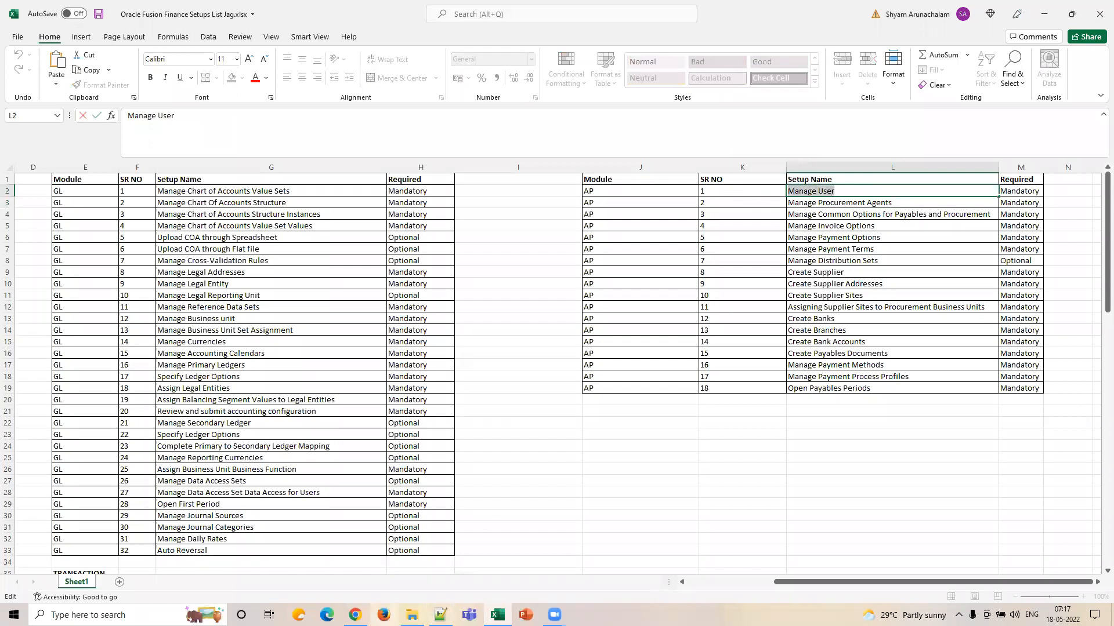
{"action": "left_click", "coordinate": [355, 615]}
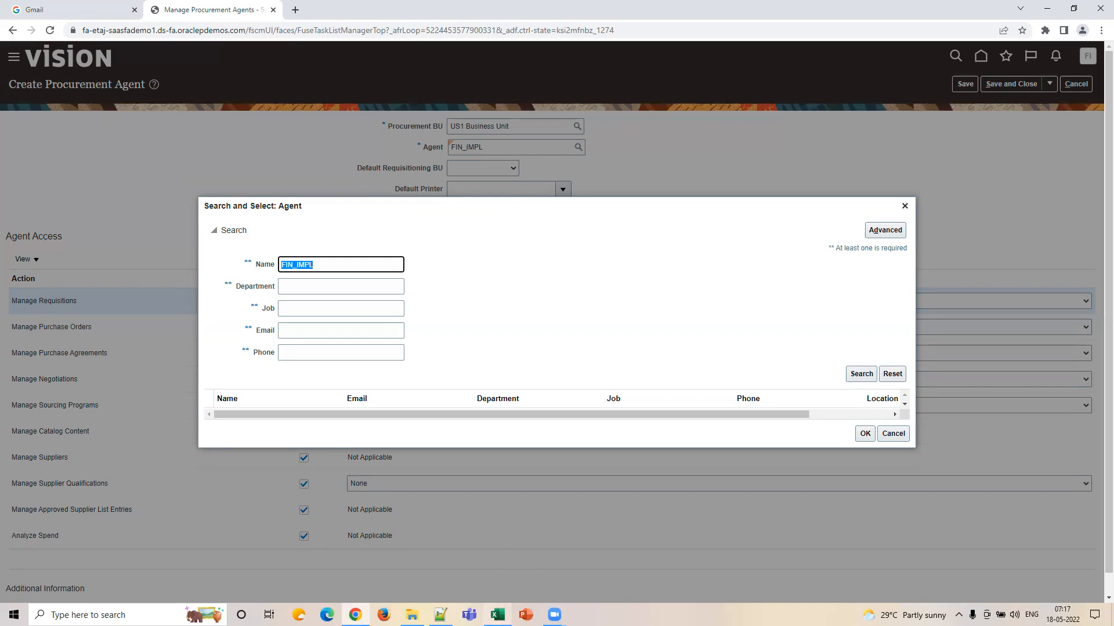
Step: Switch to Excel and review the Create Supplier and Create Supplier Sites entries in the AP setups list
{"action": "left_click", "coordinate": [497, 614]}
{"action": "left_click", "coordinate": [820, 273]}
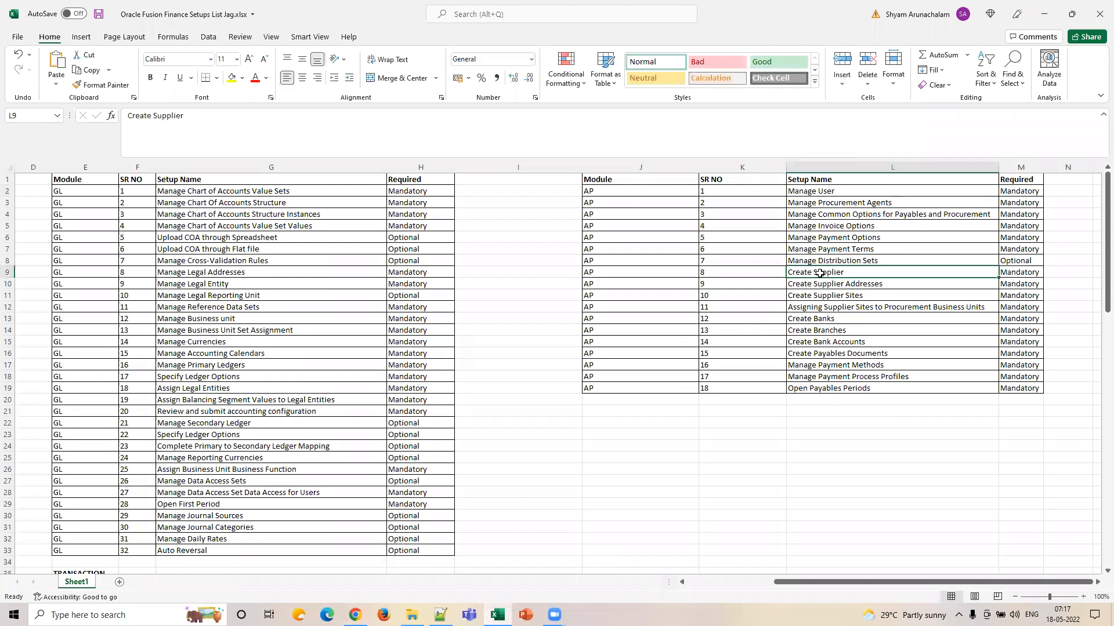
{"action": "left_click", "coordinate": [823, 296]}
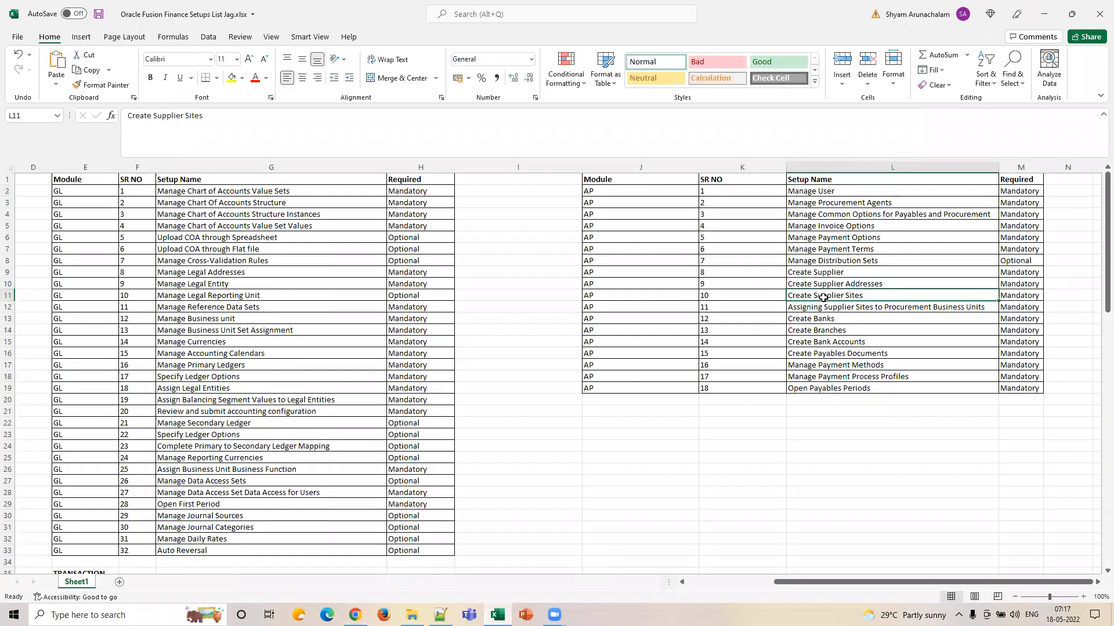
{"action": "double_click", "coordinate": [873, 297]}
{"action": "left_click_drag", "start_coordinate": [870, 297], "coordinate": [747, 300]}
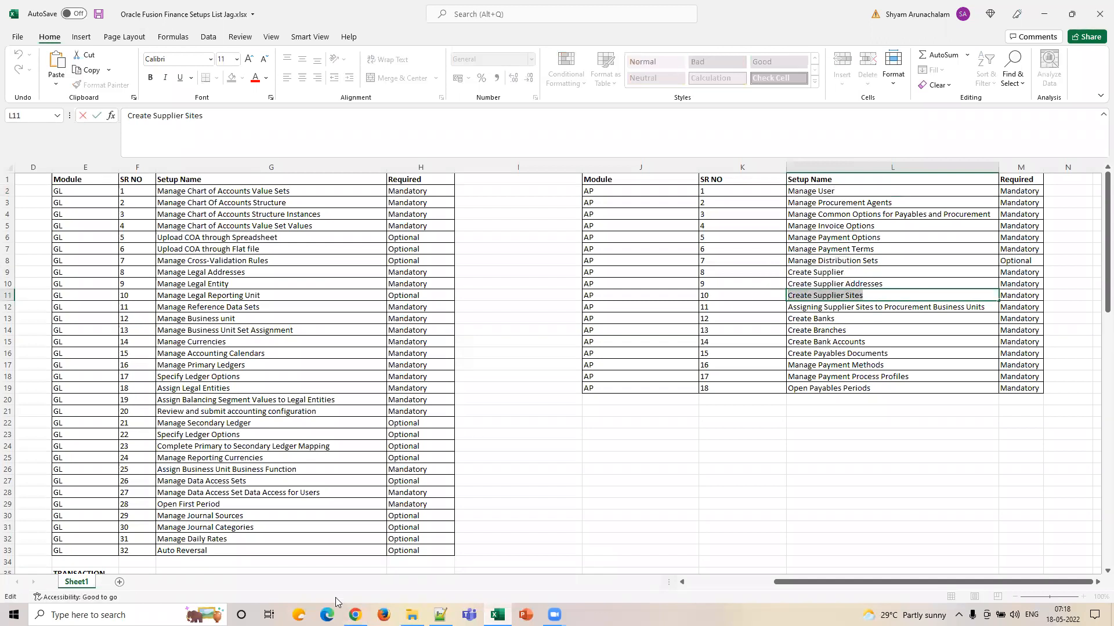
Step: Switch back to Chrome, repeat the agent search for FIN_IMPL, and select that record again as the agent
{"action": "left_click", "coordinate": [355, 614]}
{"action": "double_click", "coordinate": [298, 266]}
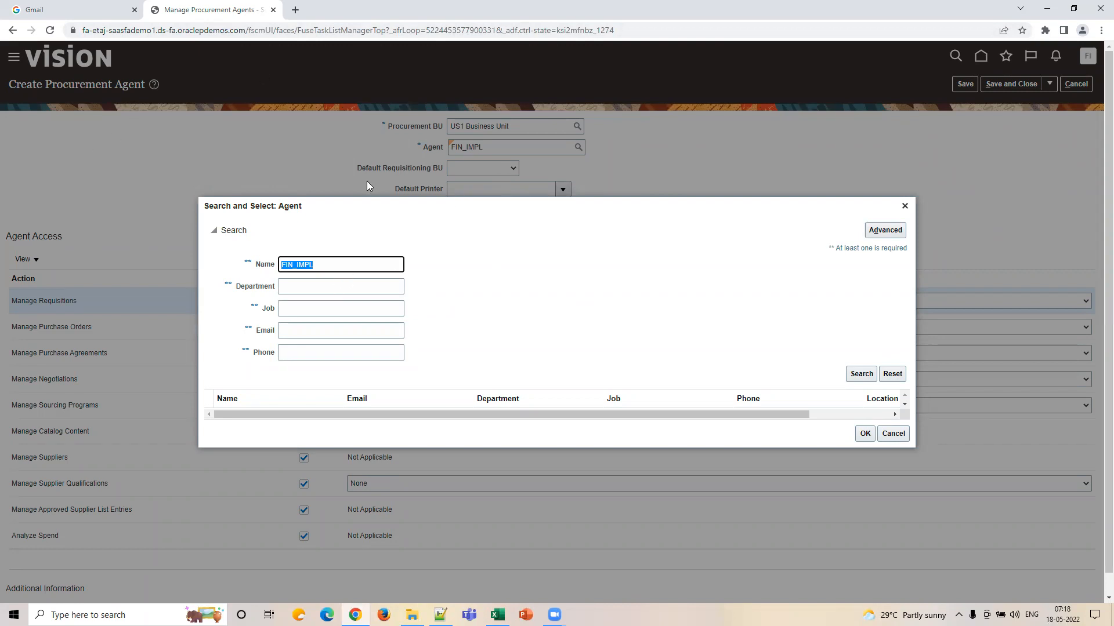
{"action": "left_click", "coordinate": [861, 374]}
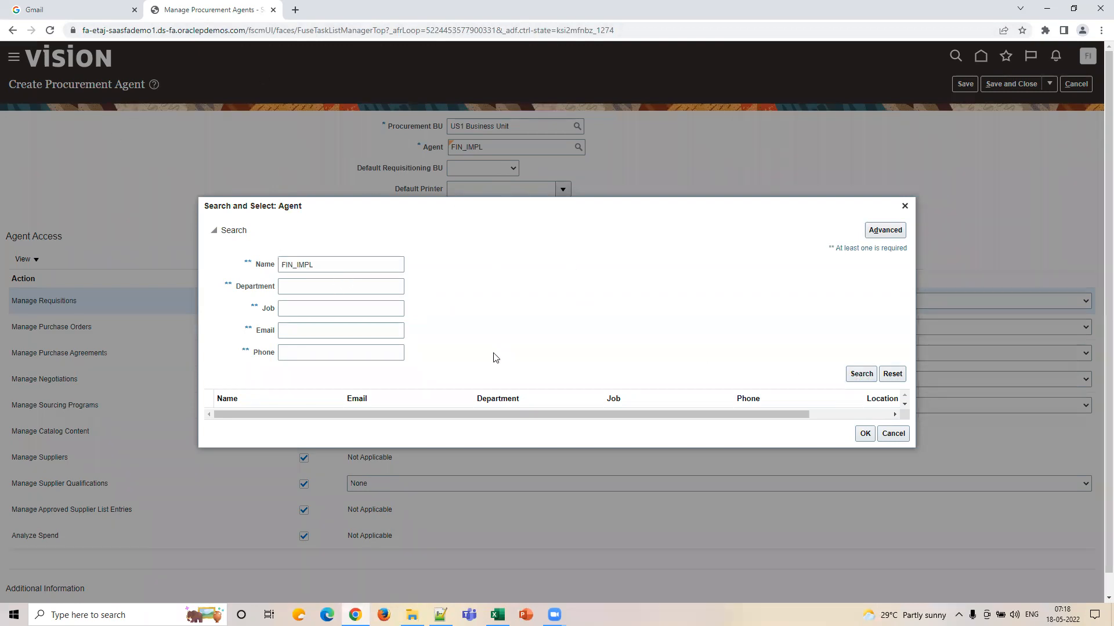
{"action": "left_click", "coordinate": [529, 407]}
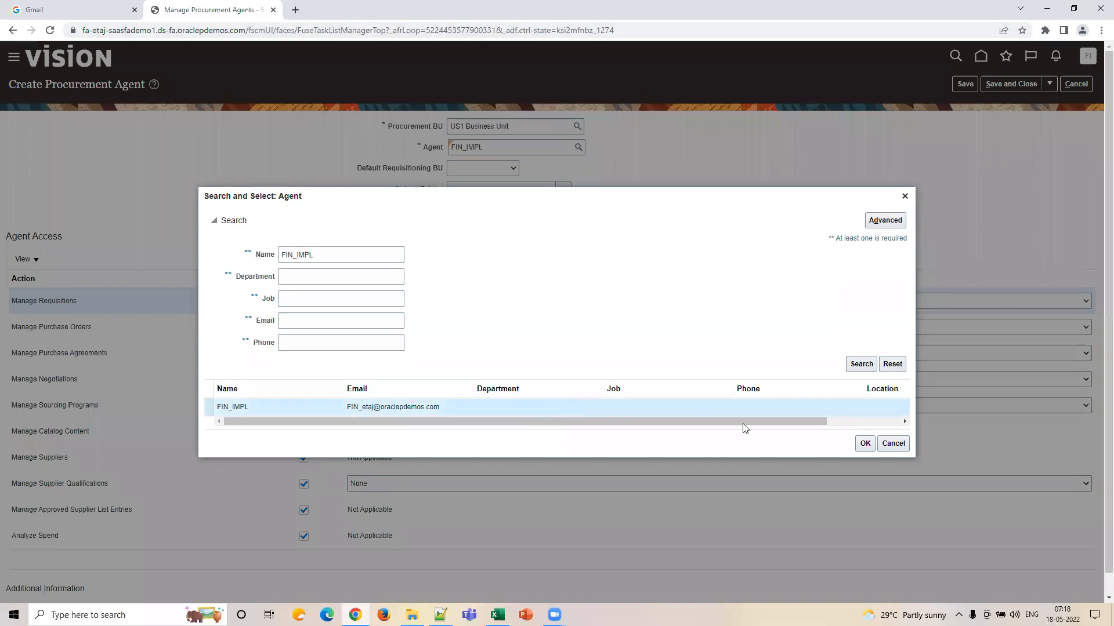
{"action": "left_click", "coordinate": [864, 444]}
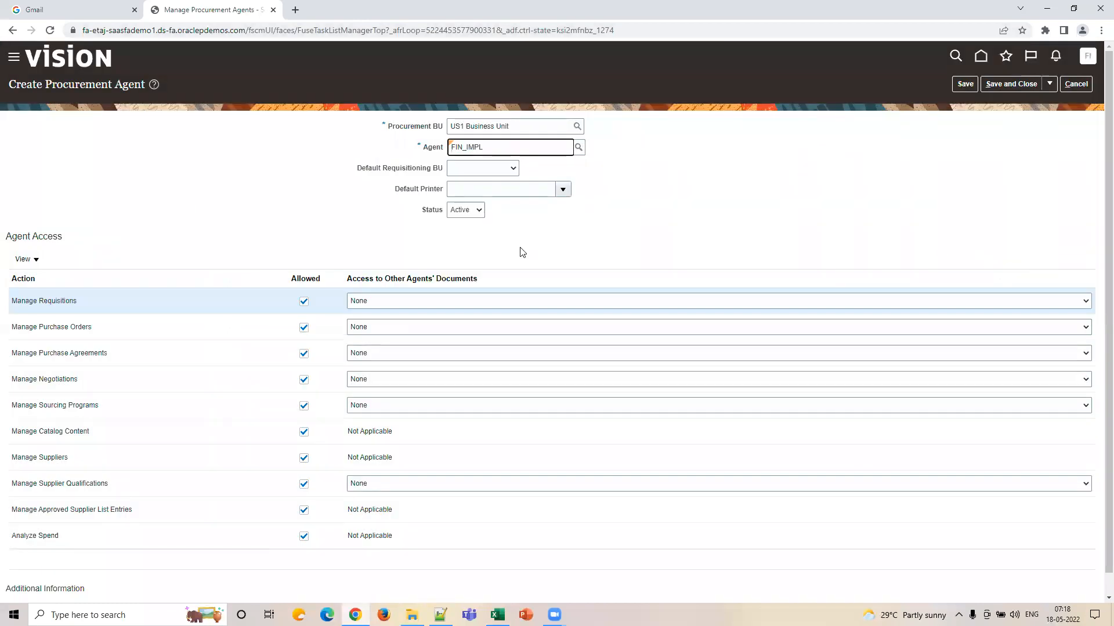
Step: Examine the available Default Requisitioning BU choices and leave the field blank
{"action": "left_click", "coordinate": [467, 169]}
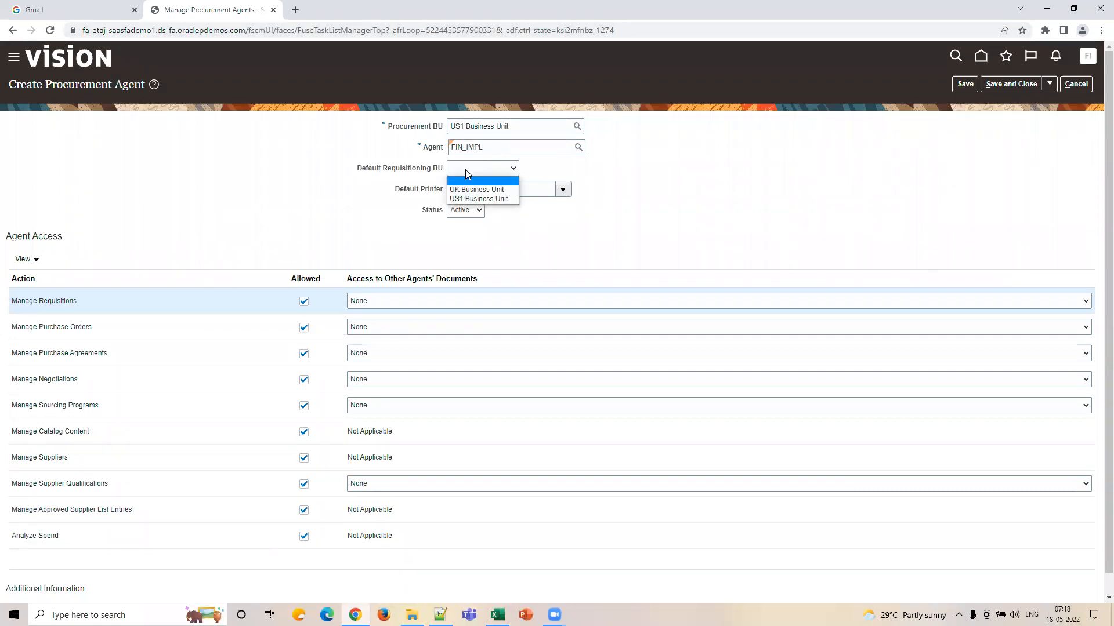
{"action": "left_click", "coordinate": [465, 169]}
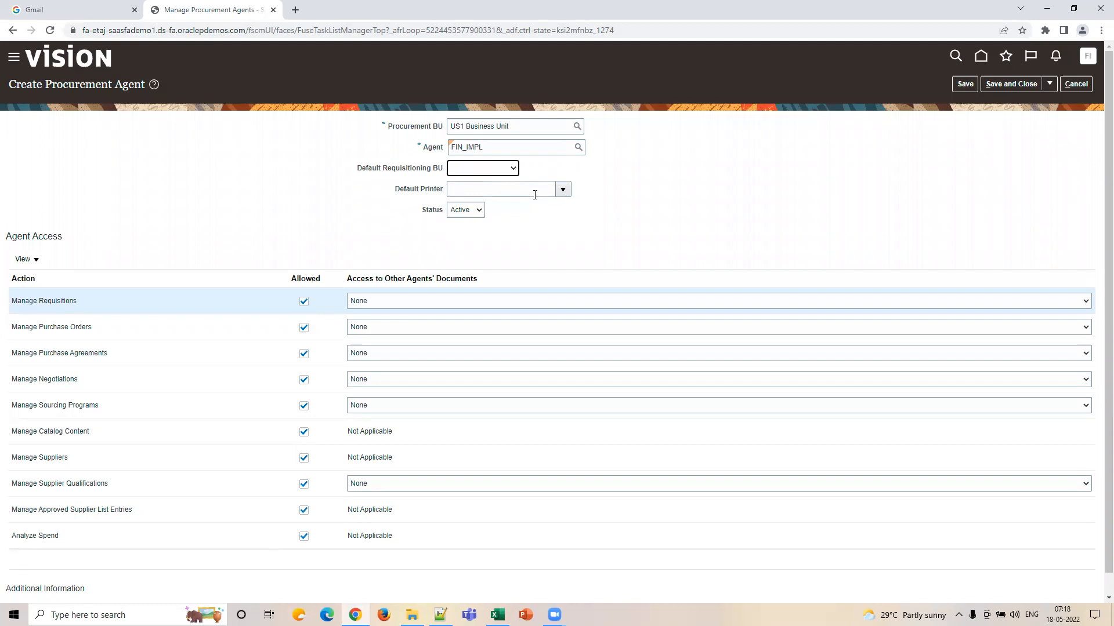
{"action": "left_click", "coordinate": [399, 225]}
Step: Examine the Agent Access actions and the access-level choices for Manage Purchase Orders, leaving its access to other agents' documents at None
{"action": "scroll", "coordinate": [328, 262], "scroll_direction": "down", "scroll_amount": 1}
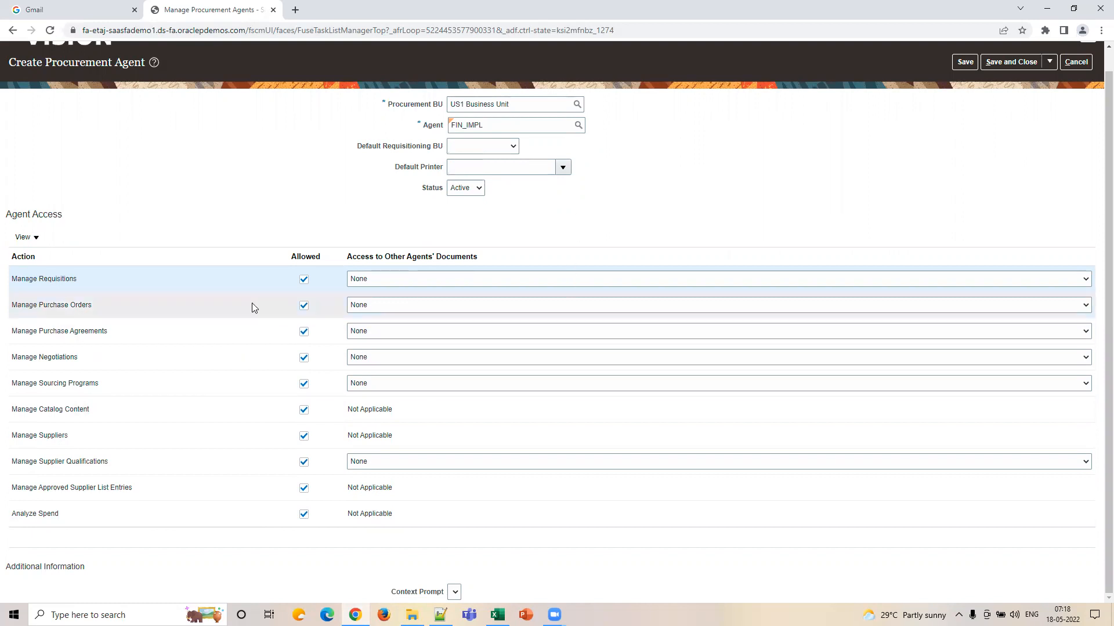
{"action": "left_click", "coordinate": [214, 306]}
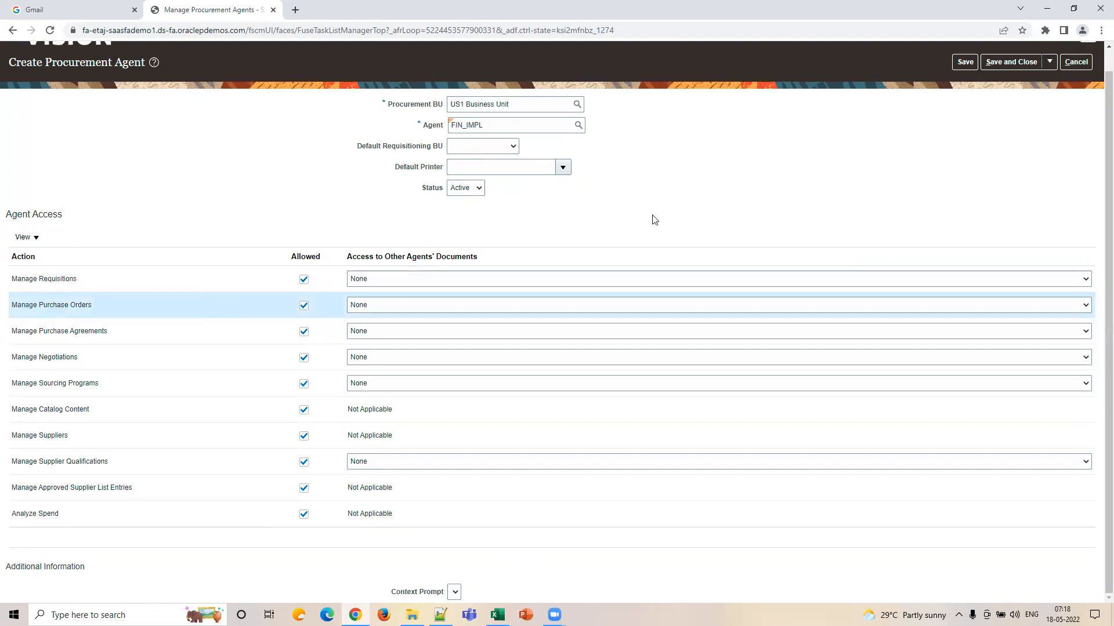
{"action": "scroll", "coordinate": [676, 215], "scroll_direction": "up", "scroll_amount": 1}
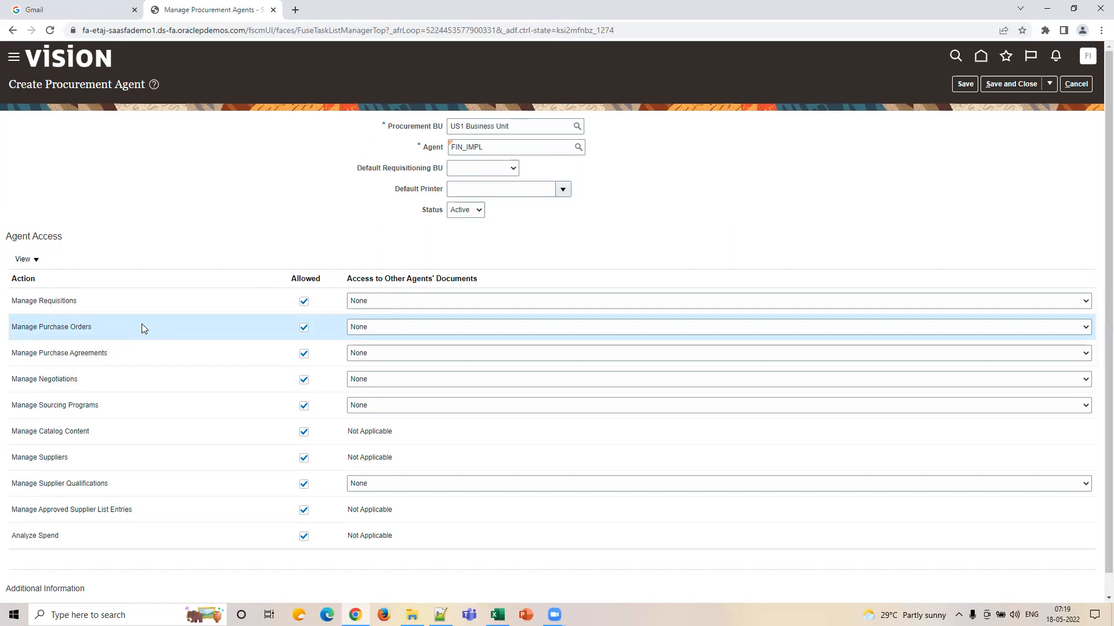
{"action": "left_click", "coordinate": [413, 327]}
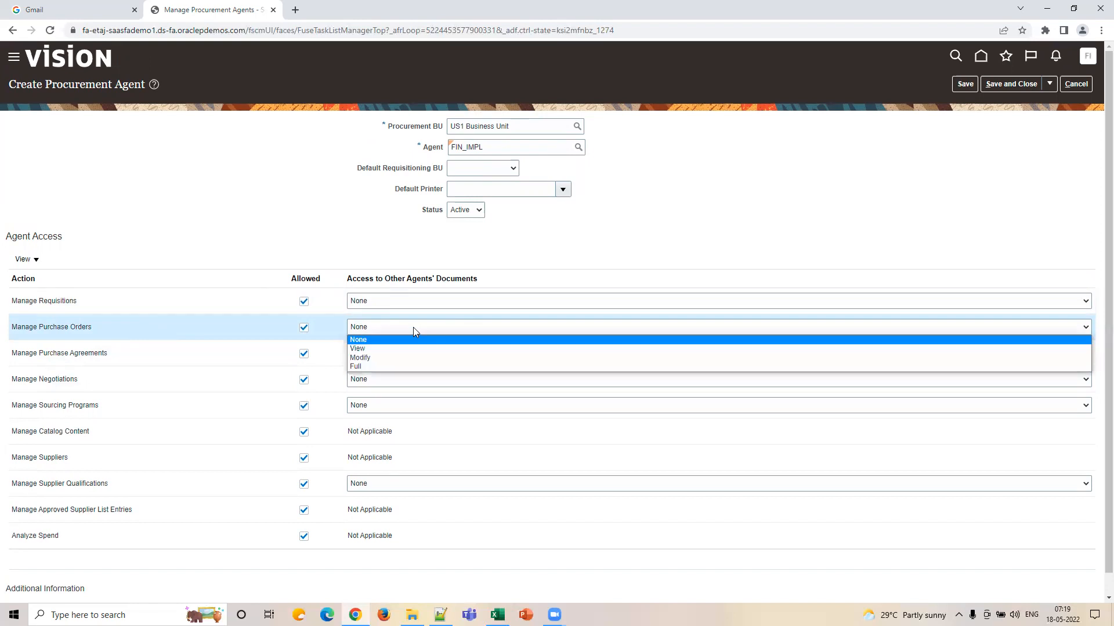
{"action": "left_click", "coordinate": [374, 342]}
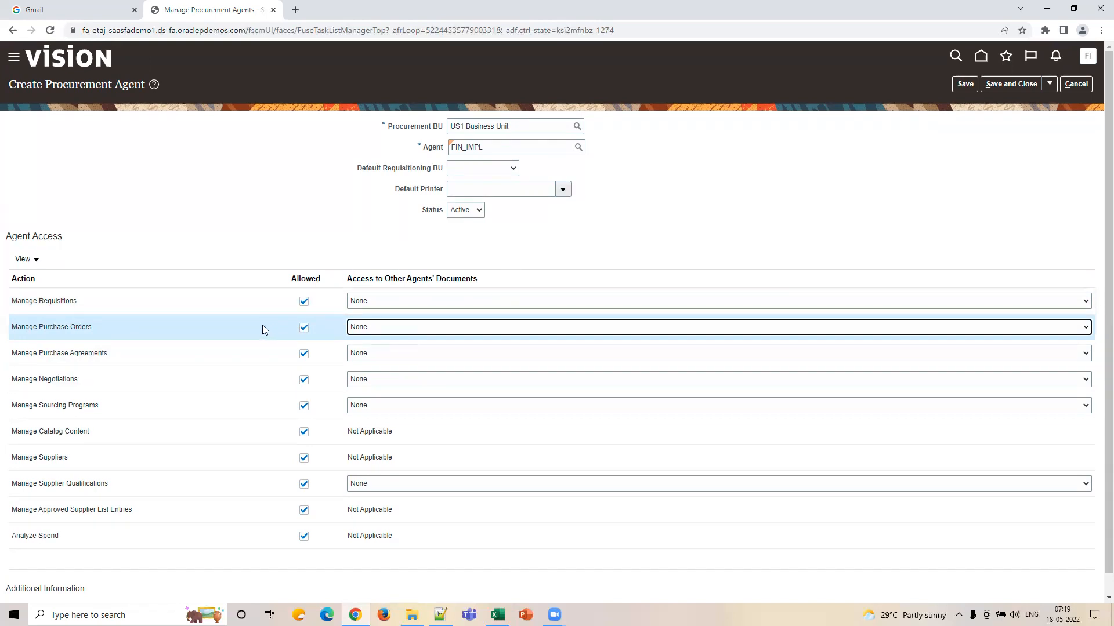
{"action": "left_click", "coordinate": [404, 326]}
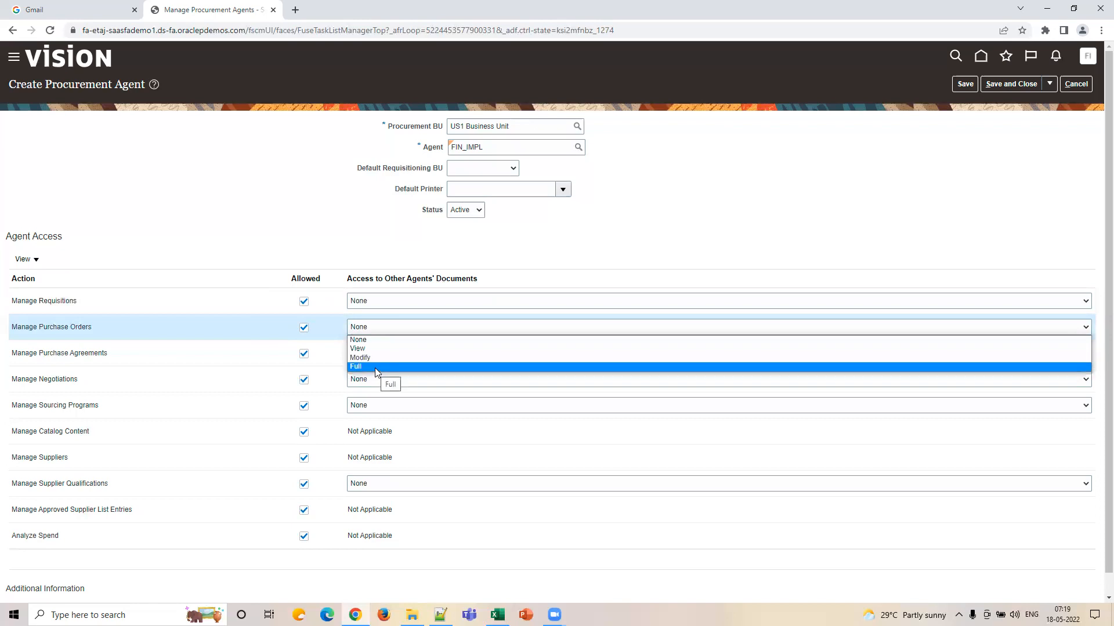
{"action": "left_click", "coordinate": [206, 336]}
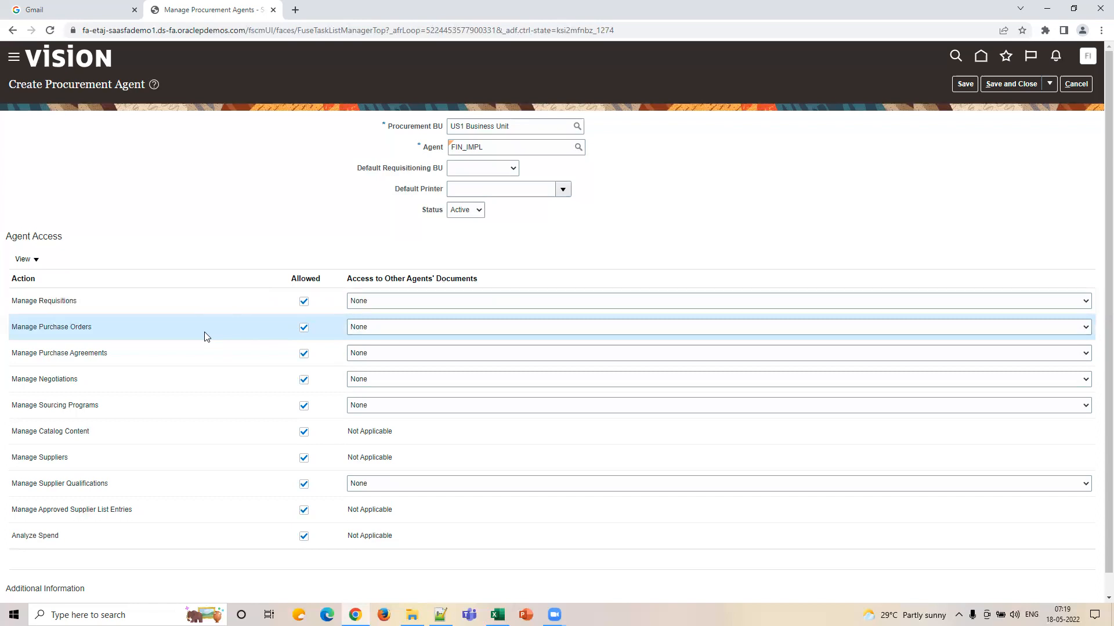
{"action": "left_click", "coordinate": [359, 328]}
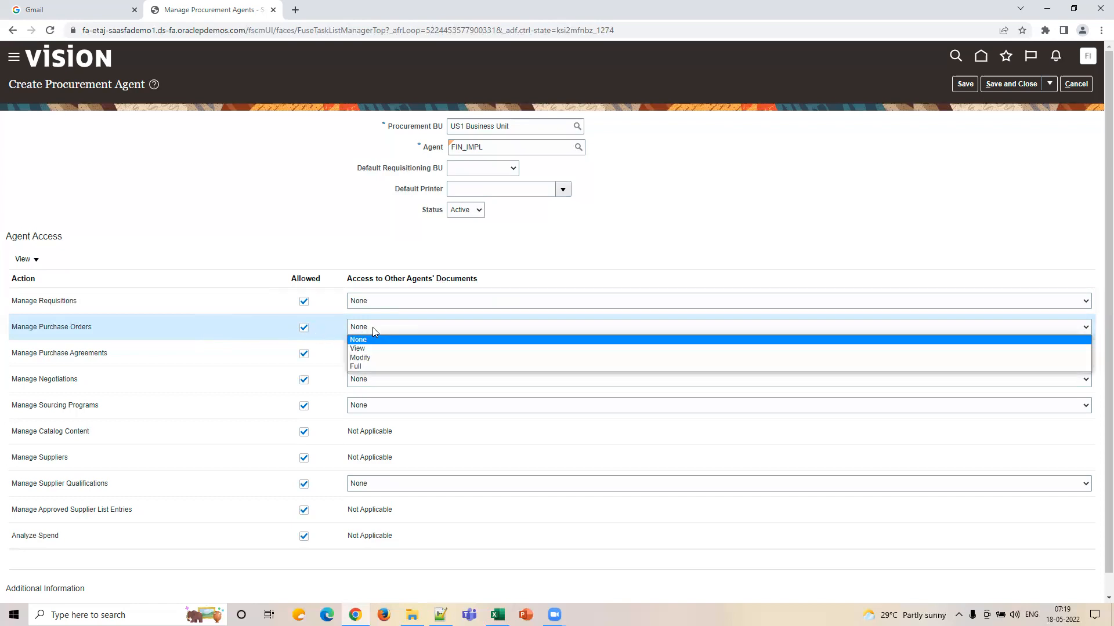
{"action": "left_click", "coordinate": [251, 359]}
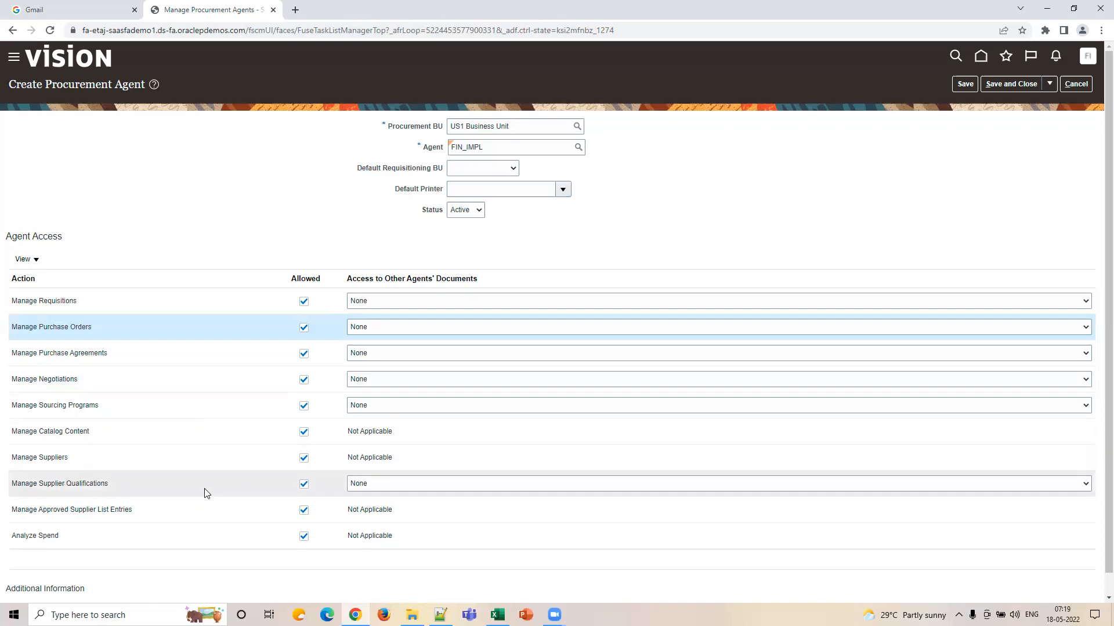
{"action": "scroll", "coordinate": [206, 532], "scroll_direction": "down", "scroll_amount": 1}
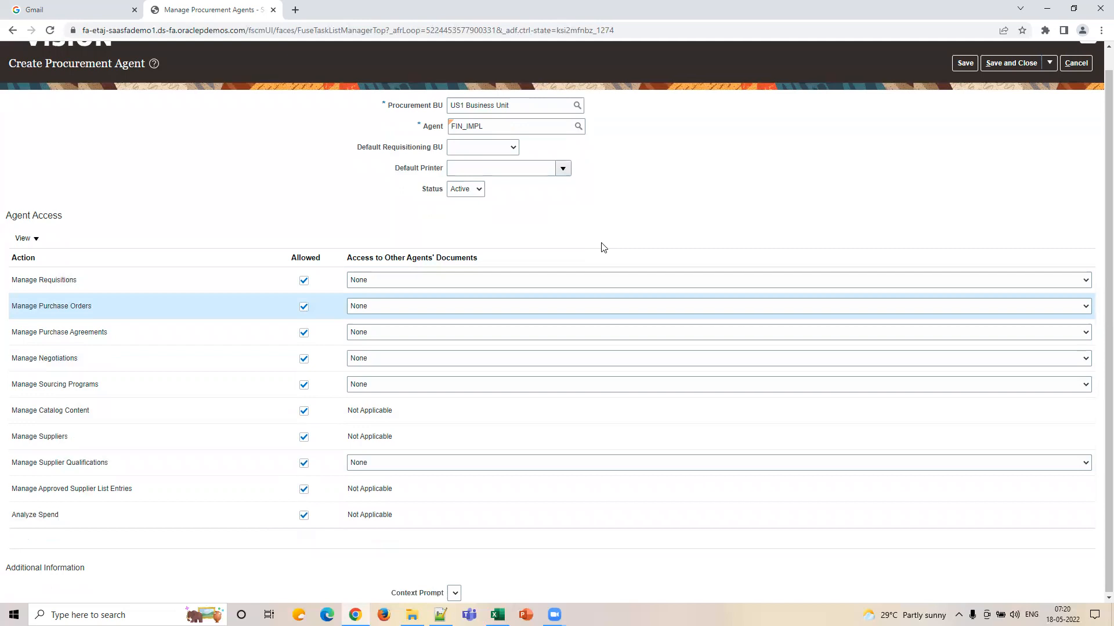
{"action": "scroll", "coordinate": [615, 245], "scroll_direction": "up", "scroll_amount": 1}
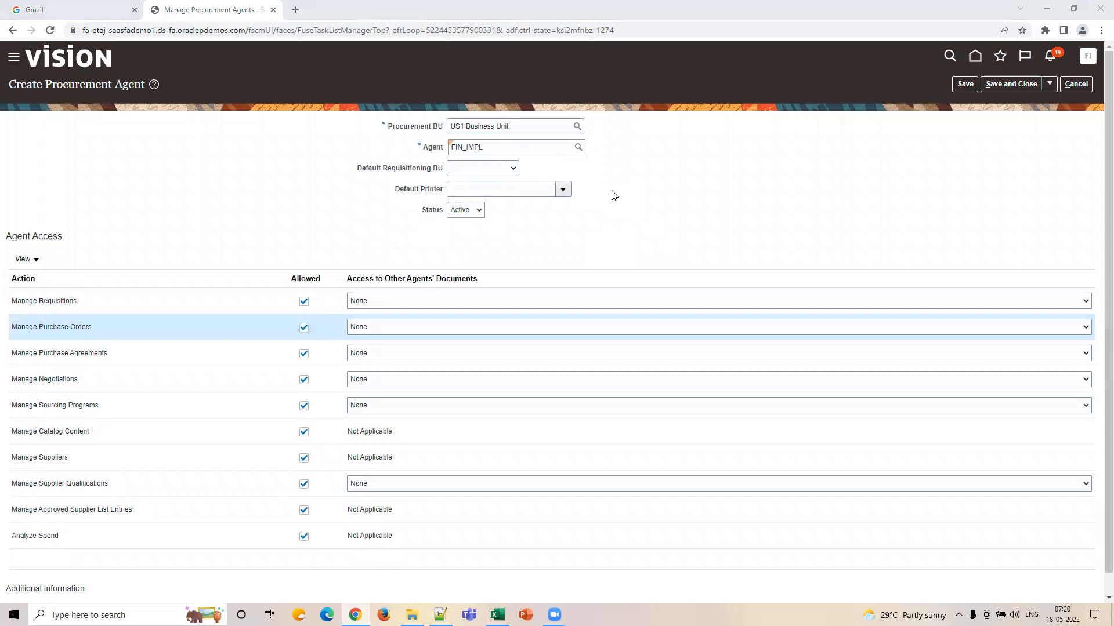
Step: Save and close the new procurement agent, acknowledge the confirmation, and return to the Payables setup tasks
{"action": "left_click", "coordinate": [997, 85]}
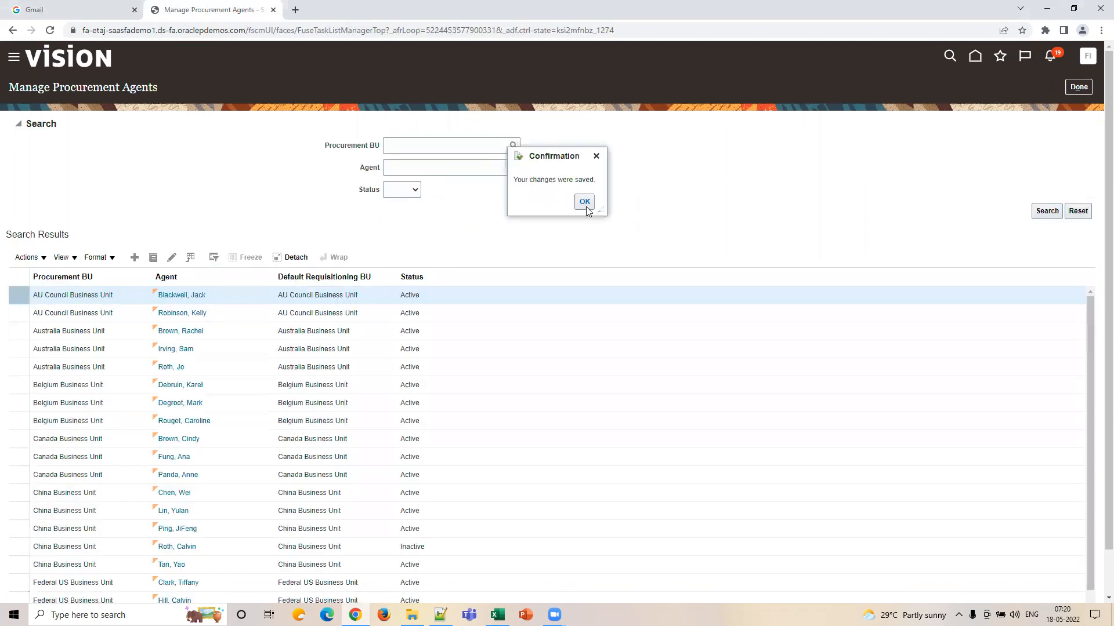
{"action": "left_click", "coordinate": [584, 203]}
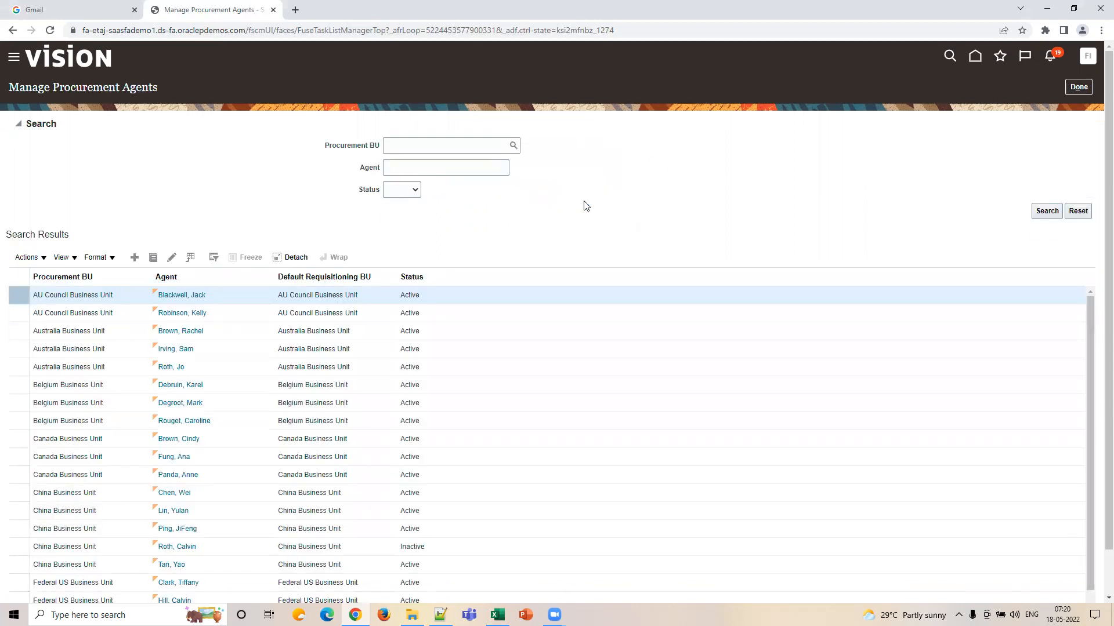
{"action": "left_click", "coordinate": [1079, 87]}
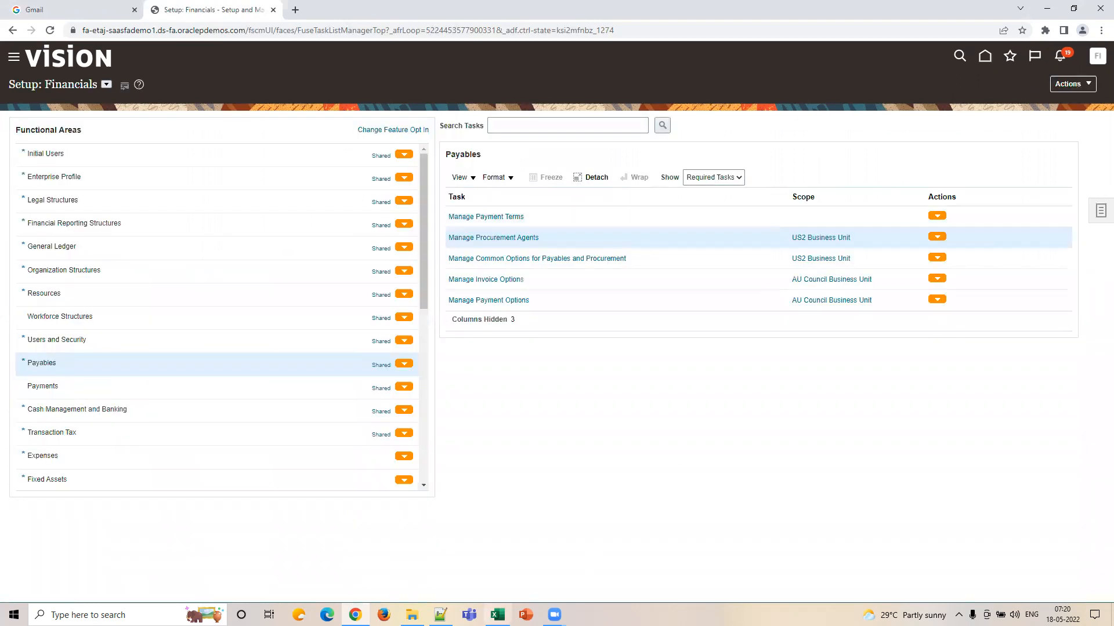
Step: Switch to Excel and review the Manage Common Options for Payables and Procurement entry in the AP setups list
{"action": "left_click", "coordinate": [497, 615]}
{"action": "left_click", "coordinate": [833, 203]}
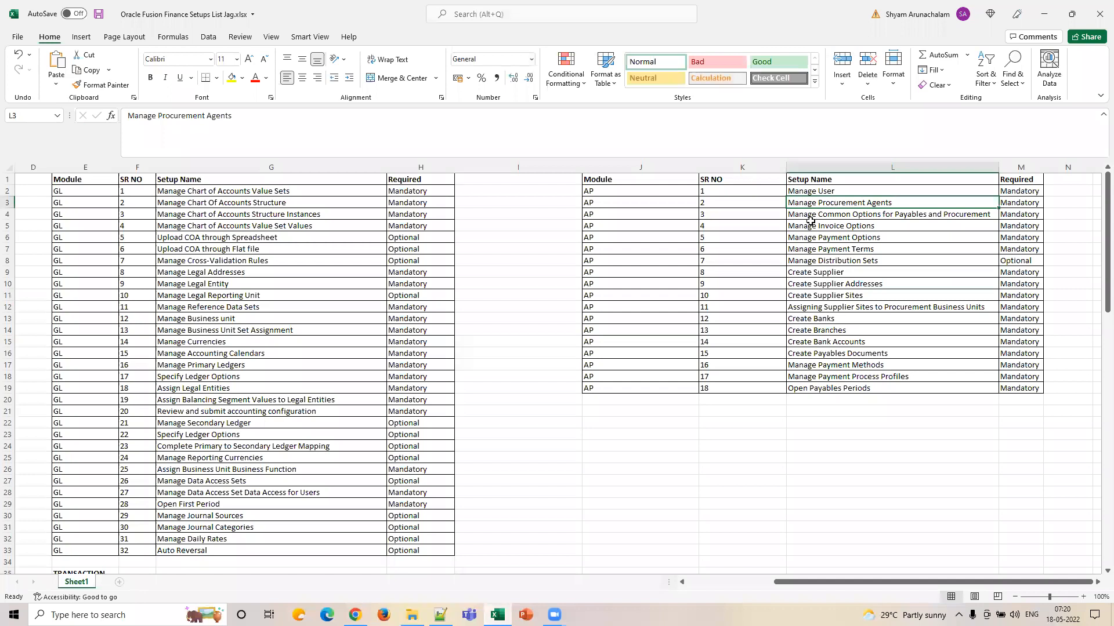
{"action": "key", "text": "Down"}
{"action": "key", "text": "Down"}
{"action": "left_click", "coordinate": [811, 214]}
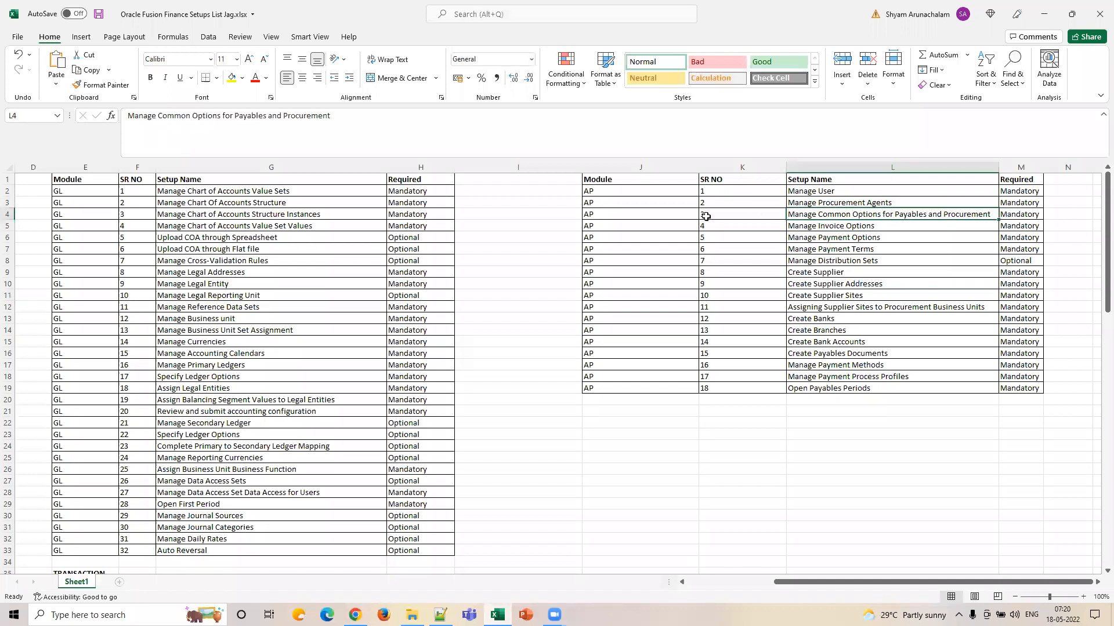
{"action": "left_click_drag", "start_coordinate": [666, 215], "coordinate": [906, 214]}
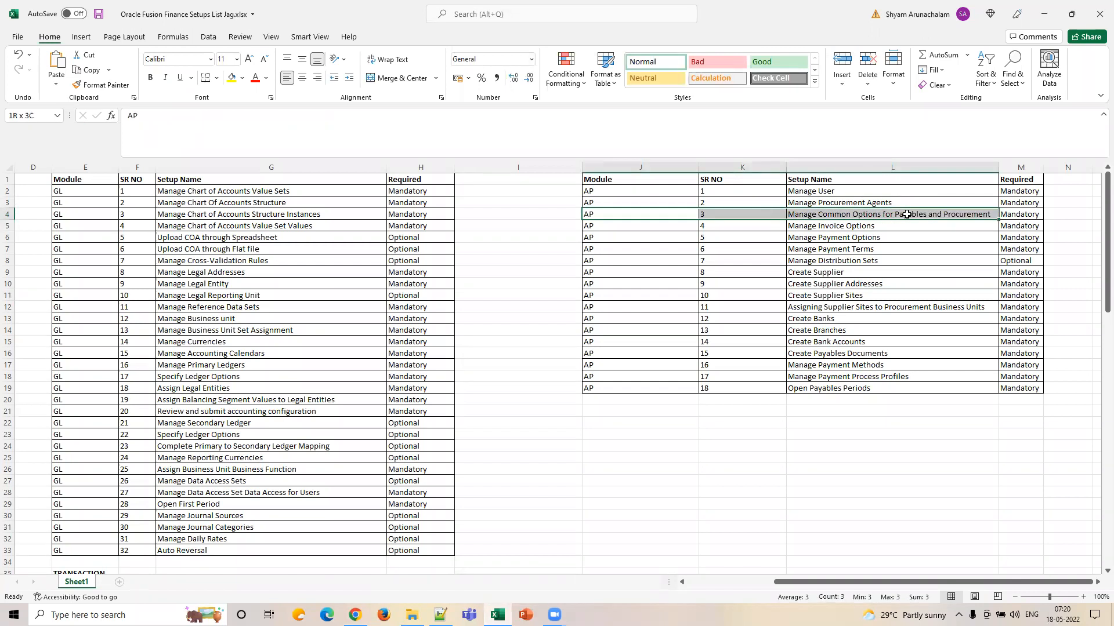
Step: Switch back to Chrome and open Manage Common Options for Payables and Procurement with its scope set to US1 Business Unit
{"action": "left_click", "coordinate": [355, 615]}
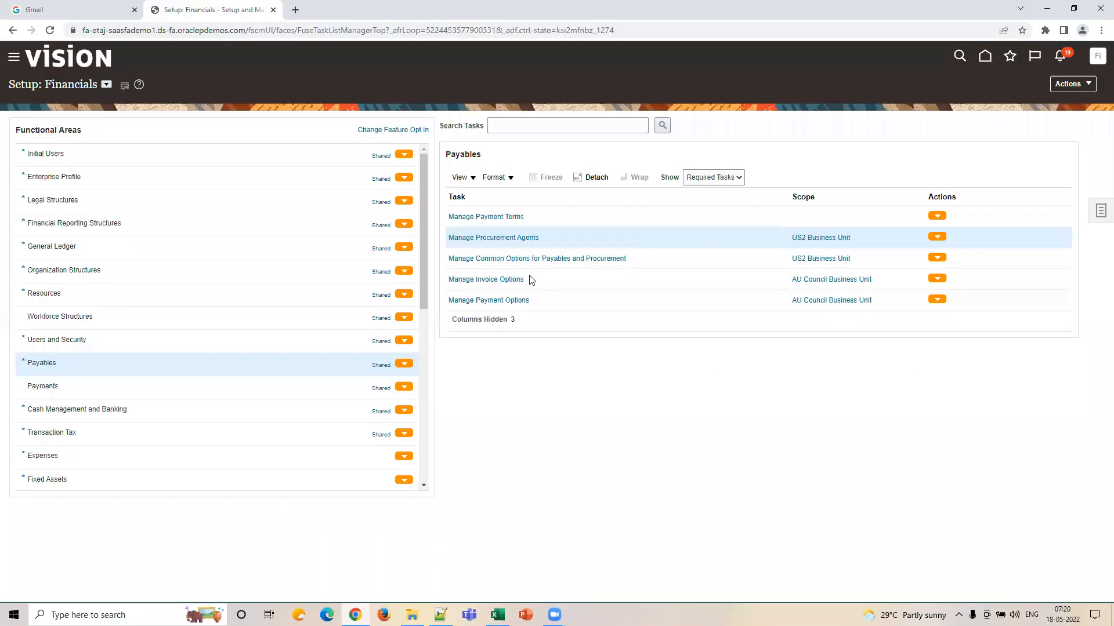
{"action": "left_click", "coordinate": [716, 258]}
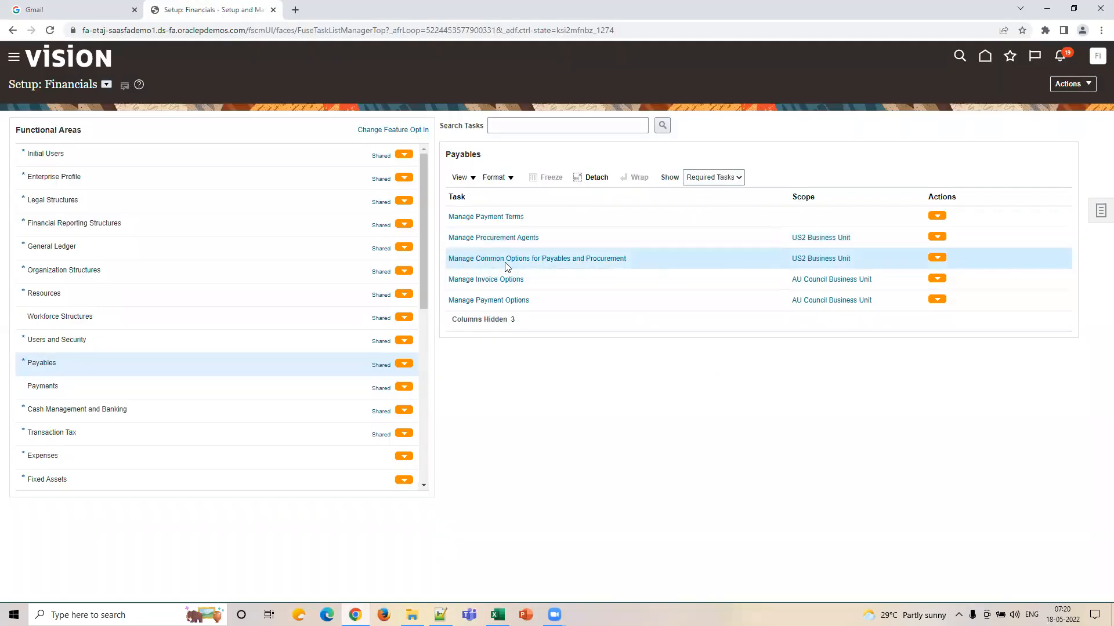
{"action": "left_click", "coordinate": [804, 266]}
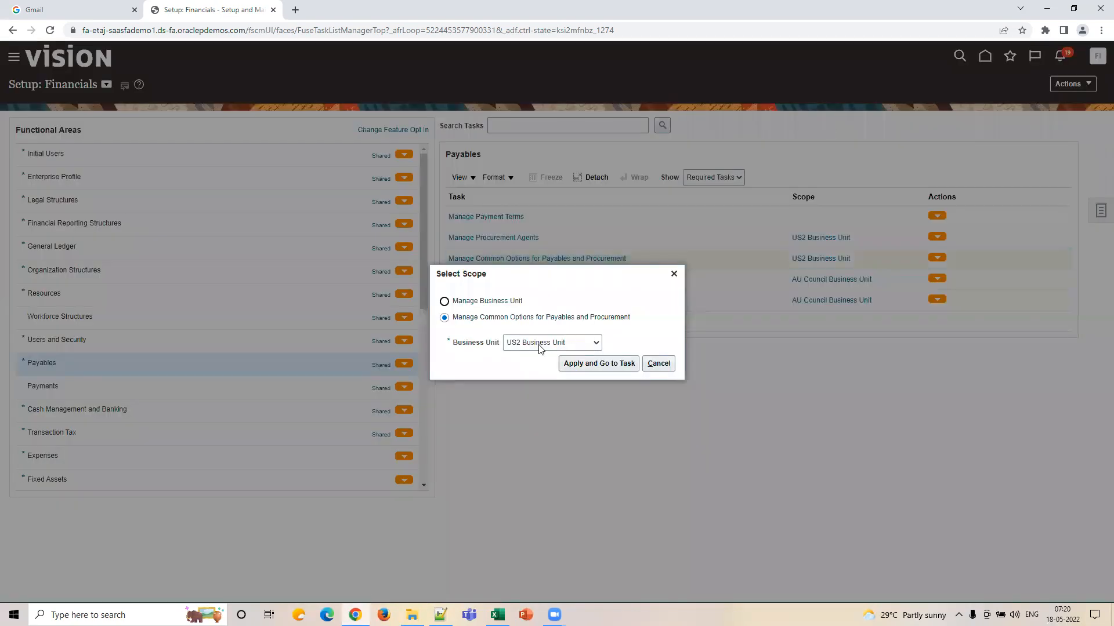
{"action": "left_click", "coordinate": [539, 347]}
{"action": "left_click", "coordinate": [541, 461]}
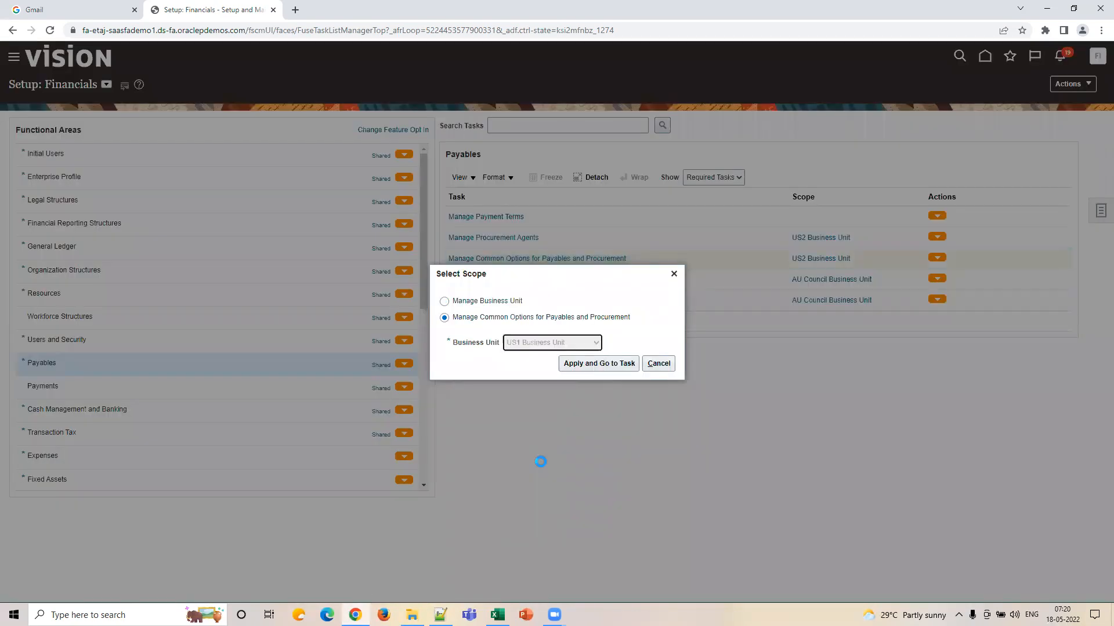
{"action": "left_click", "coordinate": [598, 365]}
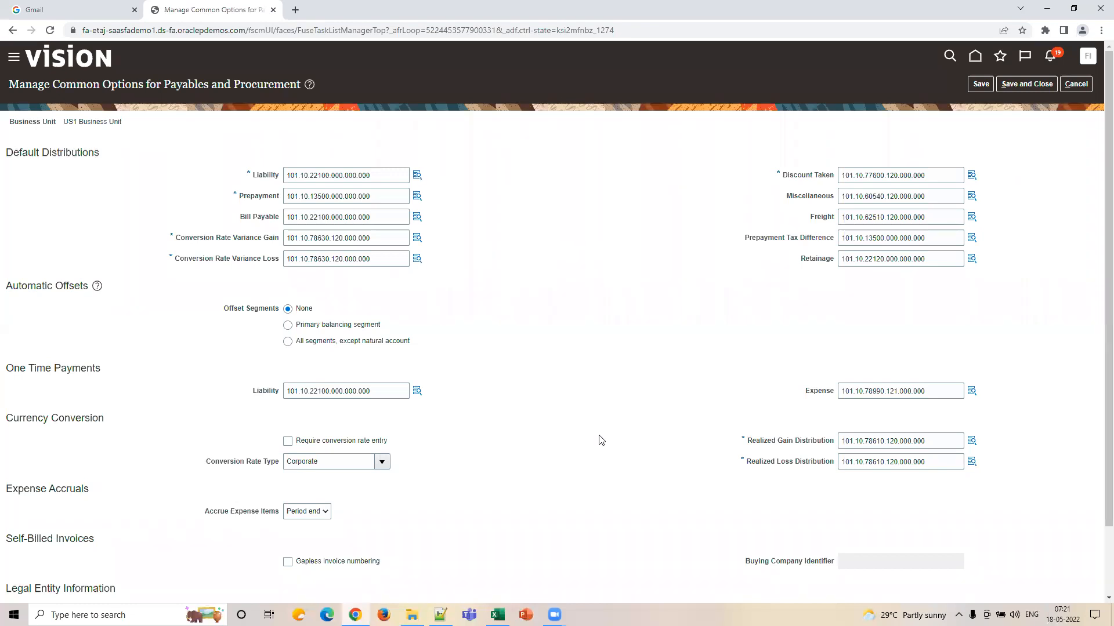
Step: Review the default distribution accounts for Liability, Prepayment, Bill Payable, and Conversion Rate Variance Gain and Loss
{"action": "double_click", "coordinate": [304, 175]}
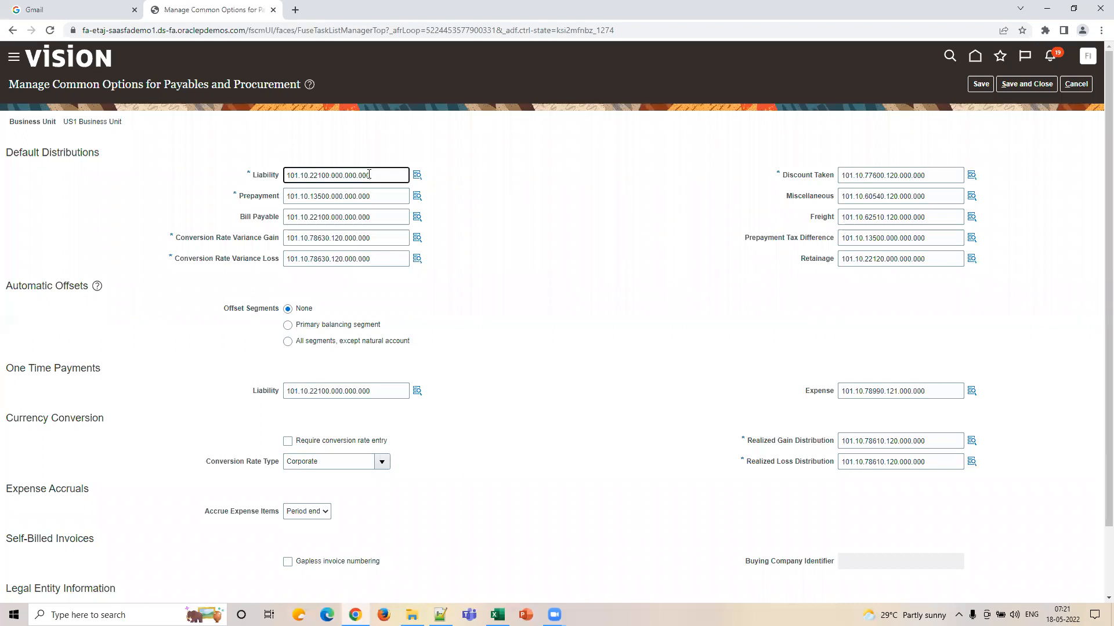
{"action": "left_click", "coordinate": [304, 175]}
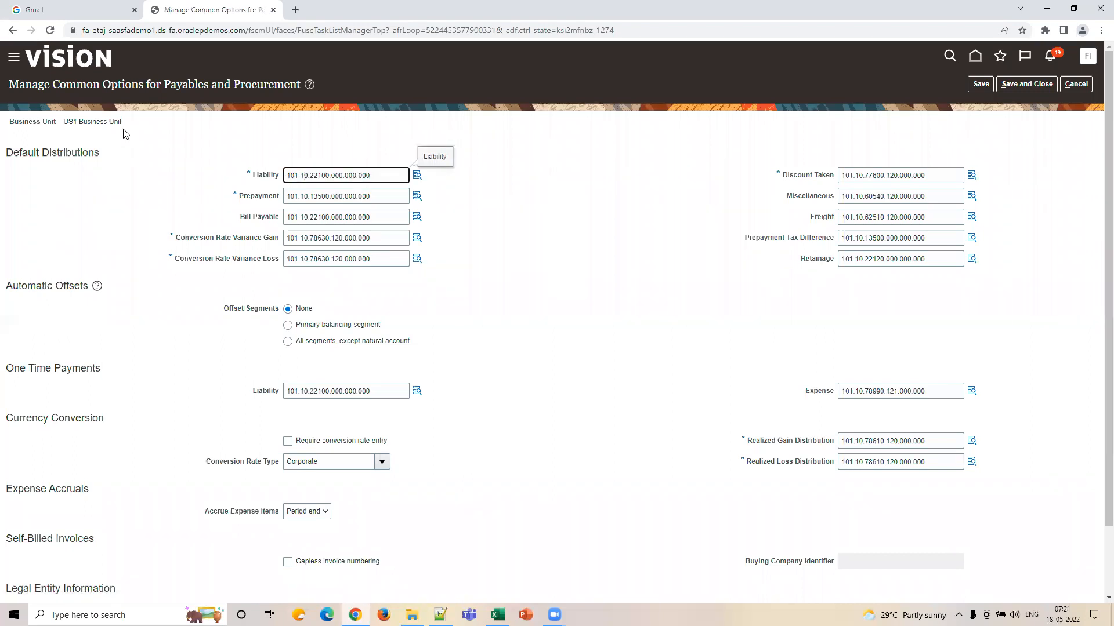
{"action": "double_click", "coordinate": [309, 195]}
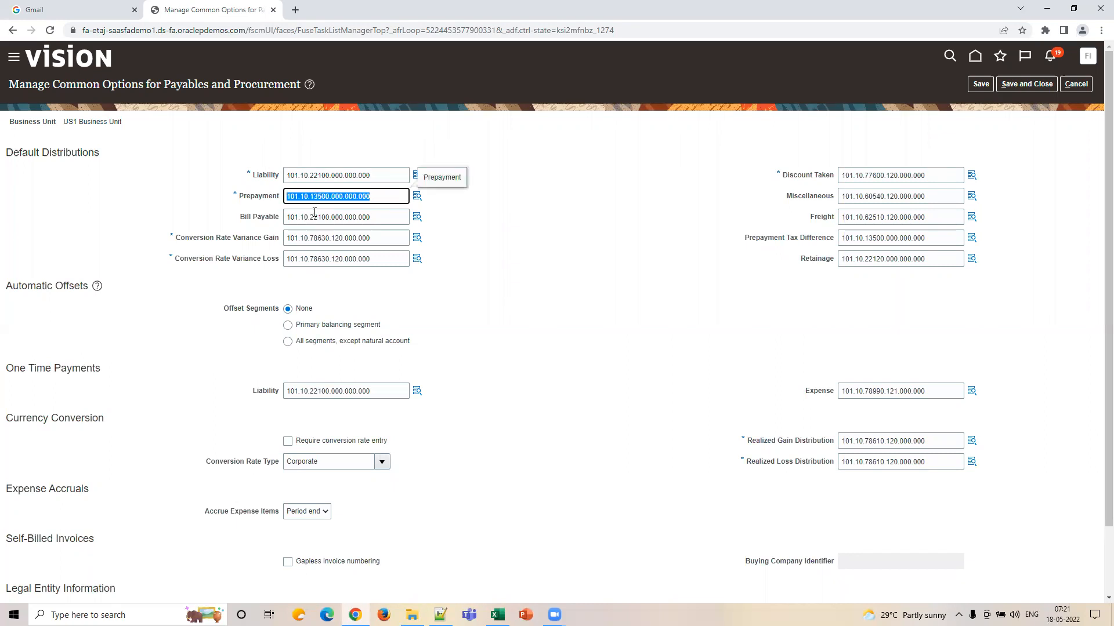
{"action": "double_click", "coordinate": [313, 219]}
{"action": "double_click", "coordinate": [313, 237]}
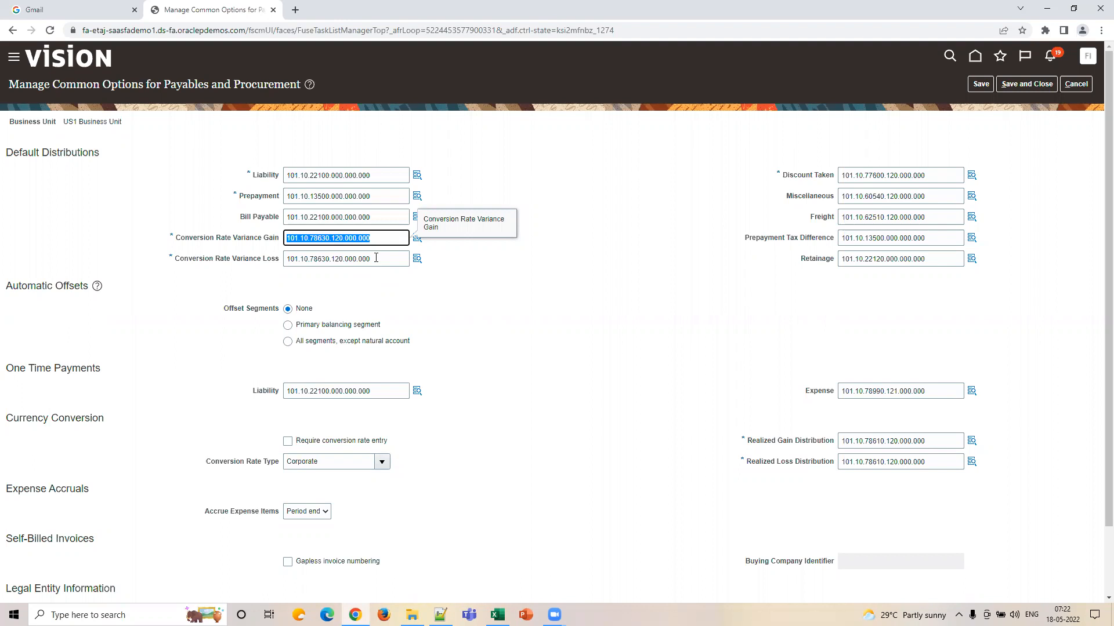
{"action": "key", "text": "Tab"}
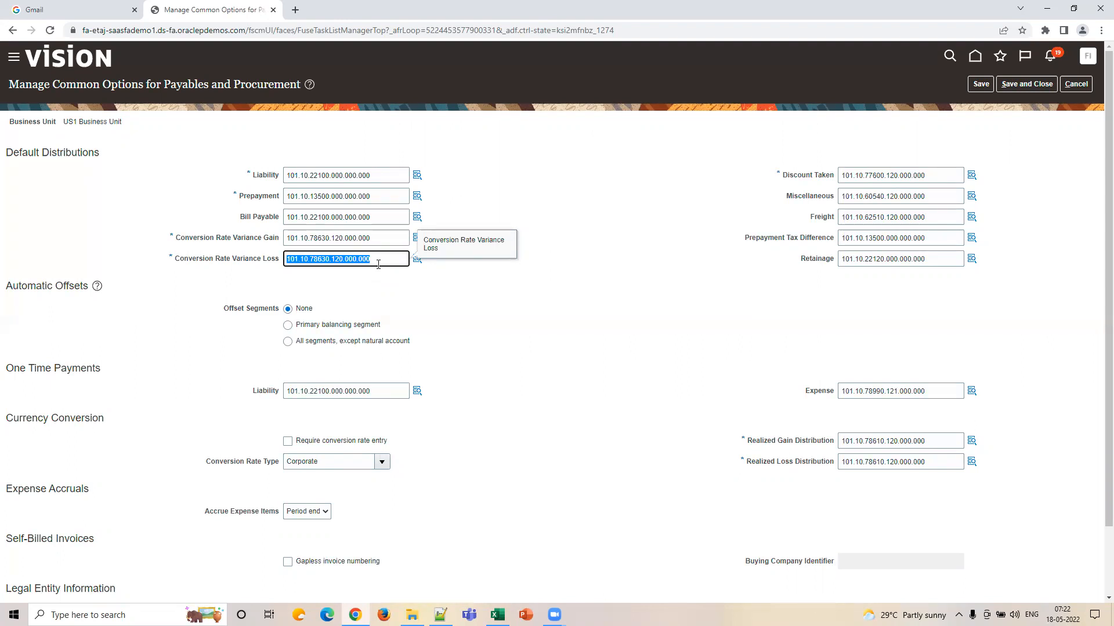
{"action": "left_click", "coordinate": [378, 264]}
{"action": "left_click_drag", "start_coordinate": [379, 261], "coordinate": [203, 271]}
Step: Review the default distribution accounts for Discount Taken, Miscellaneous, Freight, Prepayment Tax Difference, and Retainage
{"action": "double_click", "coordinate": [882, 178]}
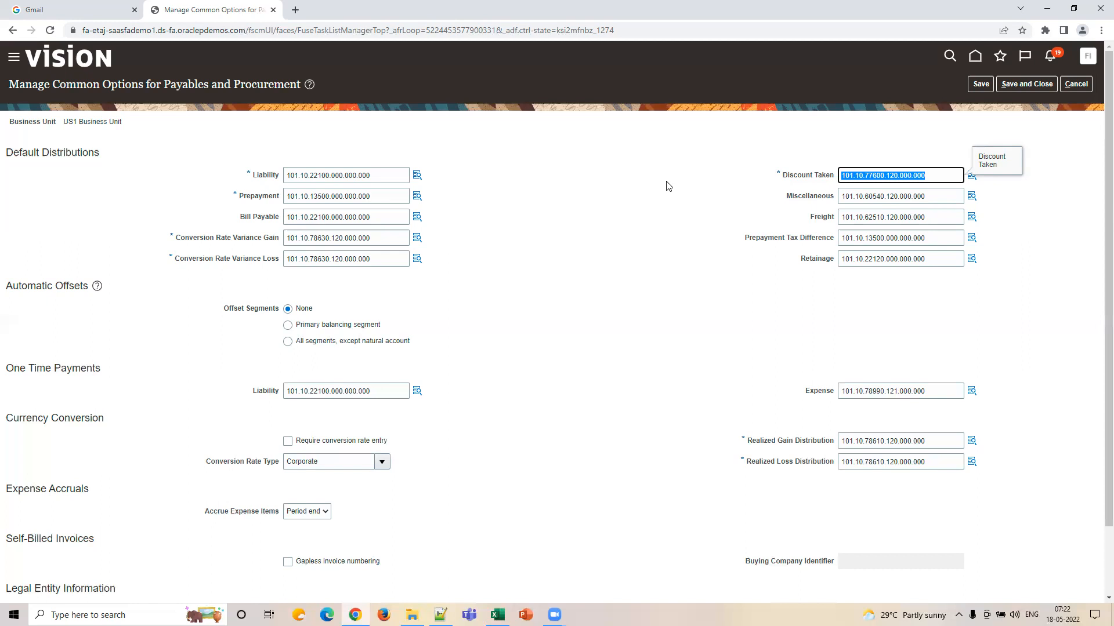
{"action": "left_click", "coordinate": [877, 199]}
{"action": "left_click", "coordinate": [881, 216]}
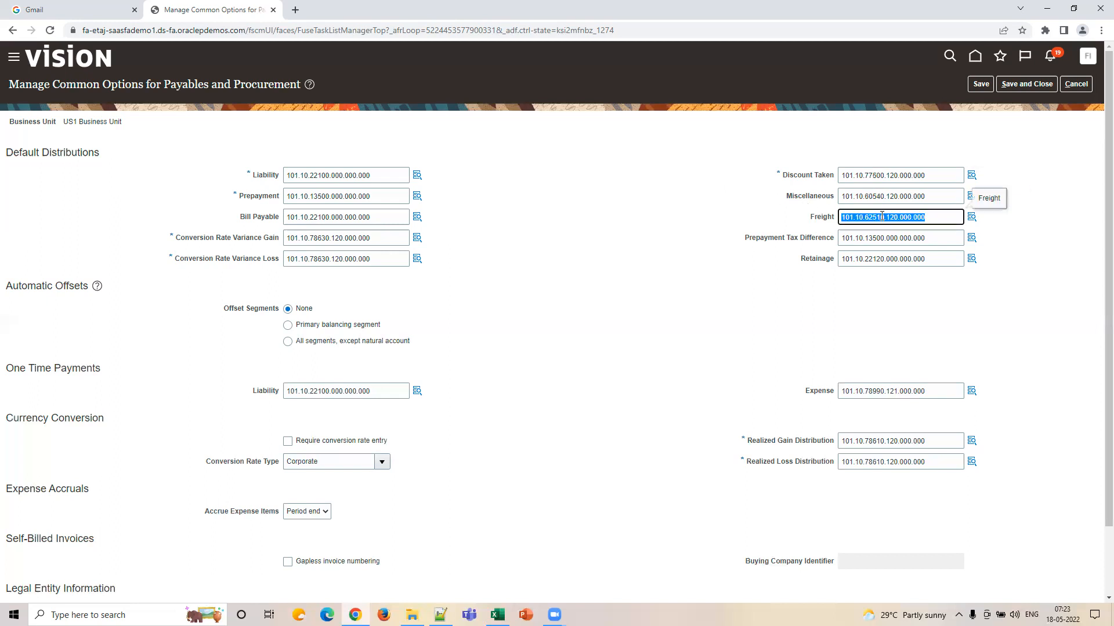
{"action": "left_click", "coordinate": [755, 221]}
{"action": "left_click", "coordinate": [870, 219]}
{"action": "left_click", "coordinate": [873, 240]}
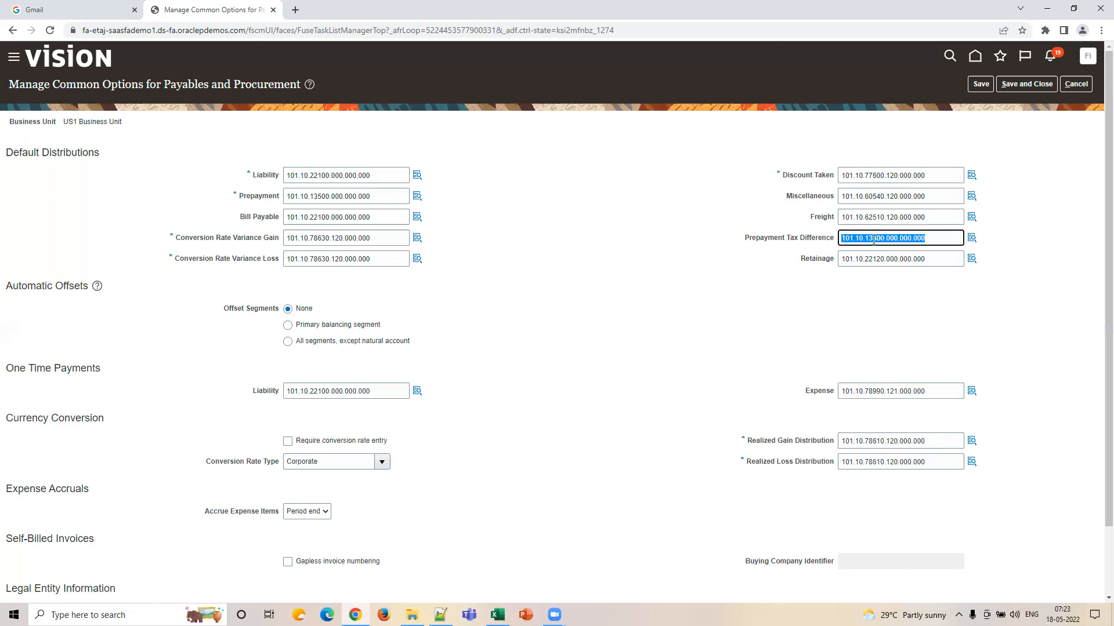
{"action": "left_click", "coordinate": [721, 250]}
{"action": "left_click", "coordinate": [839, 260]}
{"action": "left_click", "coordinate": [700, 265]}
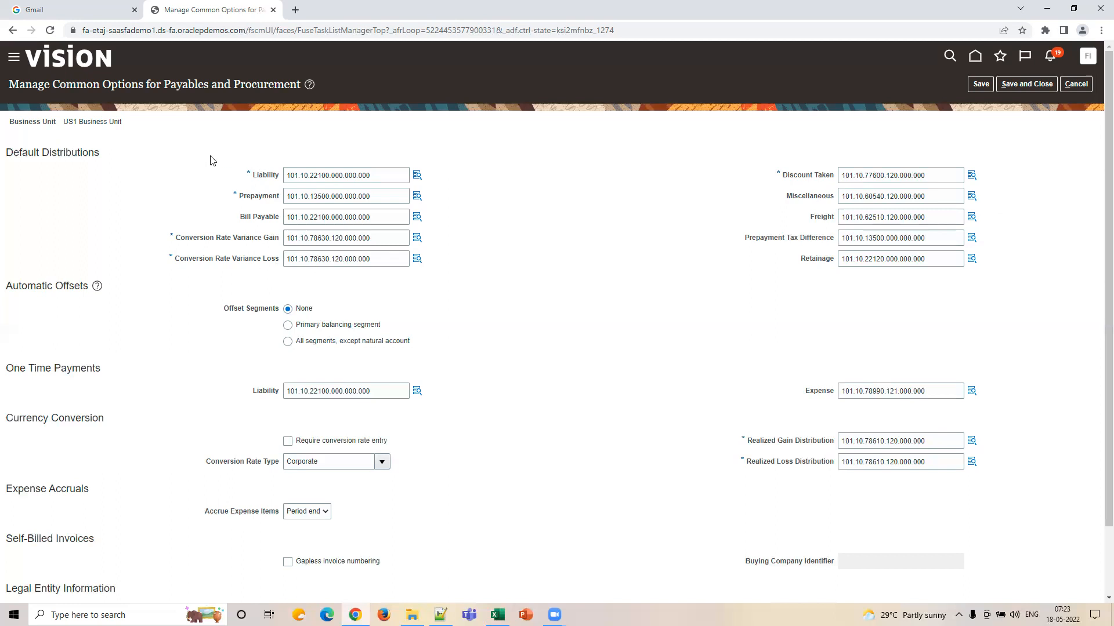
Step: Check the business unit these common options apply to and look over the remaining sections of the page
{"action": "triple_click", "coordinate": [114, 122]}
{"action": "left_click", "coordinate": [541, 191]}
{"action": "scroll", "coordinate": [654, 484], "scroll_direction": "down", "scroll_amount": 2}
{"action": "scroll", "coordinate": [654, 485], "scroll_direction": "up", "scroll_amount": 2}
Step: Switch to Excel, review the AP entries from Manage Common Options through Manage Payment Options, and return to Chrome
{"action": "left_click", "coordinate": [497, 615]}
{"action": "left_click_drag", "start_coordinate": [864, 213], "coordinate": [824, 236]}
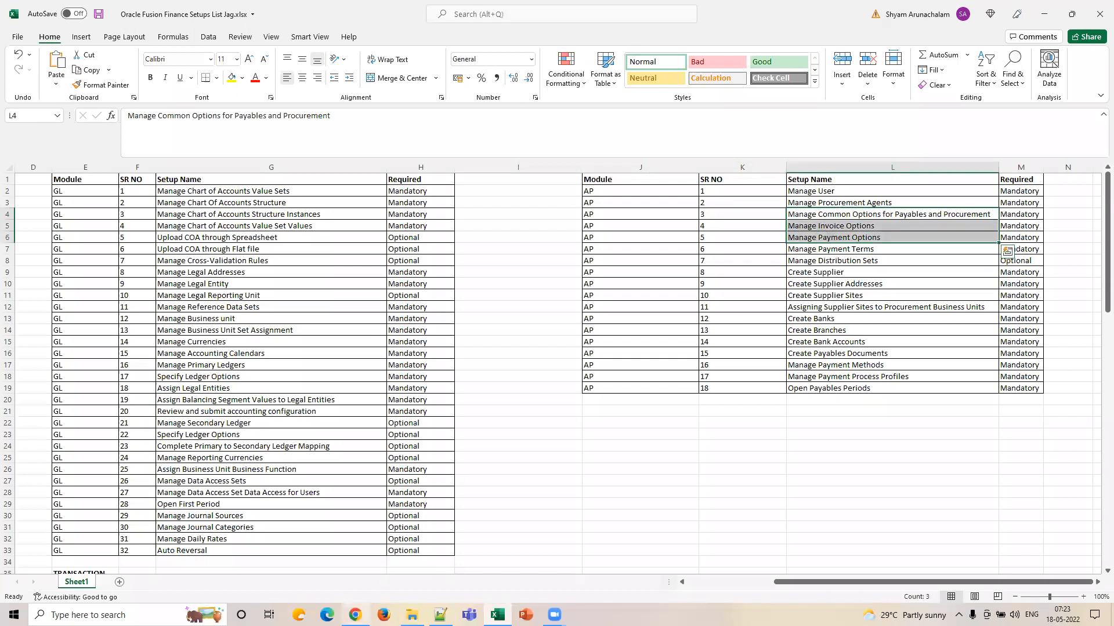
{"action": "left_click", "coordinate": [355, 615]}
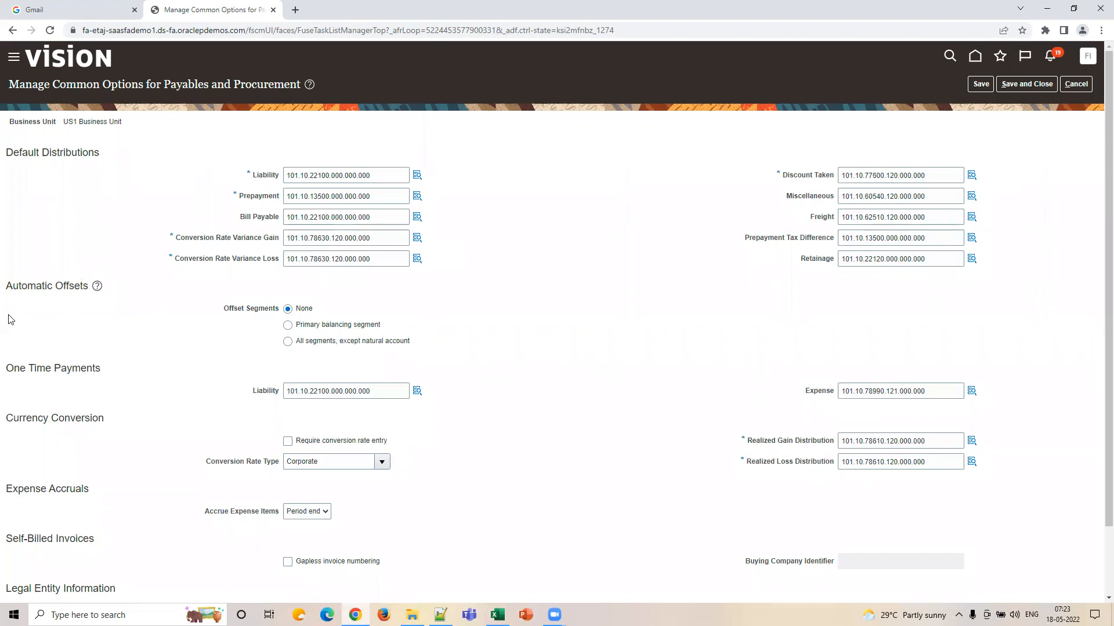
Step: Switch to Excel, enter 101 in K23 and 102 in K24 below the AP setups list, and return to Chrome
{"action": "left_click", "coordinate": [497, 615]}
{"action": "left_click", "coordinate": [685, 435]}
{"action": "left_click", "coordinate": [737, 434]}
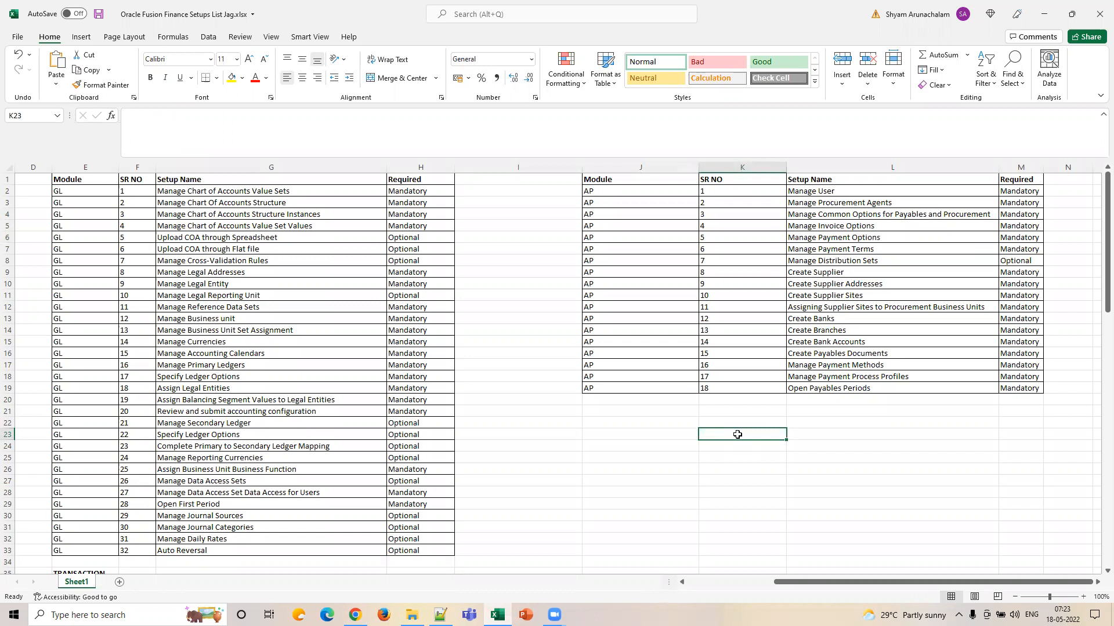
{"action": "type", "text": "1001"}
{"action": "key", "text": "BackSpace"}
{"action": "key", "text": "BackSpace"}
{"action": "type", "text": "1"}
{"action": "key", "text": "Return"}
{"action": "type", "text": "102"}
{"action": "left_click", "coordinate": [737, 435]}
{"action": "left_click", "coordinate": [355, 615]}
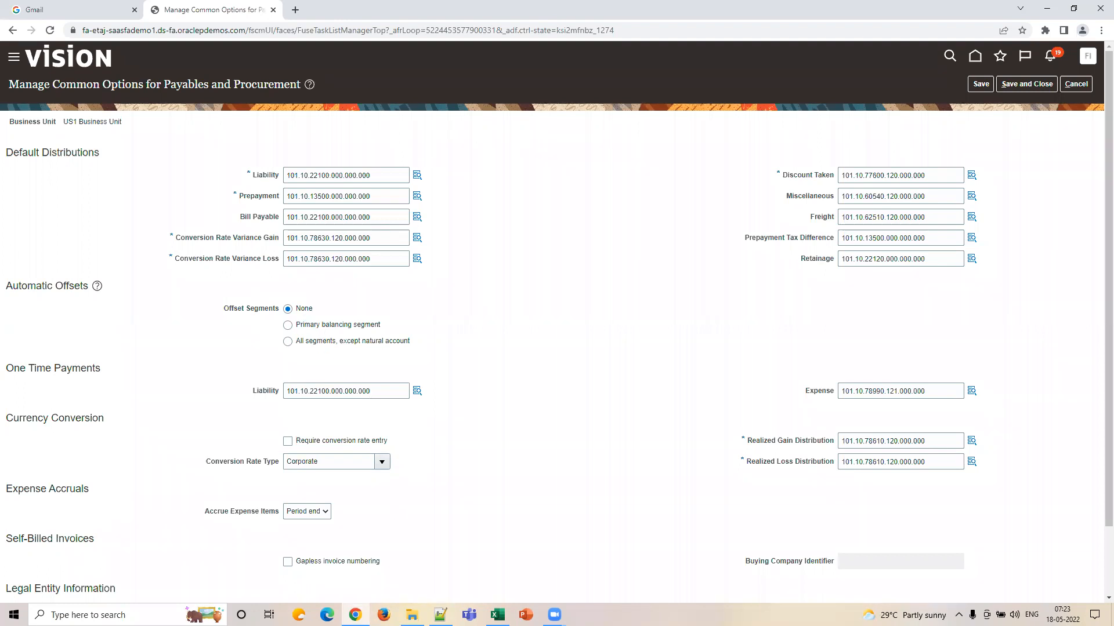
Step: Switch to Excel and enter CR in L23 and DR in L24 beside the 101 and 102 values
{"action": "left_click", "coordinate": [497, 615]}
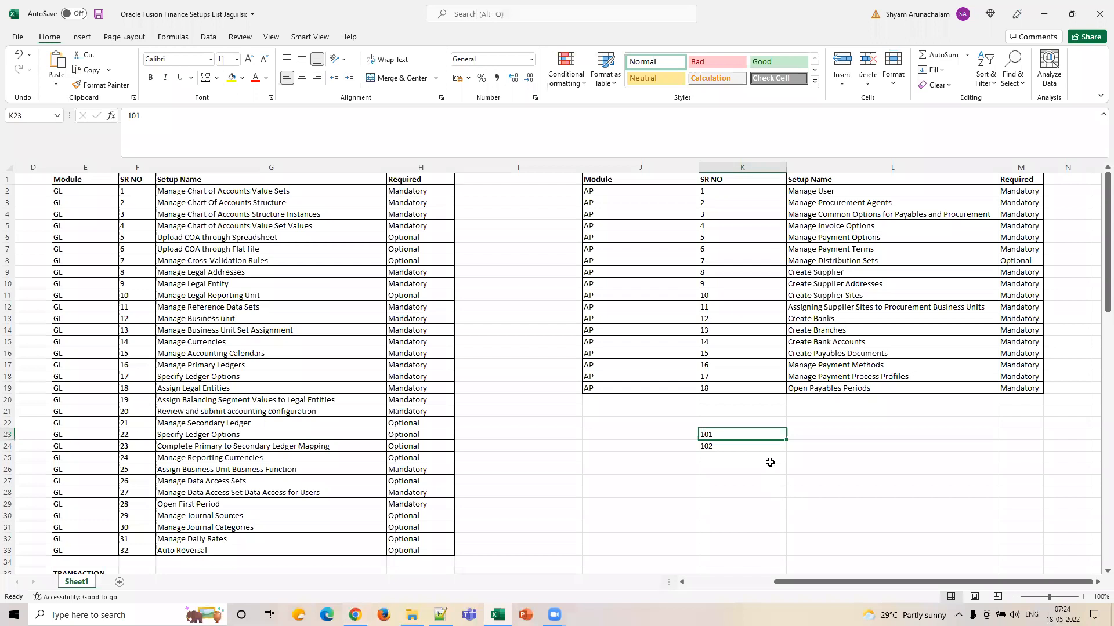
{"action": "left_click", "coordinate": [742, 446]}
{"action": "left_click", "coordinate": [818, 436]}
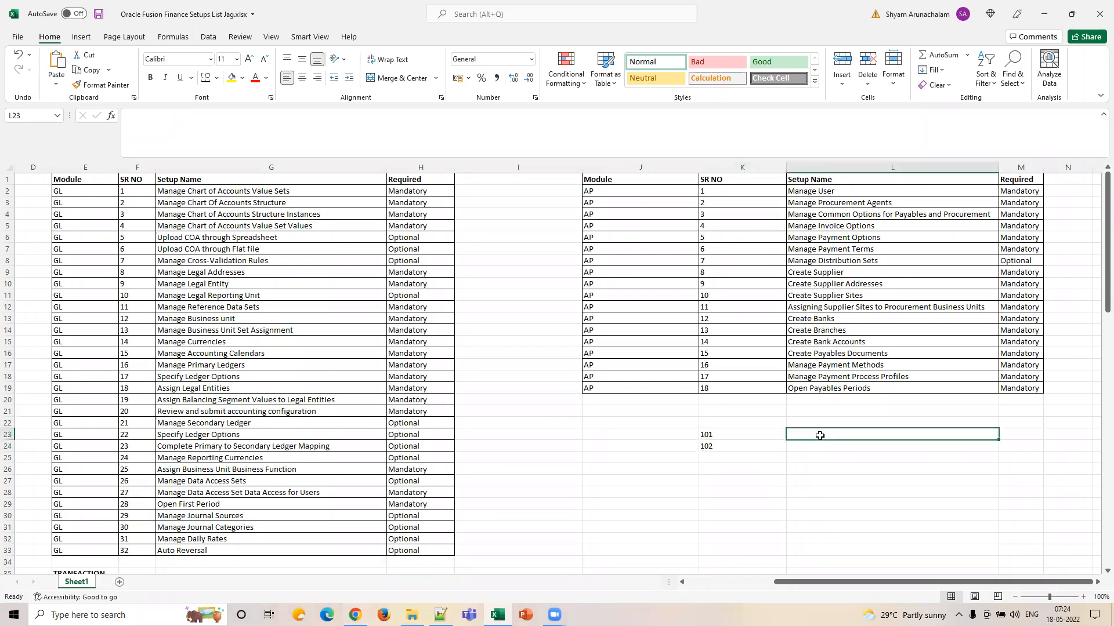
{"action": "type", "text": "CR"}
{"action": "key", "text": "Return"}
{"action": "type", "text": "DR"}
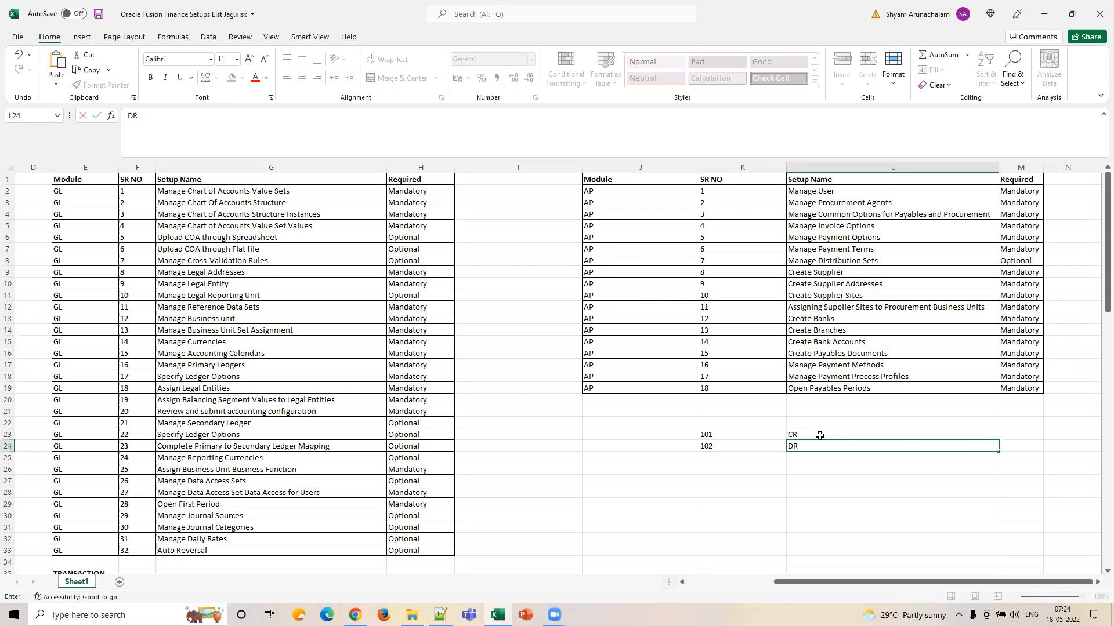
{"action": "key", "text": "Return"}
{"action": "key", "text": "Left"}
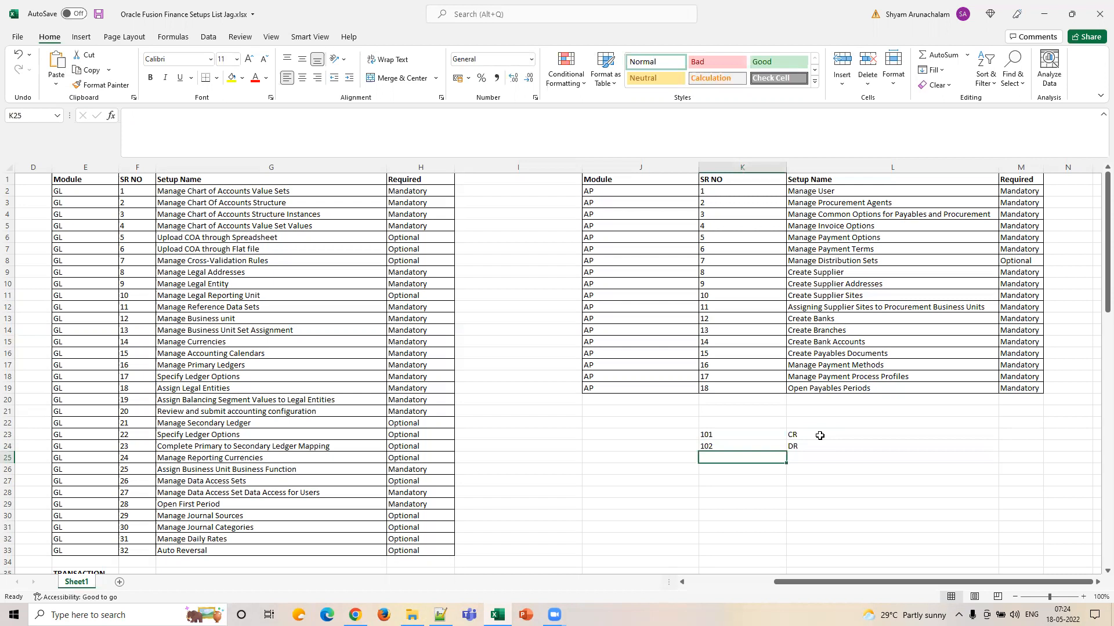
Step: Check the Offset Segments options in Chrome, return to Excel and set K24 to 101
{"action": "type", "text": "1"}
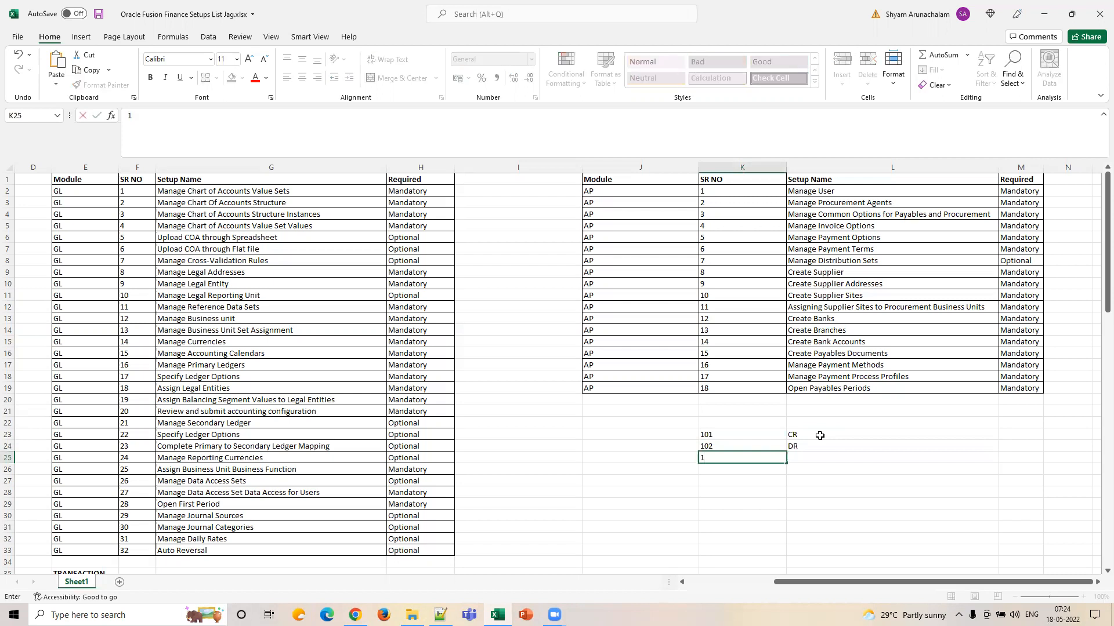
{"action": "key", "text": "alt+Tab"}
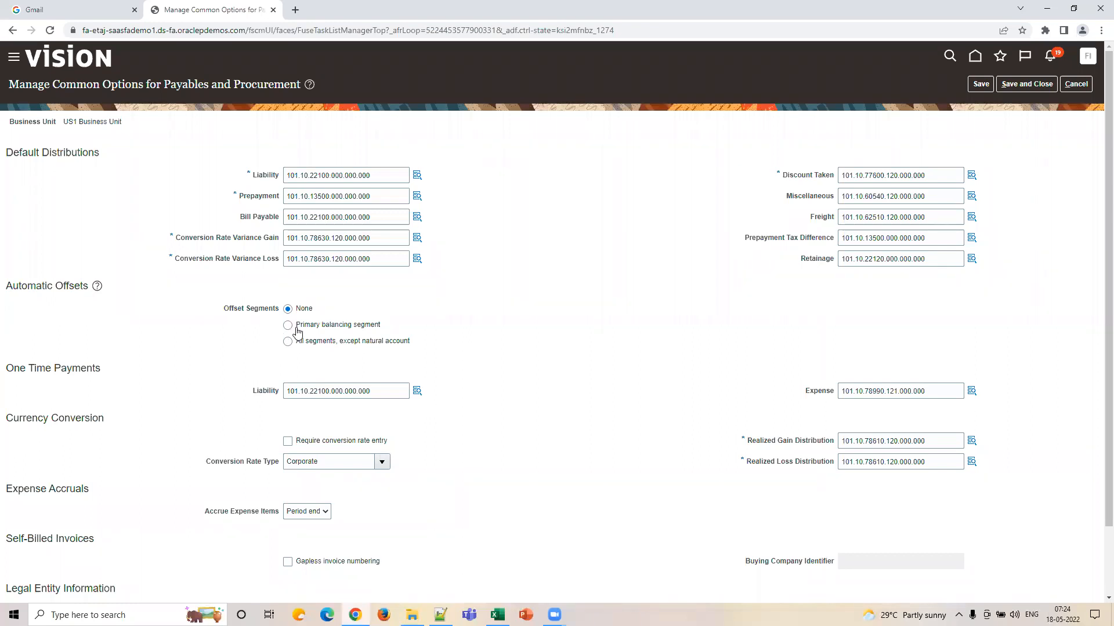
{"action": "key", "text": "alt+Tab"}
{"action": "left_click", "coordinate": [725, 479]}
{"action": "left_click", "coordinate": [721, 447]}
{"action": "key", "text": "F2"}
{"action": "key", "text": "BackSpace"}
{"action": "type", "text": "1"}
{"action": "key", "text": "Tab"}
{"action": "key", "text": "Left"}
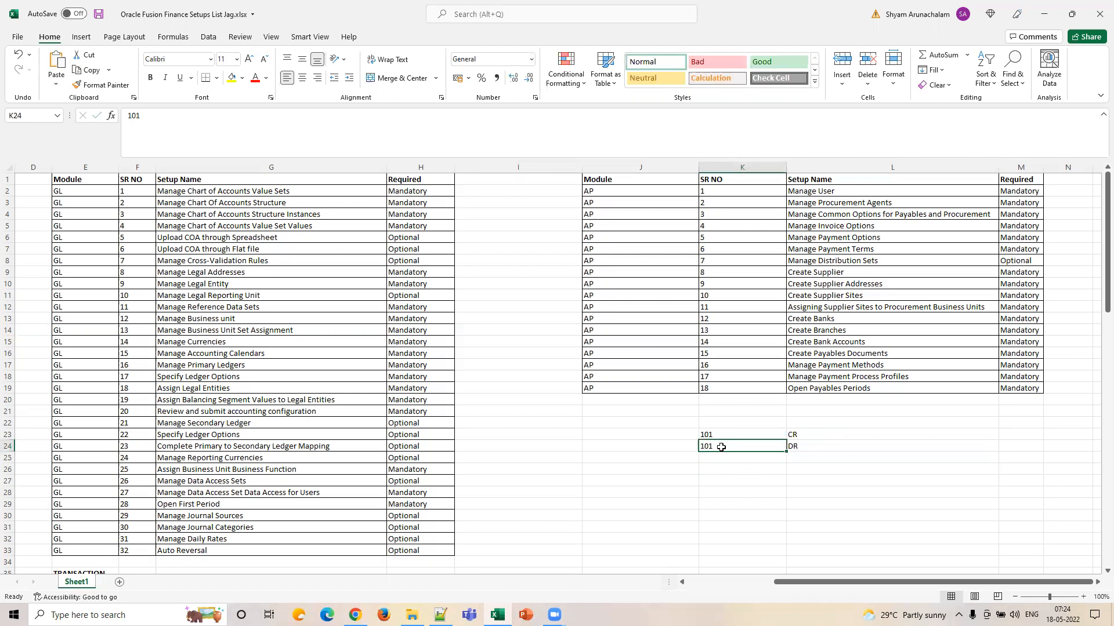
Step: Compare the CR and DR example rows in Excel with the Automatic Offsets options in Chrome, finishing in Chrome
{"action": "mouse_move", "coordinate": [721, 461]}
{"action": "left_mouse_down"}
{"action": "mouse_move", "coordinate": [726, 491]}
{"action": "mouse_move", "coordinate": [723, 481]}
{"action": "left_mouse_up"}
{"action": "left_click", "coordinate": [726, 471]}
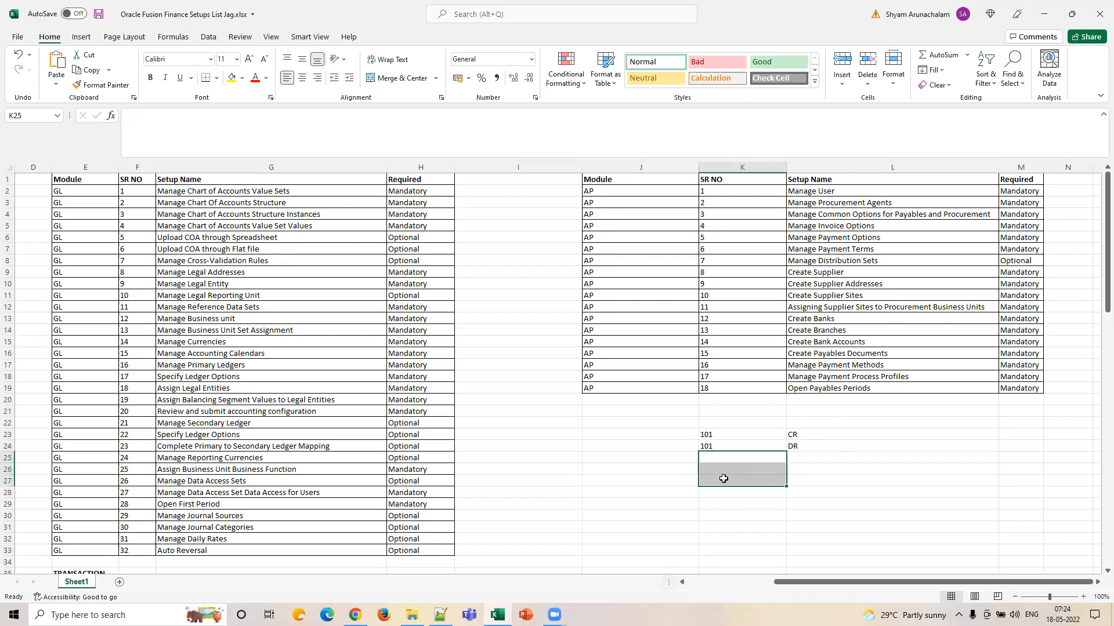
{"action": "left_click", "coordinate": [721, 469]}
{"action": "key", "text": "alt+Tab"}
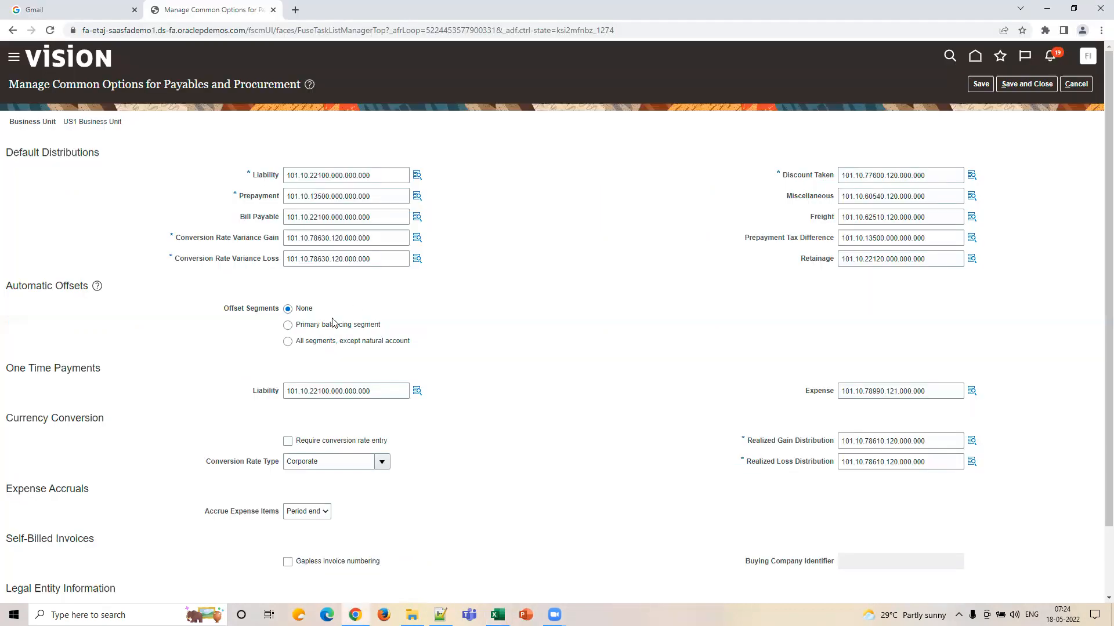
{"action": "key", "text": "alt+Tab"}
{"action": "left_click_drag", "start_coordinate": [729, 434], "coordinate": [844, 467]}
{"action": "left_click", "coordinate": [678, 458]}
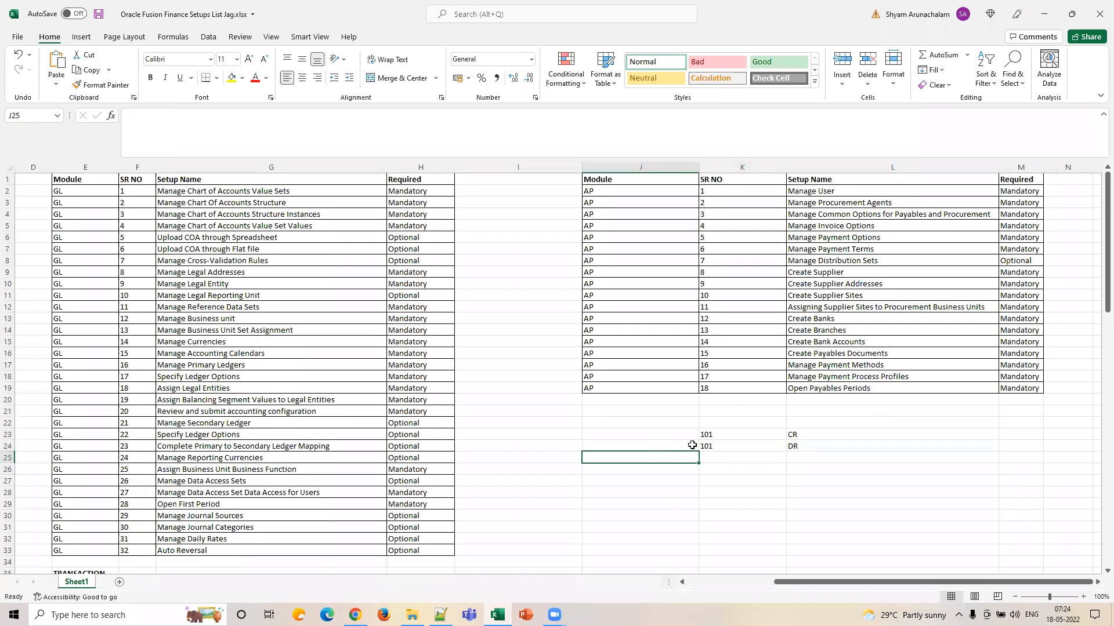
{"action": "left_click_drag", "start_coordinate": [713, 435], "coordinate": [797, 447]}
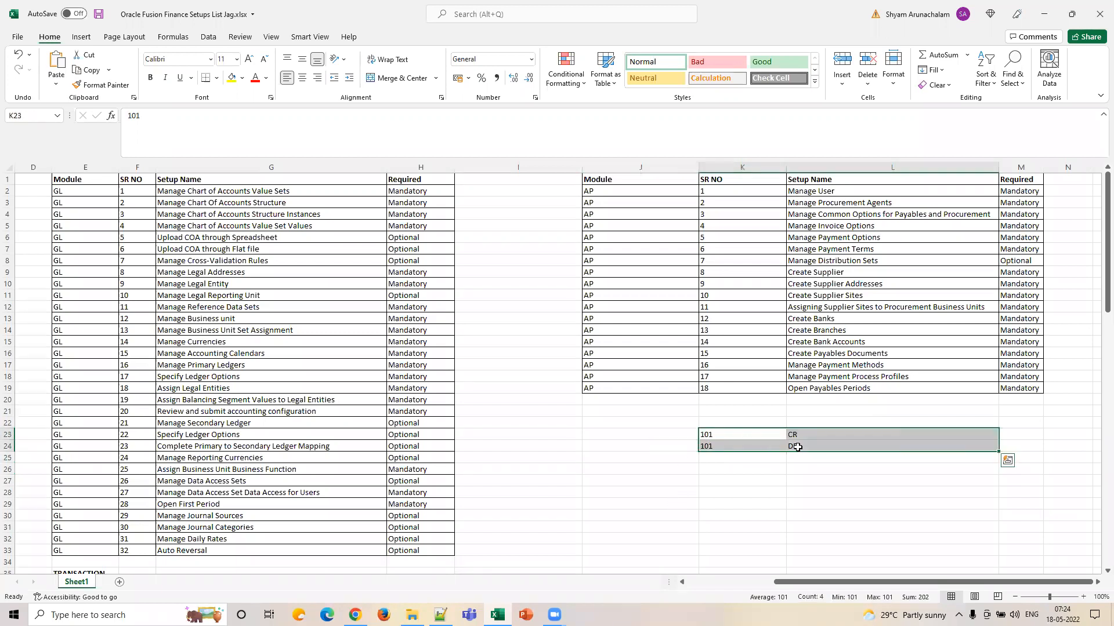
{"action": "left_click", "coordinate": [750, 448]}
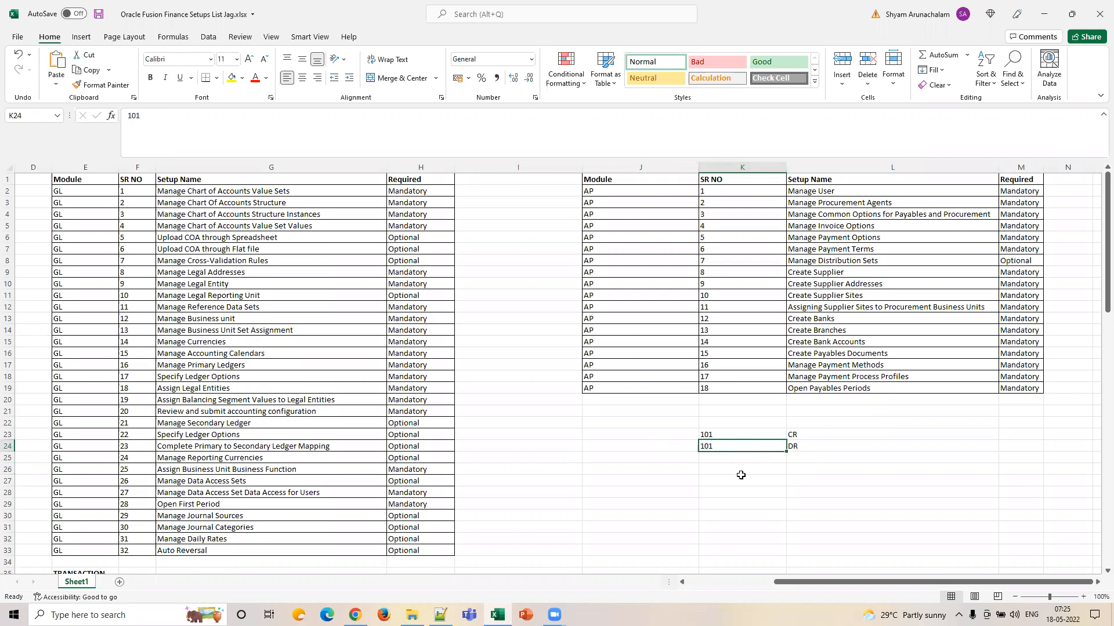
{"action": "left_click_drag", "start_coordinate": [709, 432], "coordinate": [799, 444]}
{"action": "key", "text": "alt+Tab"}
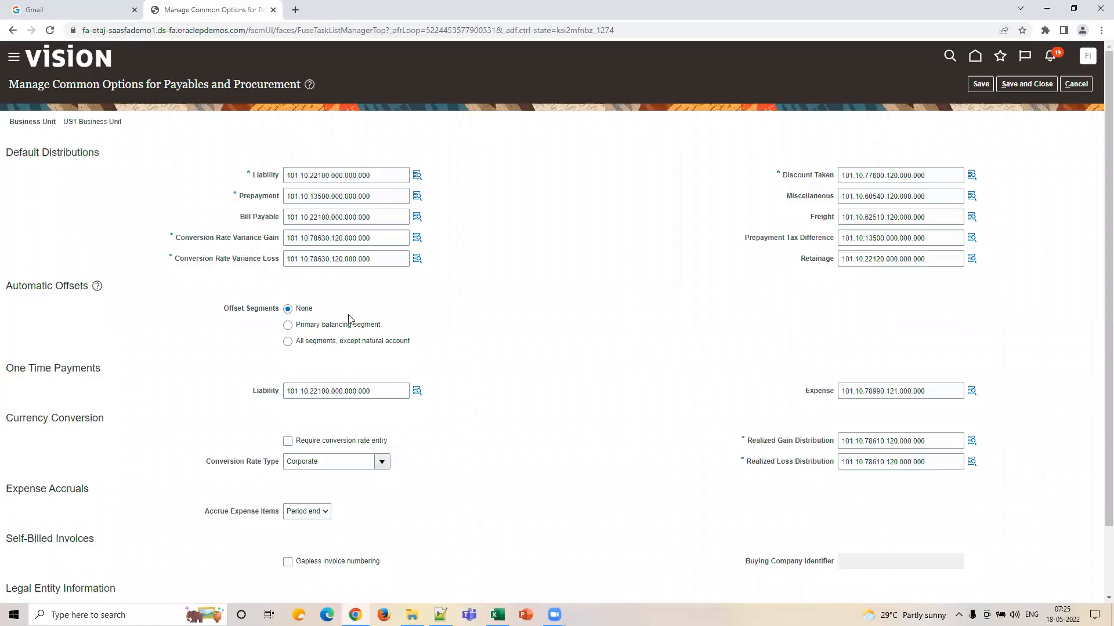
{"action": "key", "text": "alt+Tab"}
{"action": "left_click_drag", "start_coordinate": [739, 431], "coordinate": [795, 446]}
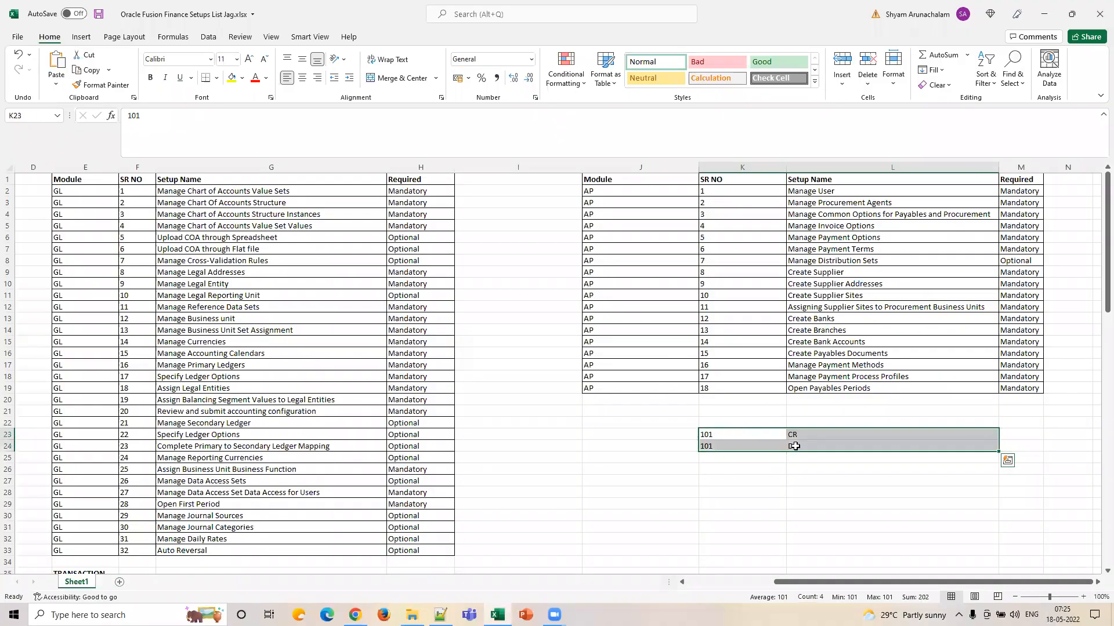
{"action": "key", "text": "alt+Tab"}
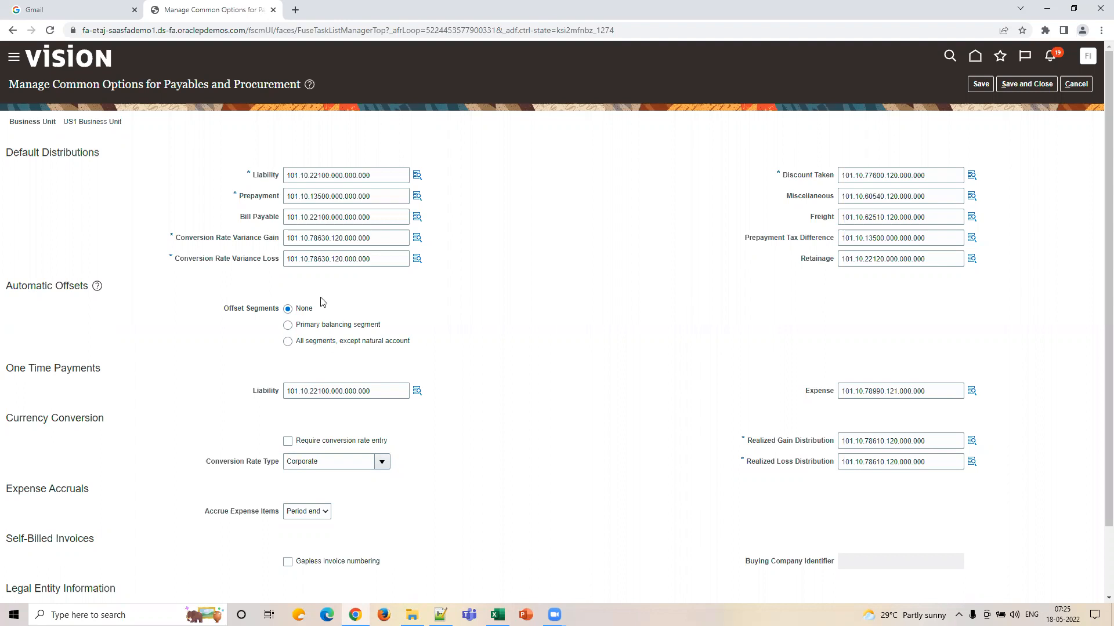
Step: Examine the segments of the Conversion Rate Variance Loss account and the Bill Payable account under Default Distributions
{"action": "double_click", "coordinate": [297, 261]}
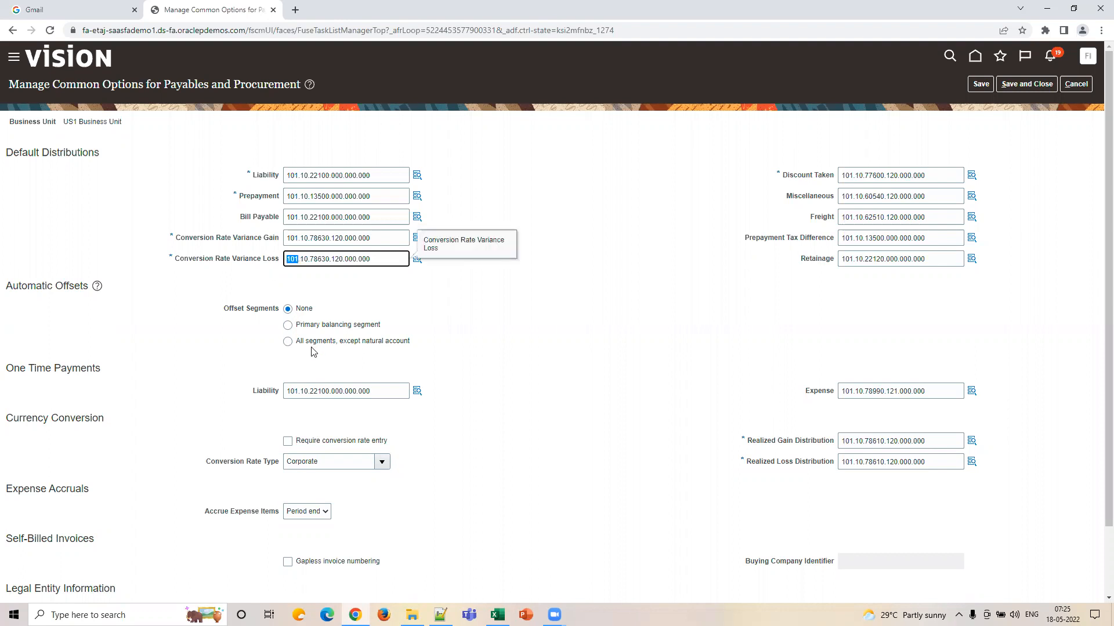
{"action": "left_click", "coordinate": [321, 260]}
{"action": "double_click", "coordinate": [320, 260]}
{"action": "left_click", "coordinate": [354, 291]}
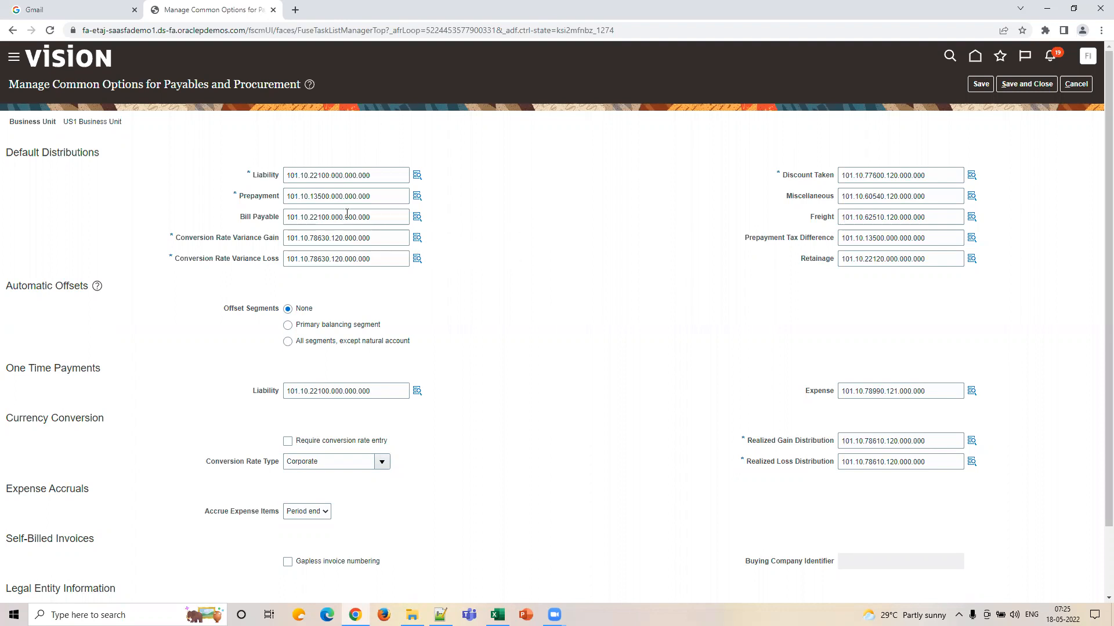
{"action": "left_click_drag", "start_coordinate": [376, 218], "coordinate": [175, 205]}
{"action": "left_click", "coordinate": [432, 314]}
Step: Review the Liability and Expense accounts in the One Time Payments section
{"action": "double_click", "coordinate": [384, 394]}
{"action": "left_click", "coordinate": [355, 390]}
{"action": "left_click_drag", "start_coordinate": [378, 391], "coordinate": [193, 365]}
{"action": "left_click_drag", "start_coordinate": [935, 393], "coordinate": [806, 376]}
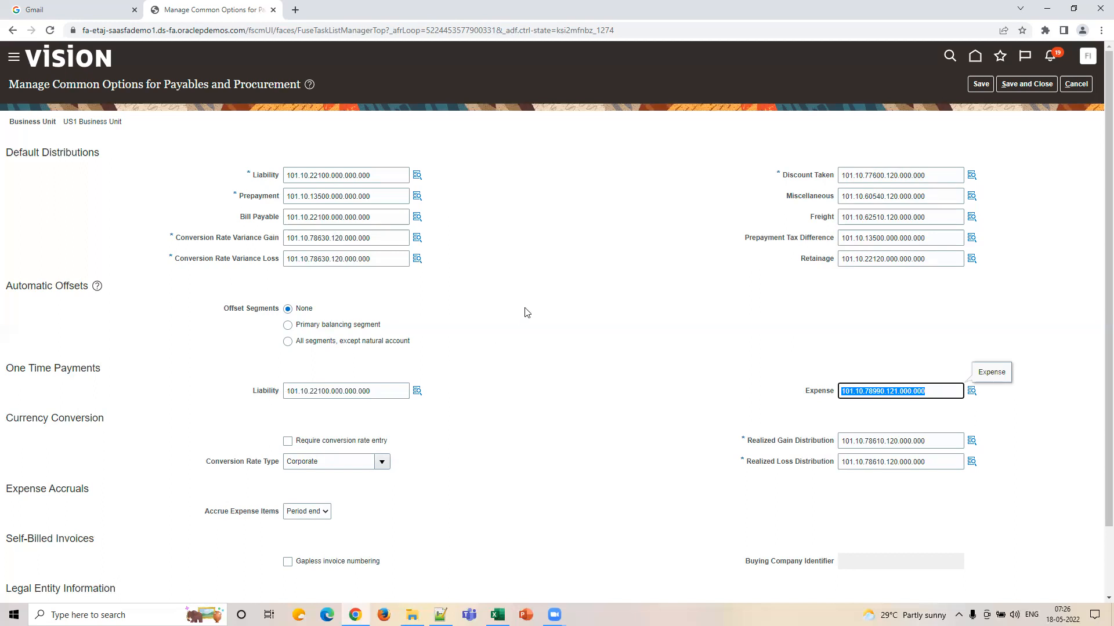
Step: Review the Conversion Rate Type selected in the Currency Conversion section
{"action": "scroll", "coordinate": [527, 313], "scroll_direction": "down", "scroll_amount": 1}
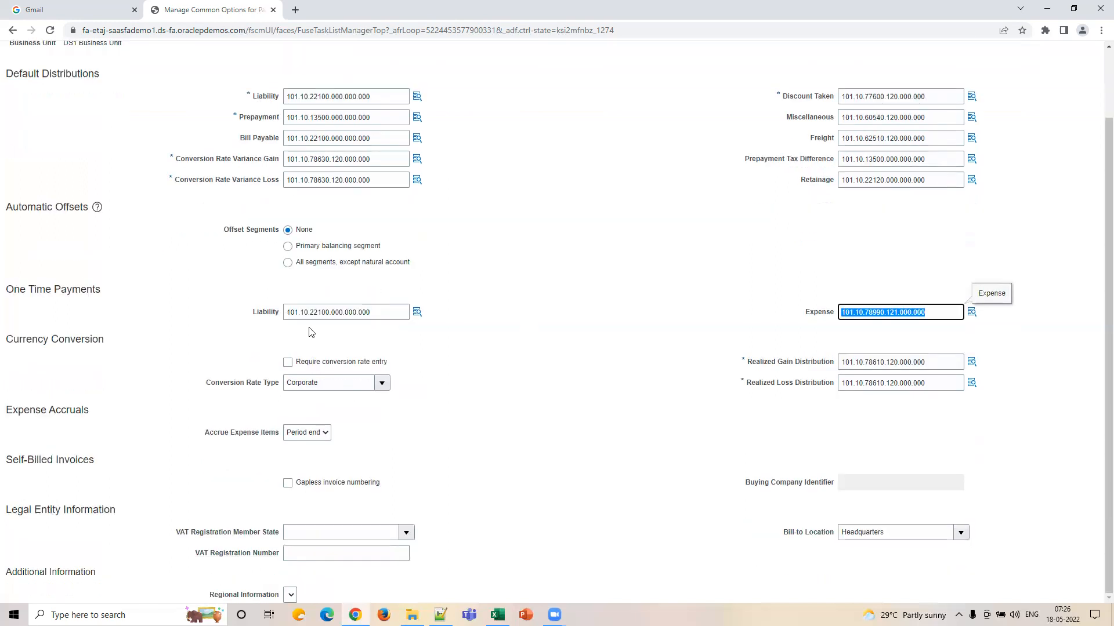
{"action": "left_click", "coordinate": [456, 388]}
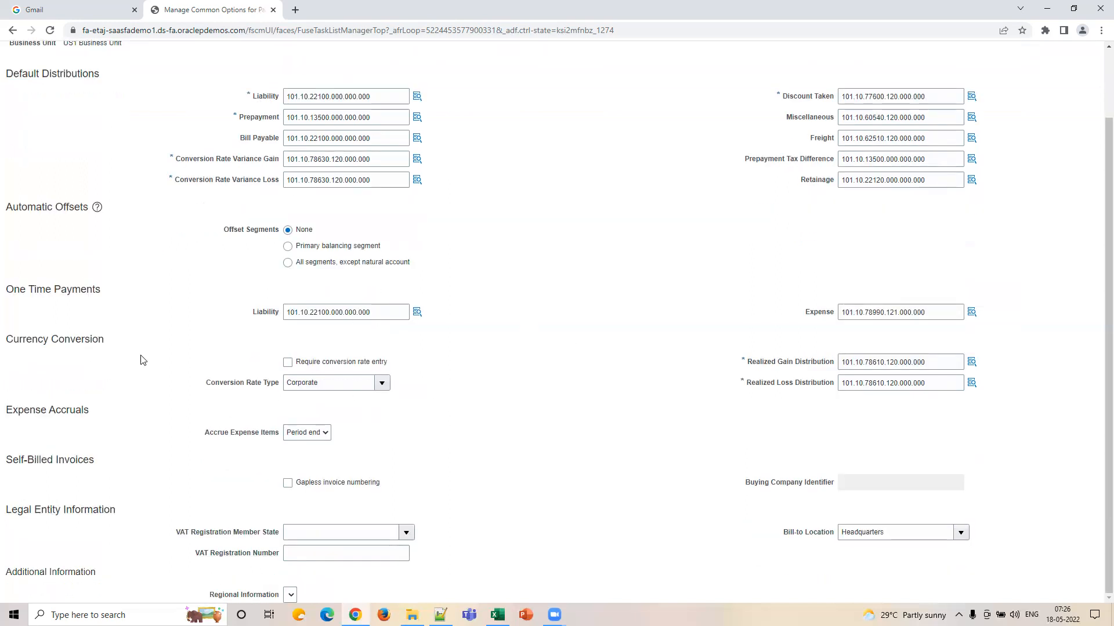
{"action": "left_click", "coordinate": [214, 385]}
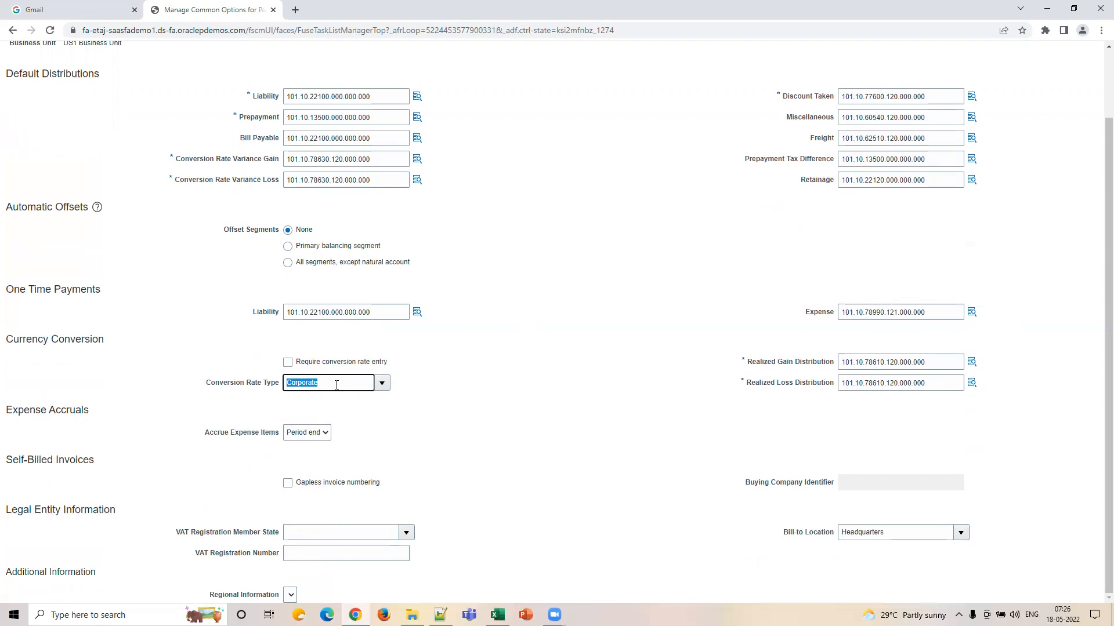
{"action": "left_click", "coordinate": [318, 384]}
{"action": "left_click_drag", "start_coordinate": [333, 387], "coordinate": [277, 382]}
{"action": "left_click", "coordinate": [336, 387]}
Step: Inspect the Conversion Rate Variance Loss account and view the segment details of the Realized Gain Distribution and Conversion Rate Variance Gain accounts
{"action": "double_click", "coordinate": [329, 179]}
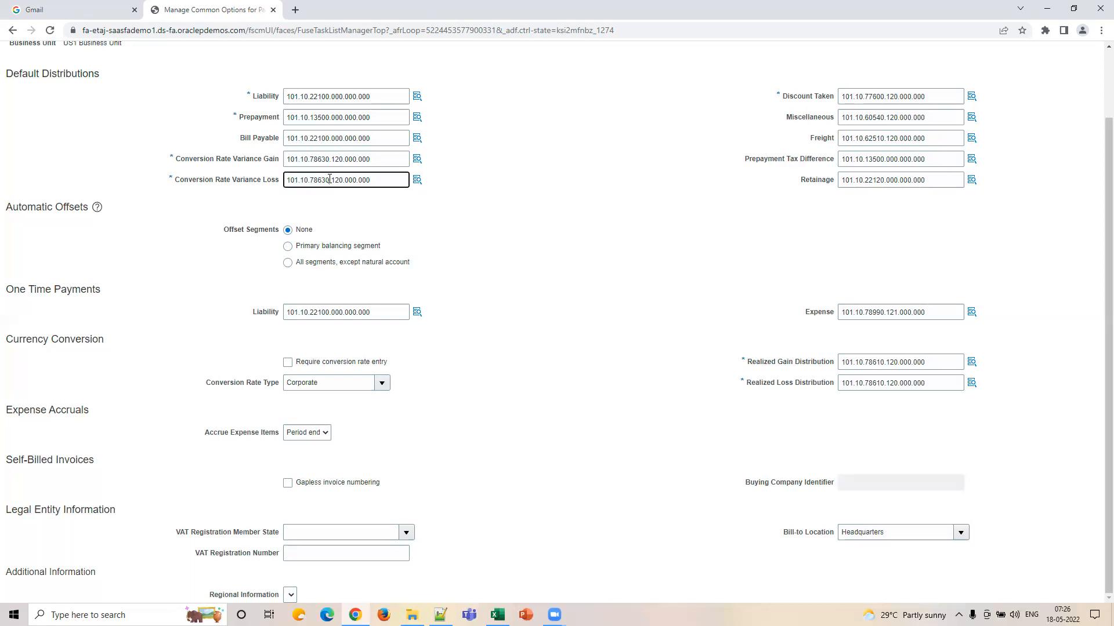
{"action": "left_click", "coordinate": [664, 398]}
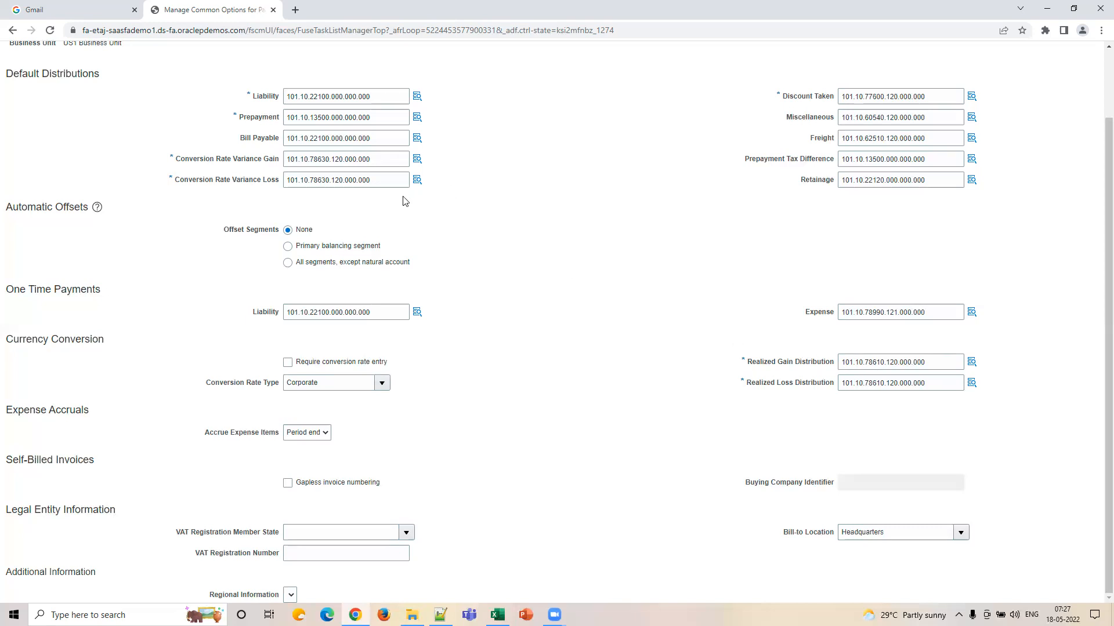
{"action": "left_click", "coordinate": [971, 365]}
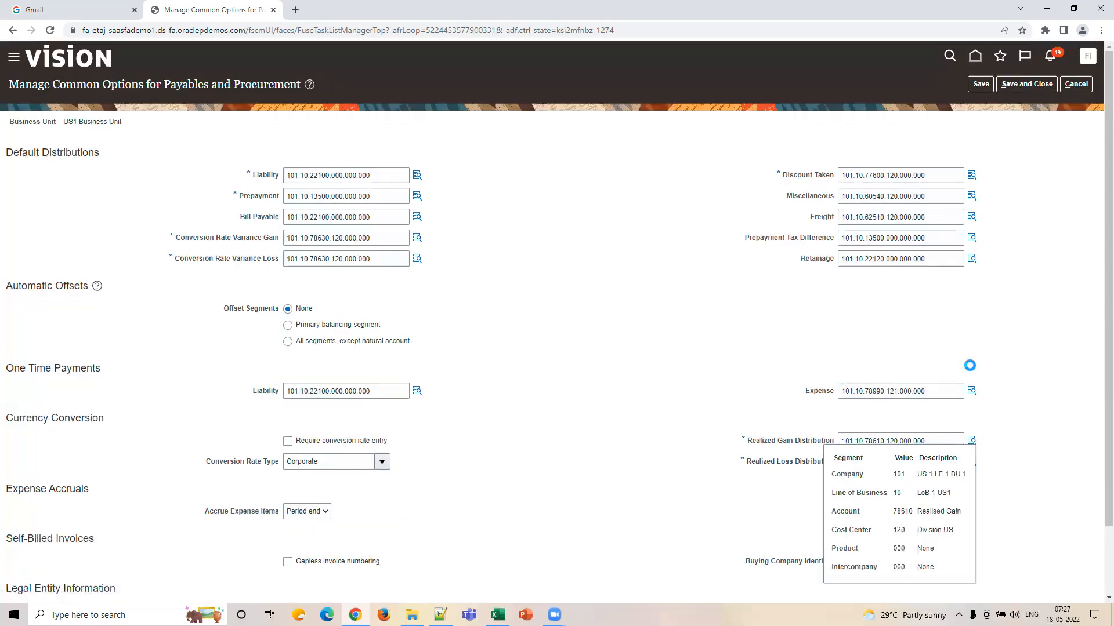
{"action": "left_click", "coordinate": [418, 238]}
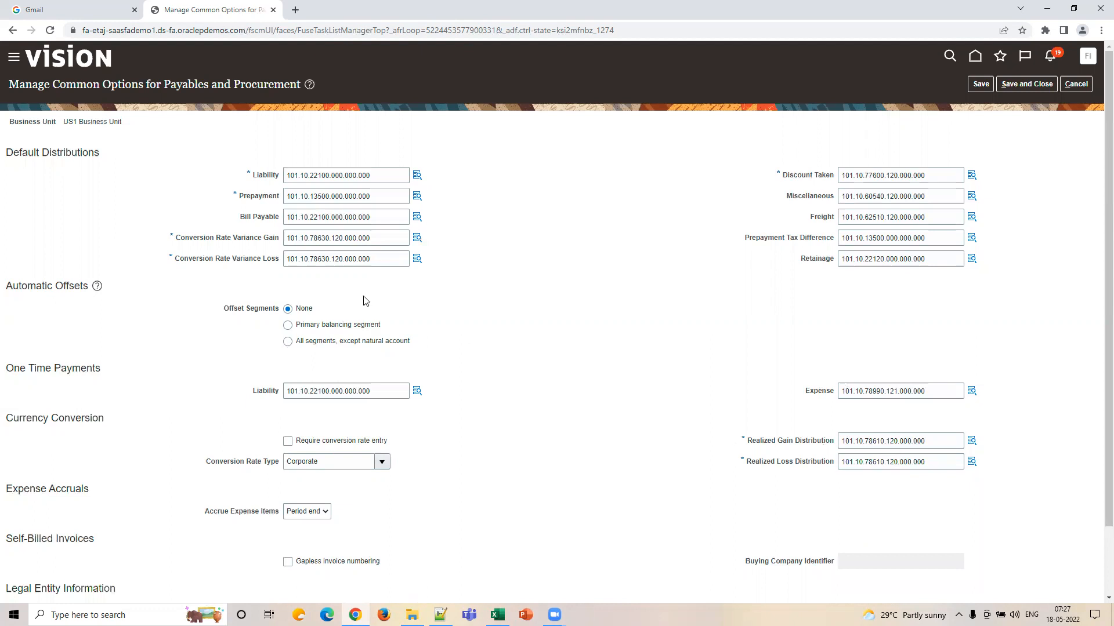
Step: Set Accrue Expense Items to At receipt in the Expense Accruals section
{"action": "scroll", "coordinate": [215, 198], "scroll_direction": "down", "scroll_amount": 2}
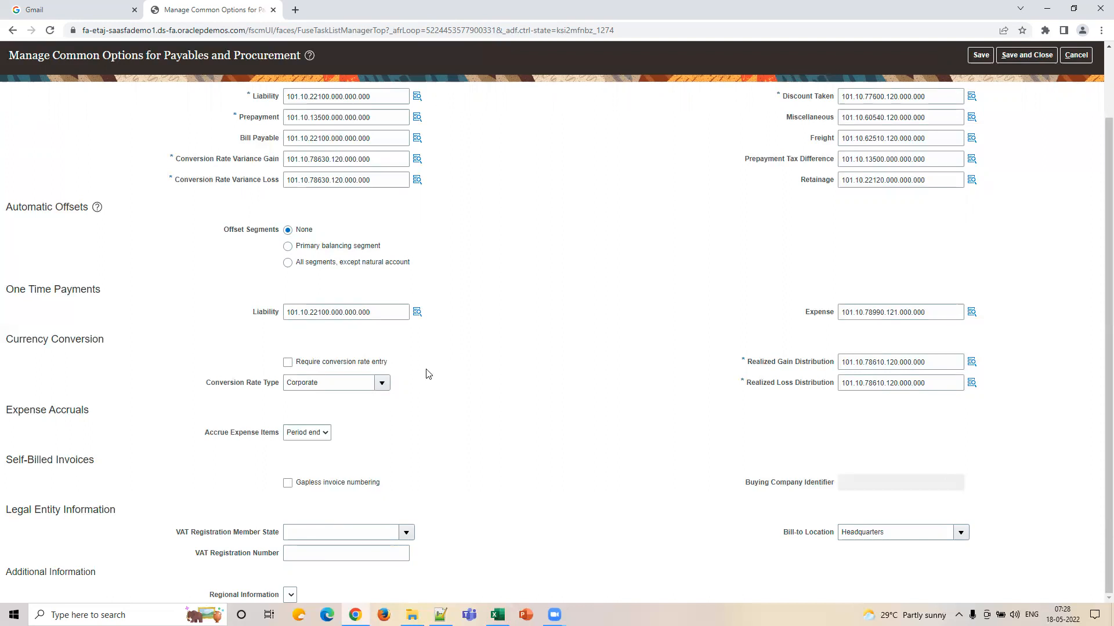
{"action": "left_click", "coordinate": [309, 435]}
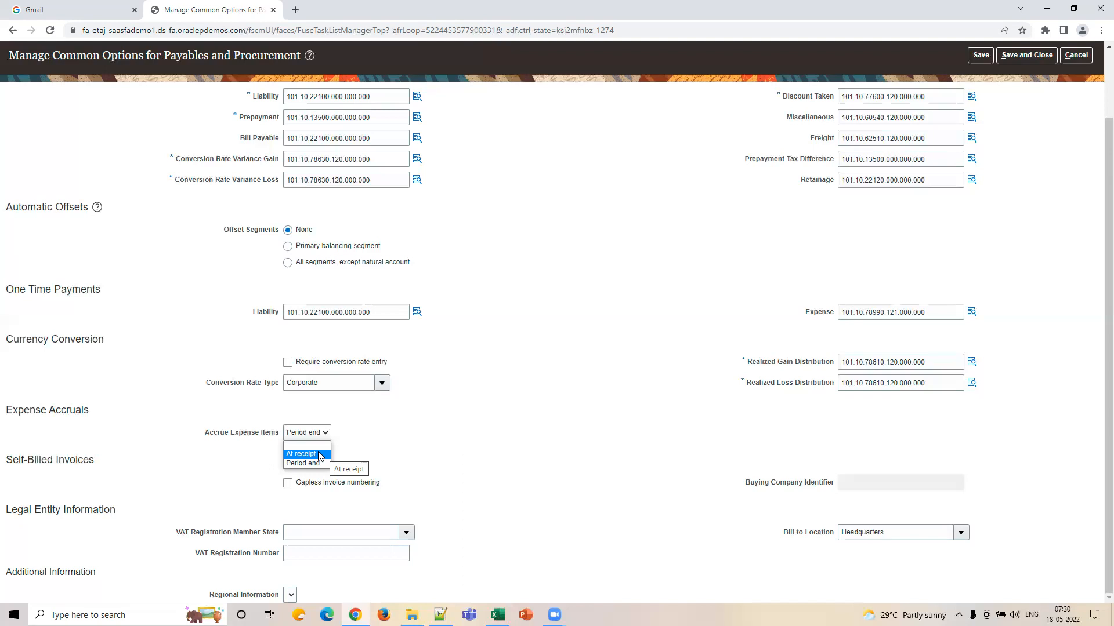
{"action": "left_click", "coordinate": [320, 455]}
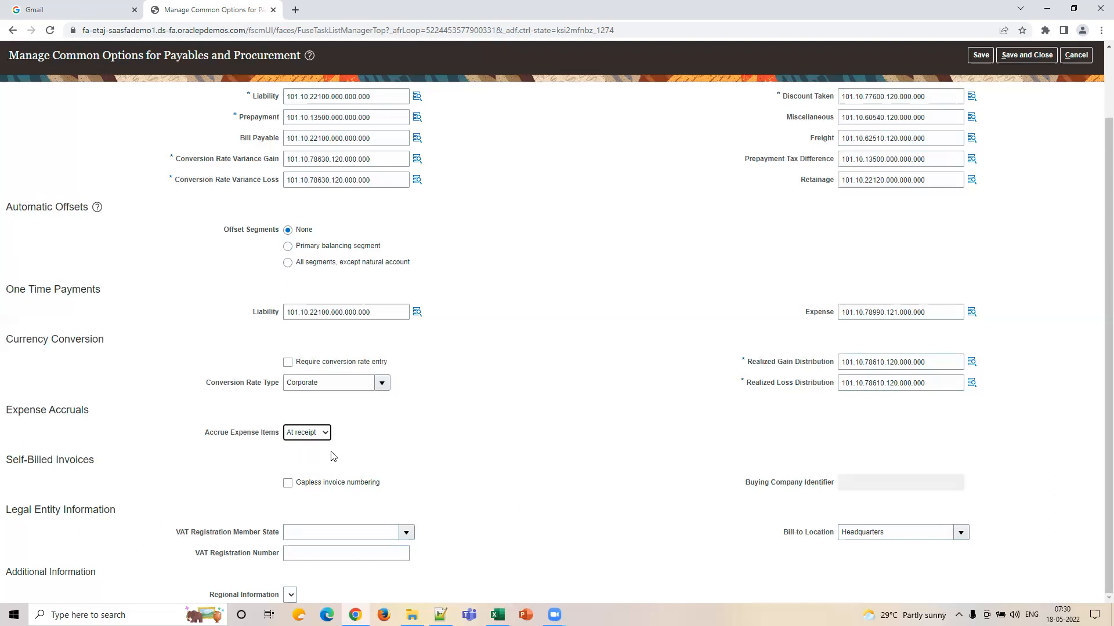
{"action": "left_click", "coordinate": [595, 475]}
Step: Enable gapless invoice numbering for self-billed invoices and enter US1 as the Buying Company Identifier
{"action": "left_click_drag", "start_coordinate": [95, 461], "coordinate": [5, 461]}
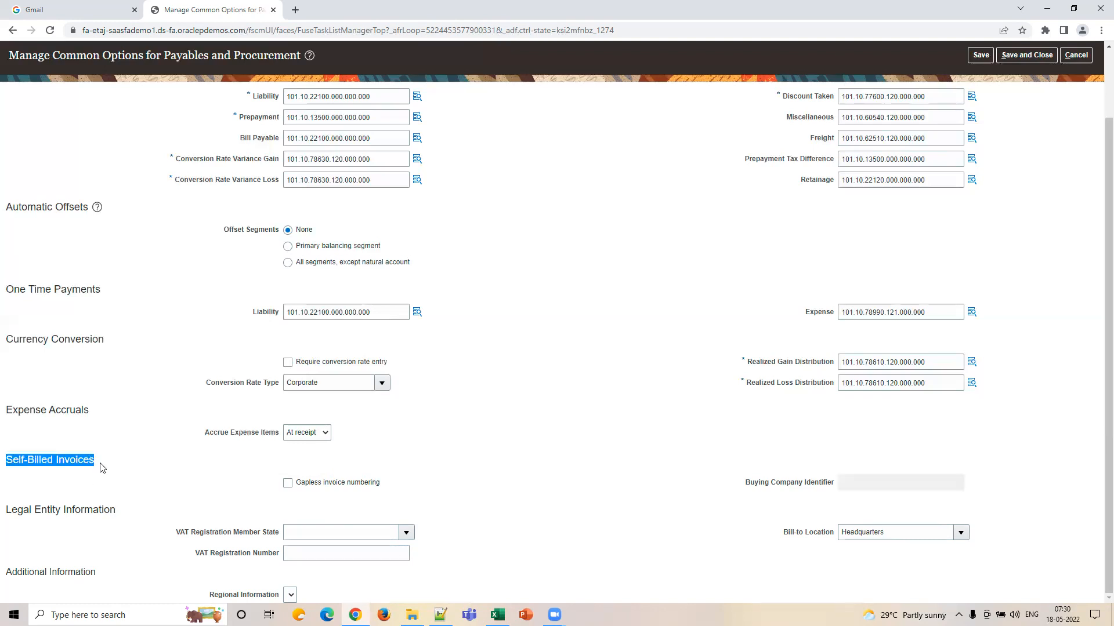
{"action": "left_click", "coordinate": [106, 467]}
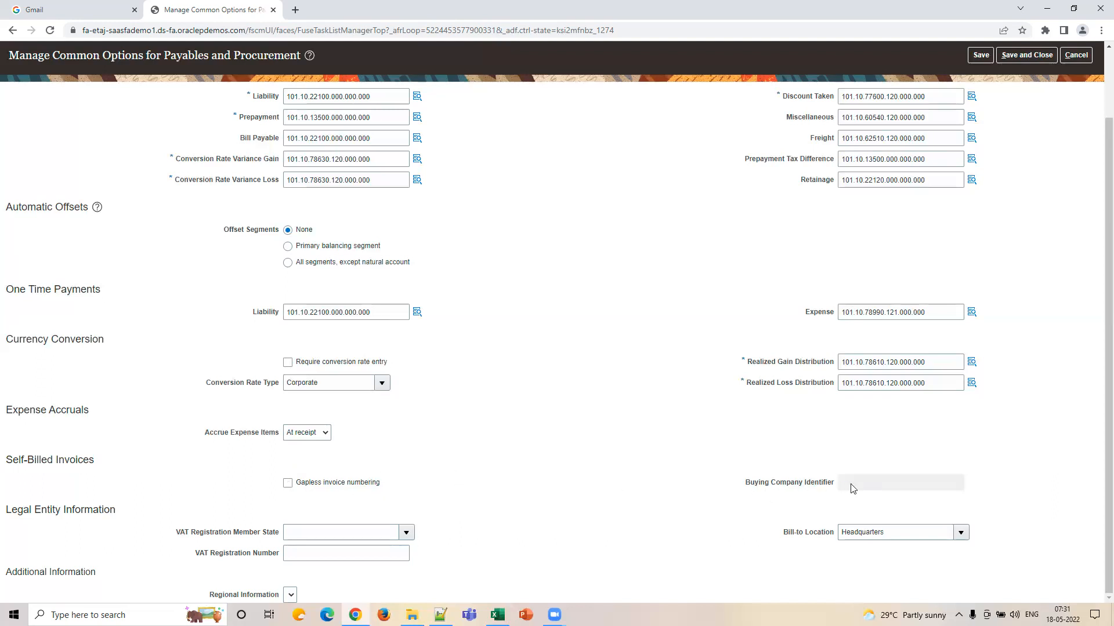
{"action": "left_click", "coordinate": [289, 484]}
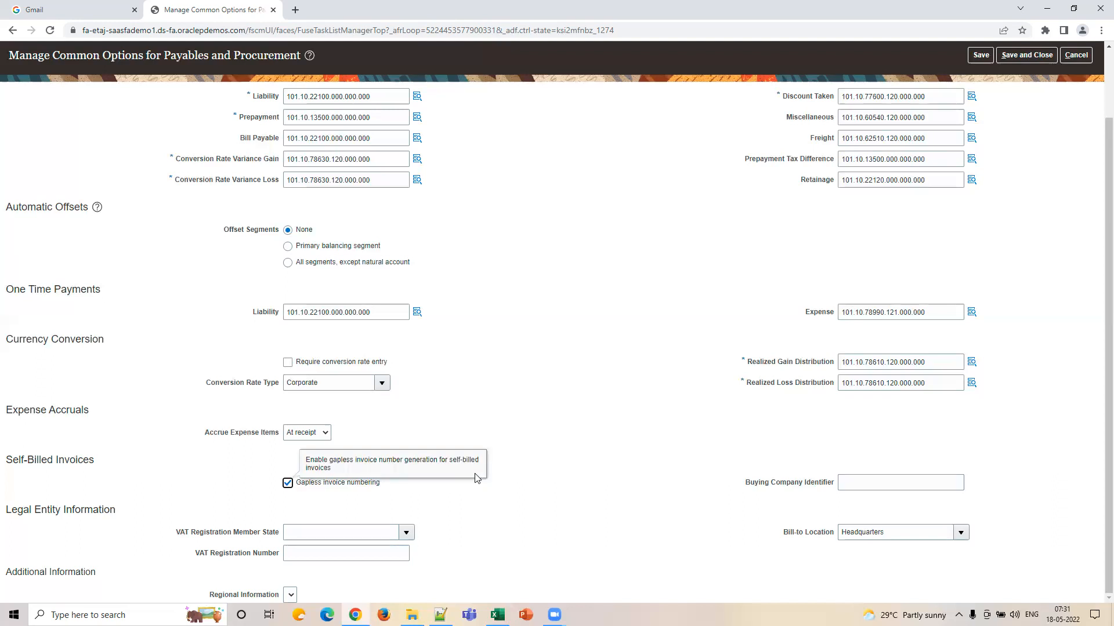
{"action": "triple_click", "coordinate": [476, 459]}
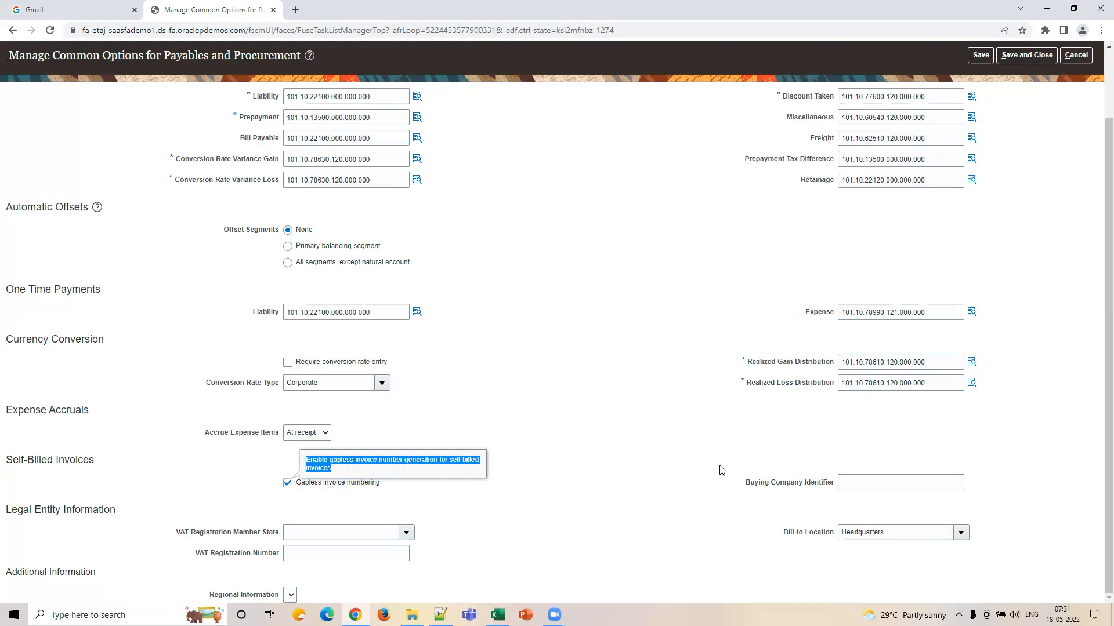
{"action": "left_click", "coordinate": [886, 490]}
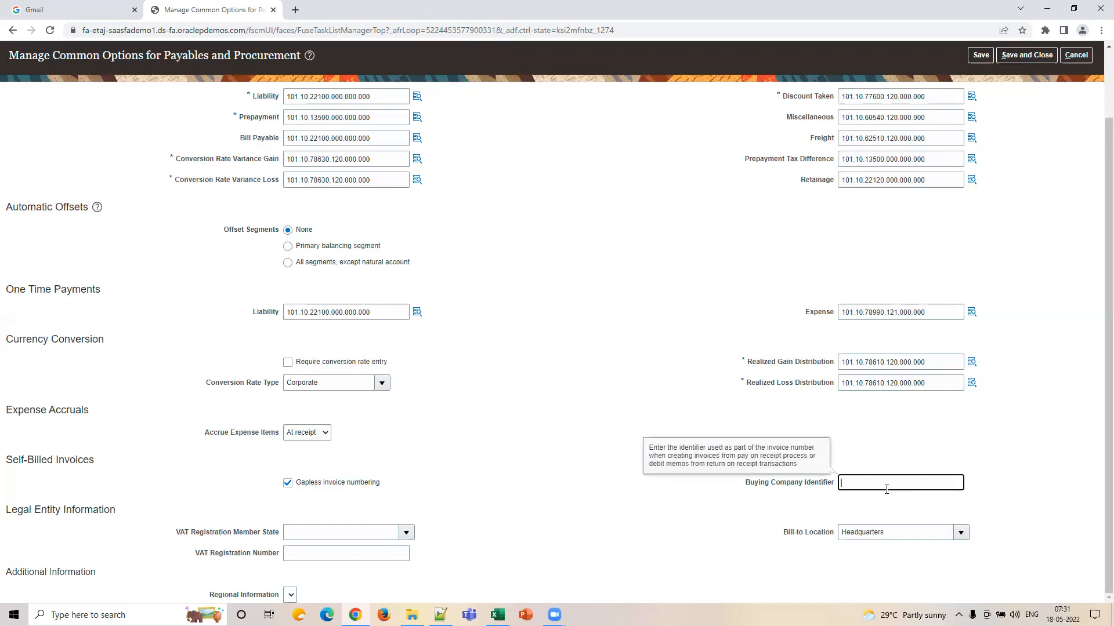
{"action": "type", "text": "US1"}
{"action": "left_click", "coordinate": [598, 489]}
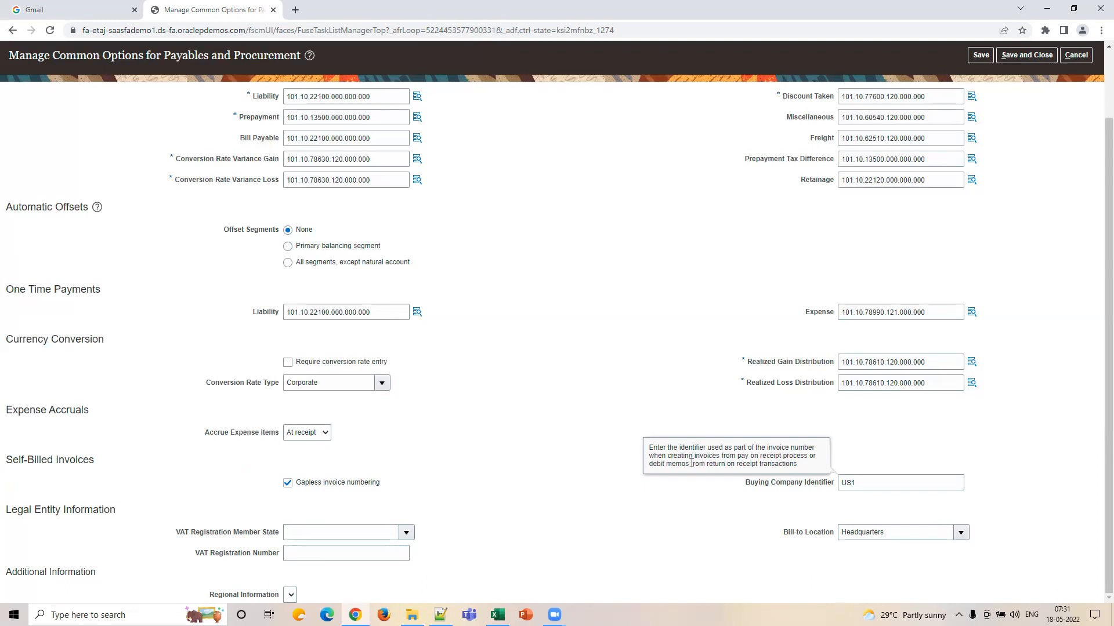
{"action": "left_click", "coordinate": [893, 488]}
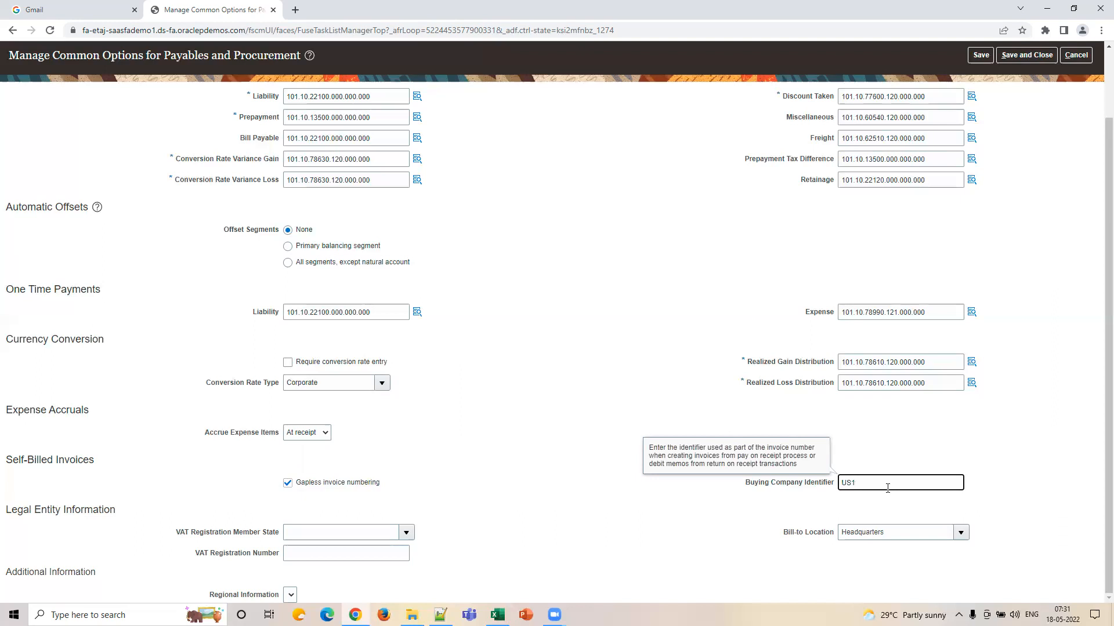
Step: Try 12345 and US as values for the Buying Company Identifier under Self-Billed Invoices
{"action": "double_click", "coordinate": [856, 482]}
{"action": "type", "text": "12345"}
{"action": "double_click", "coordinate": [856, 482]}
{"action": "left_click", "coordinate": [844, 482]}
{"action": "type", "text": "US"}
Step: Clear the Buying Company Identifier and turn off gapless invoice numbering for self-billed invoices
{"action": "left_click_drag", "start_coordinate": [878, 485], "coordinate": [858, 485]}
{"action": "double_click", "coordinate": [849, 483]}
{"action": "key", "text": "BackSpace"}
{"action": "left_click", "coordinate": [305, 484]}
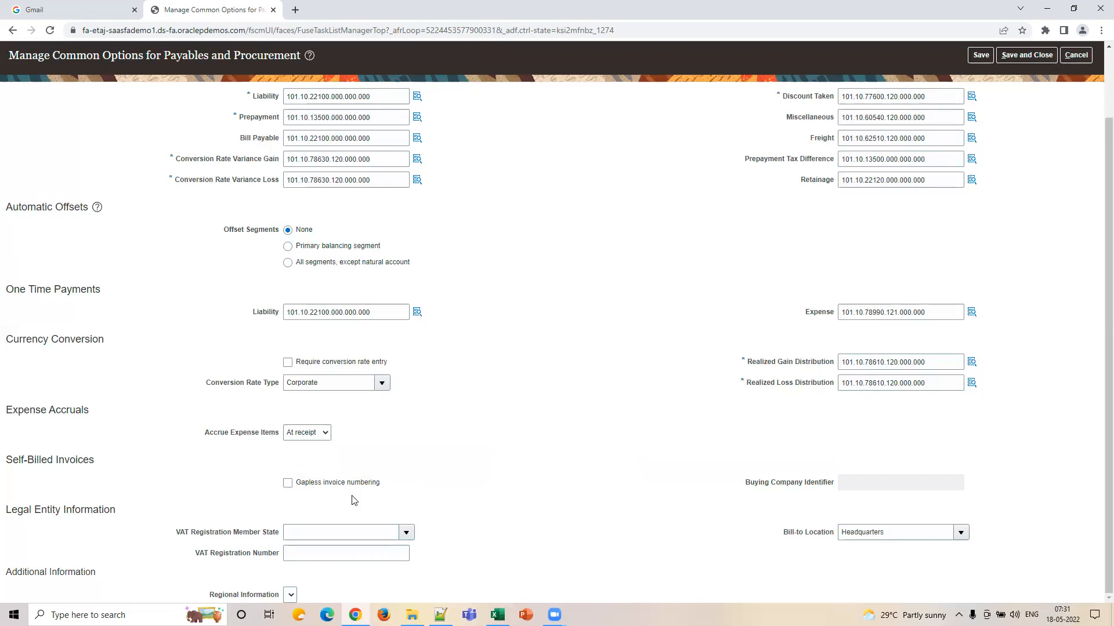
Step: Review the VAT Registration Member State, VAT Registration Number and Bill-to Location choices in the Legal Entity Information section
{"action": "scroll", "coordinate": [559, 493], "scroll_direction": "up", "scroll_amount": 3}
{"action": "scroll", "coordinate": [557, 499], "scroll_direction": "down", "scroll_amount": 3}
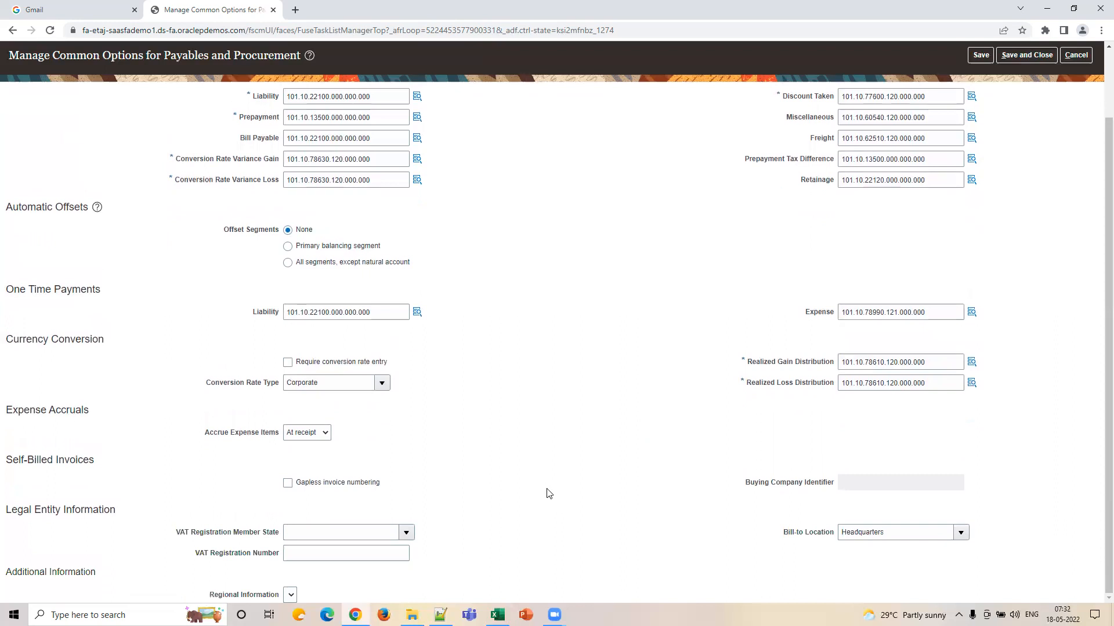
{"action": "left_click", "coordinate": [407, 532]}
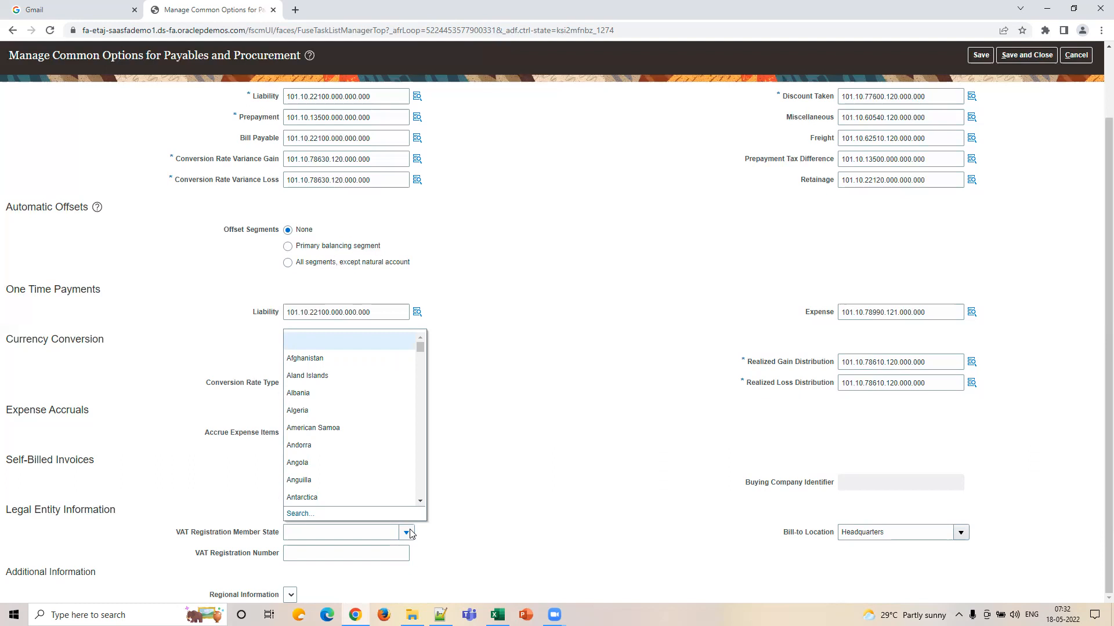
{"action": "left_click", "coordinate": [338, 553]}
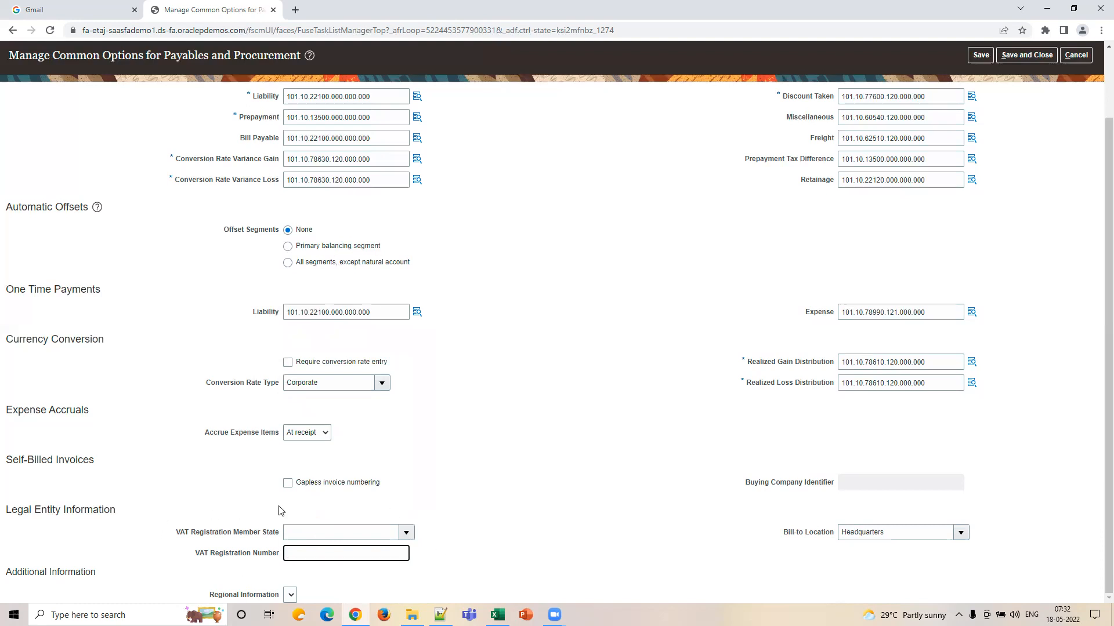
{"action": "left_click", "coordinate": [959, 533]}
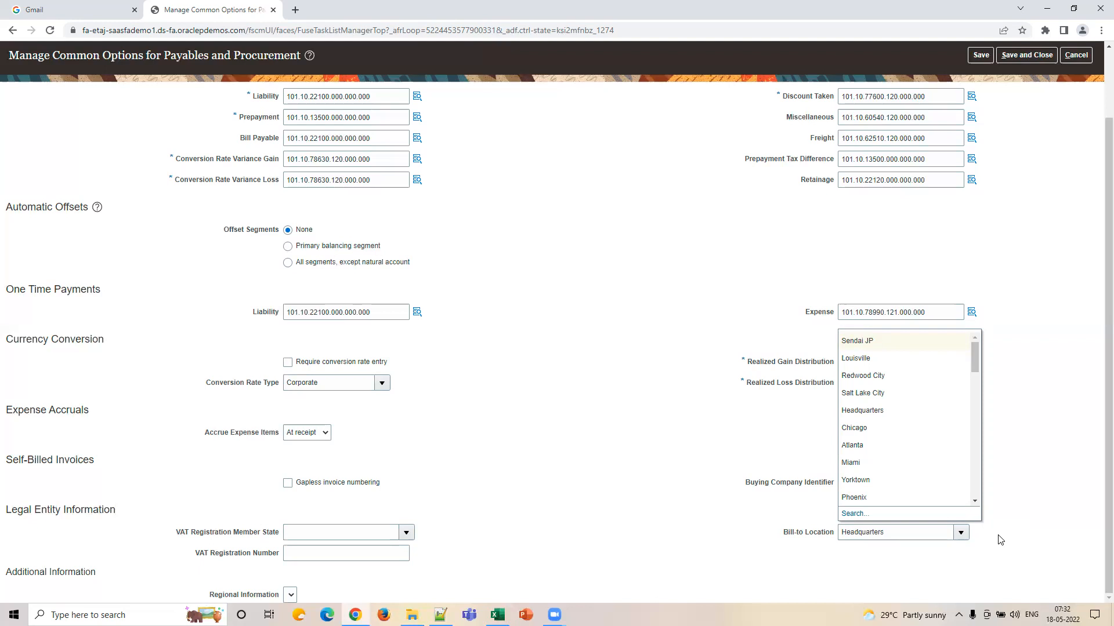
{"action": "left_click", "coordinate": [897, 536]}
{"action": "scroll", "coordinate": [562, 406], "scroll_direction": "up", "scroll_amount": 2}
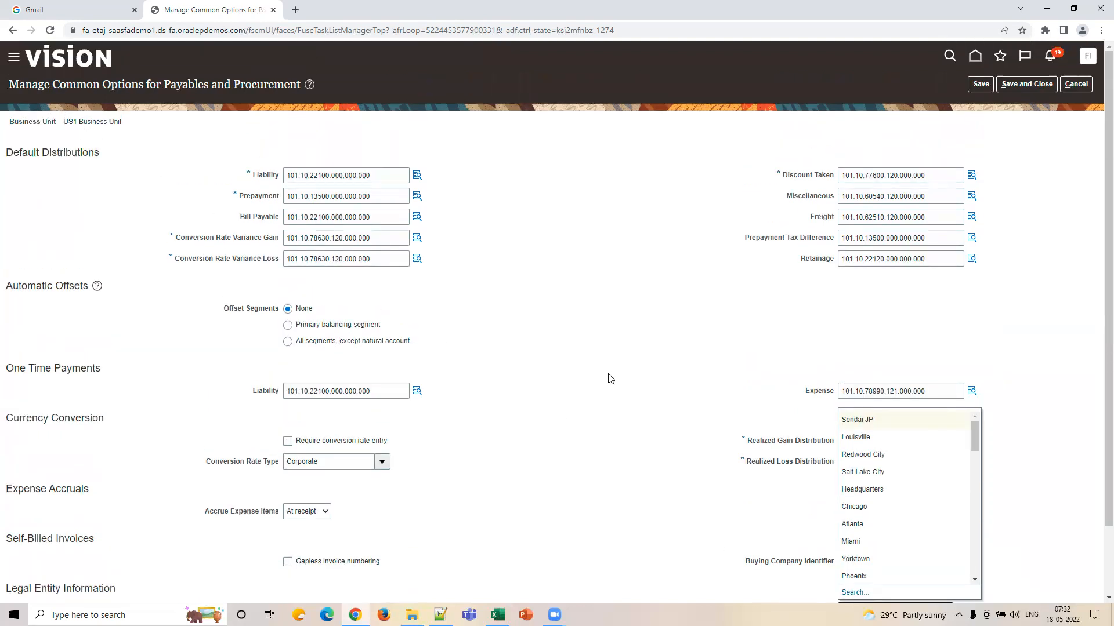
{"action": "scroll", "coordinate": [609, 378], "scroll_direction": "down", "scroll_amount": 2}
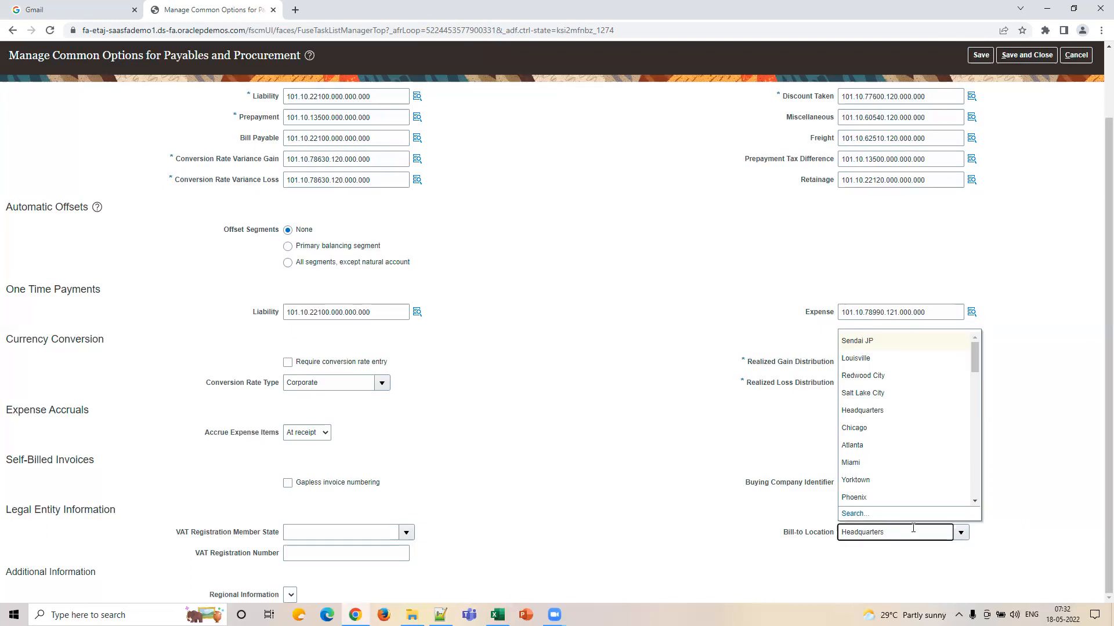
{"action": "left_click_drag", "start_coordinate": [909, 534], "coordinate": [766, 533]}
{"action": "left_click", "coordinate": [857, 544]}
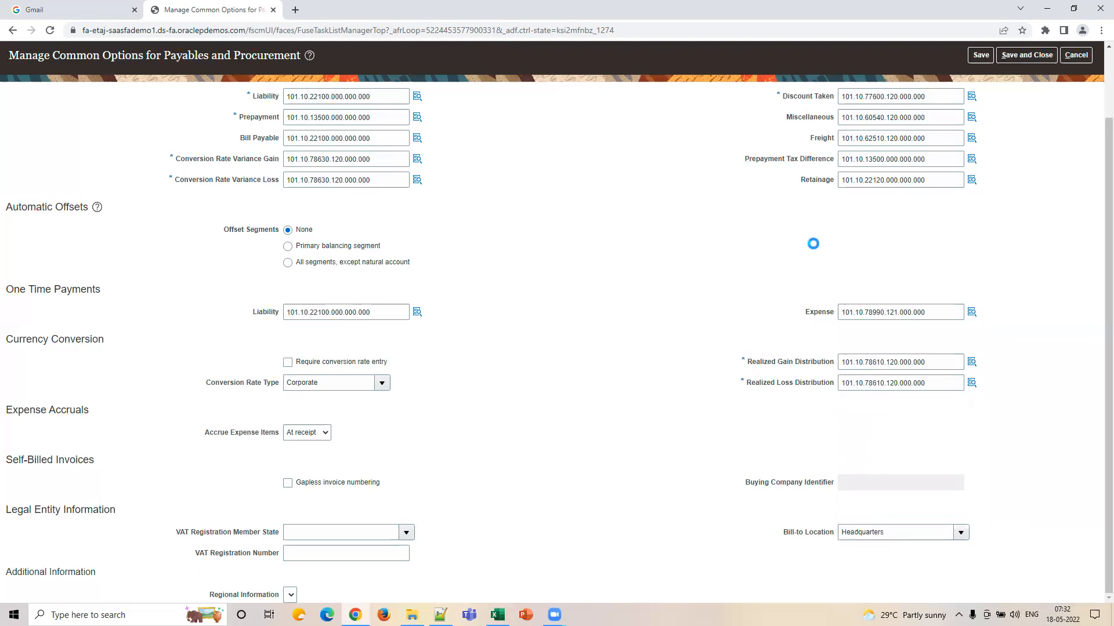
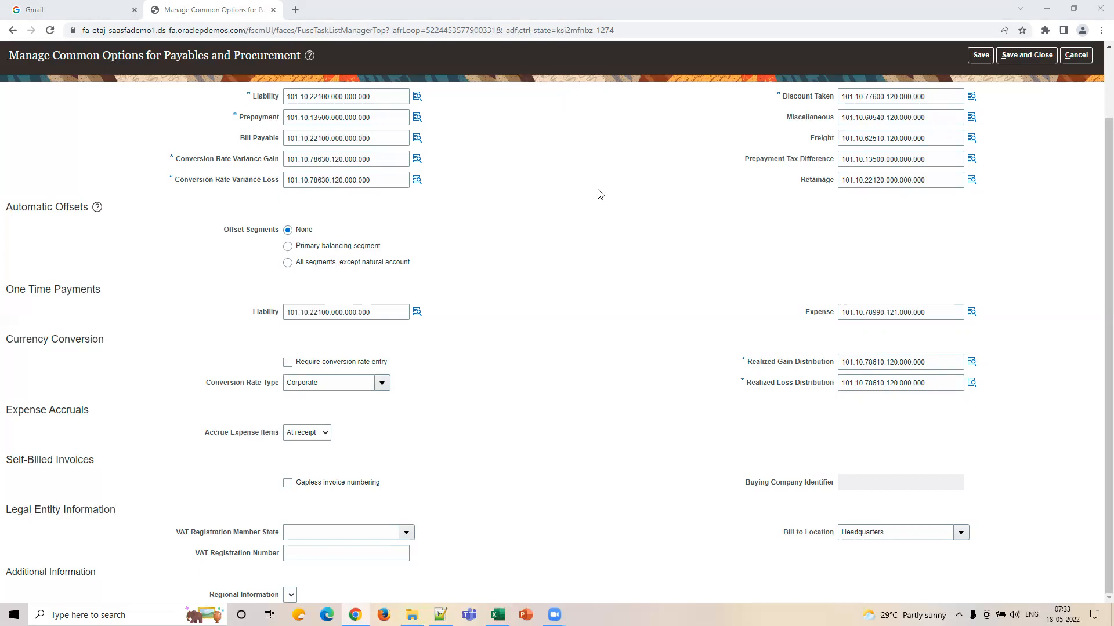
Step: Look over all the common option sections for US1 Business Unit, from Default Distributions to Additional Information
{"action": "scroll", "coordinate": [704, 239], "scroll_direction": "up", "scroll_amount": 2}
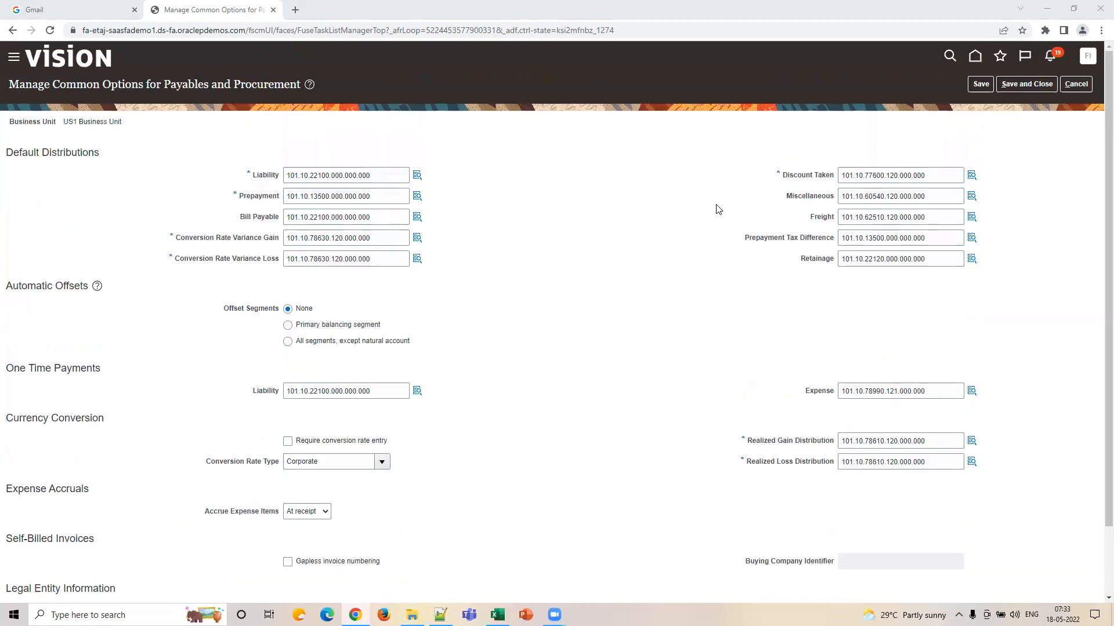
{"action": "scroll", "coordinate": [725, 502], "scroll_direction": "down", "scroll_amount": 2}
{"action": "scroll", "coordinate": [724, 507], "scroll_direction": "up", "scroll_amount": 2}
{"action": "scroll", "coordinate": [551, 203], "scroll_direction": "down", "scroll_amount": 2}
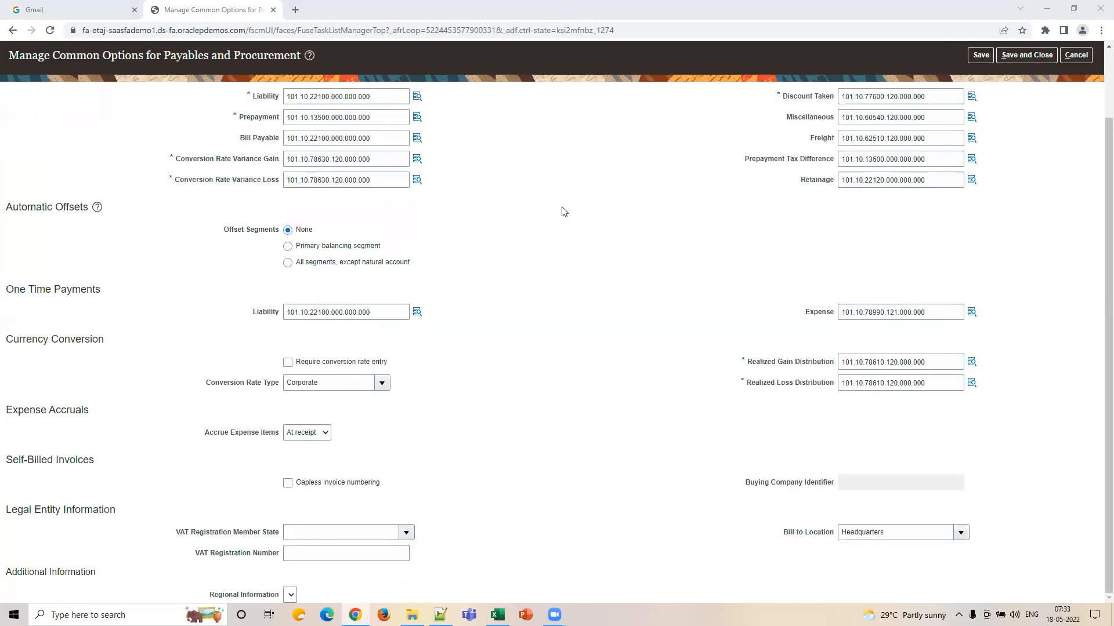
{"action": "scroll", "coordinate": [606, 247], "scroll_direction": "up", "scroll_amount": 2}
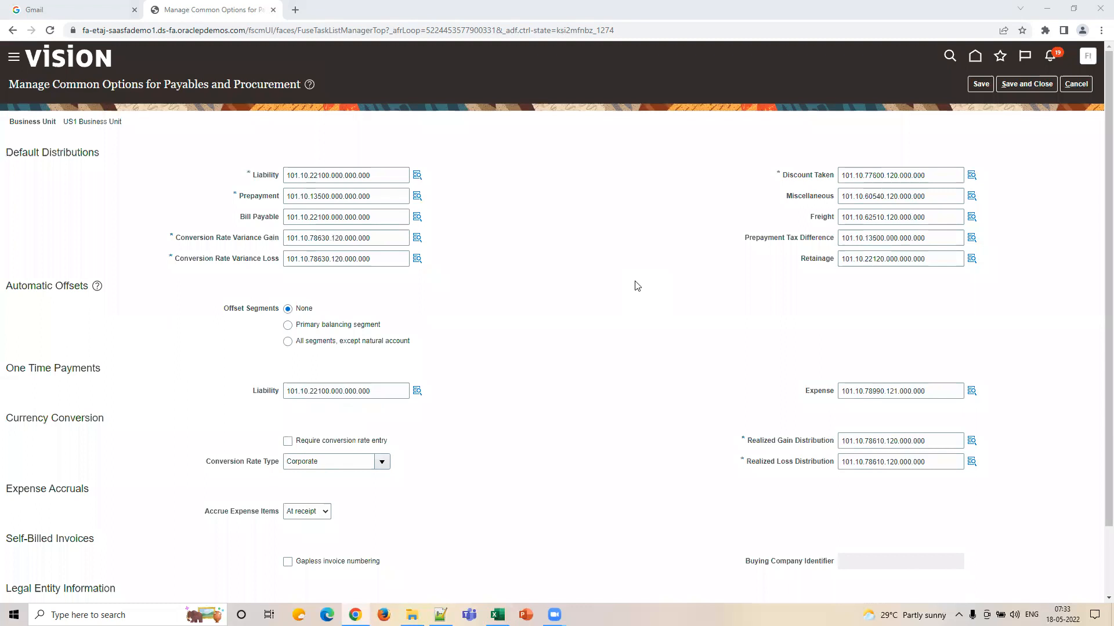
{"action": "scroll", "coordinate": [573, 377], "scroll_direction": "down", "scroll_amount": 2}
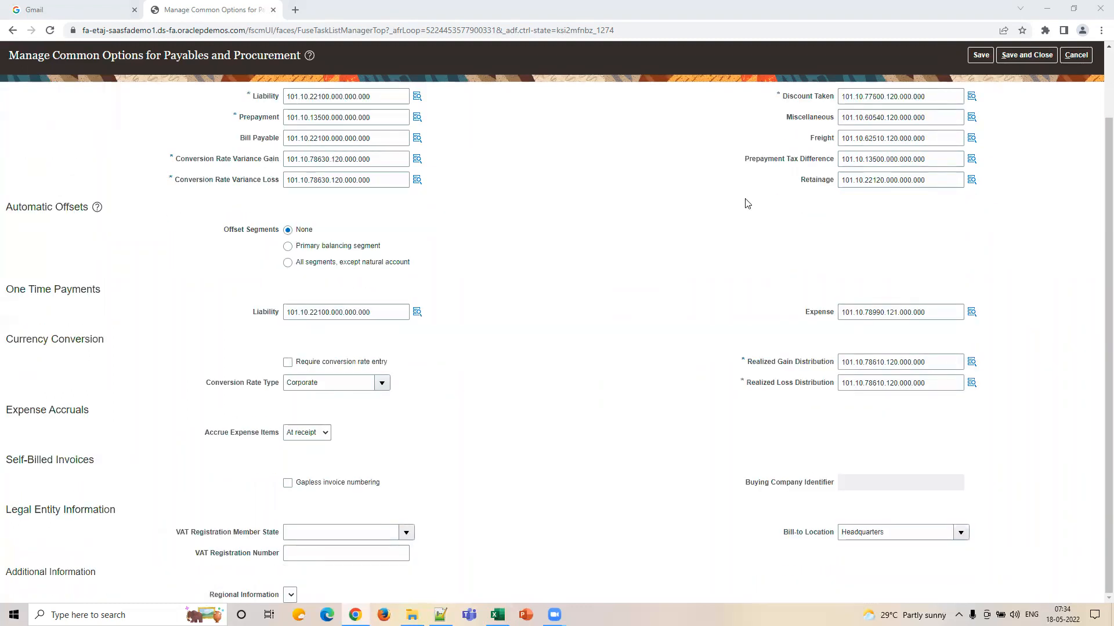
{"action": "scroll", "coordinate": [761, 320], "scroll_direction": "up", "scroll_amount": 2}
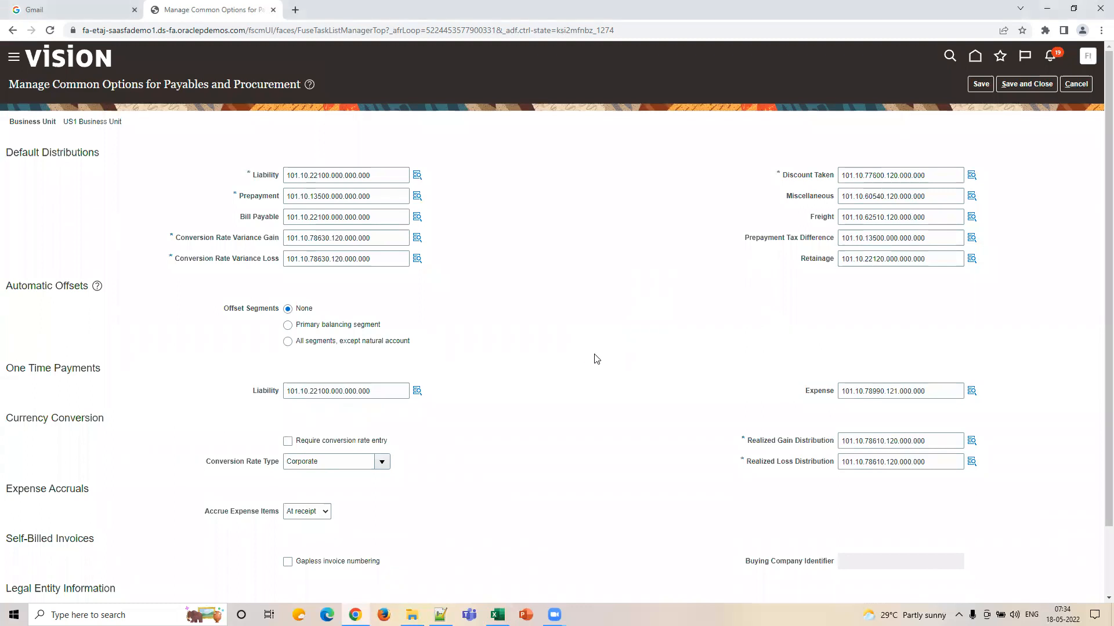
{"action": "scroll", "coordinate": [597, 359], "scroll_direction": "down", "scroll_amount": 2}
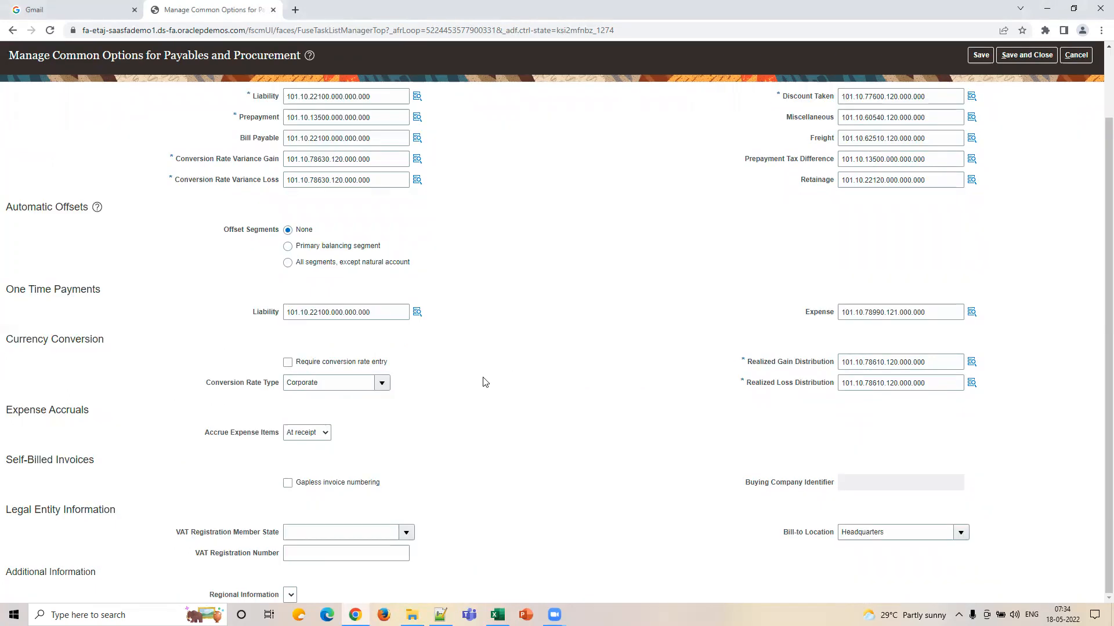
Step: Examine the Conversion Rate Type value under Currency Conversion
{"action": "left_click", "coordinate": [341, 389]}
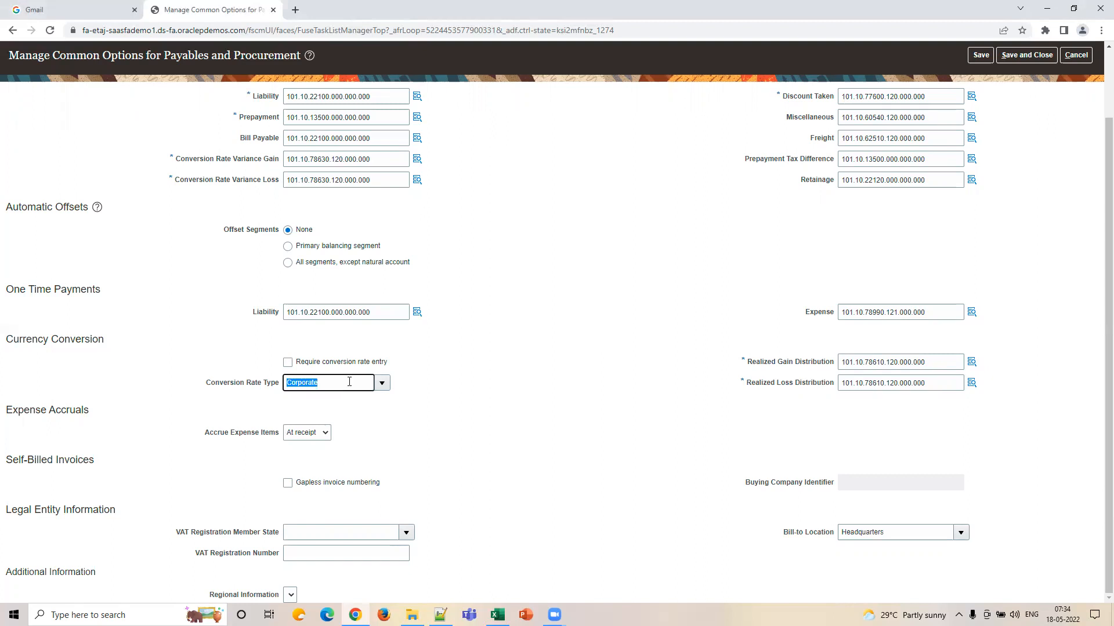
{"action": "left_click", "coordinate": [349, 382]}
{"action": "double_click", "coordinate": [344, 383]}
{"action": "left_click", "coordinate": [343, 383]}
{"action": "left_click_drag", "start_coordinate": [296, 383], "coordinate": [269, 382]}
{"action": "double_click", "coordinate": [317, 388]}
{"action": "left_click", "coordinate": [534, 373]}
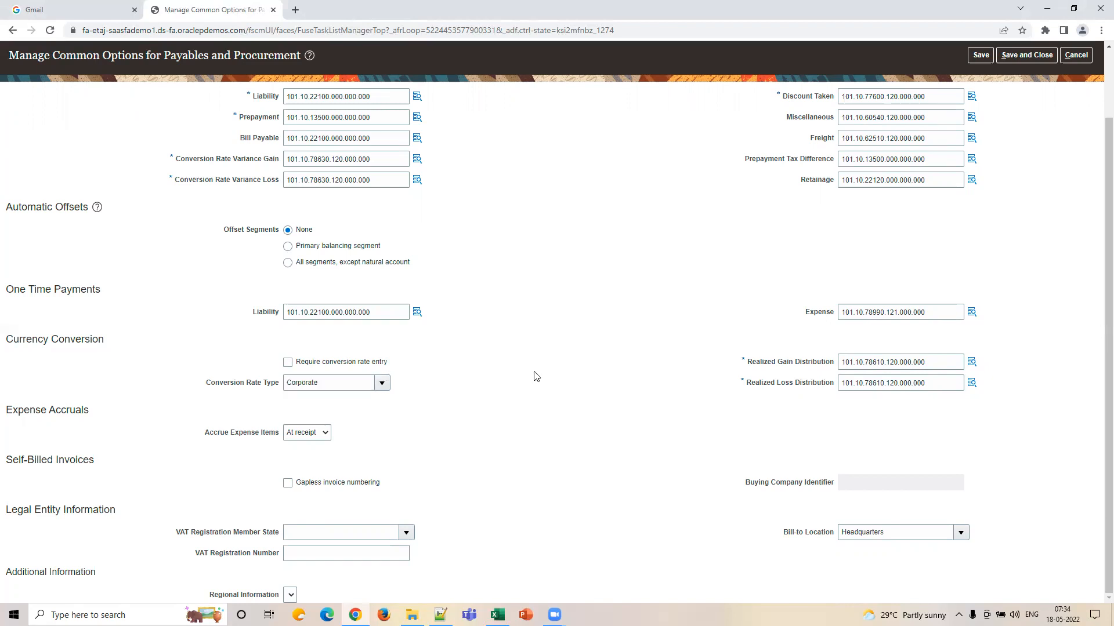
Step: Save the common options for Payables and Procurement and return to the Payables setup task list
{"action": "scroll", "coordinate": [711, 393], "scroll_direction": "up", "scroll_amount": 3}
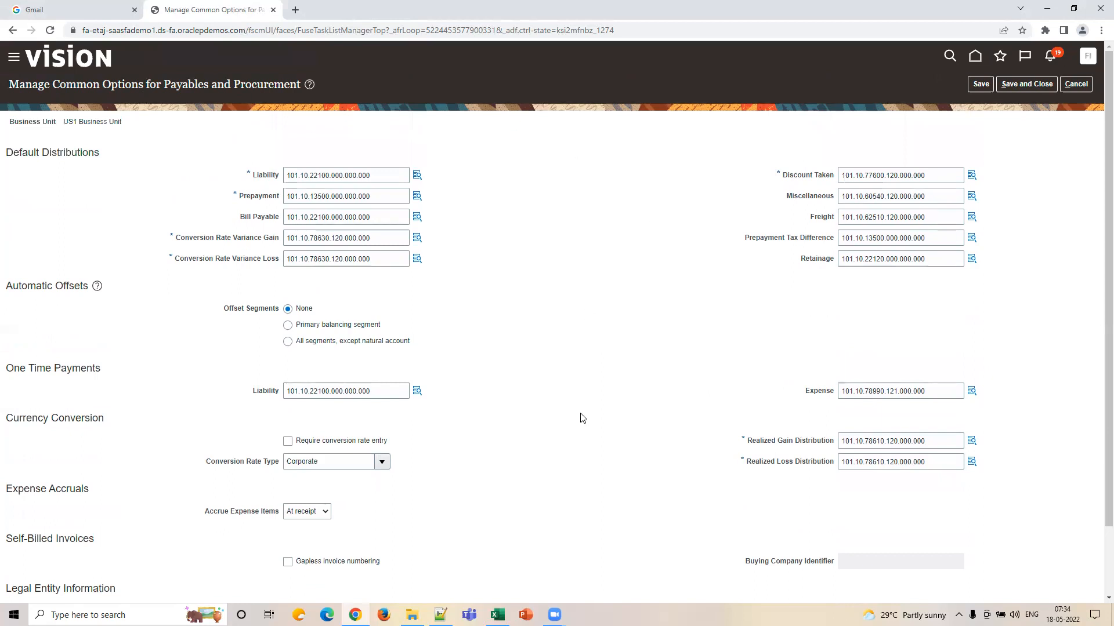
{"action": "scroll", "coordinate": [583, 453], "scroll_direction": "down", "scroll_amount": 1}
{"action": "scroll", "coordinate": [584, 469], "scroll_direction": "up", "scroll_amount": 1}
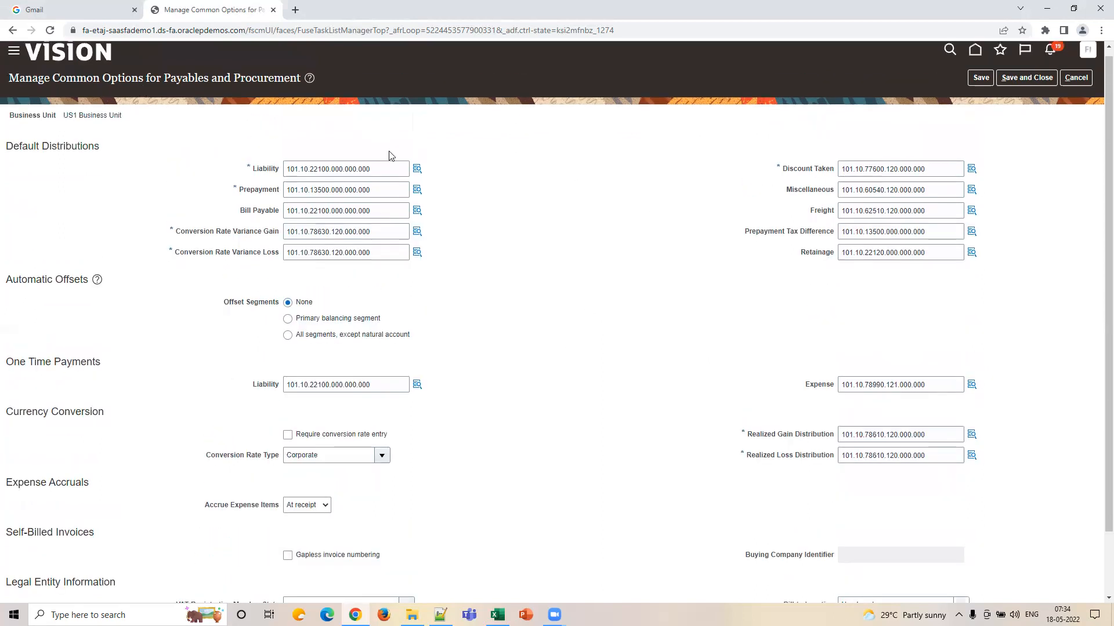
{"action": "scroll", "coordinate": [391, 156], "scroll_direction": "up", "scroll_amount": 1}
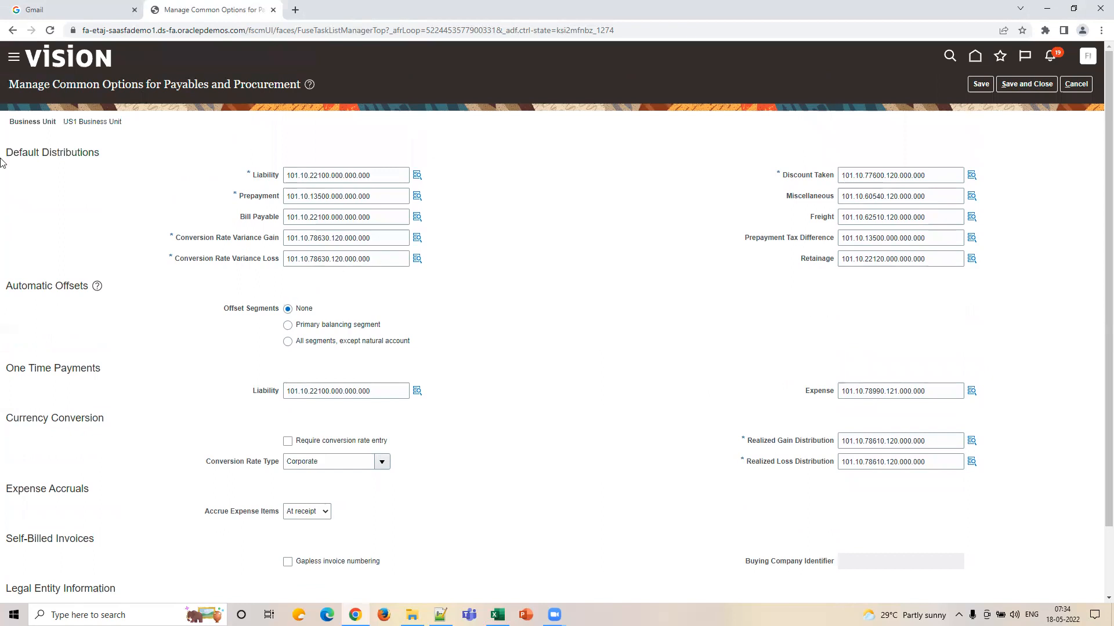
{"action": "left_click", "coordinate": [1027, 87]}
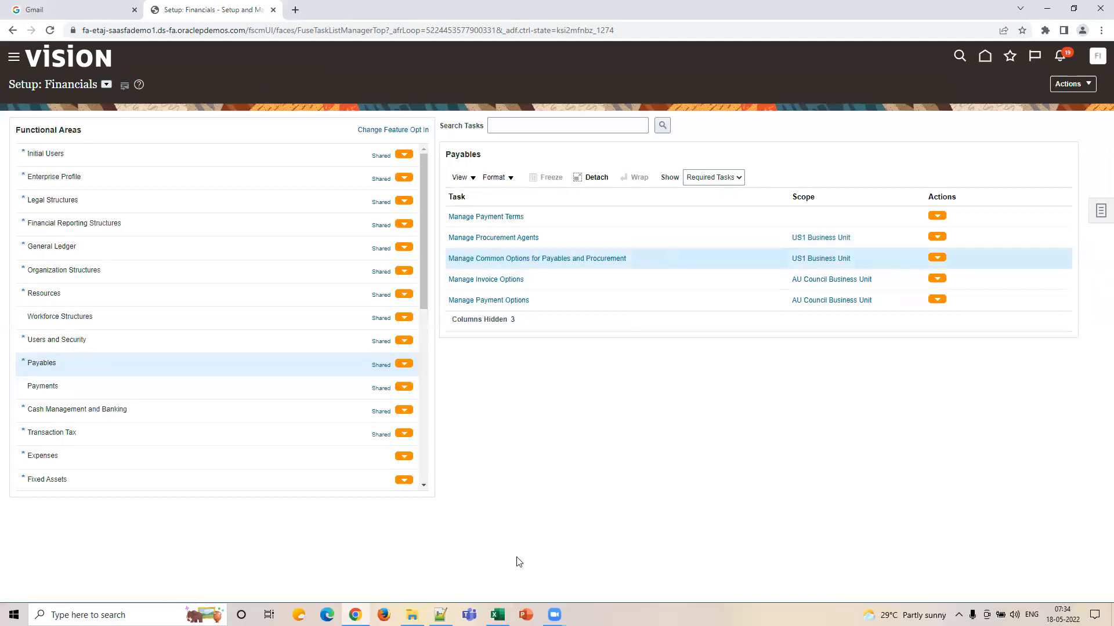
Step: Switch to the Excel setup list and check the AP entries following the common options setup
{"action": "left_click", "coordinate": [498, 614]}
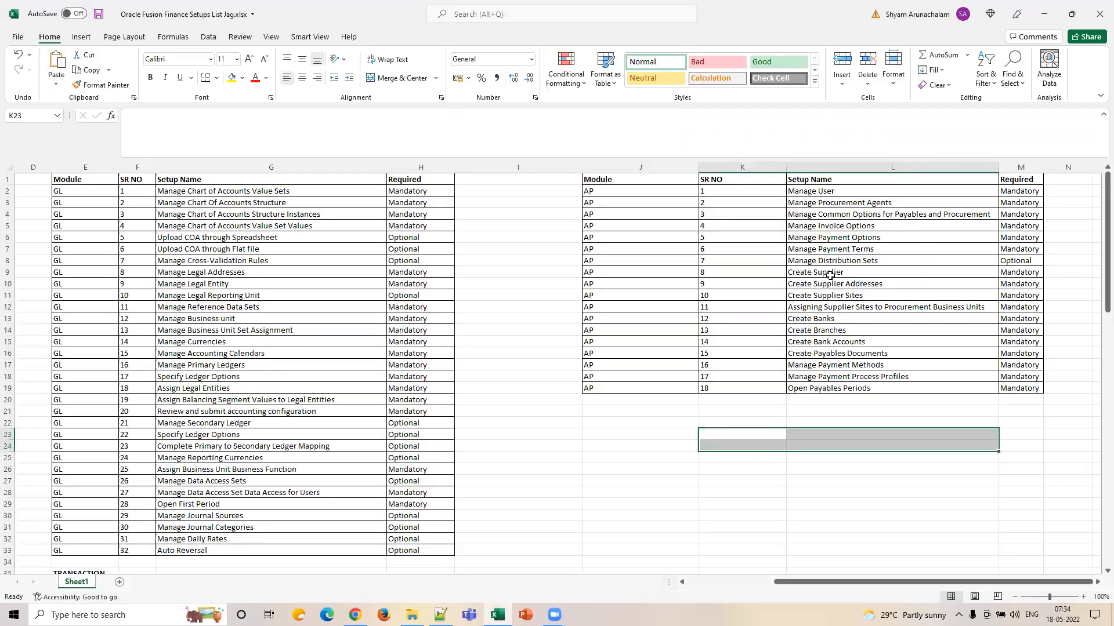
{"action": "left_click", "coordinate": [837, 232]}
{"action": "left_click_drag", "start_coordinate": [837, 232], "coordinate": [837, 239]}
Step: Switch back to Chrome and open the Manage Invoice Options task with its scope set to US1 Business Unit
{"action": "left_click", "coordinate": [355, 615]}
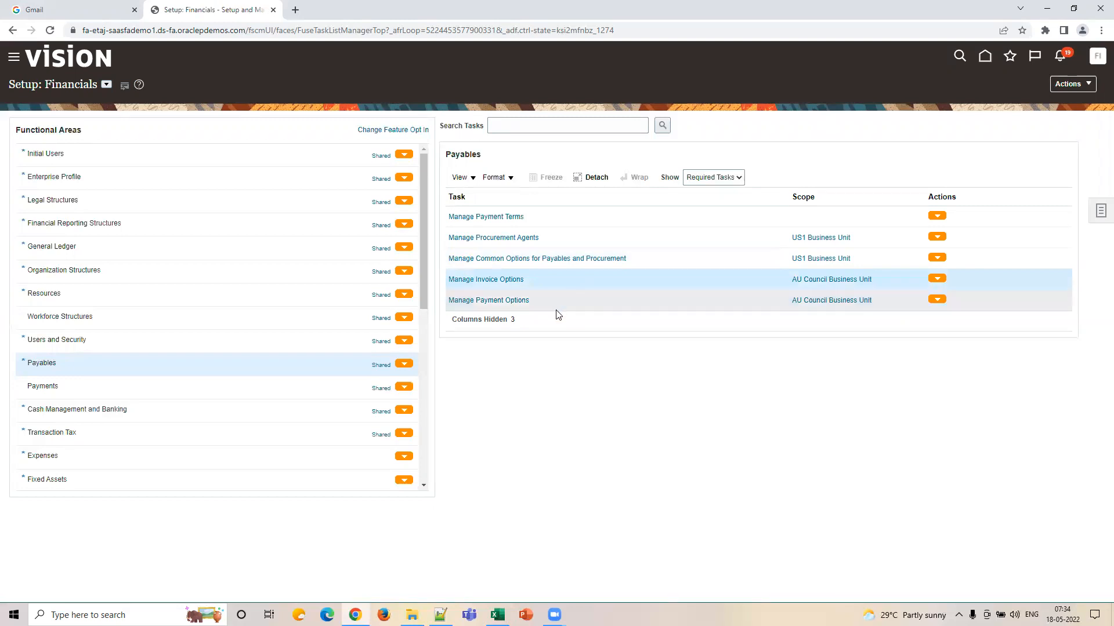
{"action": "left_click", "coordinate": [649, 258]}
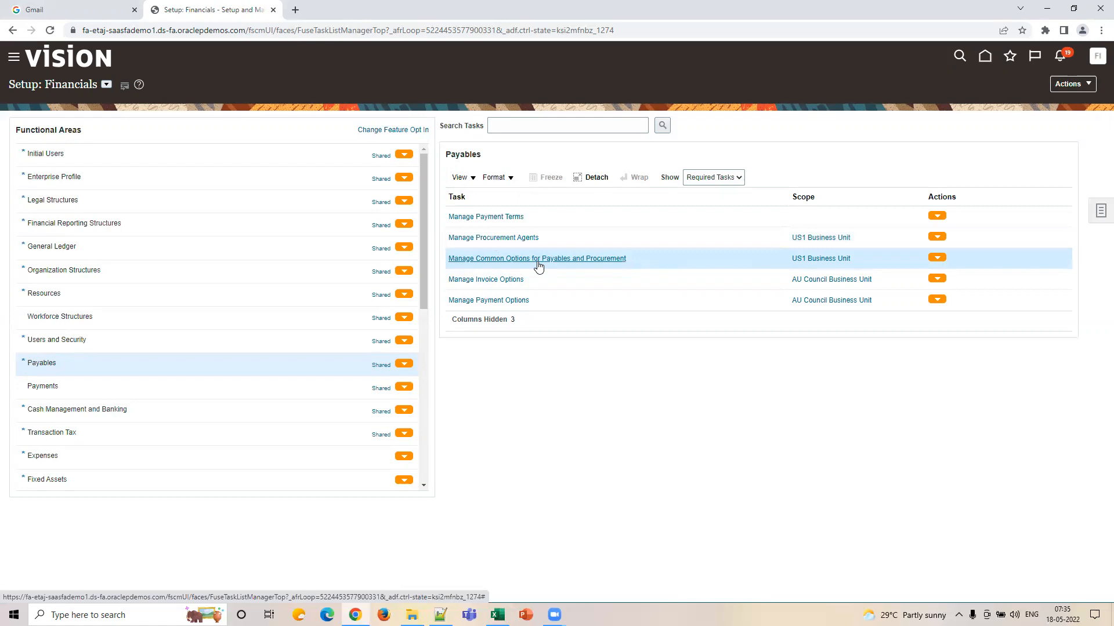
{"action": "left_click", "coordinate": [575, 279]}
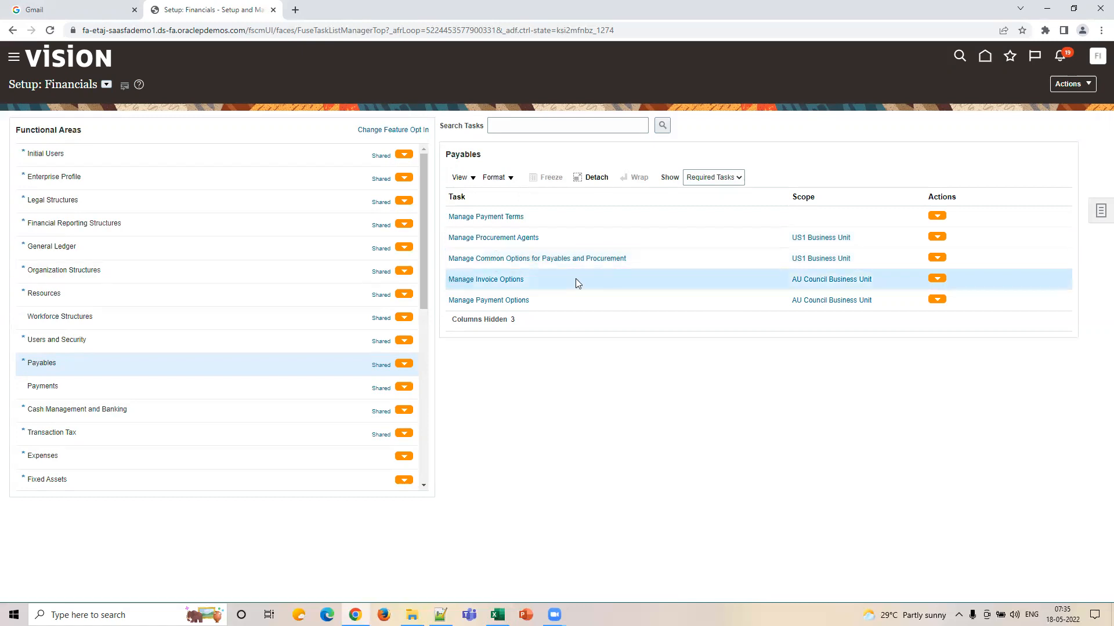
{"action": "left_click", "coordinate": [815, 279]}
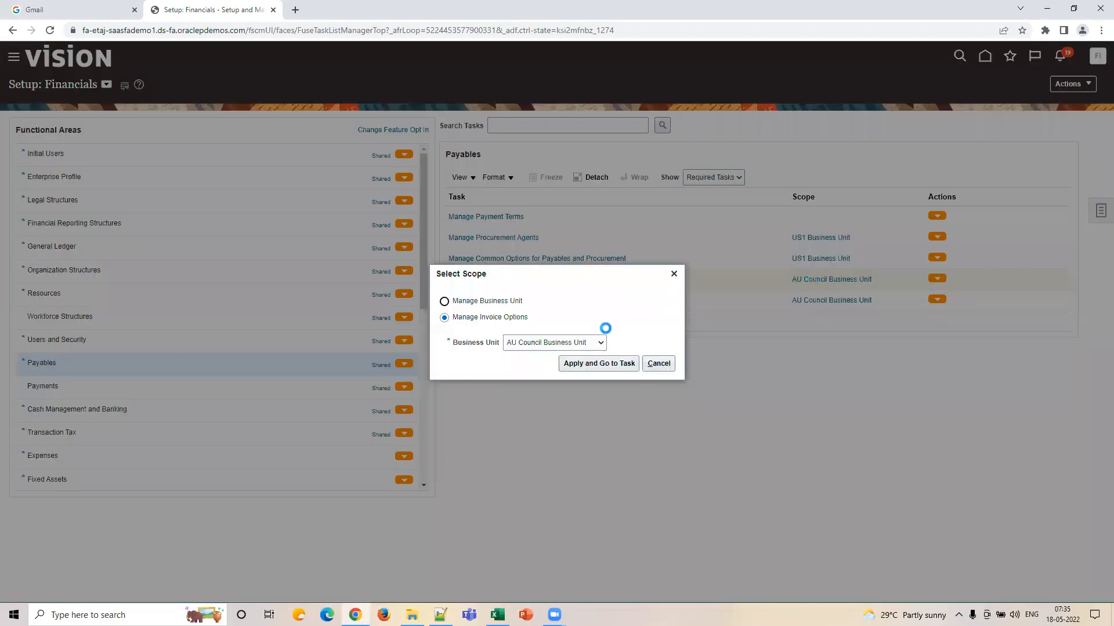
{"action": "left_click", "coordinate": [590, 342]}
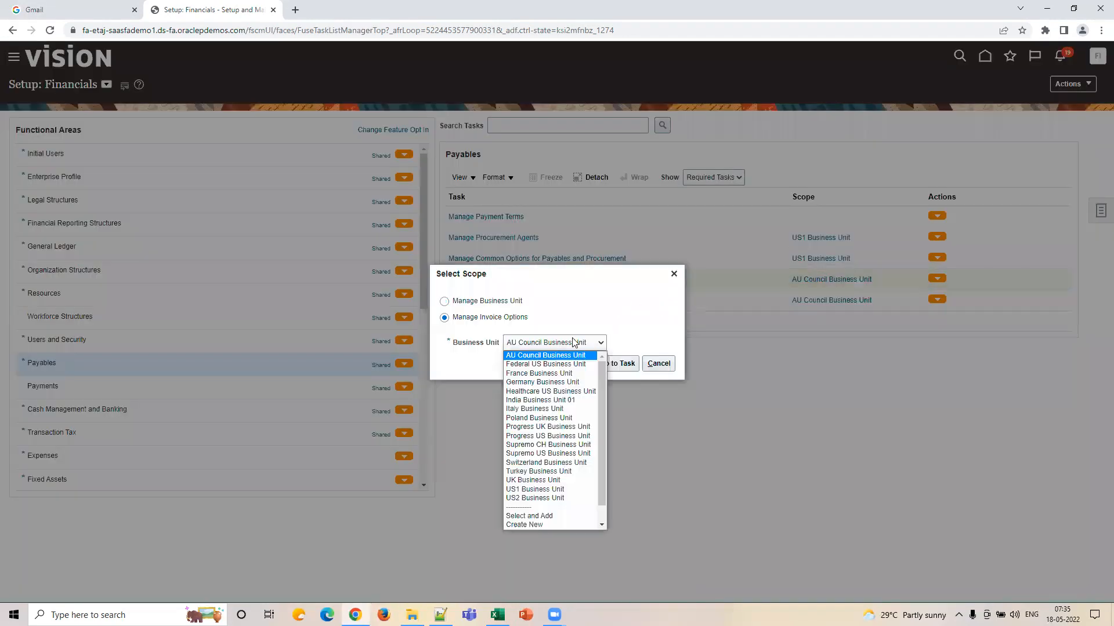
{"action": "left_click", "coordinate": [563, 490]}
{"action": "left_click", "coordinate": [622, 364]}
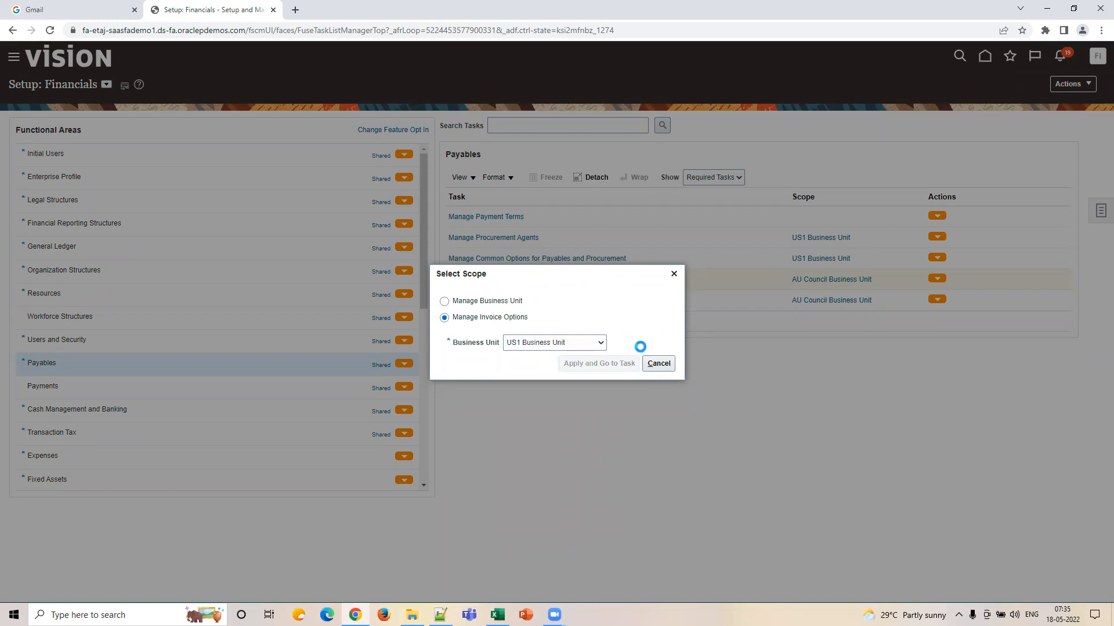
Step: Review the invoice options for US1 Business Unit, from Invoice Entry through Self-Service Invoices
{"action": "scroll", "coordinate": [738, 413], "scroll_direction": "down", "scroll_amount": 5}
{"action": "scroll", "coordinate": [738, 413], "scroll_direction": "up", "scroll_amount": 6}
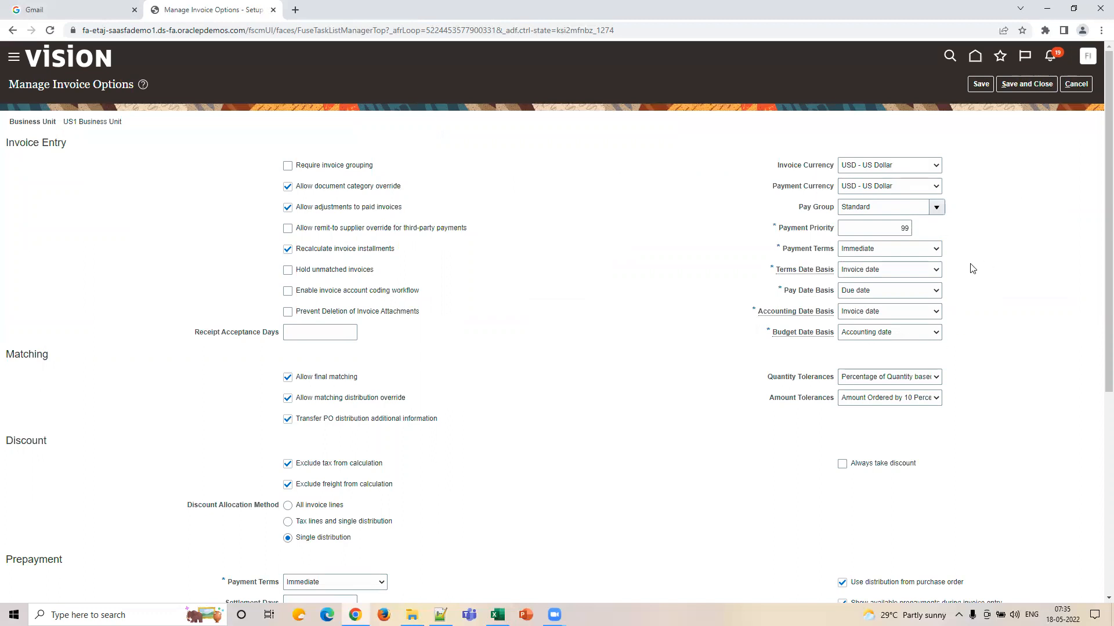
{"action": "scroll", "coordinate": [484, 397], "scroll_direction": "down", "scroll_amount": 5}
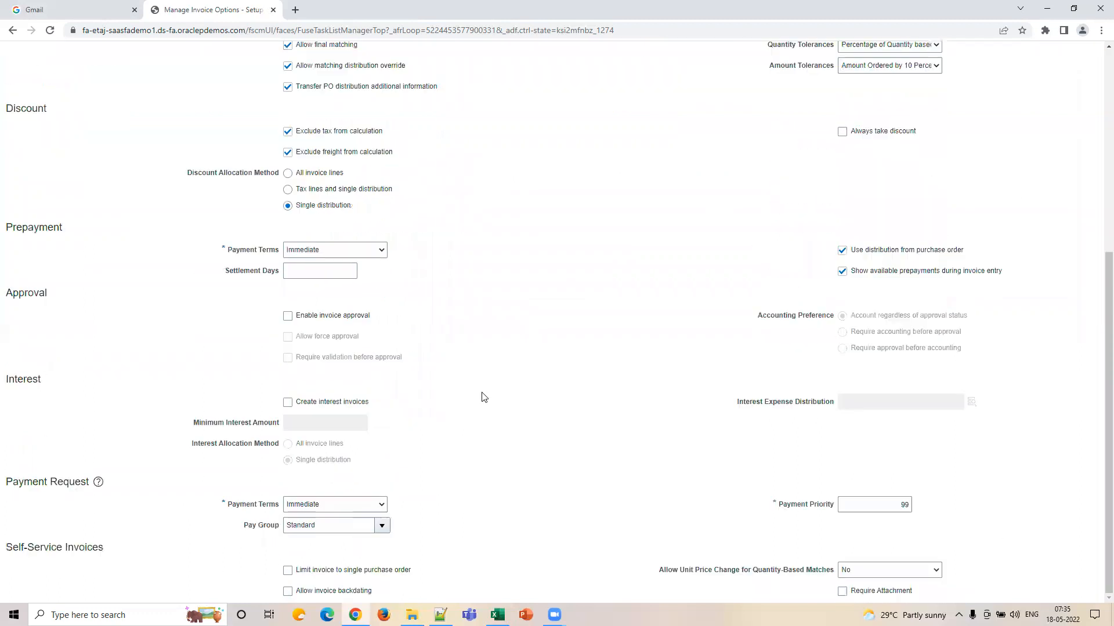
{"action": "scroll", "coordinate": [496, 250], "scroll_direction": "up", "scroll_amount": 3}
{"action": "scroll", "coordinate": [442, 380], "scroll_direction": "down", "scroll_amount": 2}
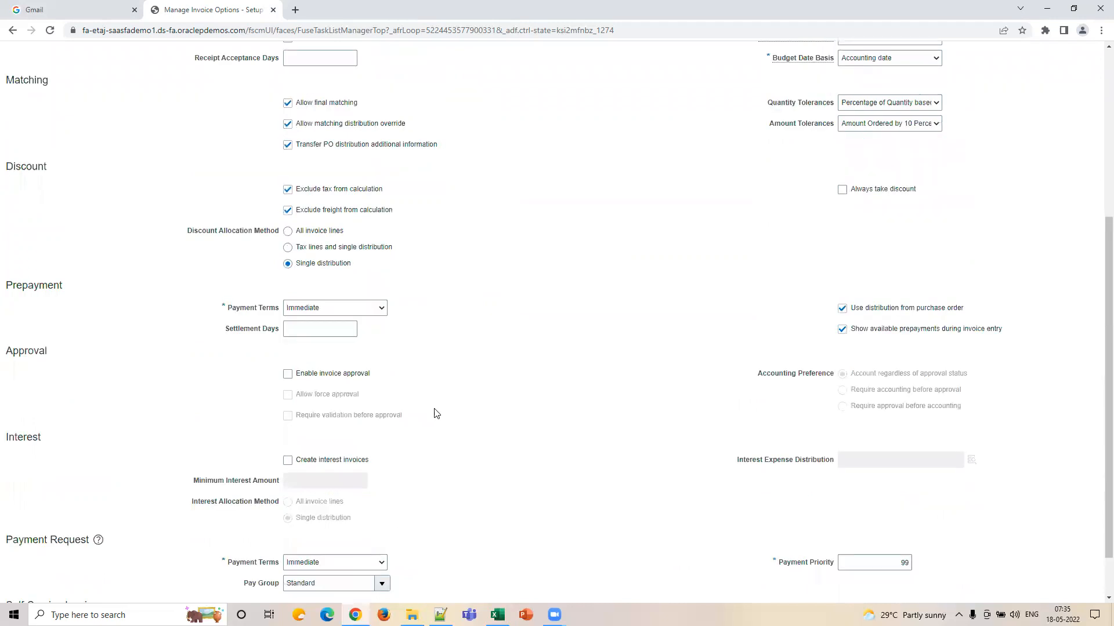
{"action": "scroll", "coordinate": [447, 441], "scroll_direction": "down", "scroll_amount": 1}
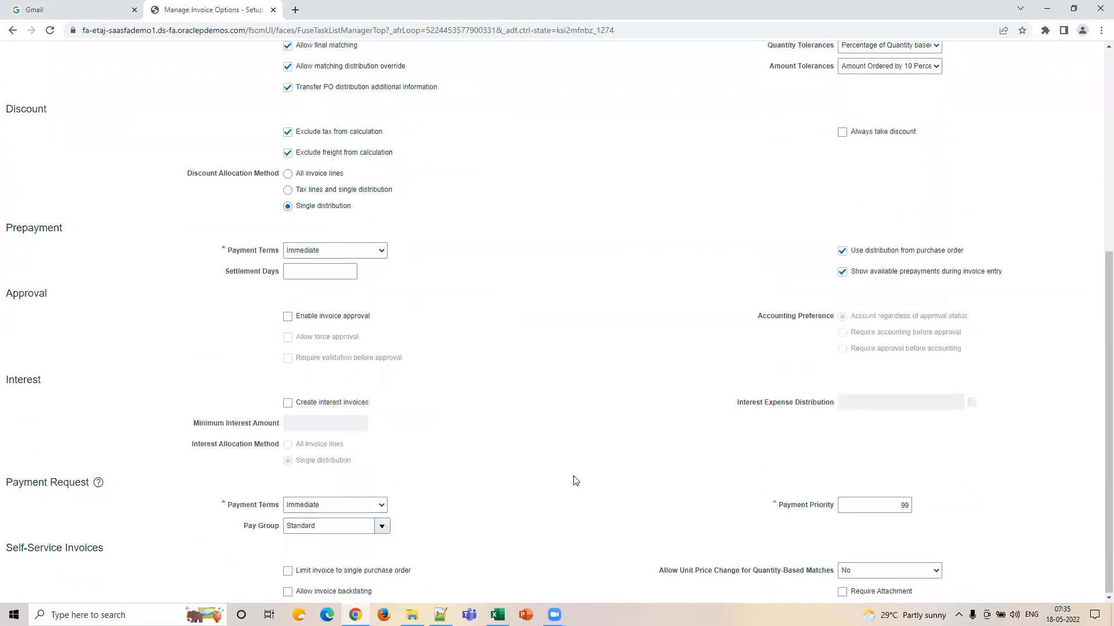
{"action": "scroll", "coordinate": [575, 464], "scroll_direction": "up", "scroll_amount": 5}
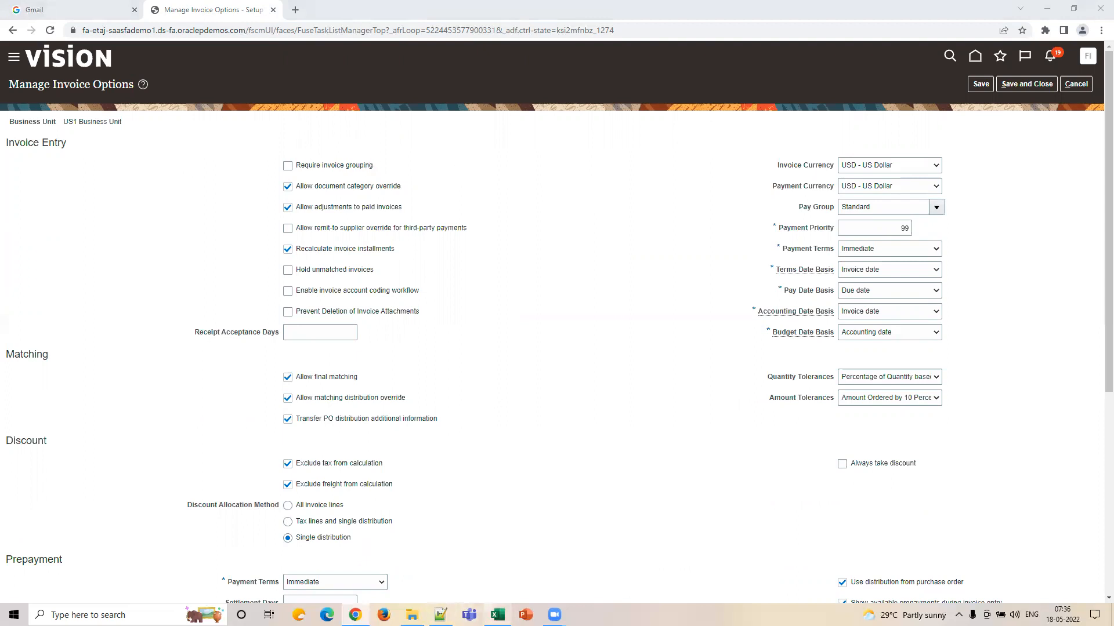
Step: Switch to the Excel setup list and enter 1000 in cell J23
{"action": "left_click", "coordinate": [497, 615]}
{"action": "left_click", "coordinate": [627, 433]}
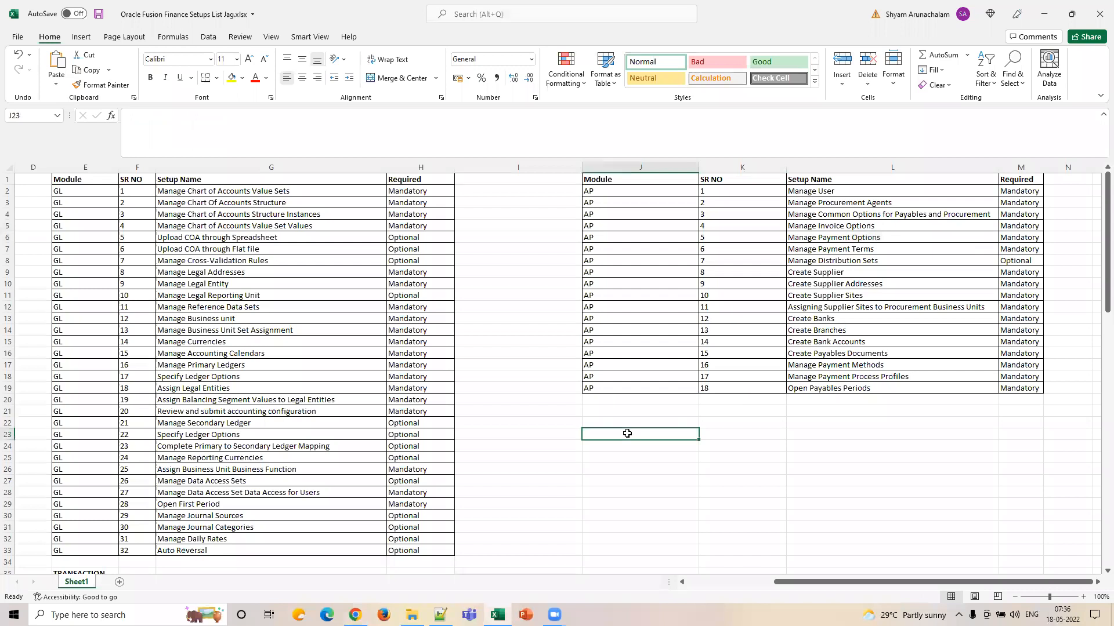
{"action": "type", "text": "1000"}
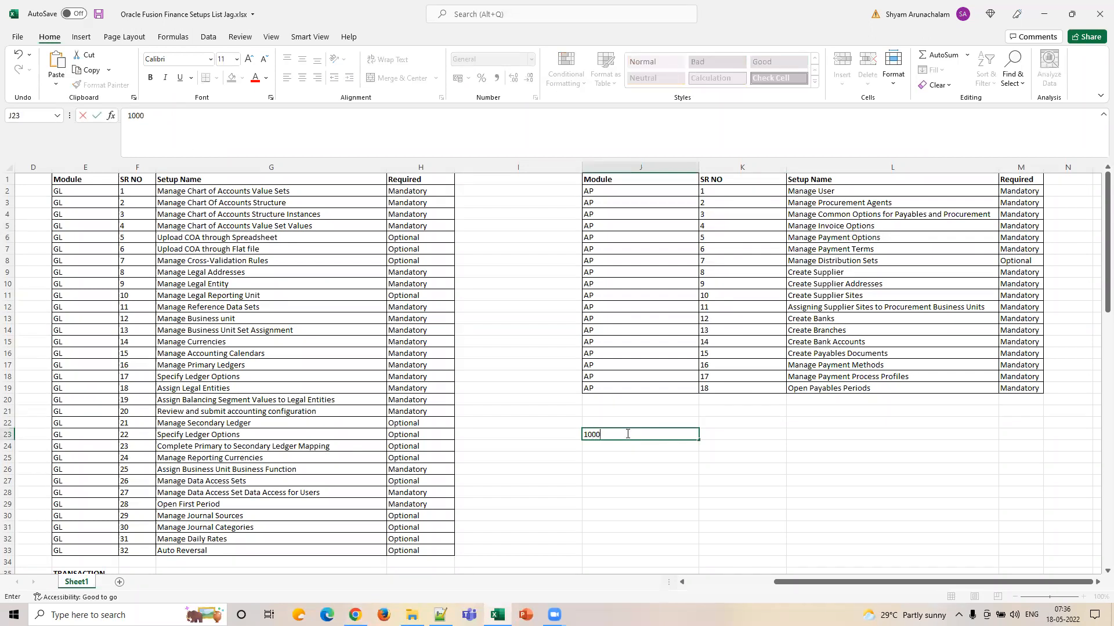
Step: Enter 1000 in J23 and list Standard, CM and DM down cells J25 to J27
{"action": "key", "text": "Return"}
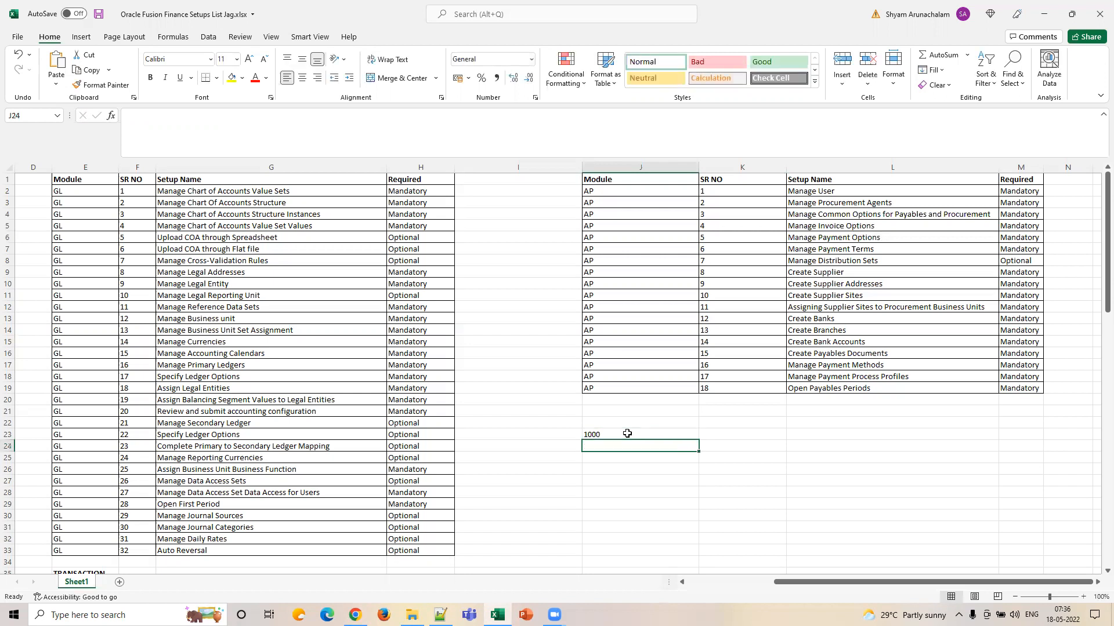
{"action": "left_click", "coordinate": [640, 457]}
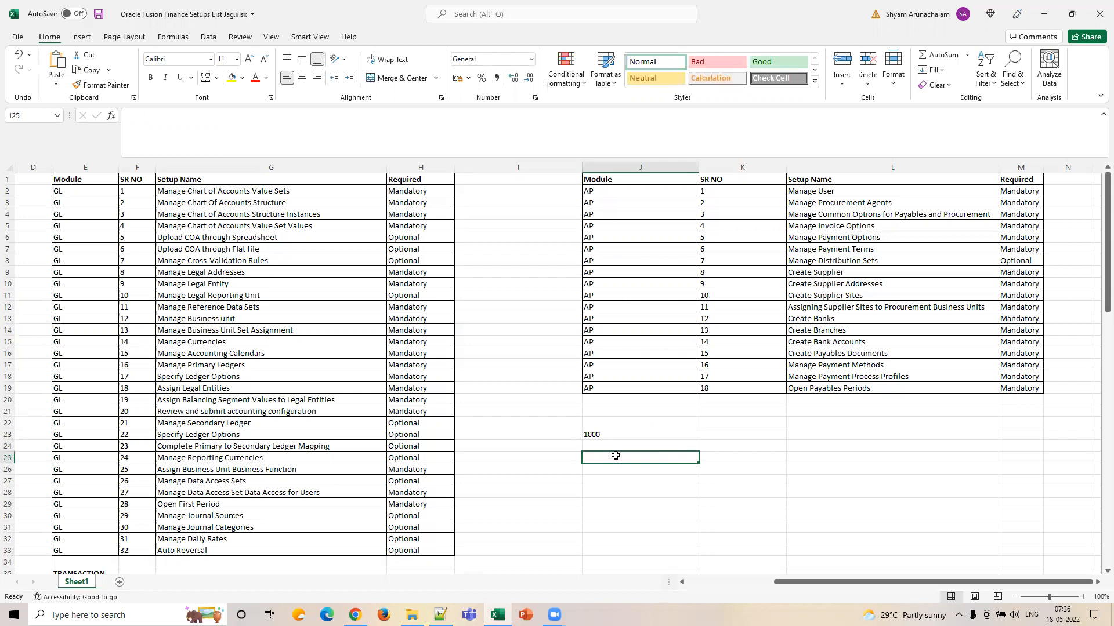
{"action": "double_click", "coordinate": [617, 456]}
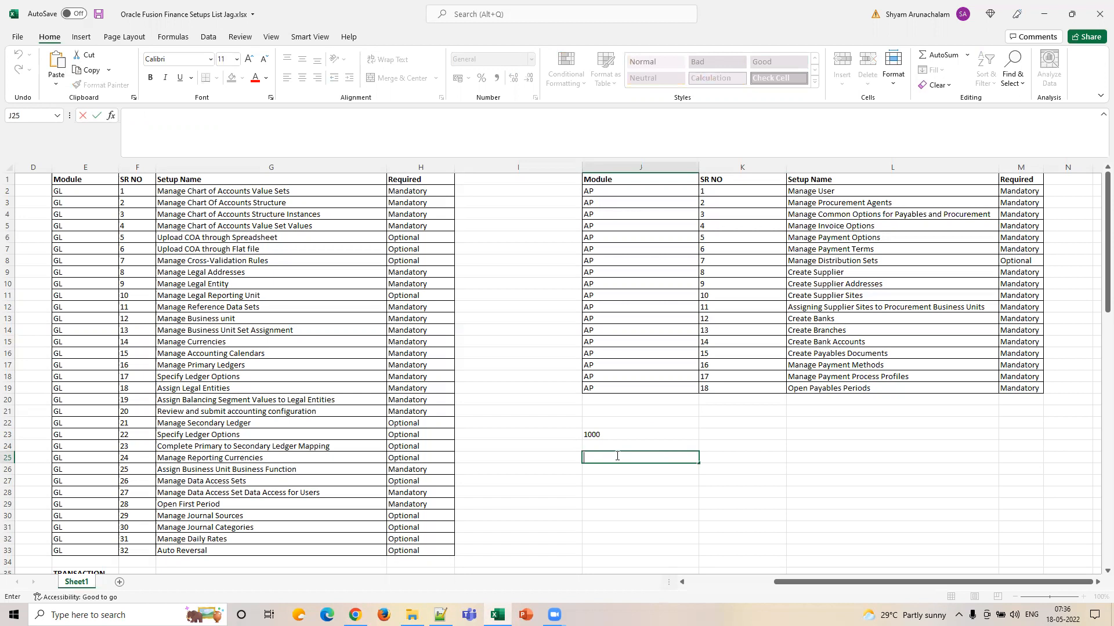
{"action": "type", "text": "Standard"}
{"action": "key", "text": "Return"}
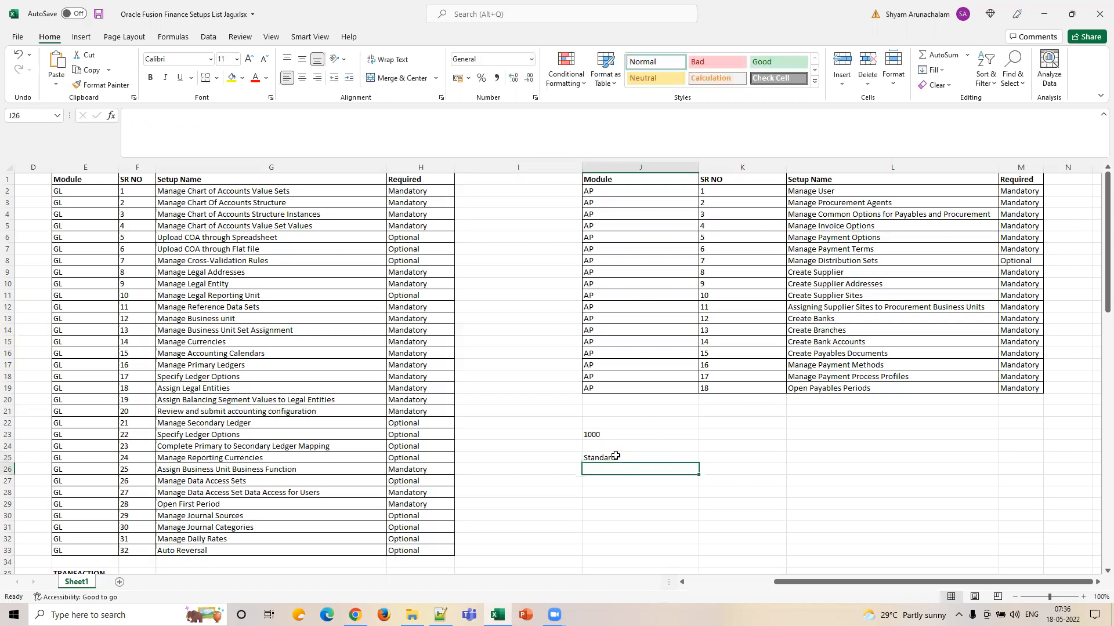
{"action": "type", "text": "CM"}
{"action": "key", "text": "Return"}
{"action": "type", "text": "DM"}
{"action": "left_click", "coordinate": [615, 457]}
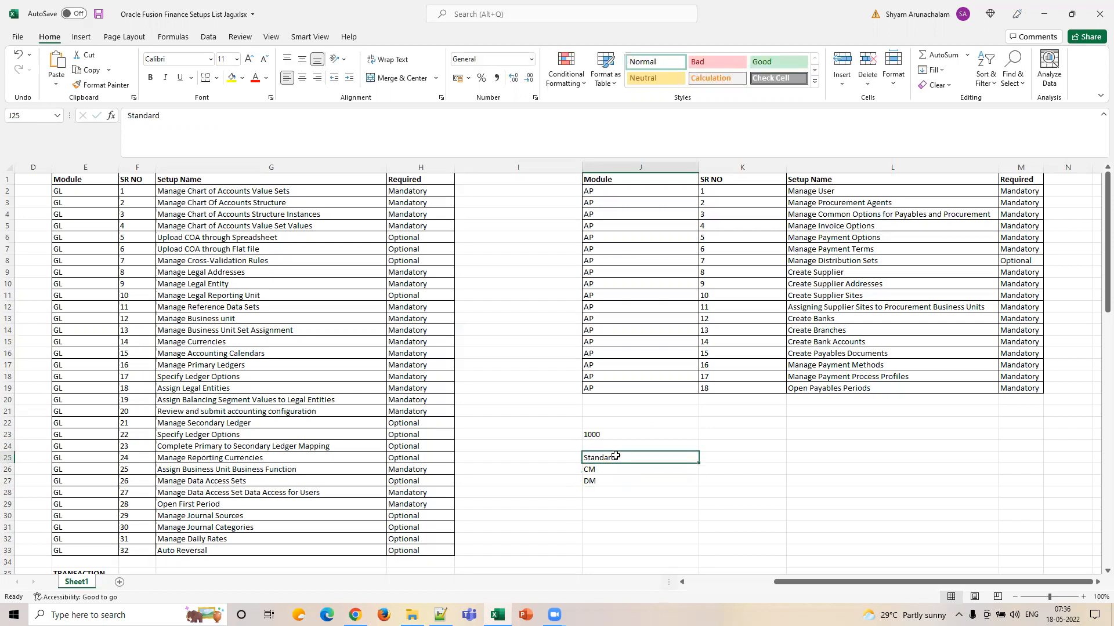
{"action": "key", "text": "Down"}
{"action": "key", "text": "Up"}
{"action": "key", "text": "Down"}
{"action": "key", "text": "Down"}
{"action": "key", "text": "Up"}
{"action": "key", "text": "Up"}
{"action": "key", "text": "Down"}
{"action": "key", "text": "Down"}
{"action": "key", "text": "Up"}
{"action": "key", "text": "Down"}
{"action": "key", "text": "Up"}
{"action": "key", "text": "Up"}
{"action": "key", "text": "Down"}
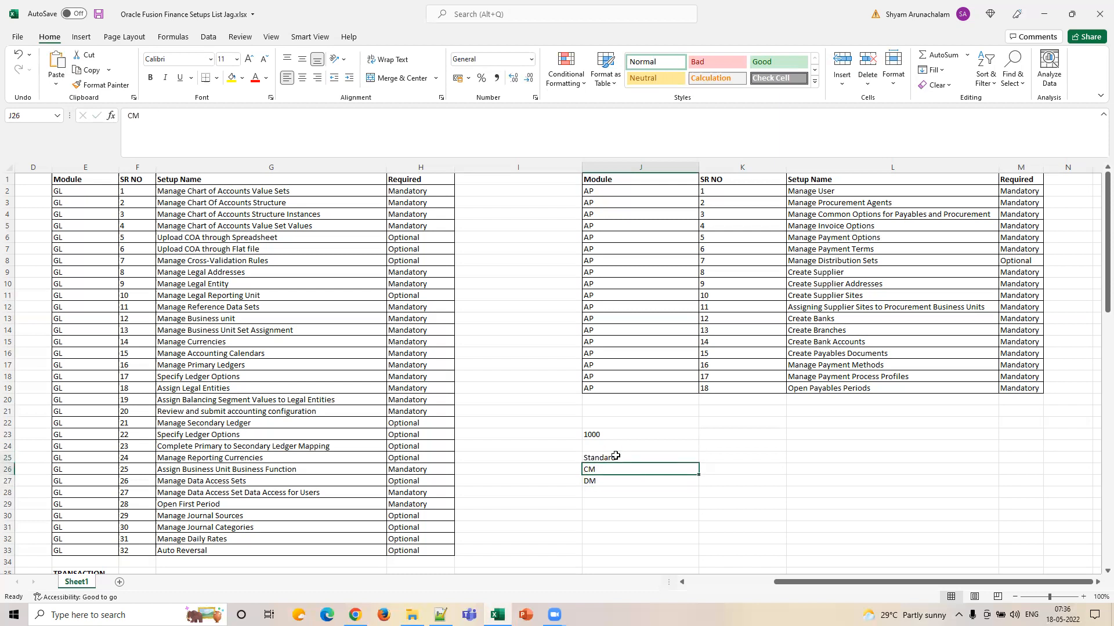
{"action": "key", "text": "Down"}
{"action": "key", "text": "Up"}
{"action": "key", "text": "Up"}
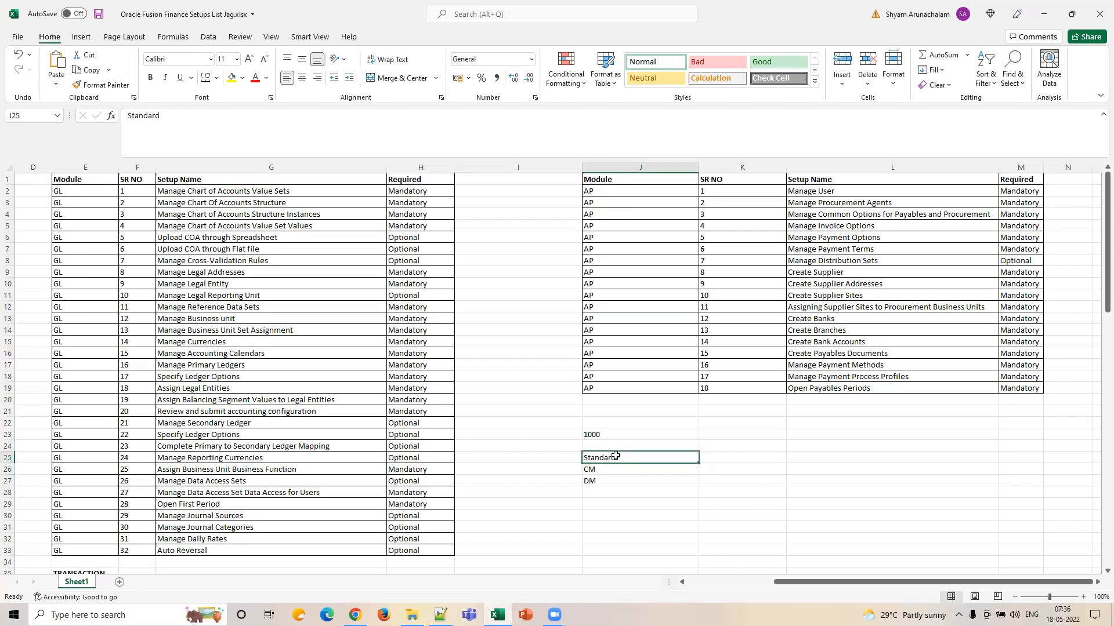
{"action": "key", "text": "Up"}
{"action": "key", "text": "Up"}
Step: Enter the amounts 800 for Standard, 100 for CM and 100 for DM in cells K25 to K27
{"action": "key", "text": "Down"}
{"action": "key", "text": "Down"}
{"action": "key", "text": "Right"}
{"action": "type", "text": "800"}
{"action": "key", "text": "Return"}
{"action": "type", "text": "100"}
{"action": "key", "text": "Return"}
{"action": "type", "text": "100"}
{"action": "key", "text": "Right"}
Step: Label the three amounts AP STD INV, AP CM INV and AP DM INV in cells L25 to L27
{"action": "key", "text": "Up"}
{"action": "key", "text": "Up"}
{"action": "key", "text": "Left"}
{"action": "key", "text": "Left"}
{"action": "key", "text": "Right"}
{"action": "key", "text": "Right"}
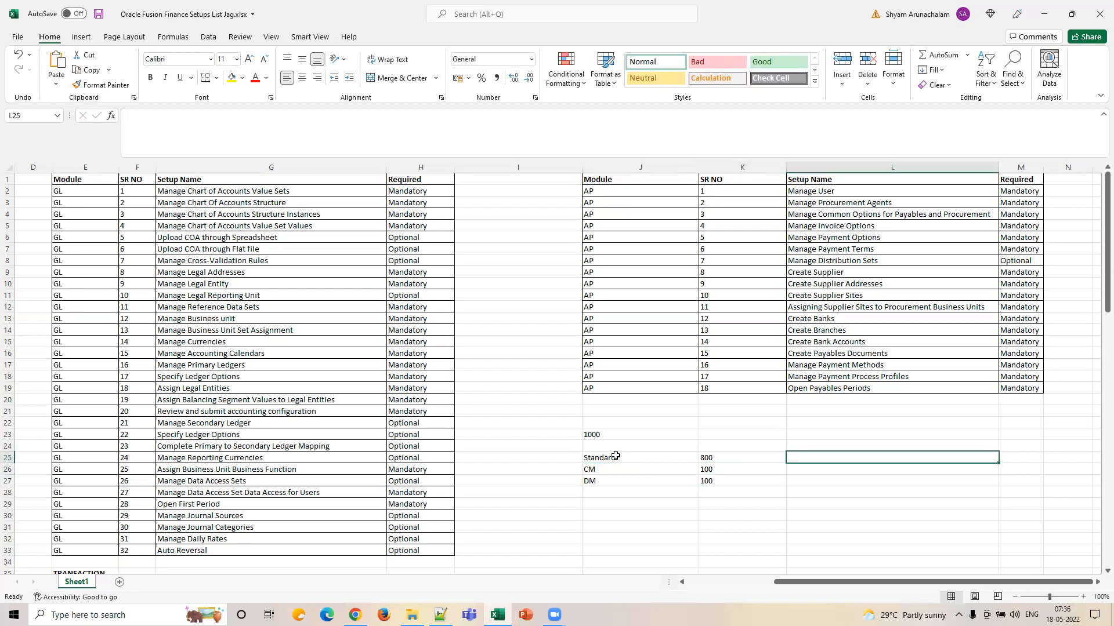
{"action": "type", "text": "AP STD"}
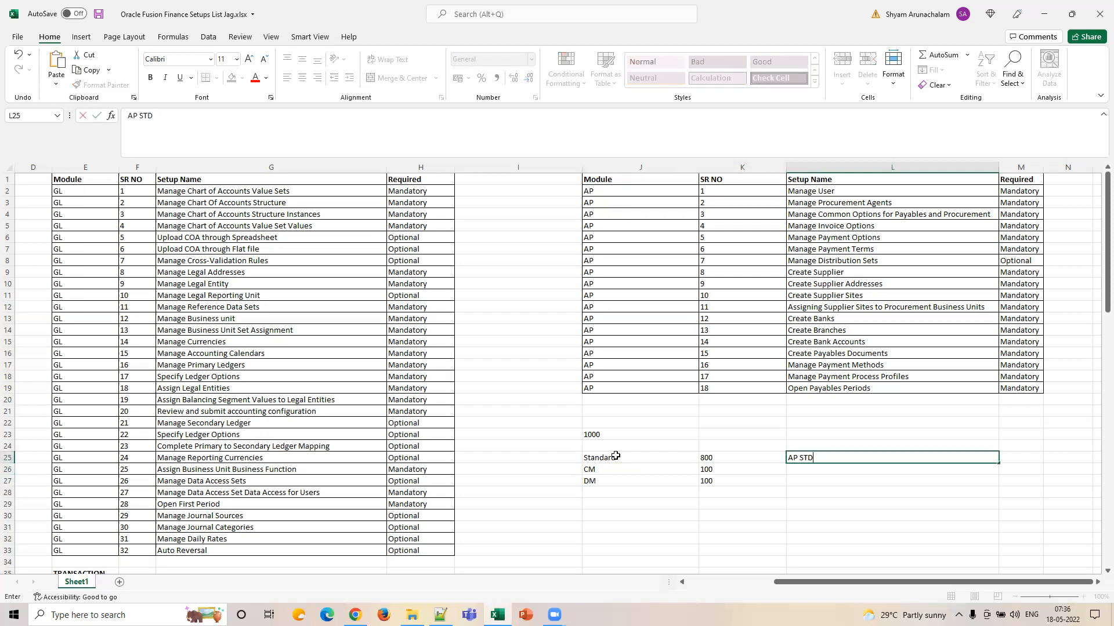
{"action": "type", "text": " INV"}
{"action": "key", "text": "Return"}
{"action": "type", "text": "AP"}
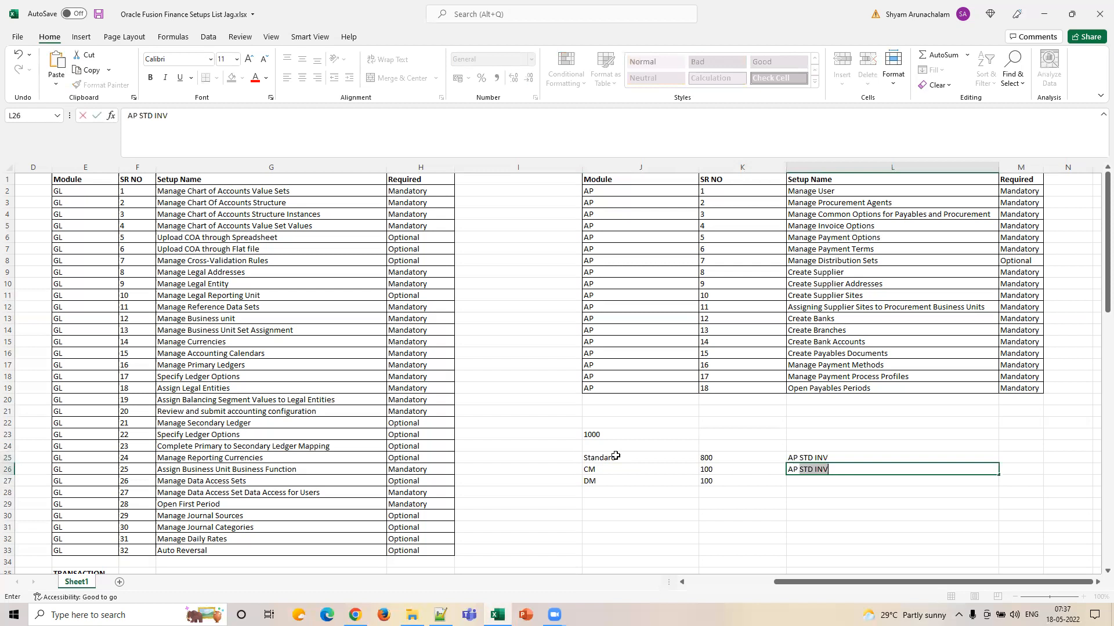
{"action": "type", "text": " CM INV"}
{"action": "key", "text": "Return"}
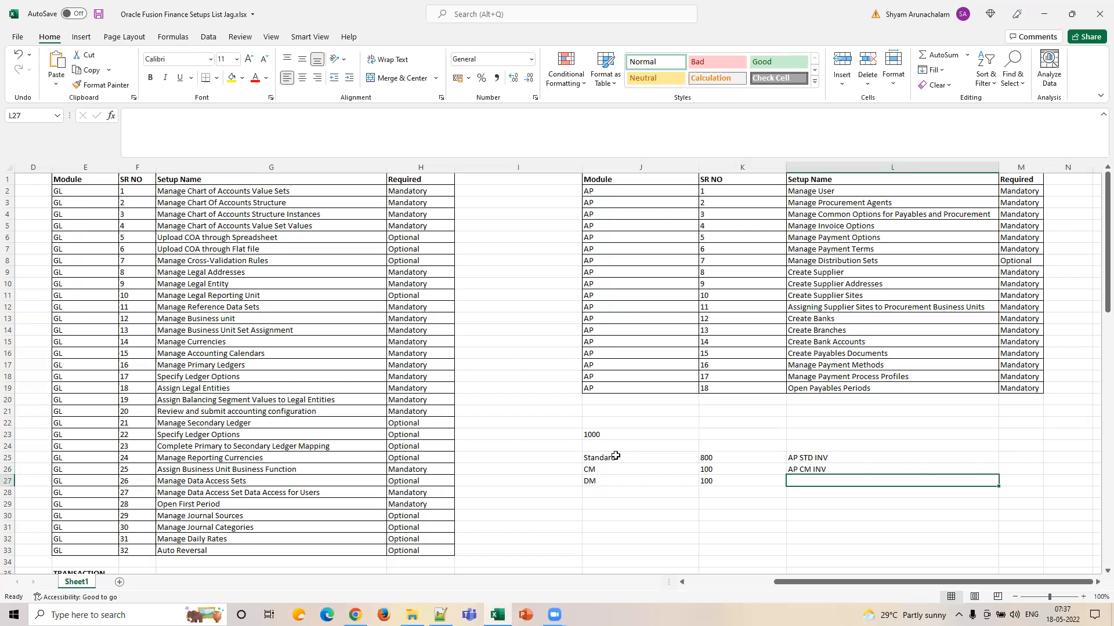
{"action": "type", "text": "AP DM INV"}
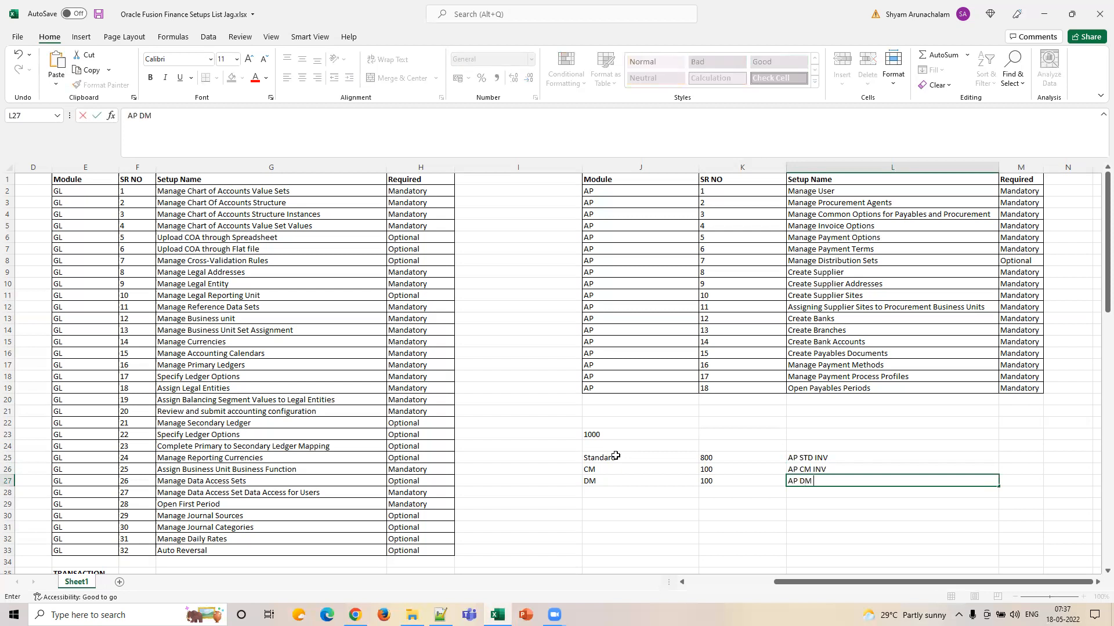
{"action": "key", "text": "Return"}
{"action": "key", "text": "Up"}
{"action": "key", "text": "Up"}
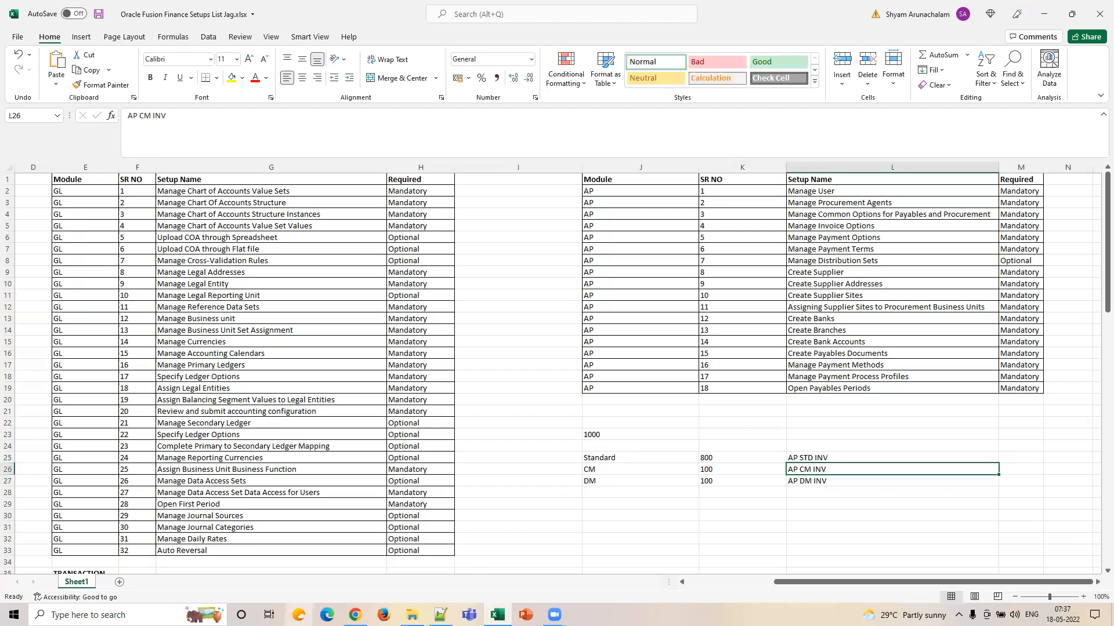
Step: Switch to Chrome, duplicate the Manage Invoice Options browser tab and open the Invoices app under Payables in it
{"action": "left_click", "coordinate": [355, 615]}
{"action": "right_click", "coordinate": [246, 5]}
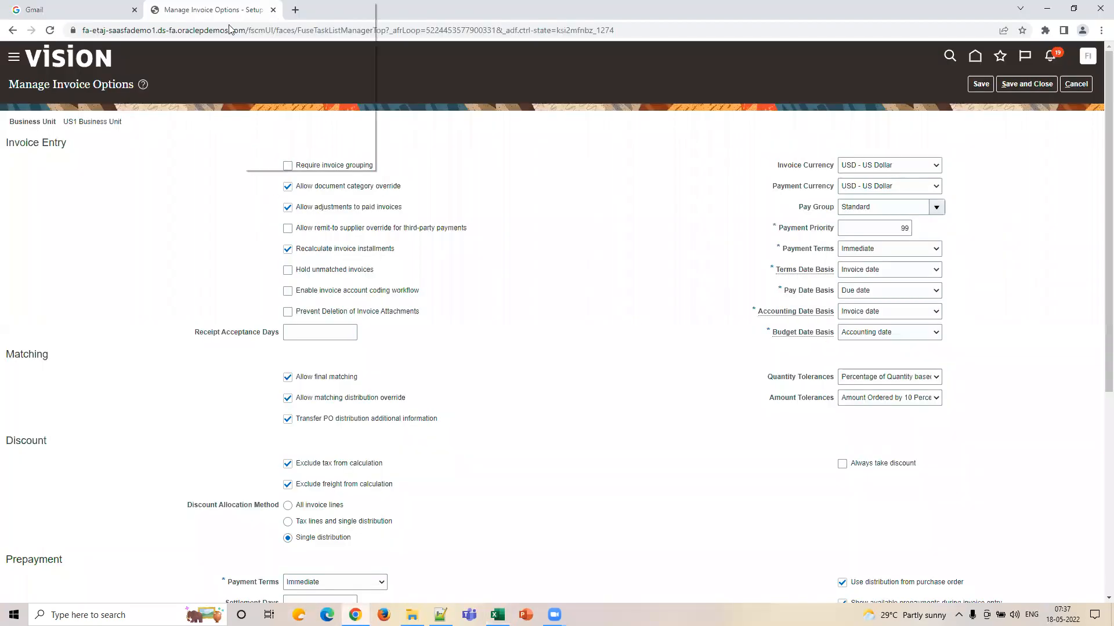
{"action": "left_click", "coordinate": [284, 84]}
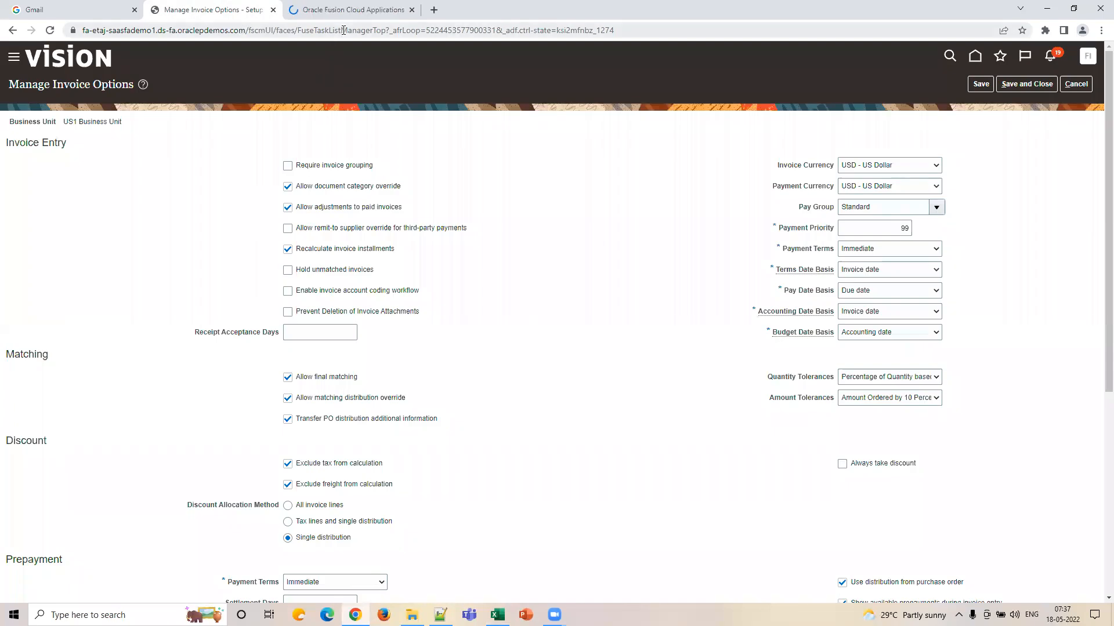
{"action": "key", "text": "ctrl+Tab"}
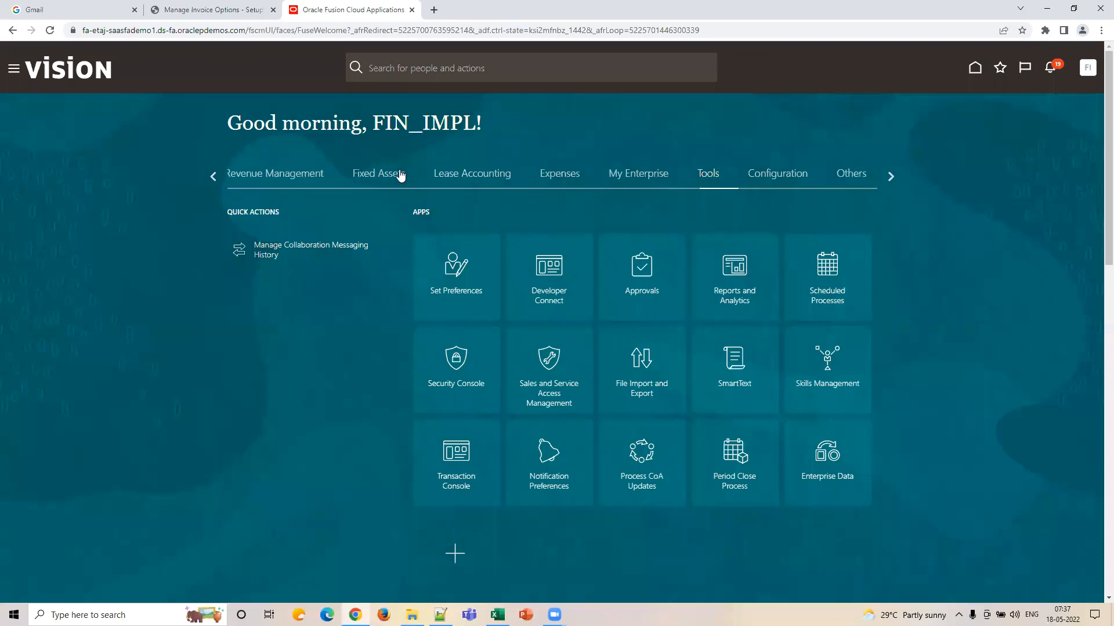
{"action": "left_click", "coordinate": [213, 177]}
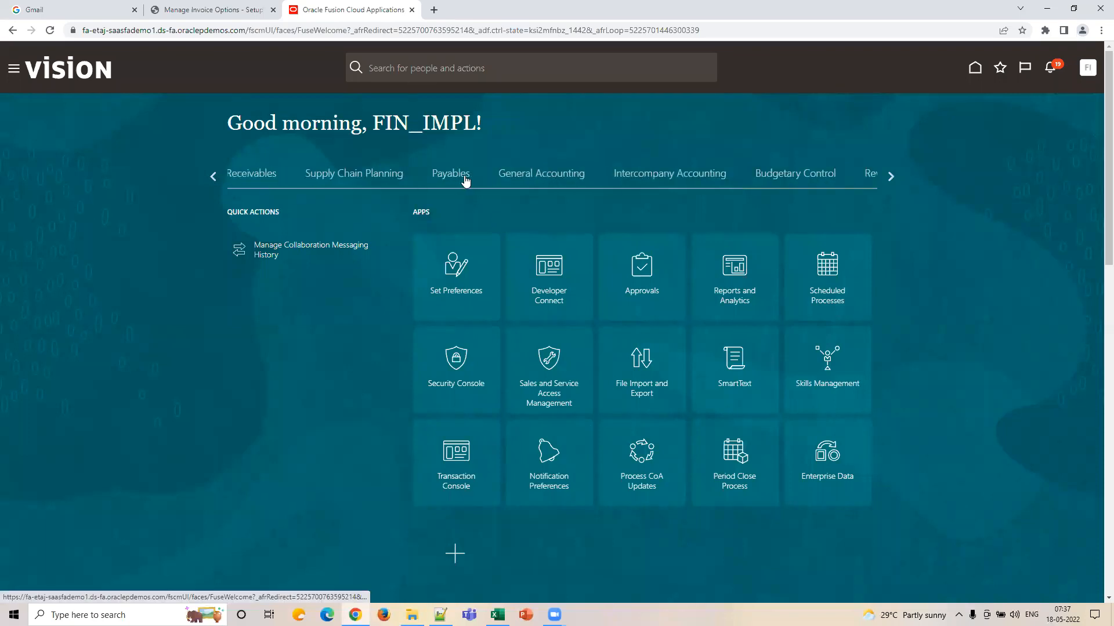
{"action": "left_click", "coordinate": [451, 175]}
{"action": "left_click", "coordinate": [556, 274]}
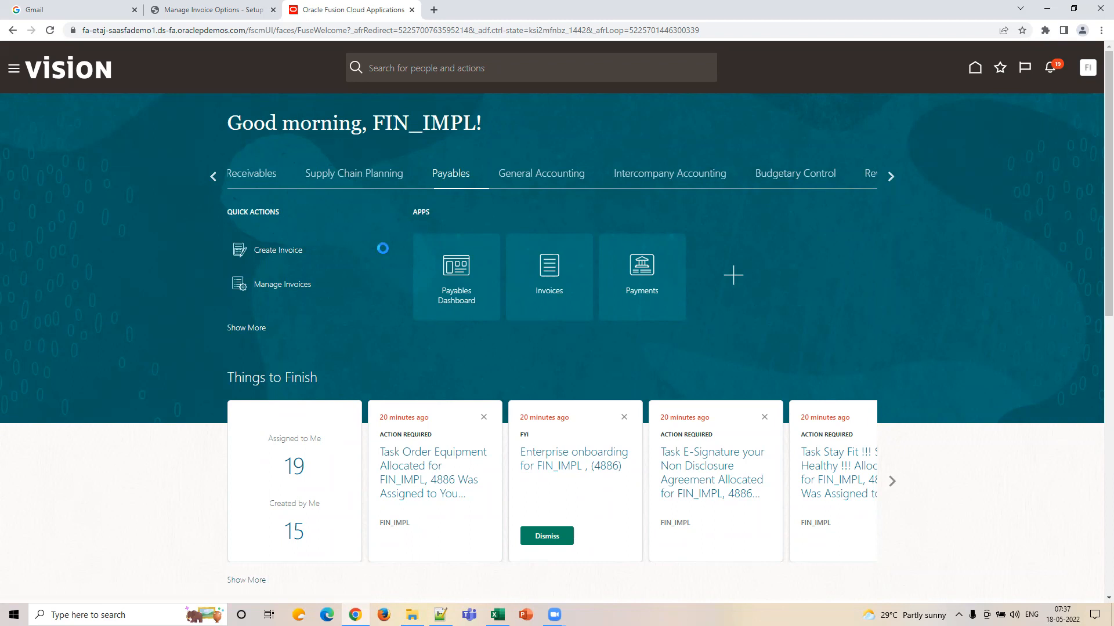
Step: Open the Create Invoice page from the Invoices work area, revisiting Manage Invoice Options while it loads
{"action": "left_click", "coordinate": [203, 13]}
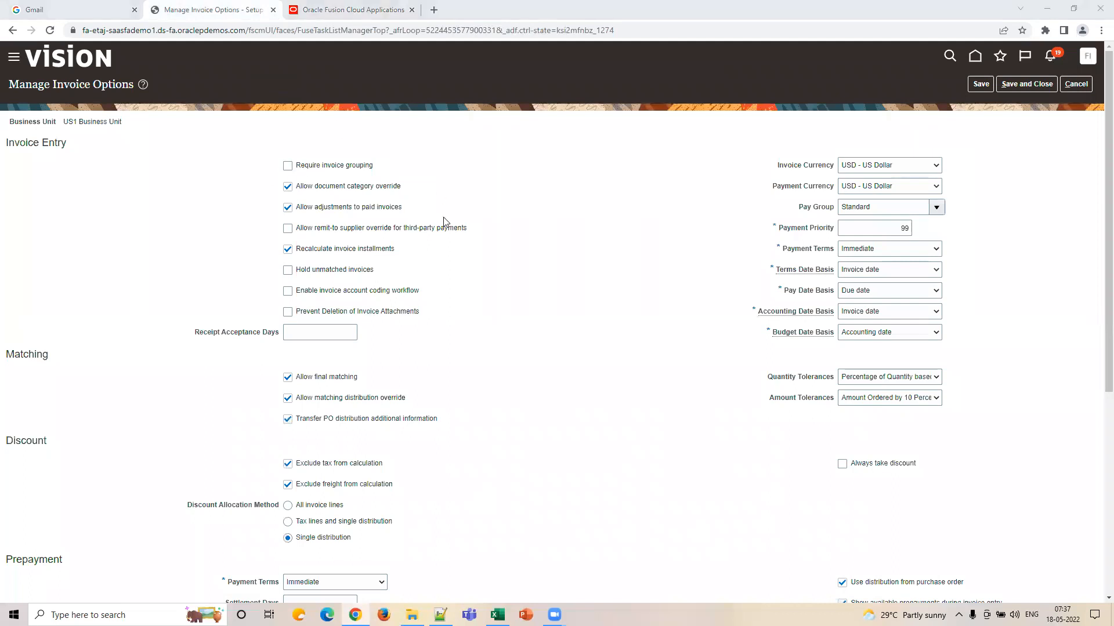
{"action": "left_click", "coordinate": [357, 11]}
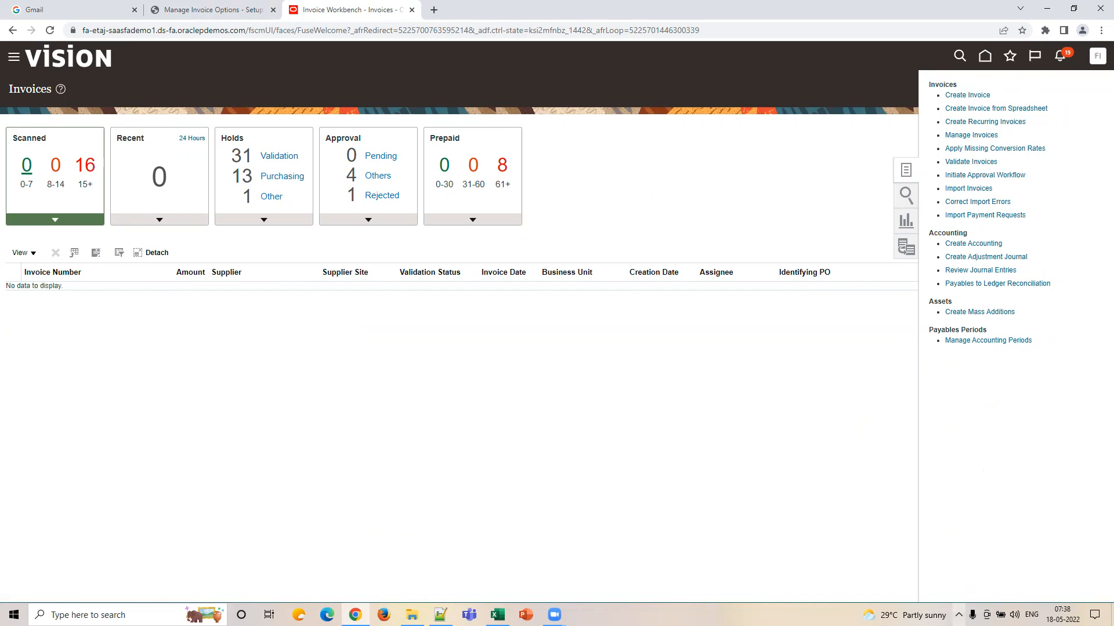
{"action": "left_click", "coordinate": [958, 614]}
{"action": "left_click", "coordinate": [595, 349]}
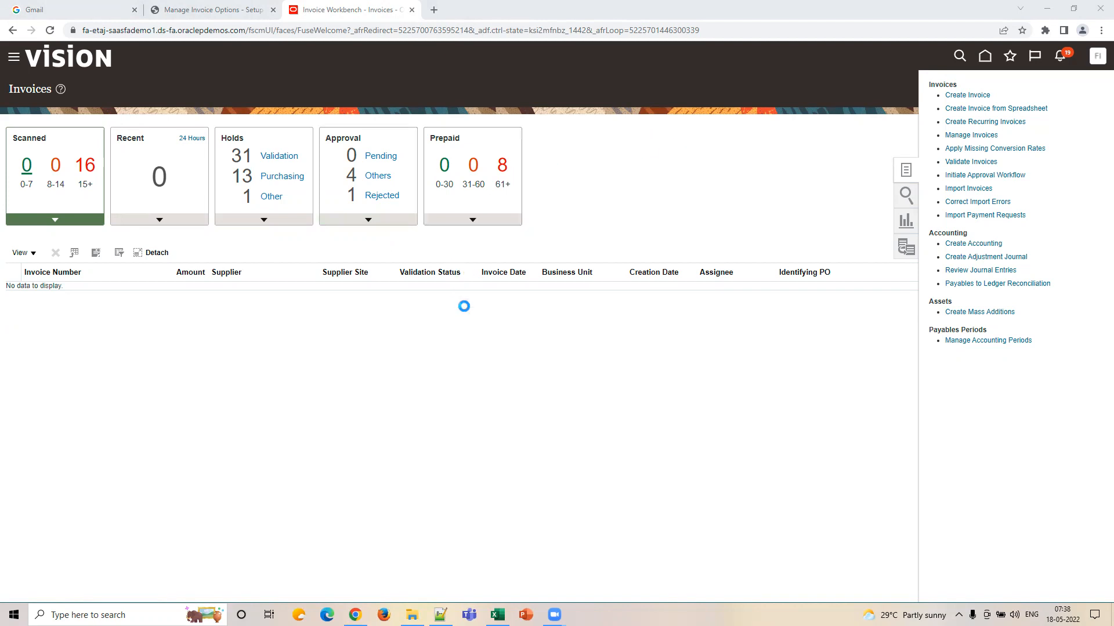
{"action": "left_click", "coordinate": [214, 10]}
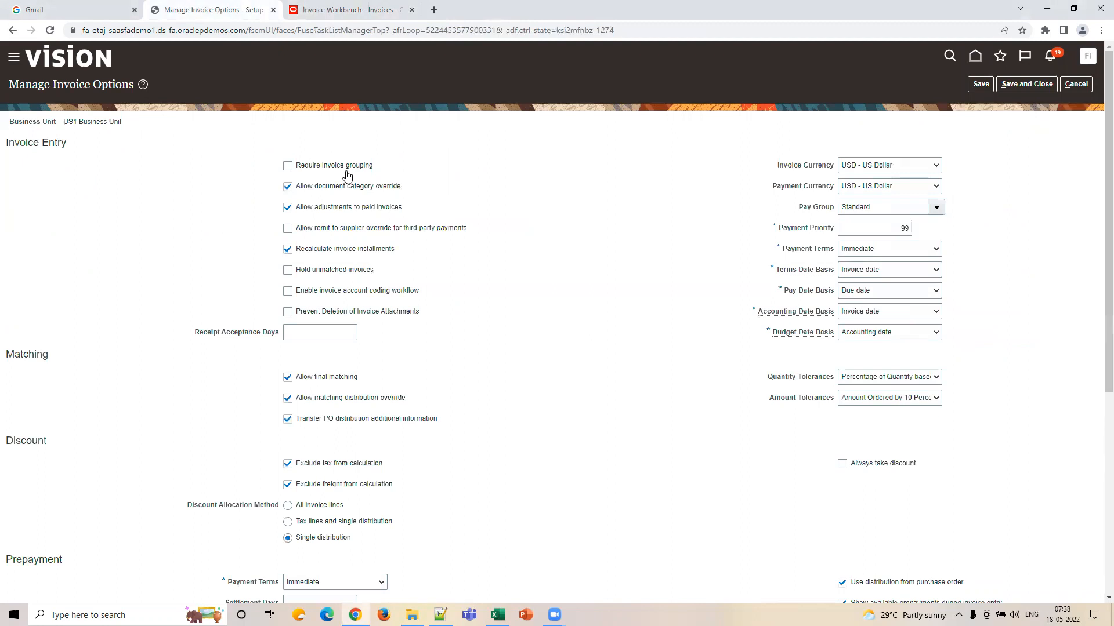
{"action": "left_click", "coordinate": [324, 19]}
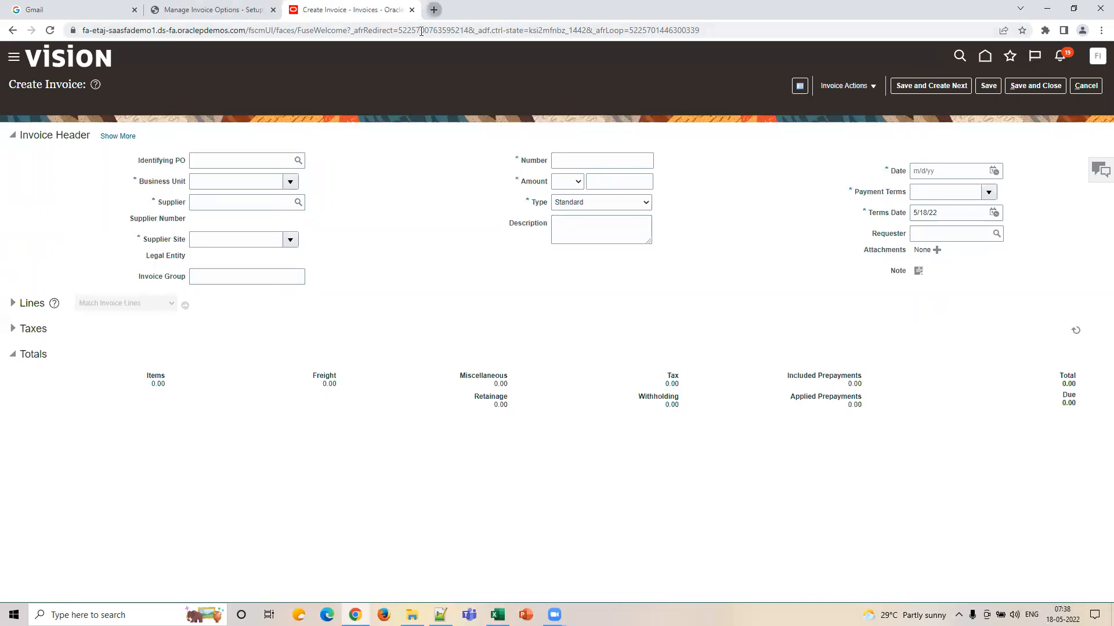
Step: Search Google Images for "invoice format" in a new browser tab and preview the Vertex42 sample invoice
{"action": "left_click", "coordinate": [434, 10]}
{"action": "type", "text": "Invoice"}
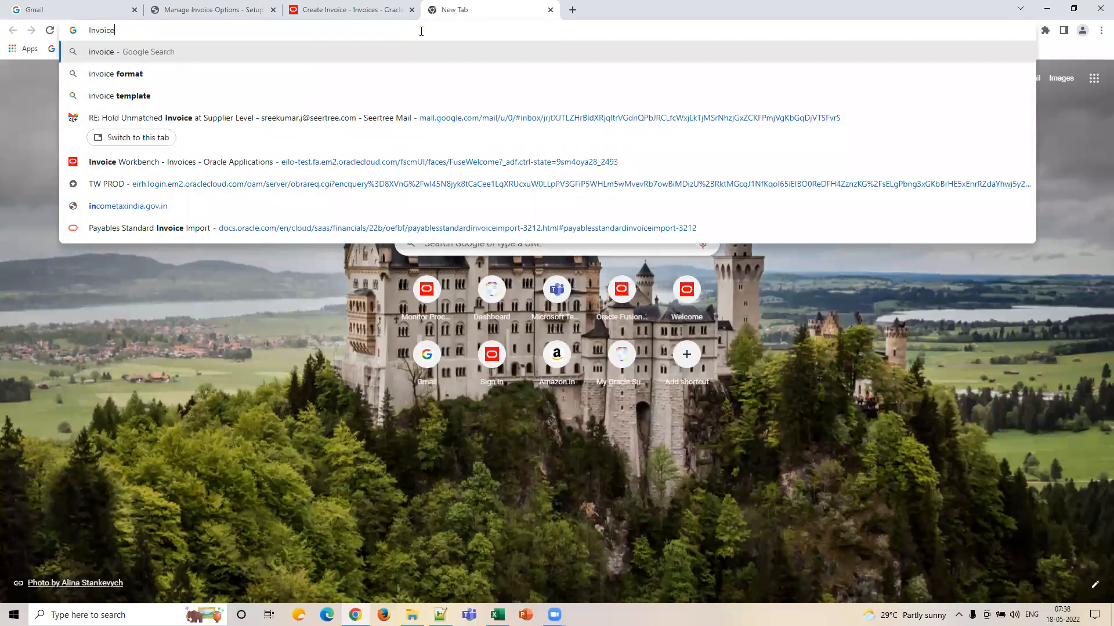
{"action": "key", "text": "Down"}
{"action": "key", "text": "Return"}
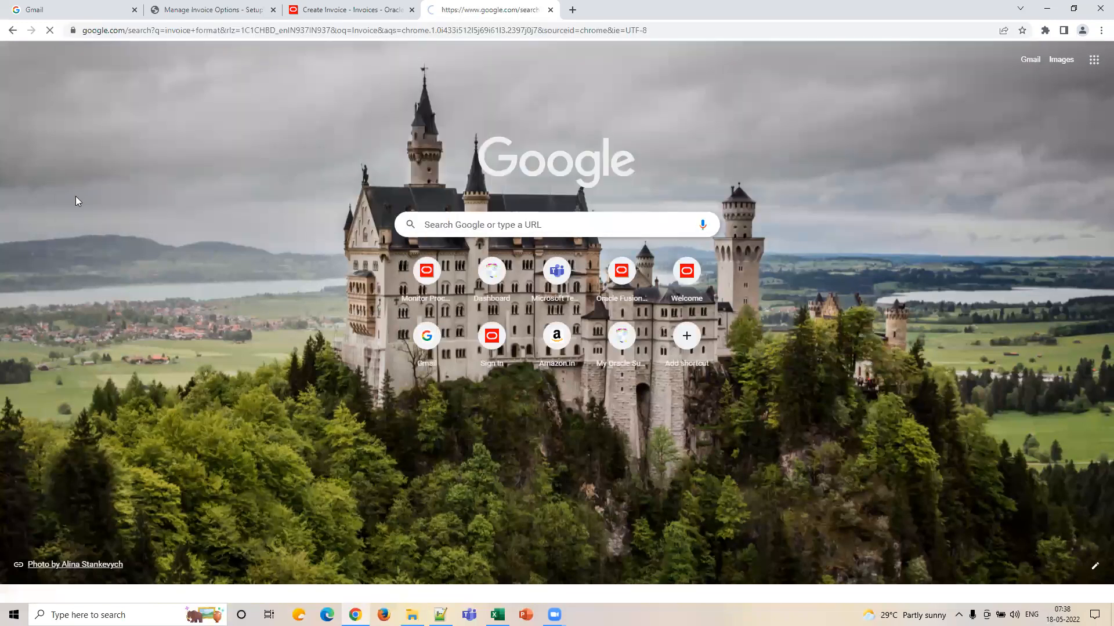
{"action": "left_click", "coordinate": [162, 105]}
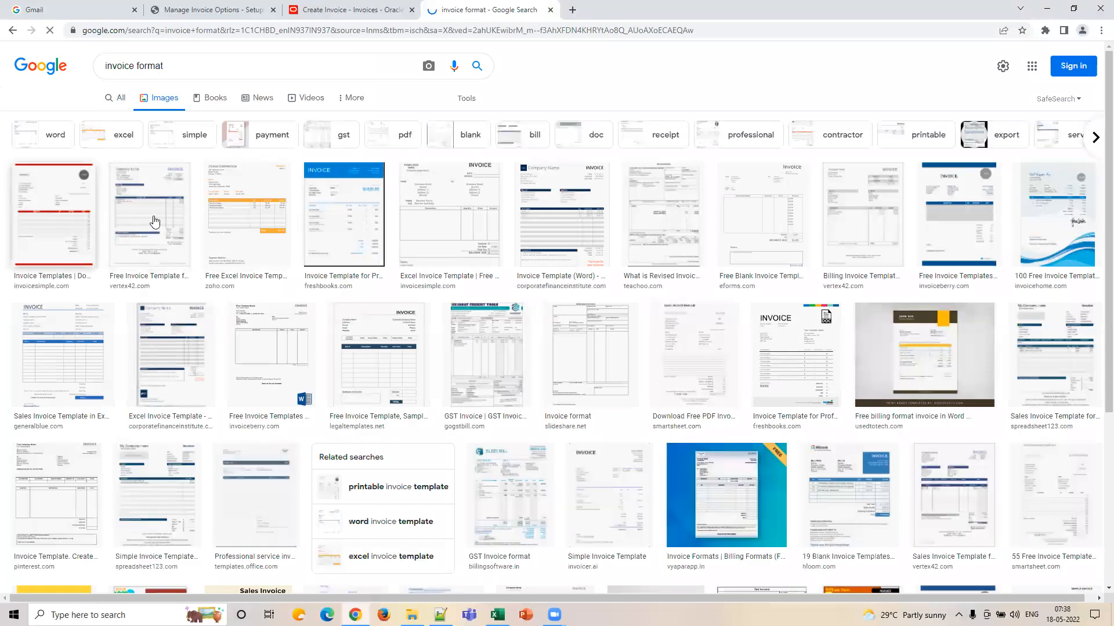
{"action": "left_click", "coordinate": [157, 222]}
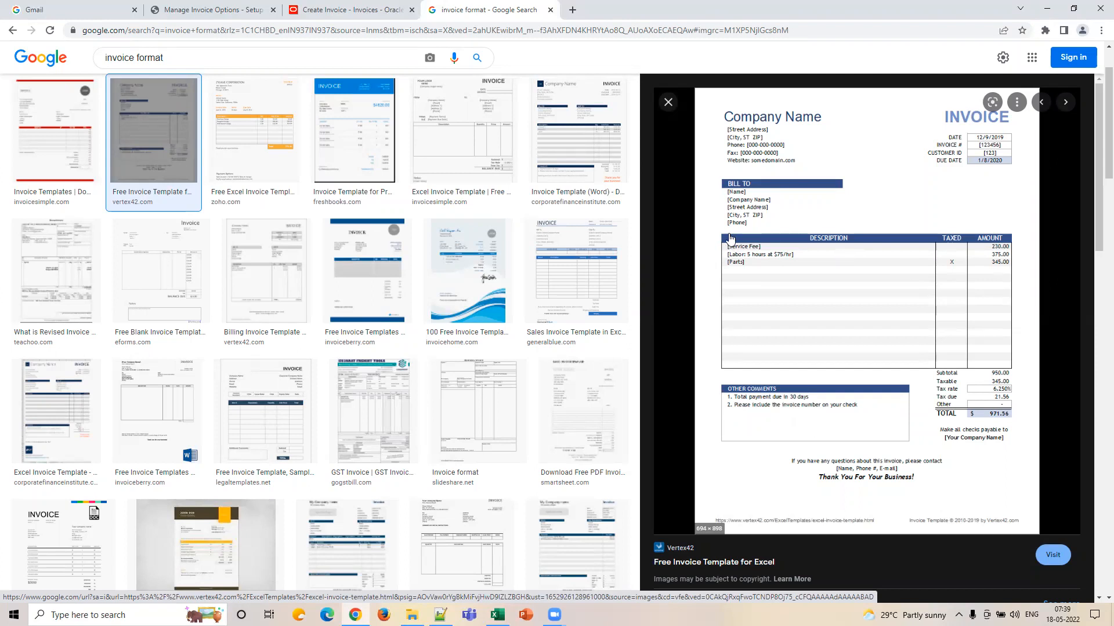
Step: Go through the Create Invoice fields for business unit, supplier, supplier site, number and amount, and keep the type as Standard
{"action": "left_click", "coordinate": [348, 9]}
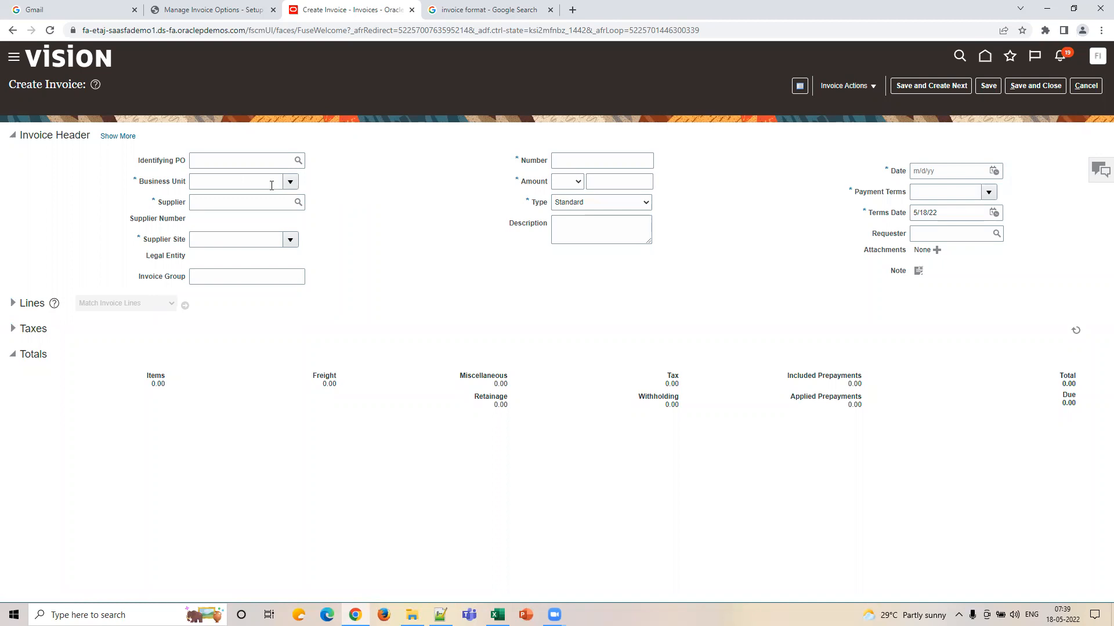
{"action": "left_click", "coordinate": [253, 181]}
{"action": "left_click", "coordinate": [210, 203]}
{"action": "left_click", "coordinate": [231, 241]}
{"action": "left_click", "coordinate": [583, 158]}
{"action": "left_click", "coordinate": [712, 176]}
{"action": "left_click", "coordinate": [611, 182]}
{"action": "left_click", "coordinate": [723, 194]}
{"action": "left_click", "coordinate": [639, 201]}
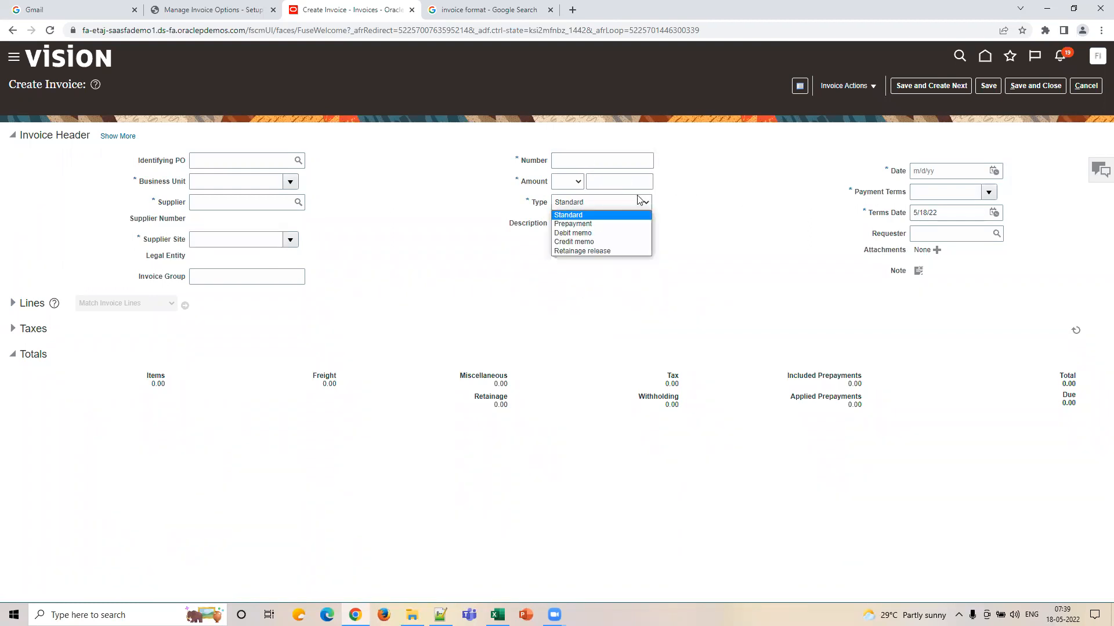
{"action": "left_click", "coordinate": [598, 215]}
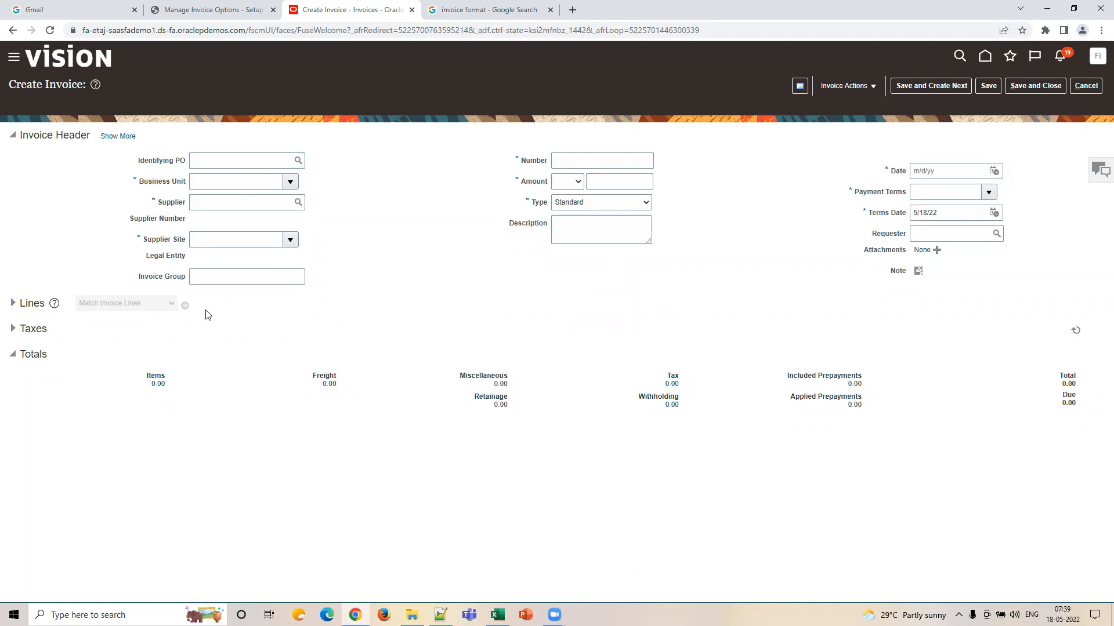
Step: Expand the invoice header and compare its Invoice Group field with the Require invoice grouping option in Manage Invoice Options
{"action": "left_click", "coordinate": [118, 136]}
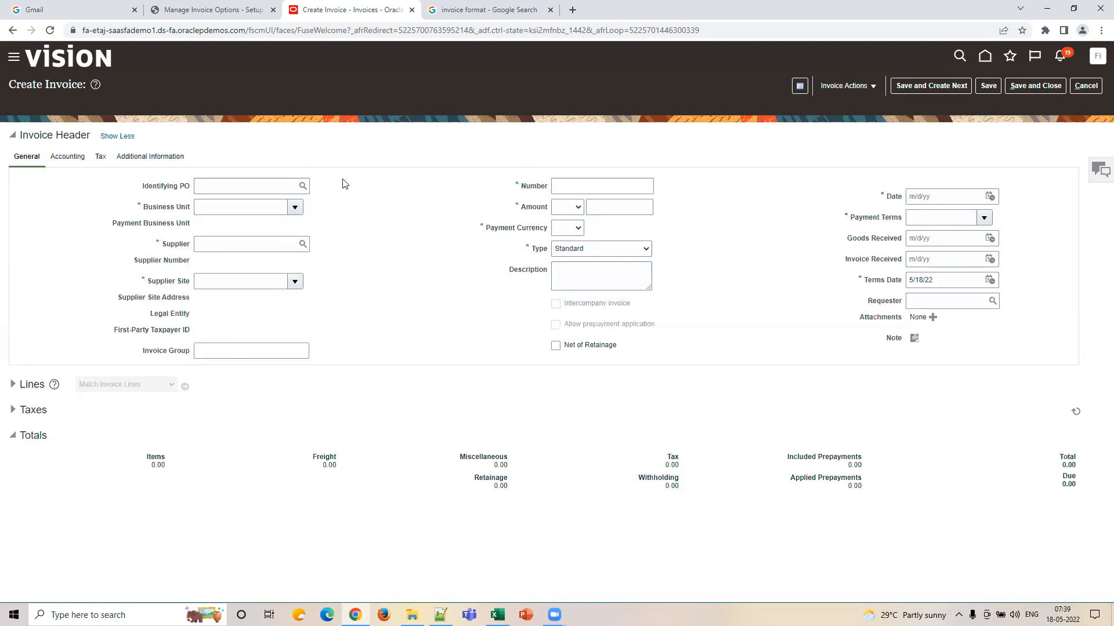
{"action": "left_click", "coordinate": [256, 350]}
{"action": "left_click", "coordinate": [223, 16]}
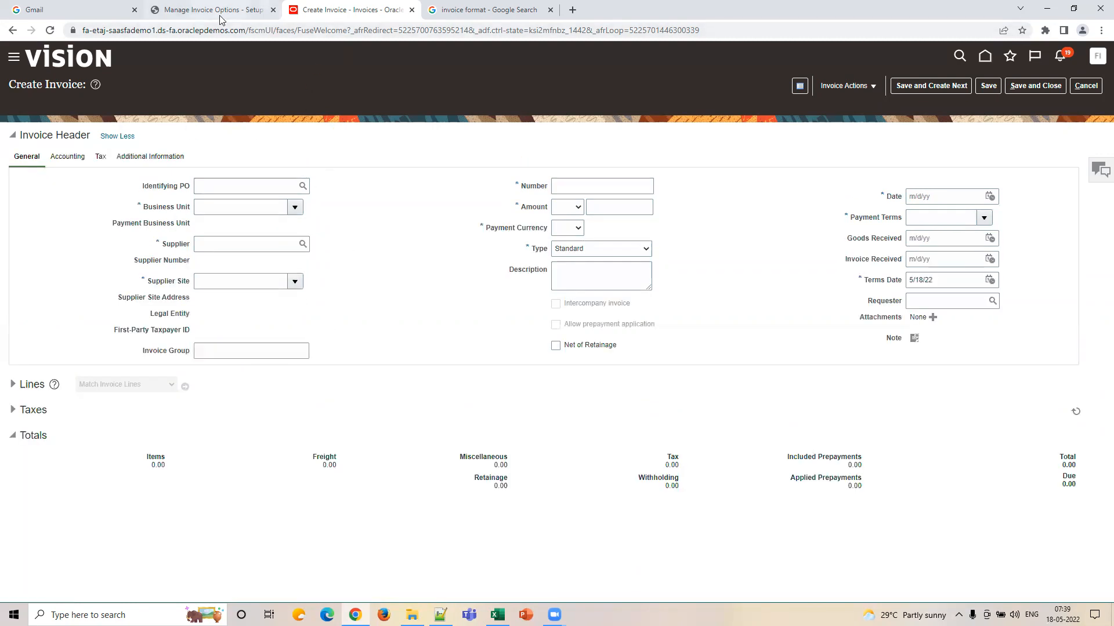
{"action": "left_click", "coordinate": [289, 167]}
{"action": "left_click", "coordinate": [289, 170]}
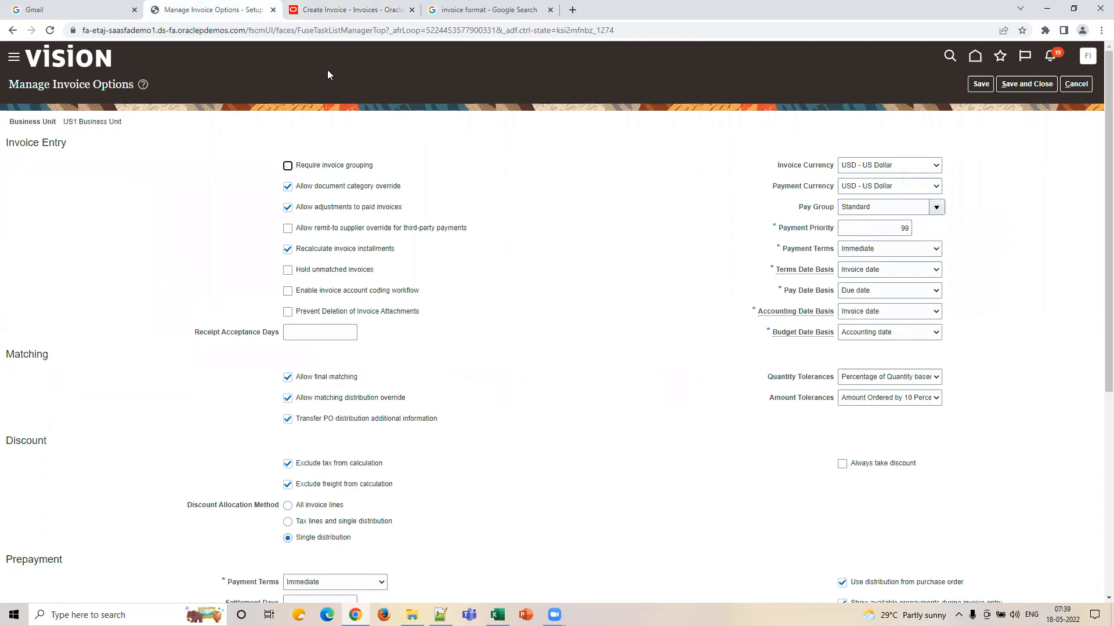
{"action": "left_click", "coordinate": [320, 10]}
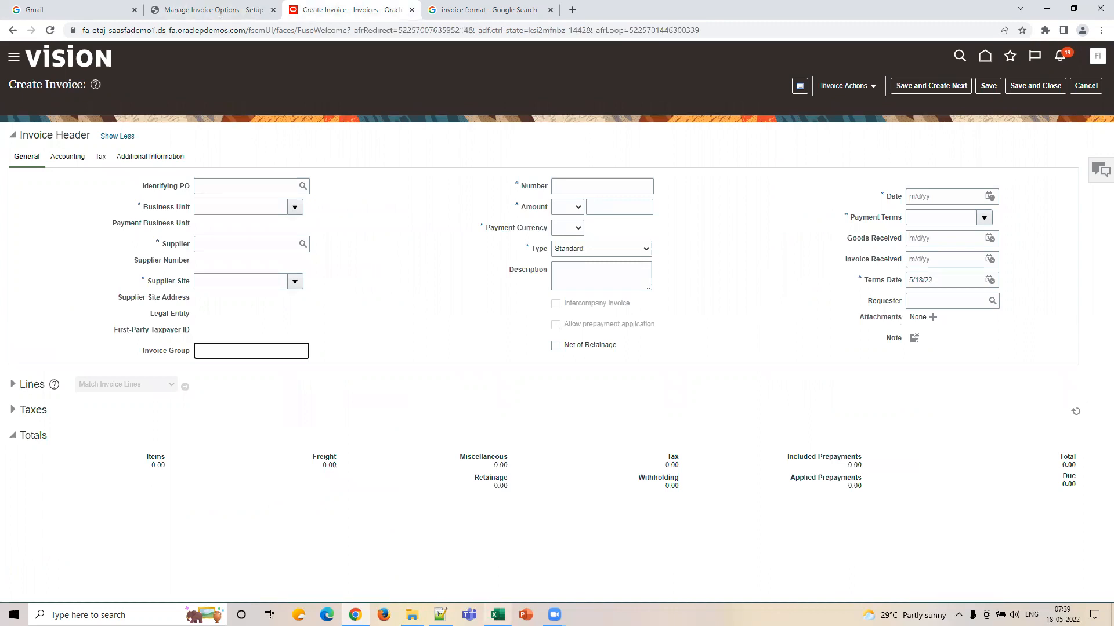
Step: Switch to Excel and examine the Standard row and its AP STD INV label in L25
{"action": "left_click", "coordinate": [498, 615]}
{"action": "left_click", "coordinate": [653, 457]}
{"action": "left_click", "coordinate": [794, 460]}
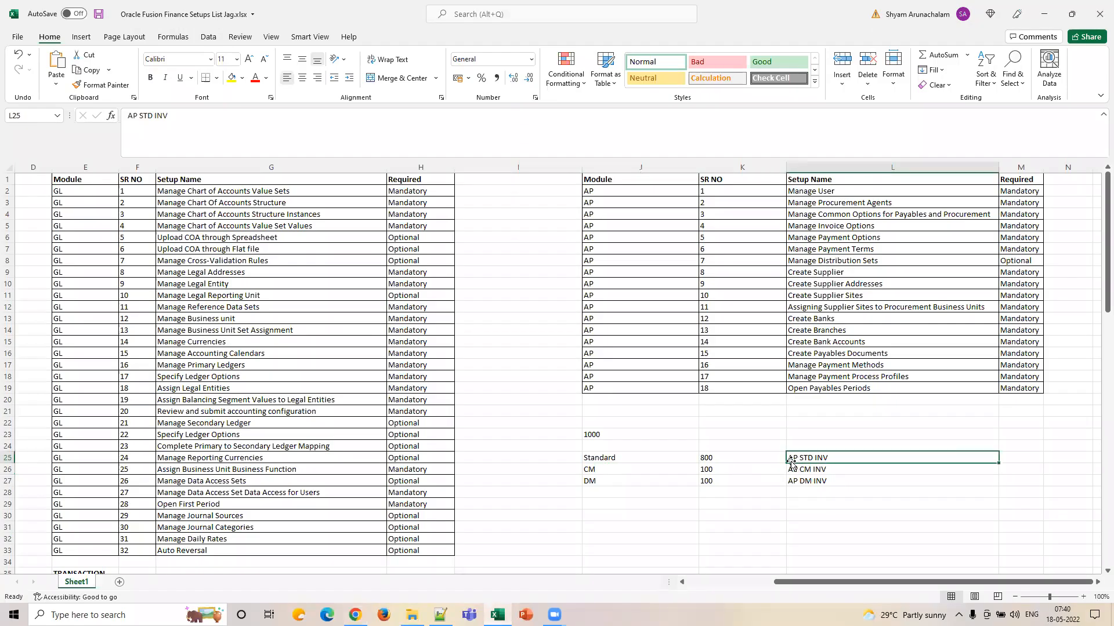
Step: Compare the Standard row's AP STD INV label in Excel with the Allow document category override option in Manage Invoice Options
{"action": "left_click", "coordinate": [629, 459]}
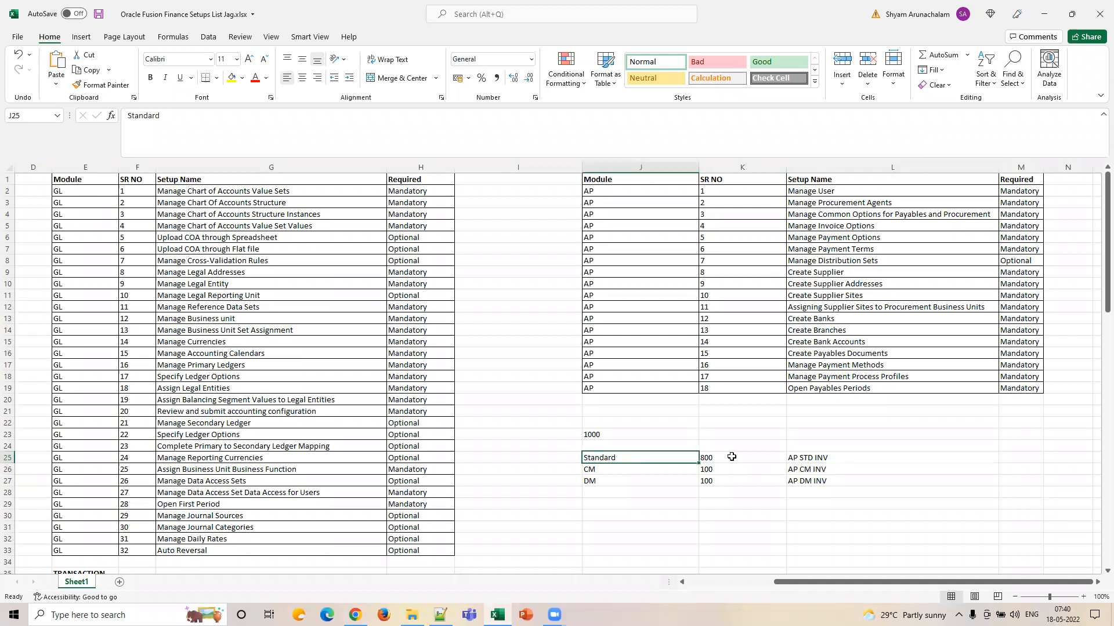
{"action": "left_click", "coordinate": [802, 459]}
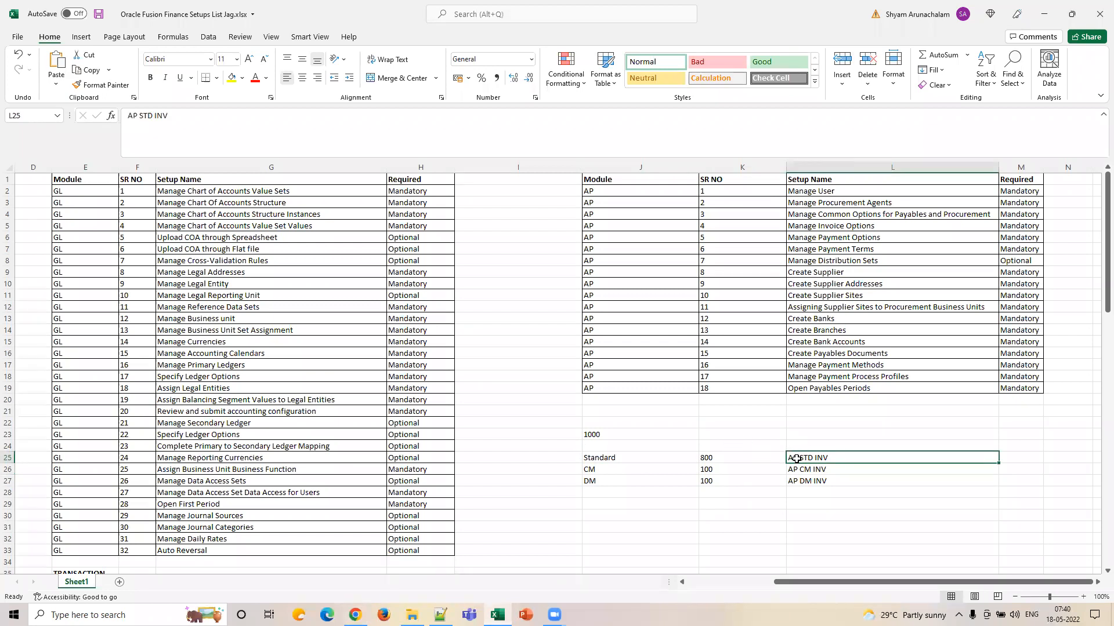
{"action": "double_click", "coordinate": [840, 459]}
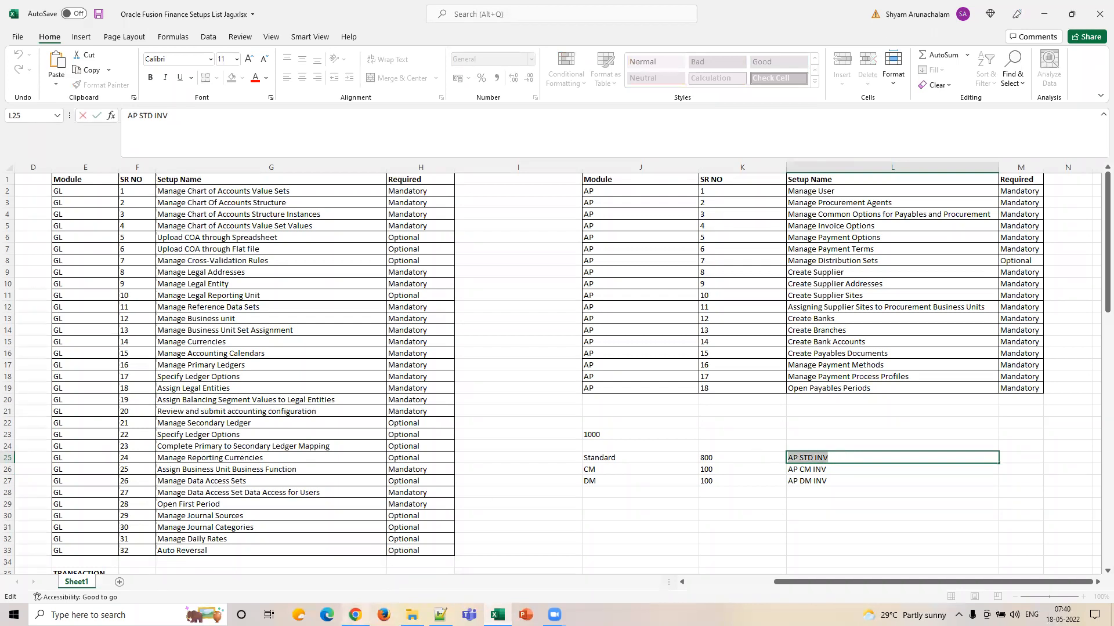
{"action": "left_click", "coordinate": [355, 615]}
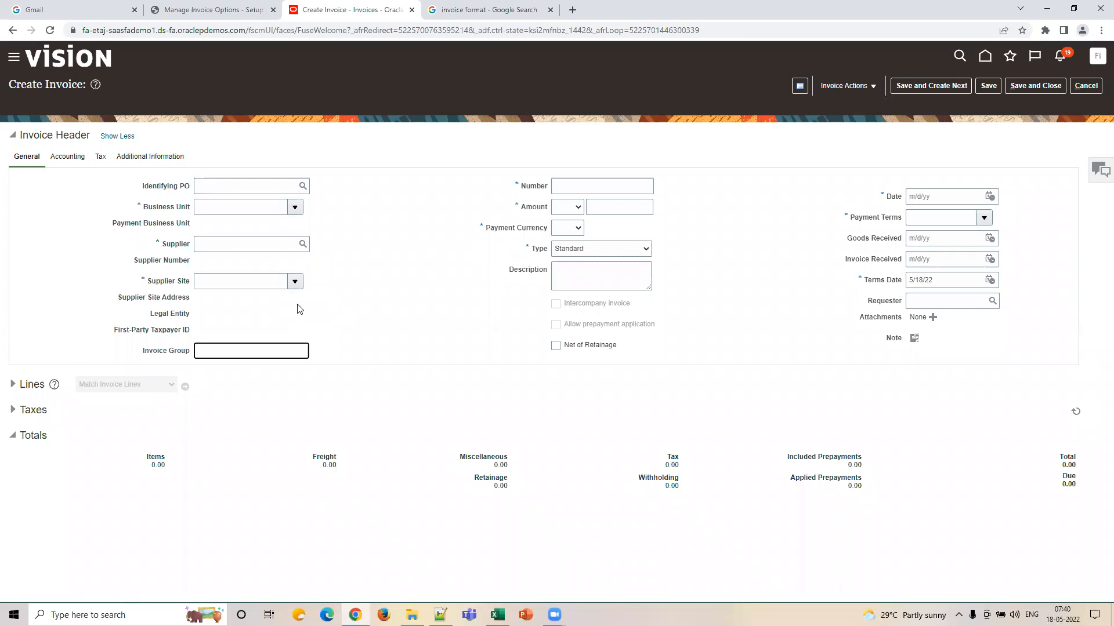
{"action": "left_click", "coordinate": [234, 9]}
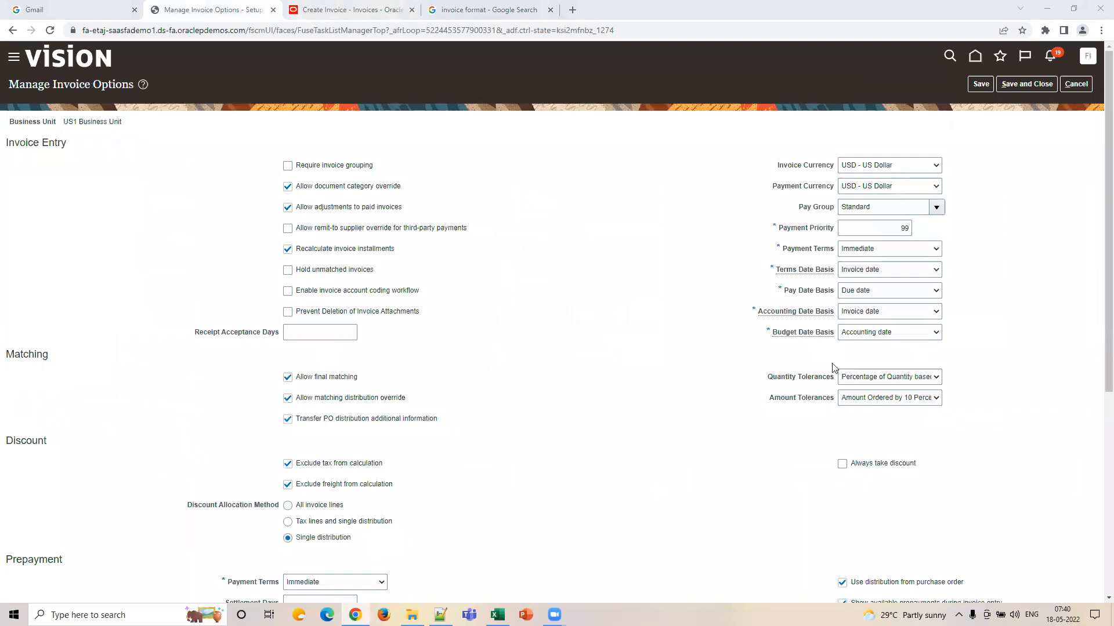
{"action": "scroll", "coordinate": [411, 453], "scroll_direction": "down", "scroll_amount": 5}
{"action": "scroll", "coordinate": [435, 460], "scroll_direction": "up", "scroll_amount": 5}
{"action": "left_click", "coordinate": [497, 615]}
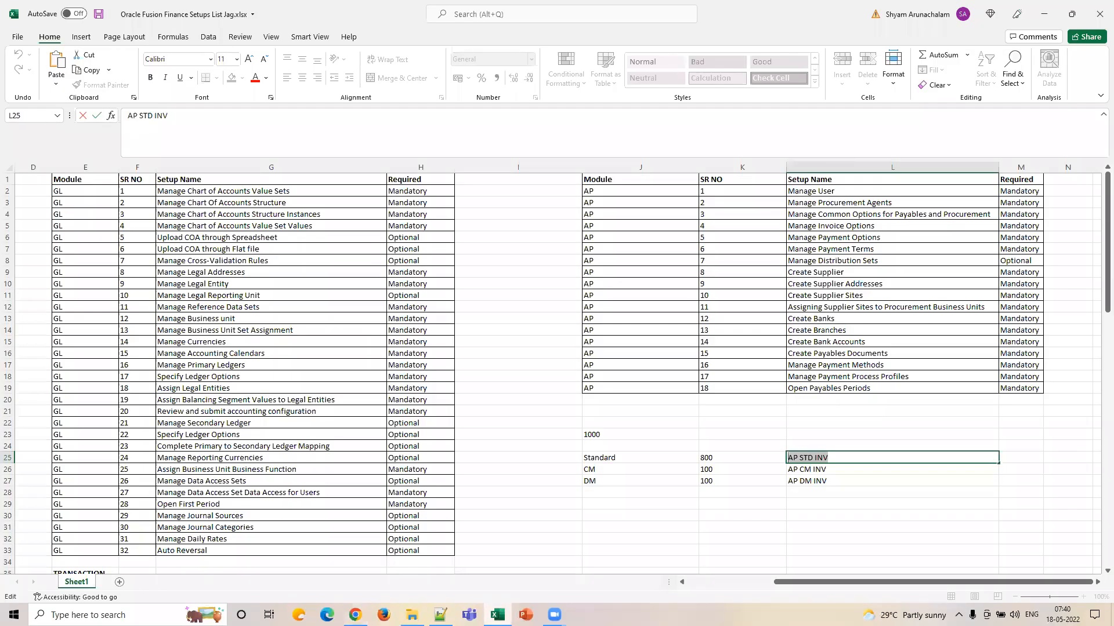
{"action": "key", "text": "alt+Tab"}
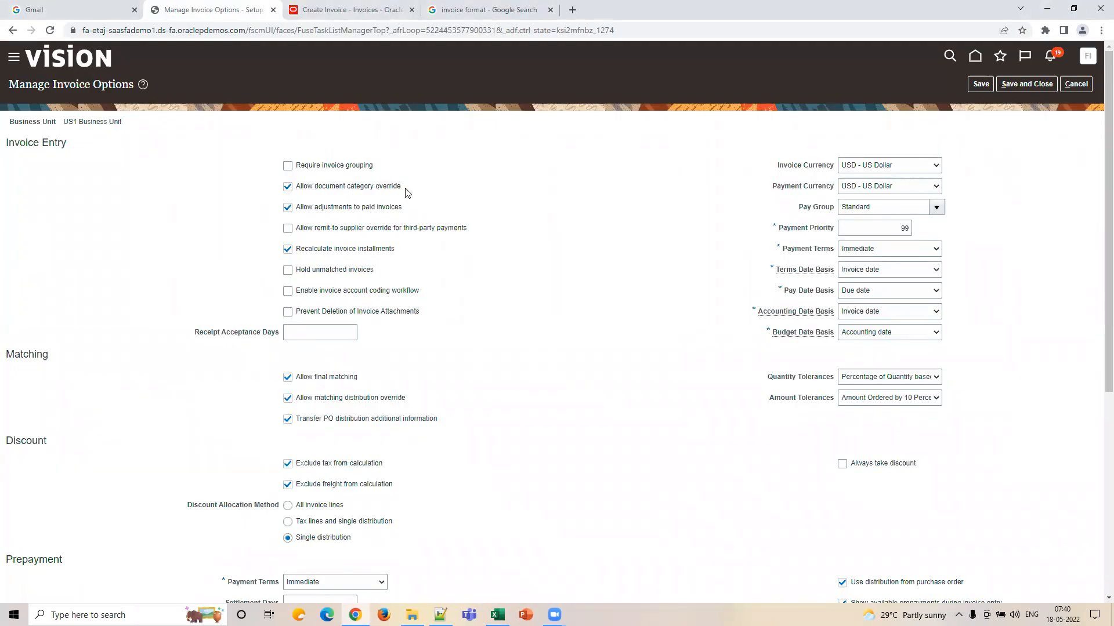
Step: Return to the Create Invoice page and examine the Document Category field in the header's accounting details
{"action": "left_click", "coordinate": [363, 14]}
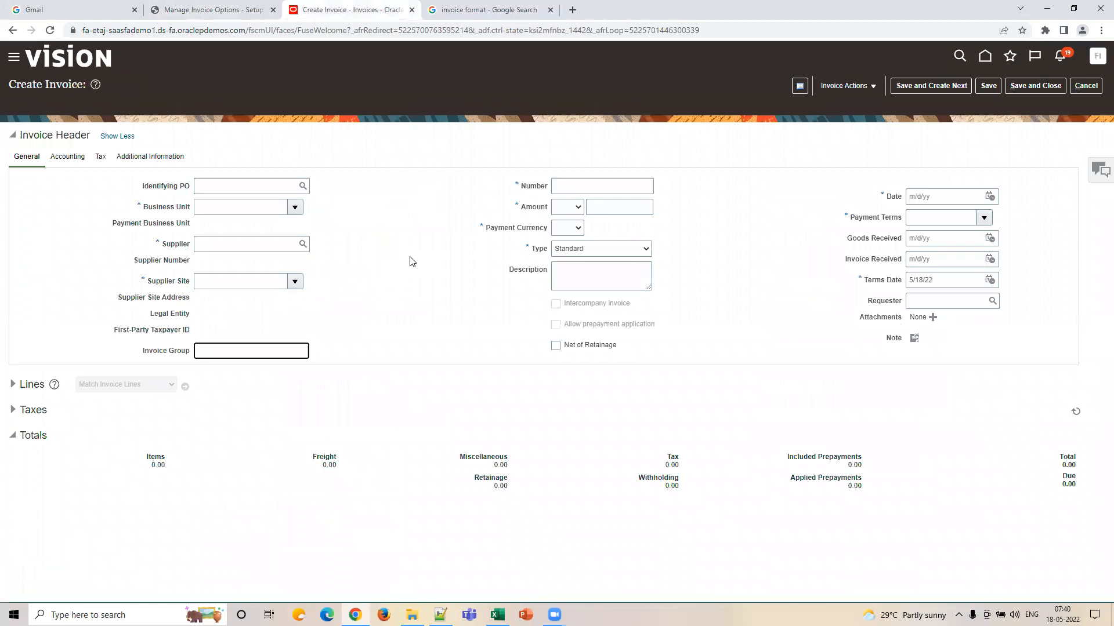
{"action": "left_click", "coordinate": [580, 187]}
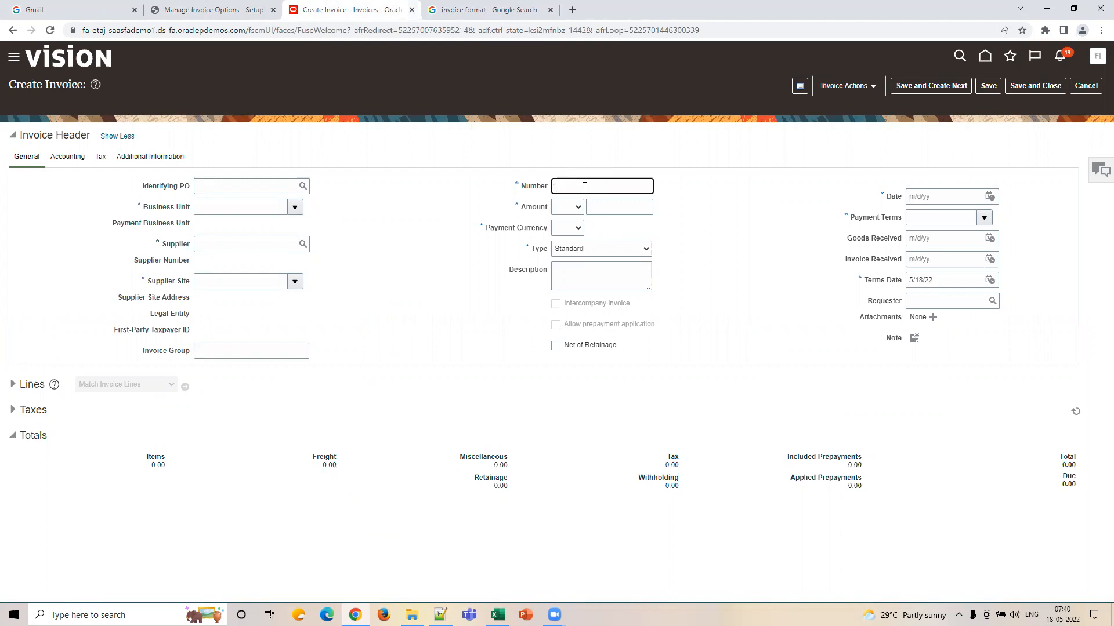
{"action": "left_click", "coordinate": [81, 159]}
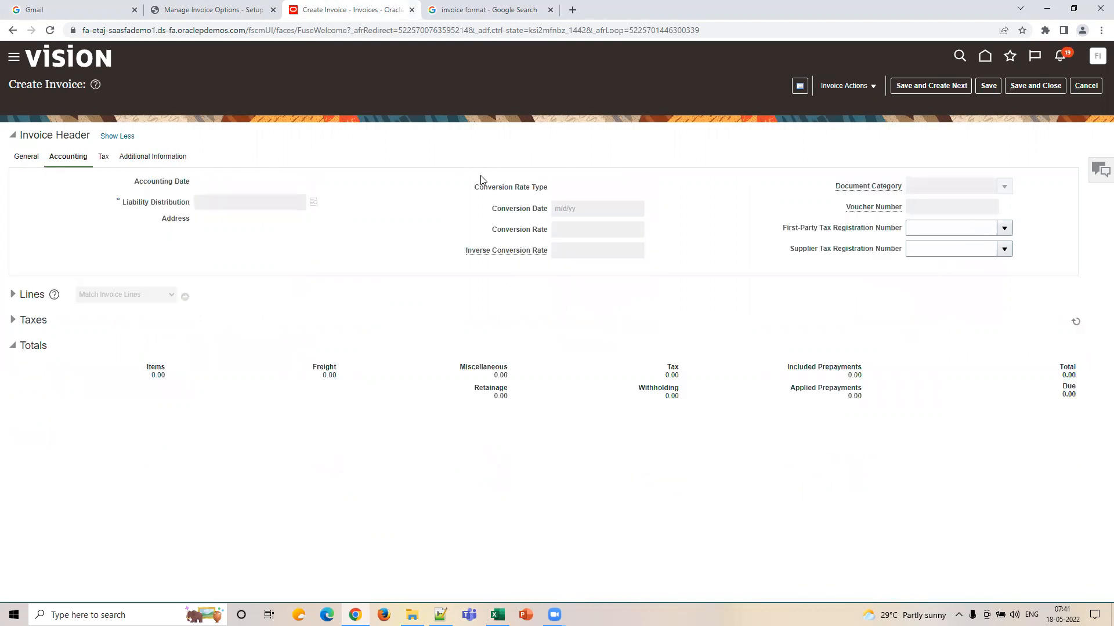
{"action": "mouse_move", "coordinate": [868, 189]}
Step: Compare the Allow document category override option in Manage Invoice Options with the Document Category field on the Create Invoice page
{"action": "left_click", "coordinate": [215, 12]}
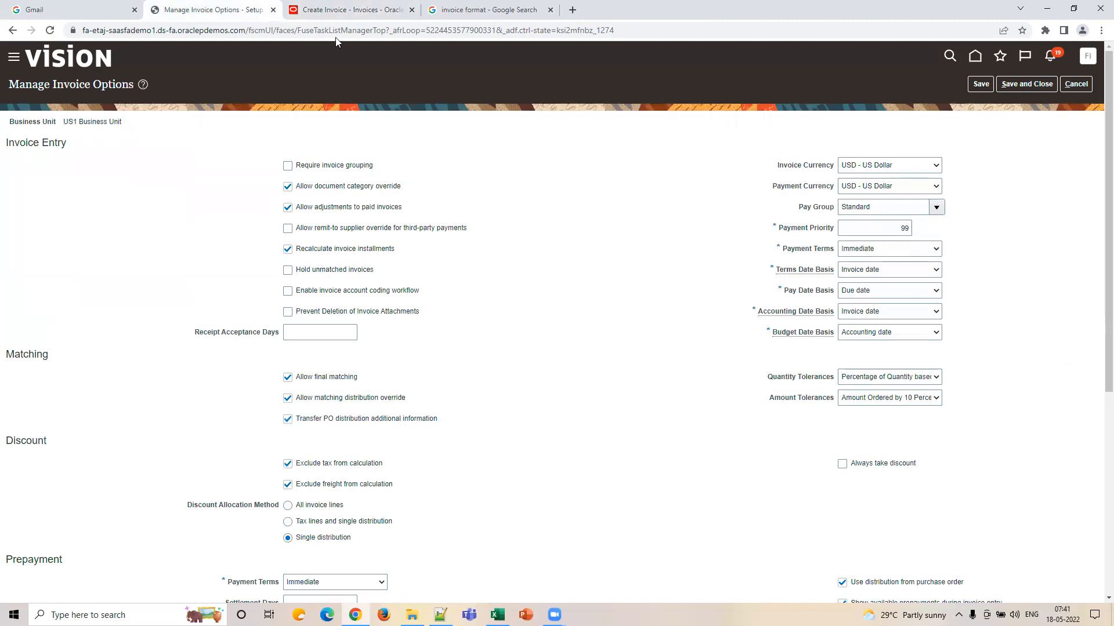
{"action": "left_click", "coordinate": [360, 10]}
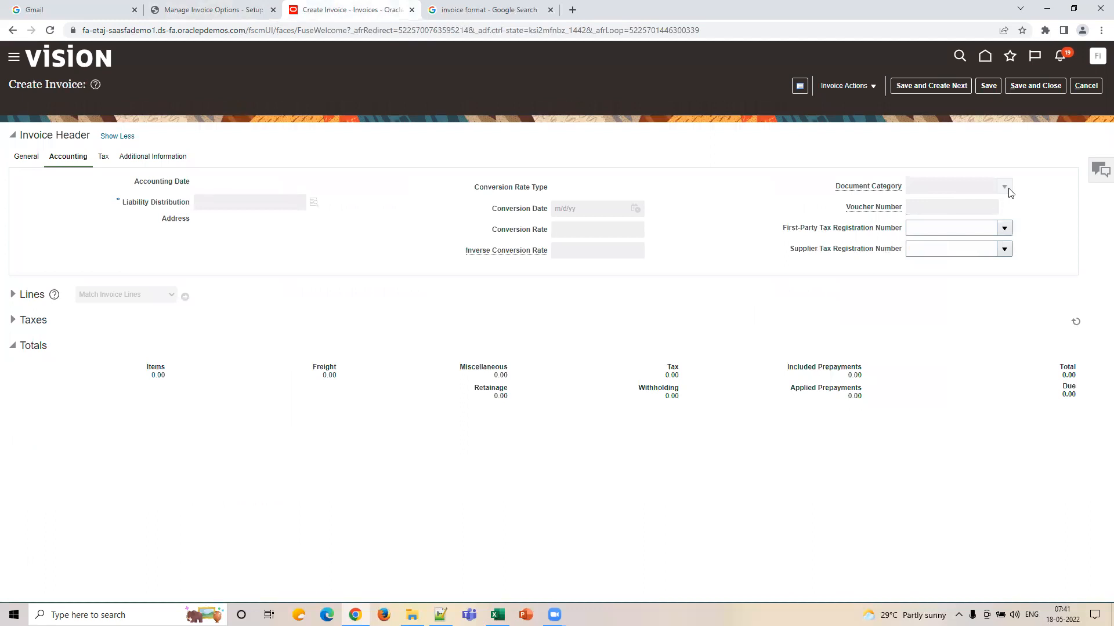
{"action": "left_click", "coordinate": [209, 10]}
{"action": "left_click", "coordinate": [348, 10]}
{"action": "left_click", "coordinate": [172, 12]}
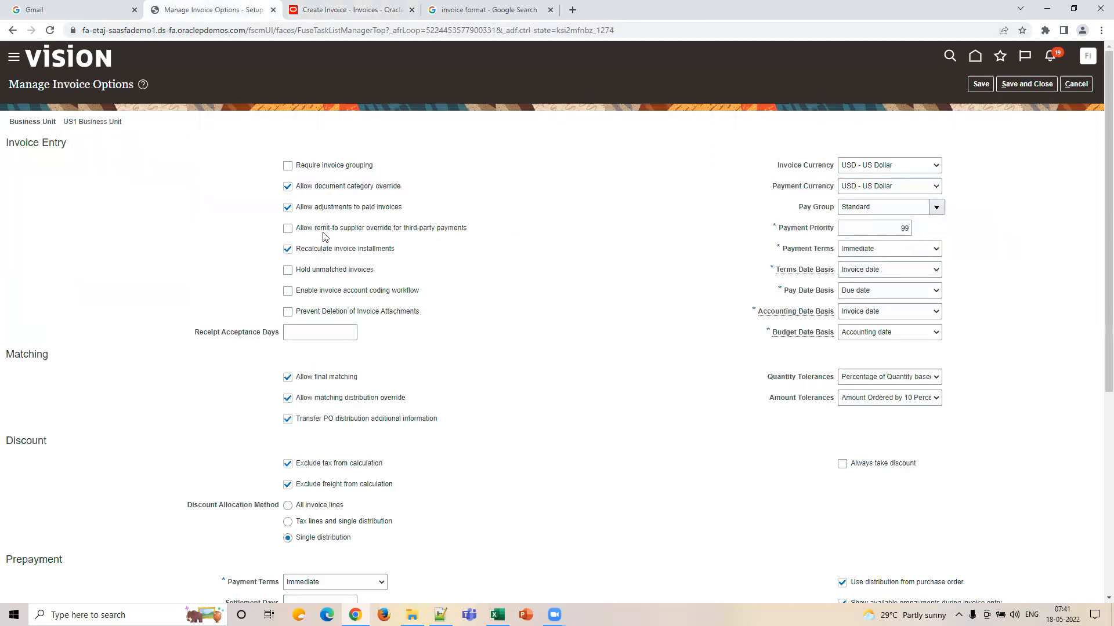
{"action": "left_click", "coordinate": [333, 30]}
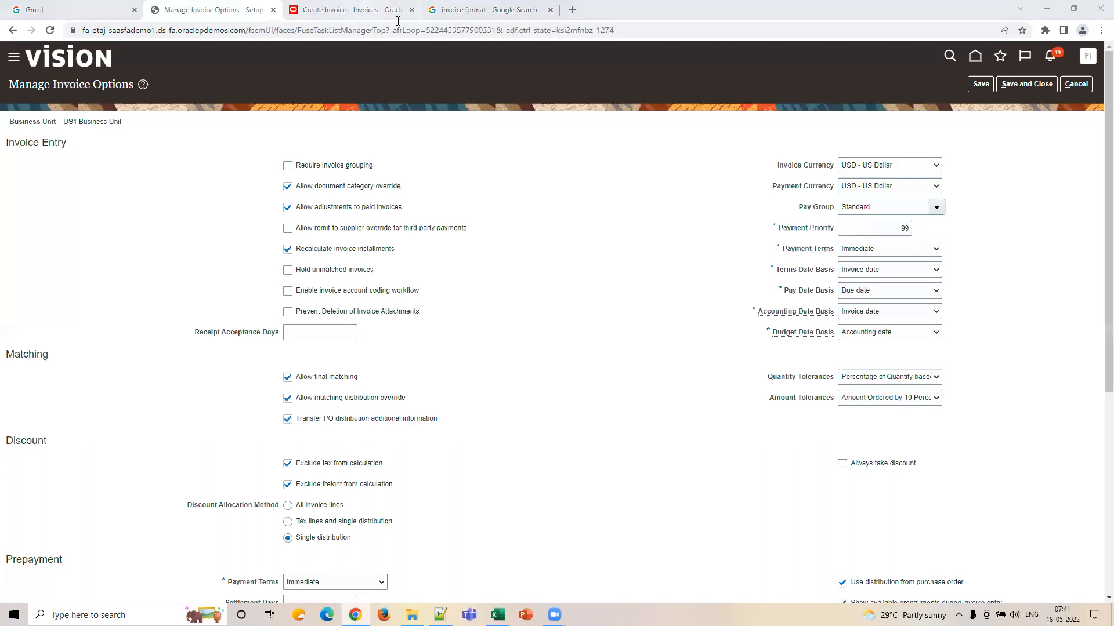
{"action": "left_click", "coordinate": [324, 12]}
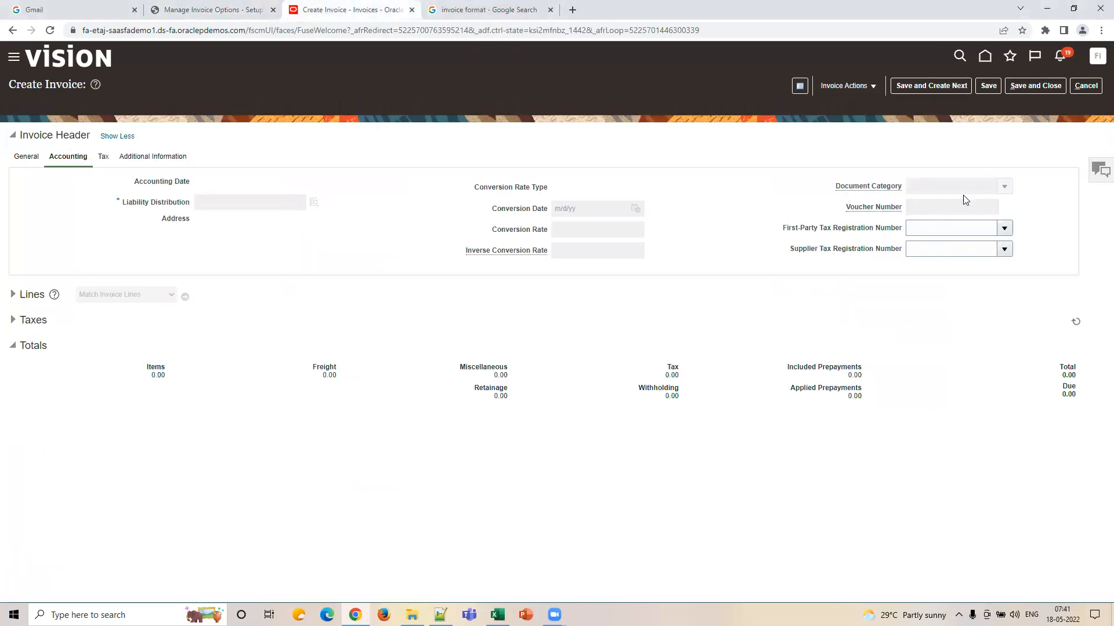
Step: Review the Allow adjustments to paid invoices option in Manage Invoice Options against the general header fields of Create Invoice
{"action": "left_click", "coordinate": [204, 11]}
{"action": "left_click", "coordinate": [461, 239]}
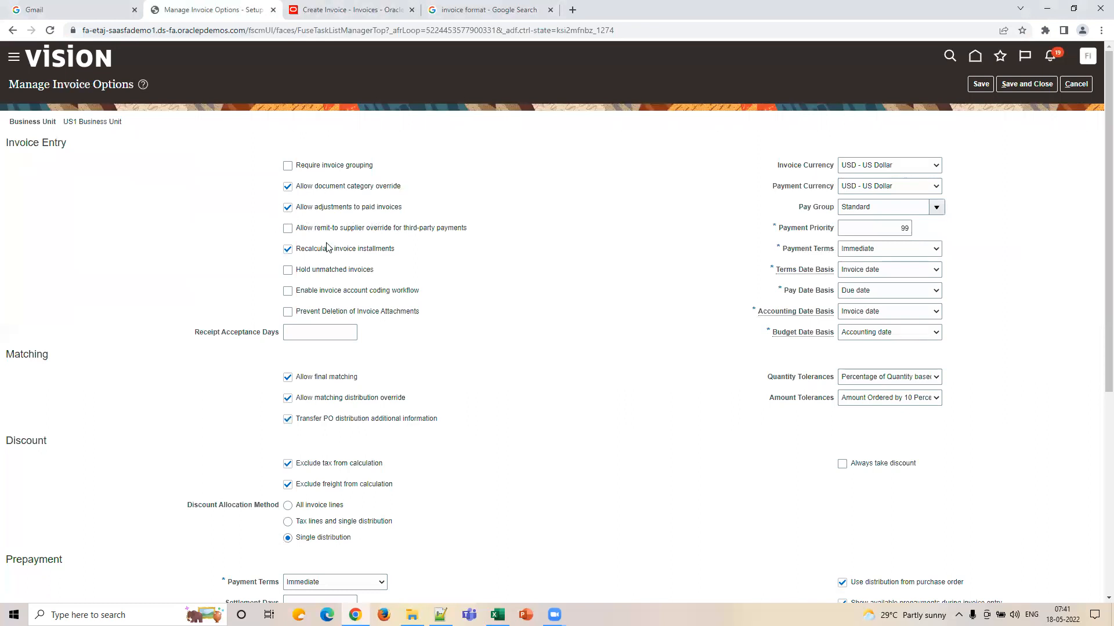
{"action": "left_click", "coordinate": [334, 17]}
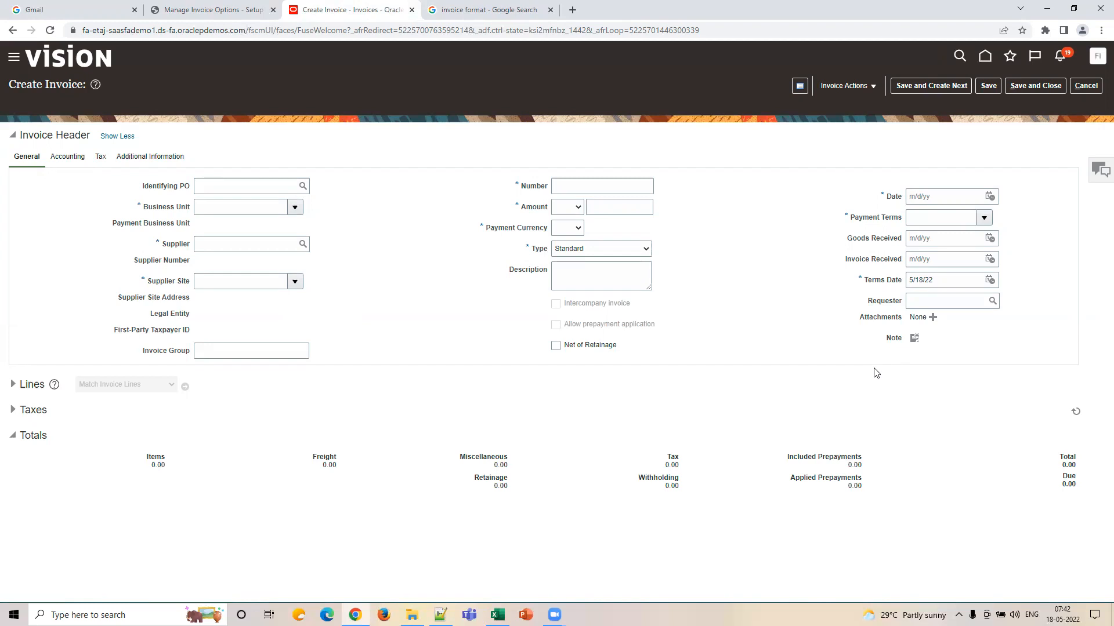
{"action": "left_click", "coordinate": [196, 11]}
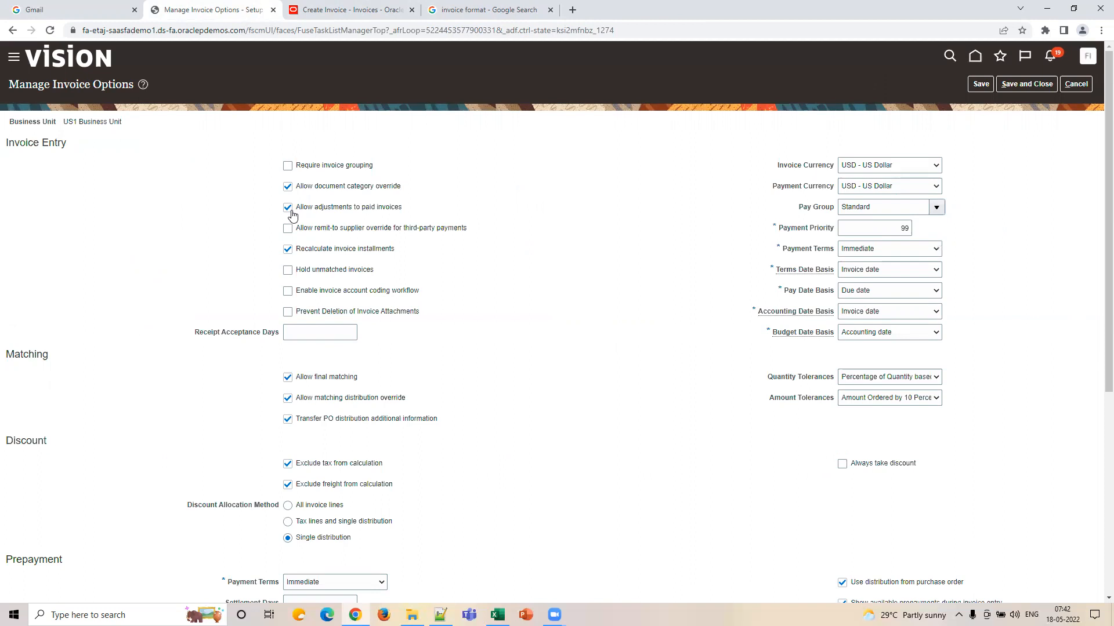
{"action": "left_click", "coordinate": [351, 10]}
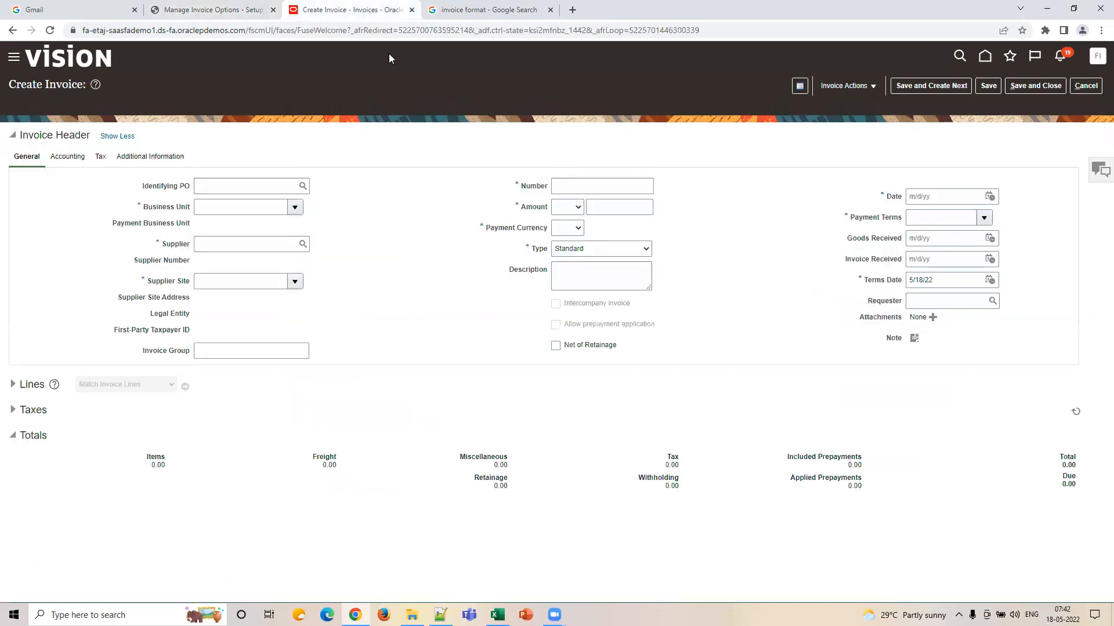
Step: Review the Allow remit-to supplier override for third-party payments option against the general and accounting details of Create Invoice
{"action": "left_click", "coordinate": [172, 10]}
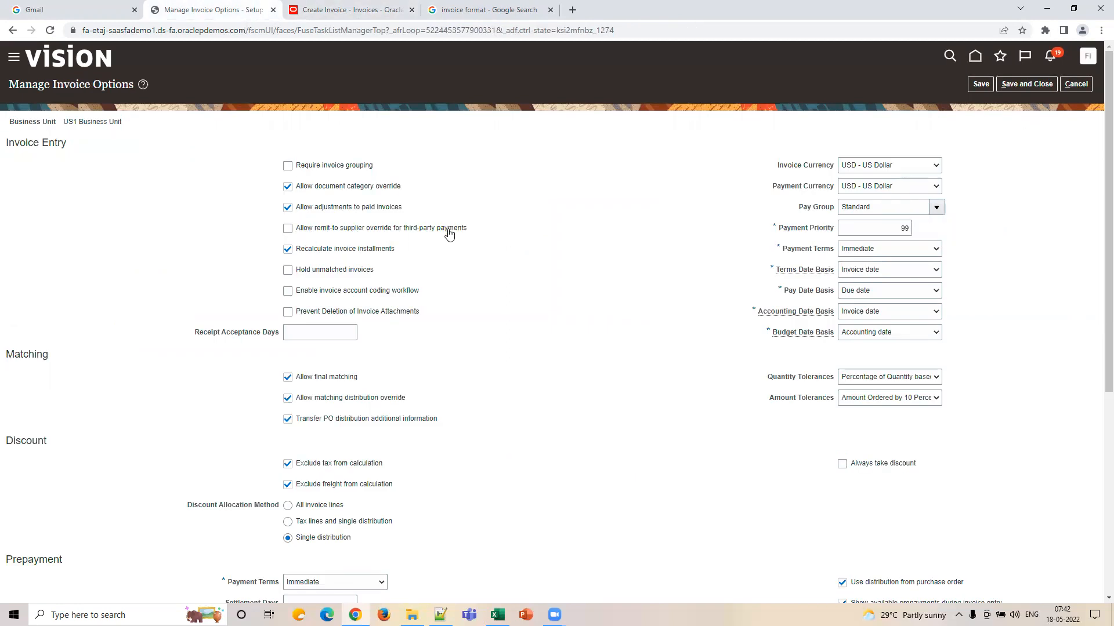
{"action": "key", "text": "ctrl+Tab"}
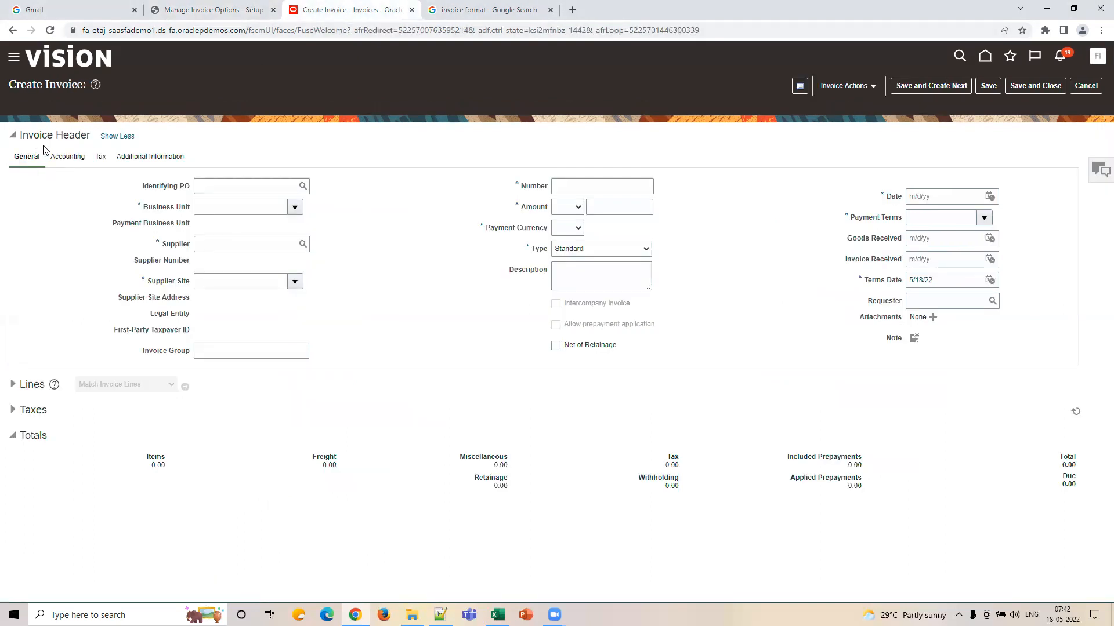
{"action": "left_click", "coordinate": [65, 163]}
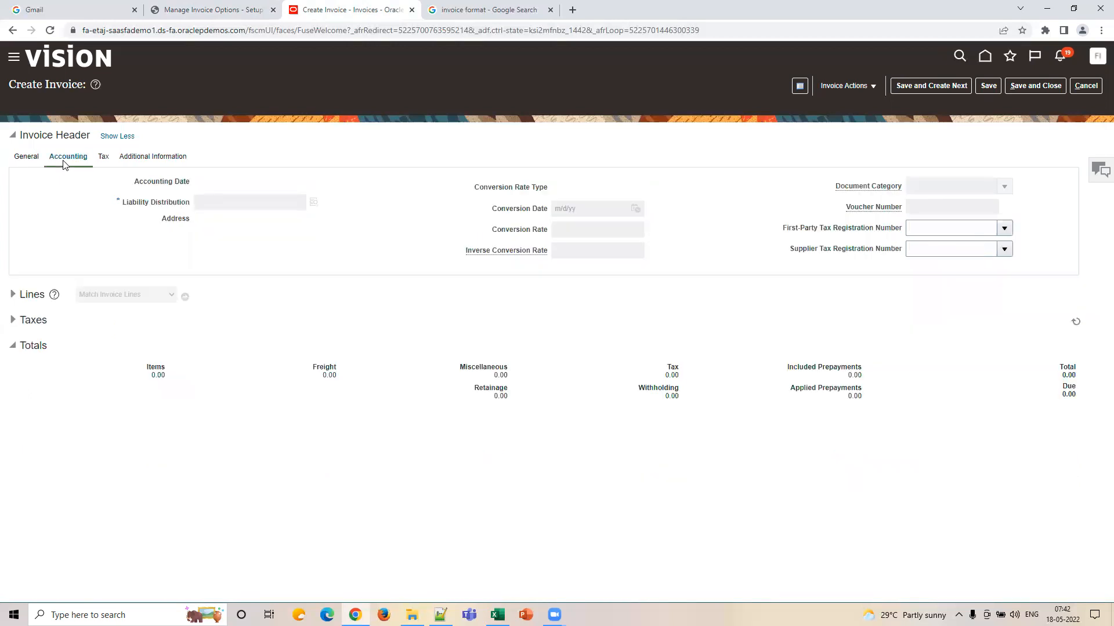
{"action": "left_click", "coordinate": [128, 165]}
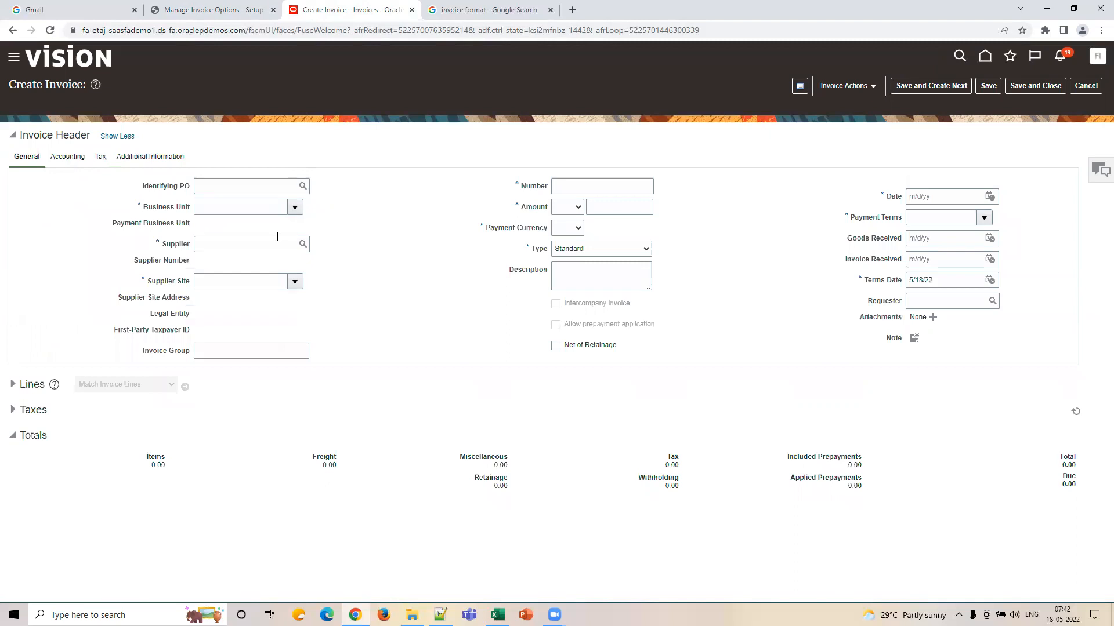
{"action": "left_click", "coordinate": [232, 12]}
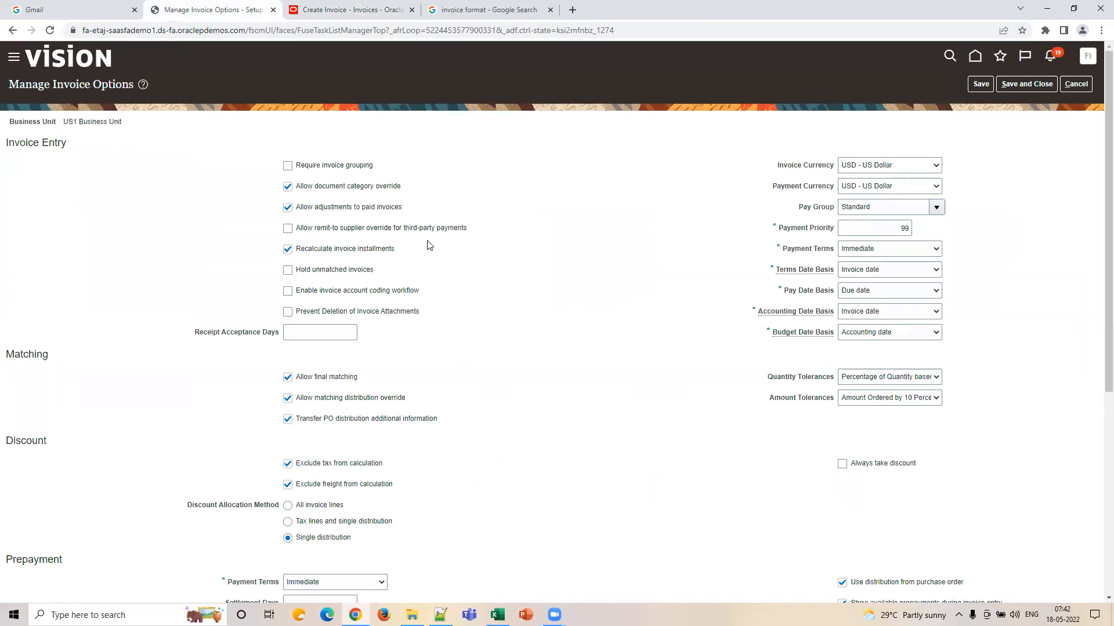
Step: Switch to Excel and clear the invoice amount example from J23:L27
{"action": "left_click", "coordinate": [498, 614]}
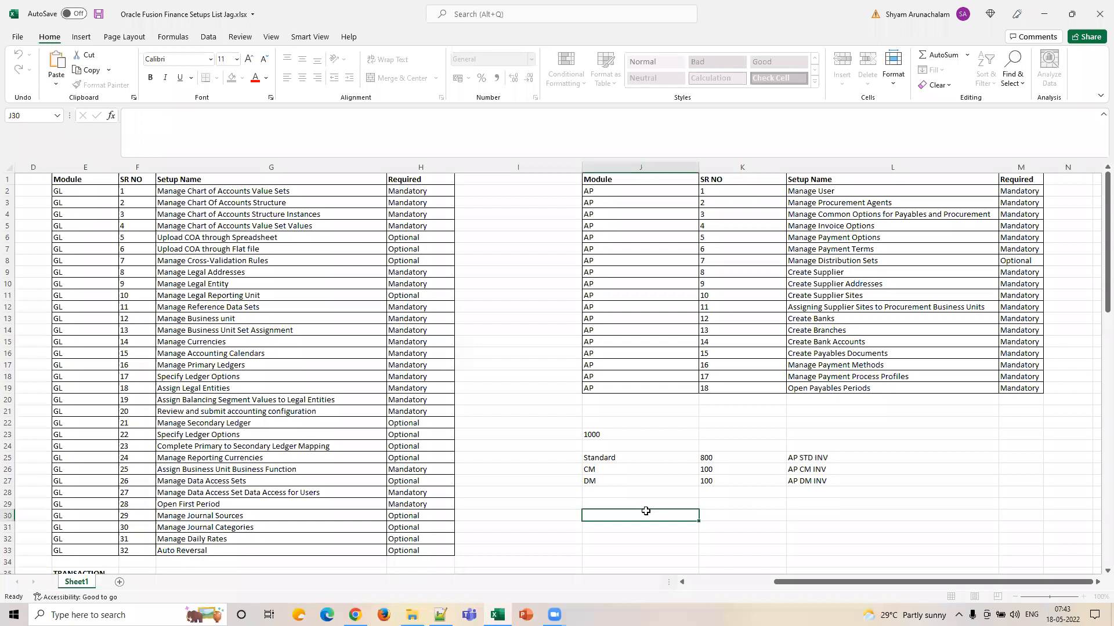
{"action": "left_click_drag", "start_coordinate": [589, 435], "coordinate": [831, 477]}
{"action": "key", "text": "Delete"}
{"action": "left_click_drag", "start_coordinate": [719, 475], "coordinate": [621, 462]}
{"action": "left_click", "coordinate": [618, 441]}
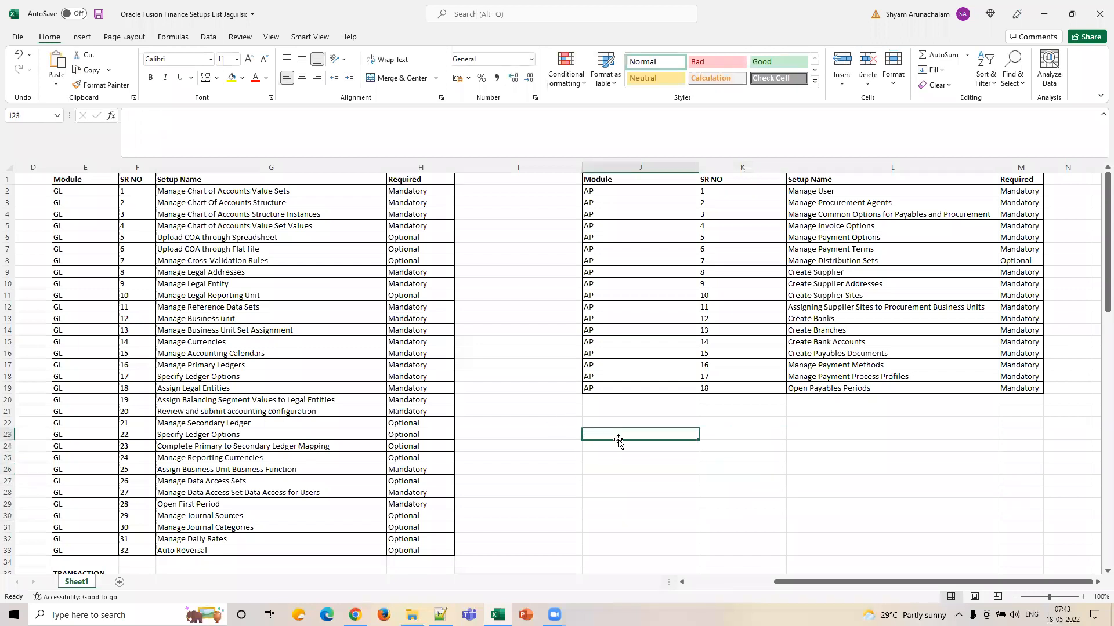
Step: Enter US 1 in J23, Union in J24 and Supplier in K24 as a new example
{"action": "type", "text": "US 1"}
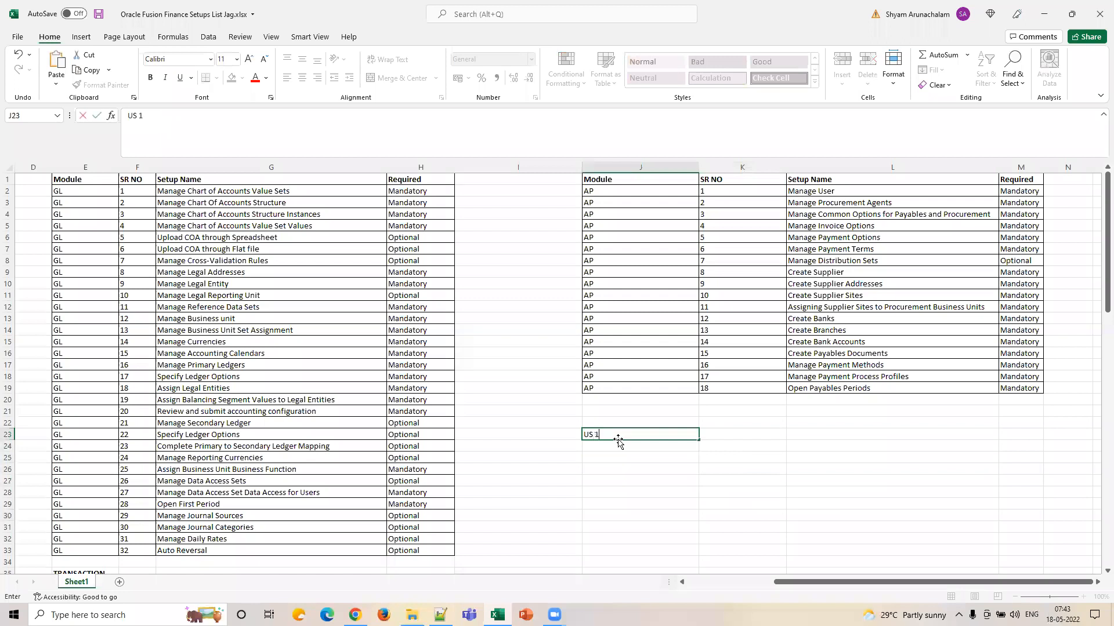
{"action": "key", "text": "Tab"}
{"action": "key", "text": "Return"}
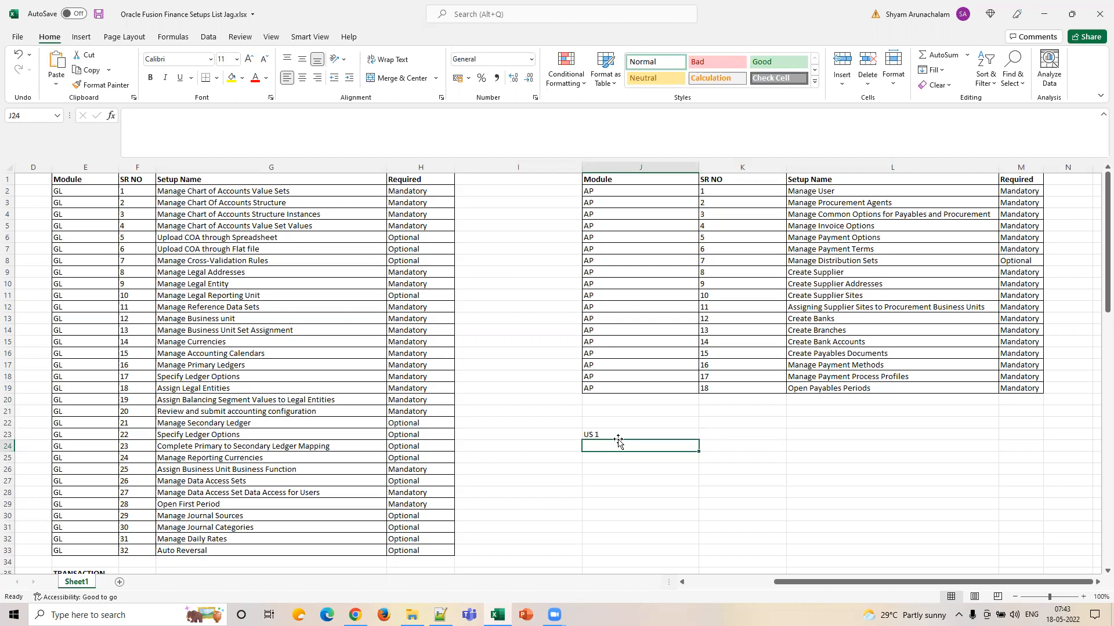
{"action": "type", "text": "Umiom"}
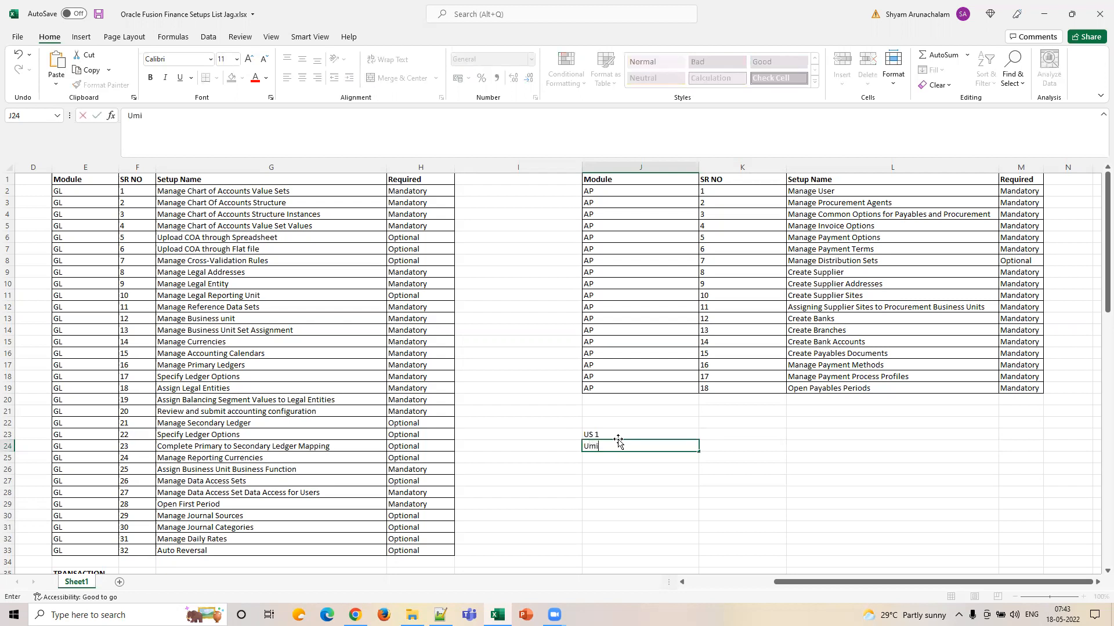
{"action": "key", "text": "BackSpace"}
{"action": "key", "text": "BackSpace"}
{"action": "key", "text": "BackSpace"}
{"action": "key", "text": "BackSpace"}
{"action": "type", "text": "nion"}
{"action": "key", "text": "Tab"}
{"action": "type", "text": "Supplier"}
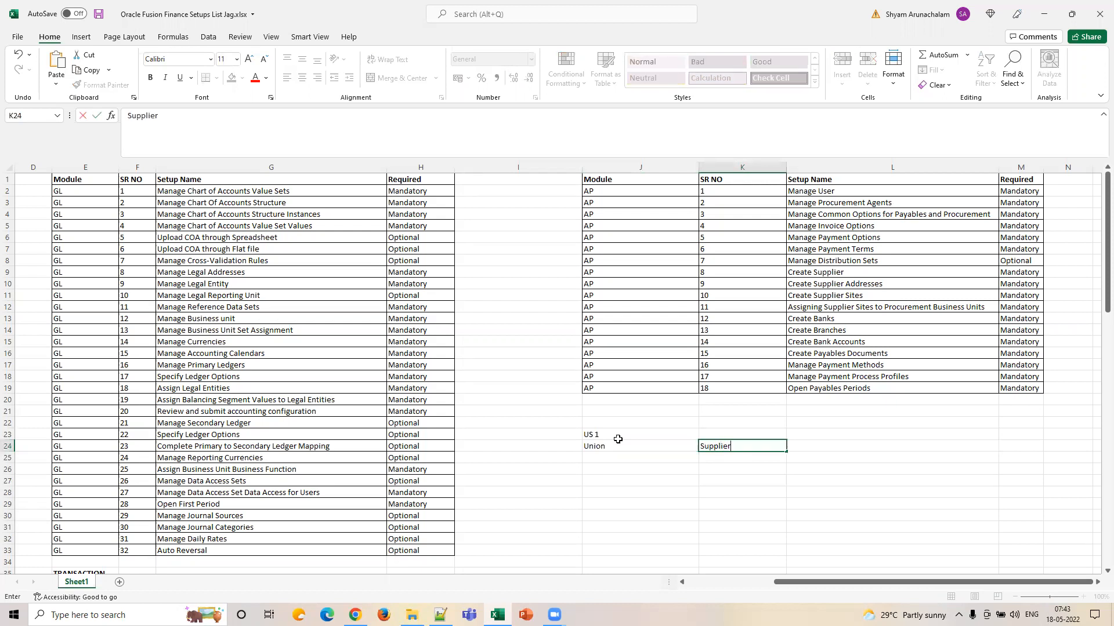
{"action": "key", "text": "Return"}
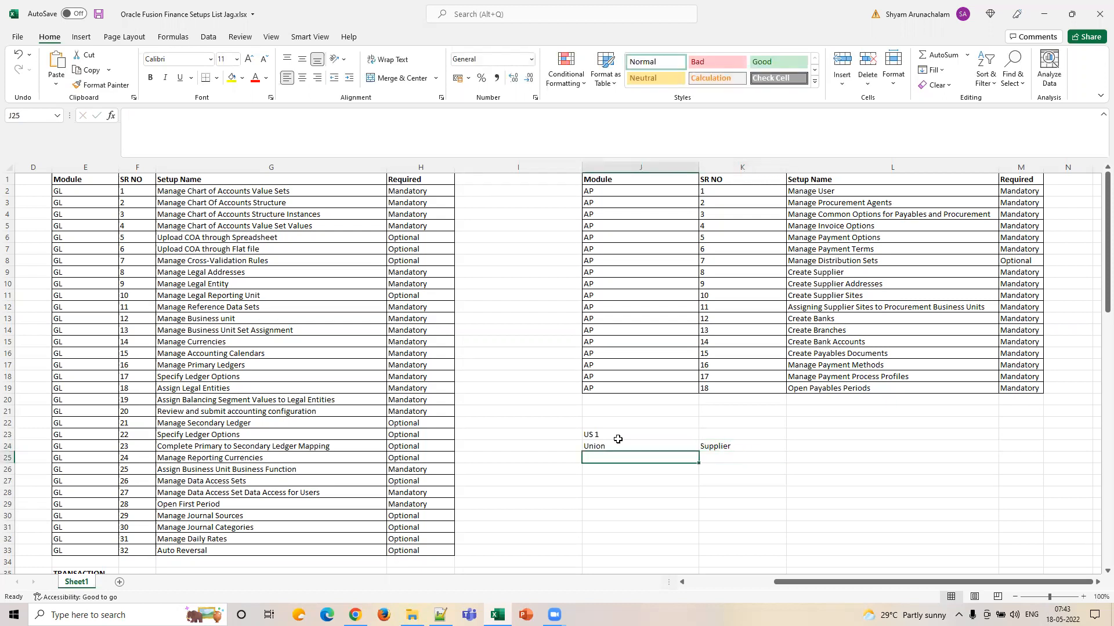
Step: Check the Manage Invoice Options page in the browser, then return to the Union example in Excel and select J25
{"action": "key", "text": "alt+Tab"}
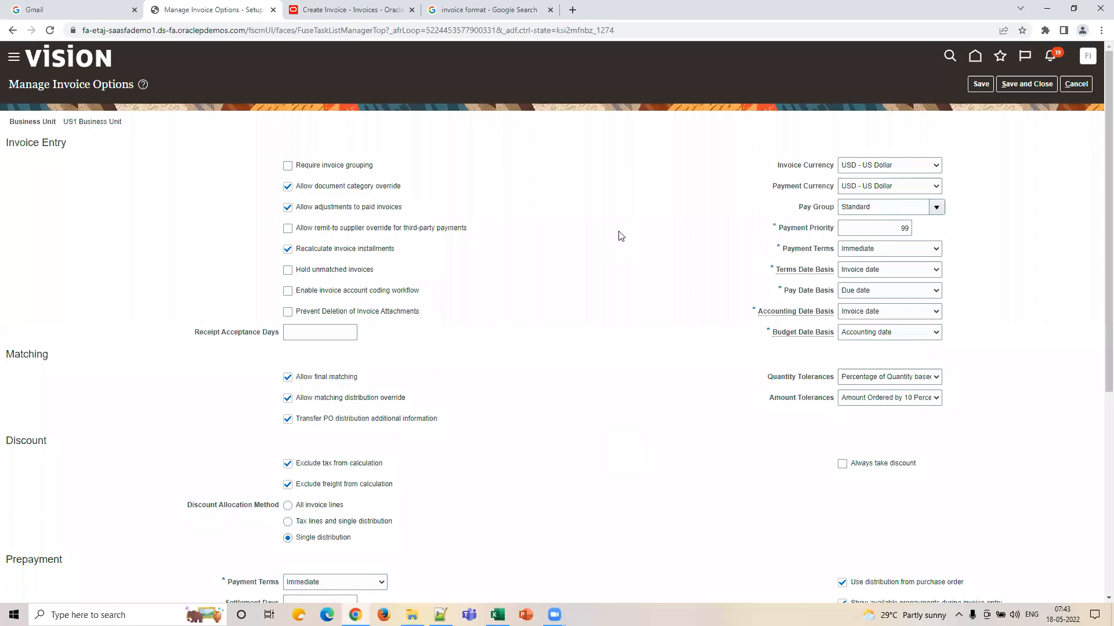
{"action": "key", "text": "alt+Tab"}
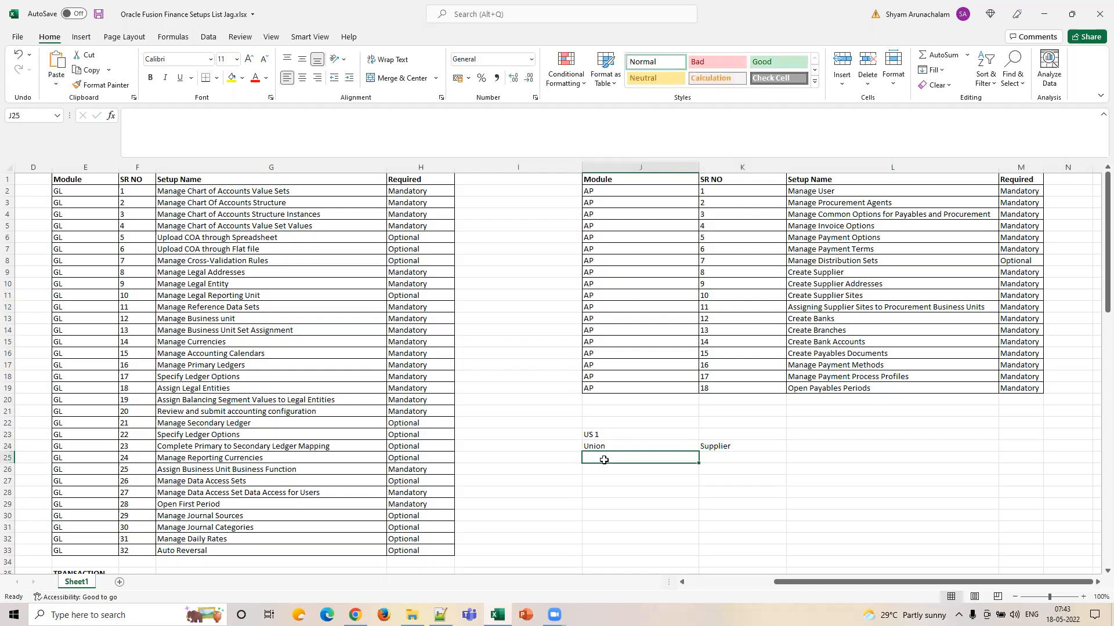
{"action": "left_click", "coordinate": [642, 447]}
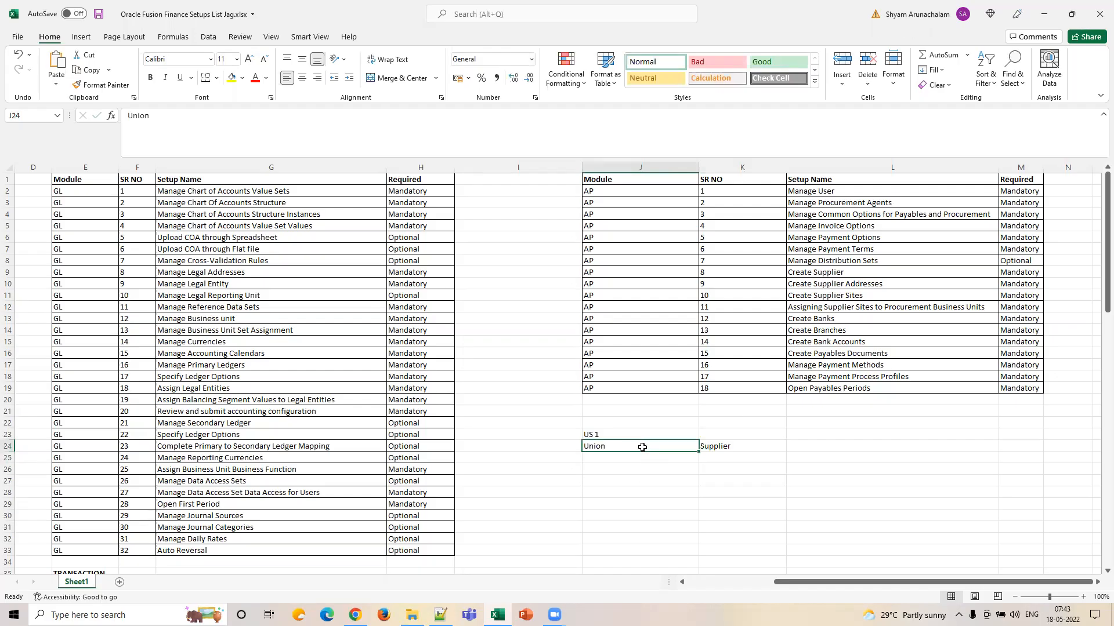
{"action": "left_click", "coordinate": [605, 457]}
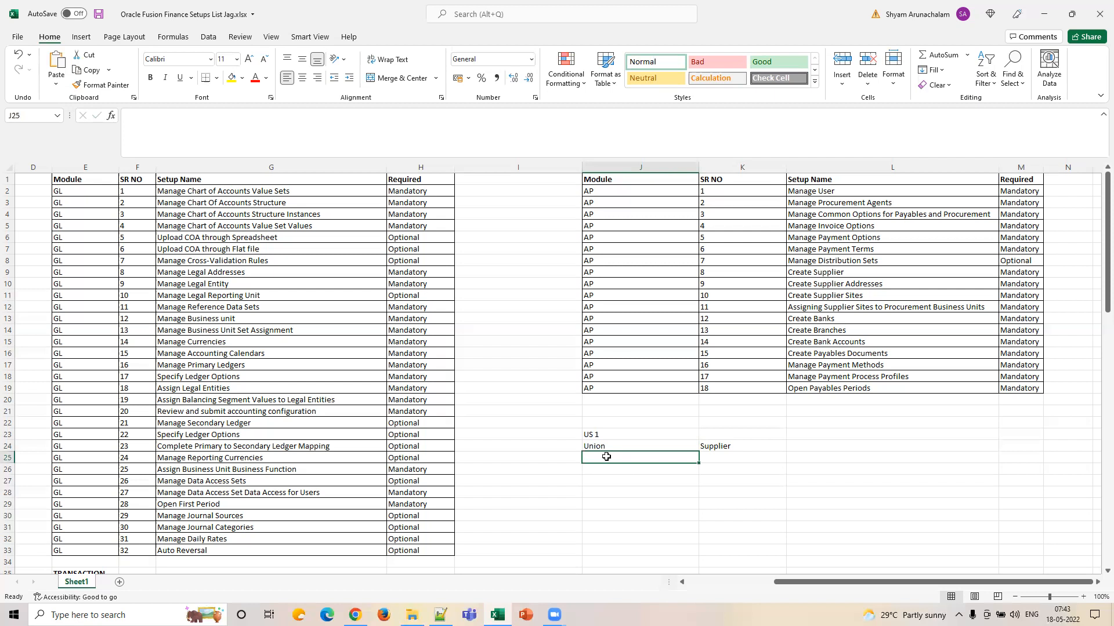
Step: Enter Union Reg in J25 and Supplier in K25 as the second row of the example
{"action": "type", "text": "Union"}
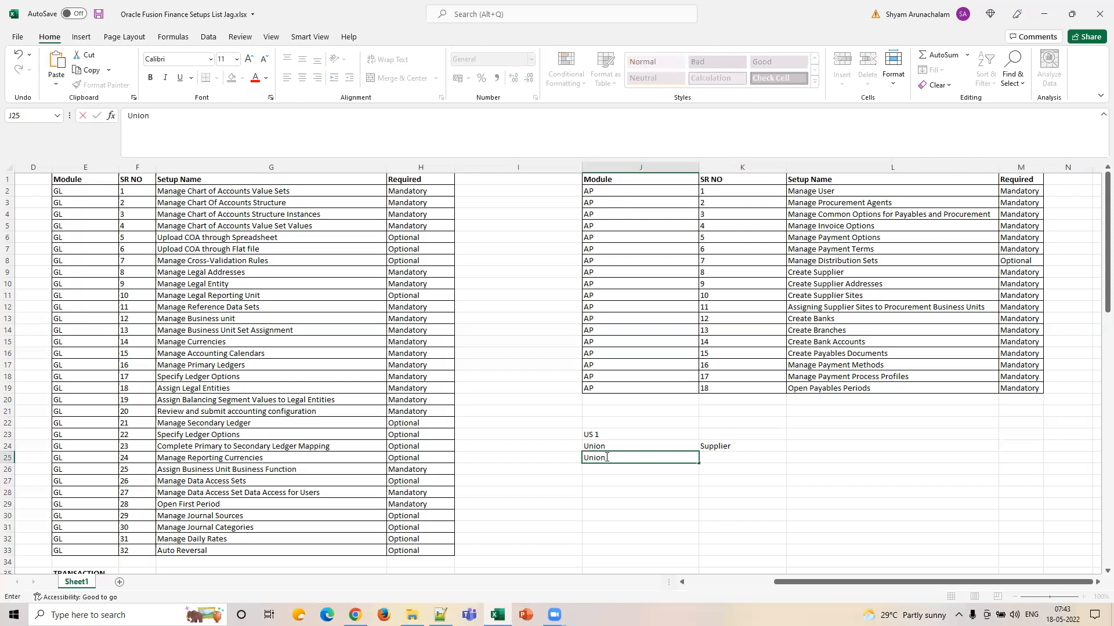
{"action": "type", "text": " Reg"}
{"action": "key", "text": "Tab"}
{"action": "type", "text": "Supplier"}
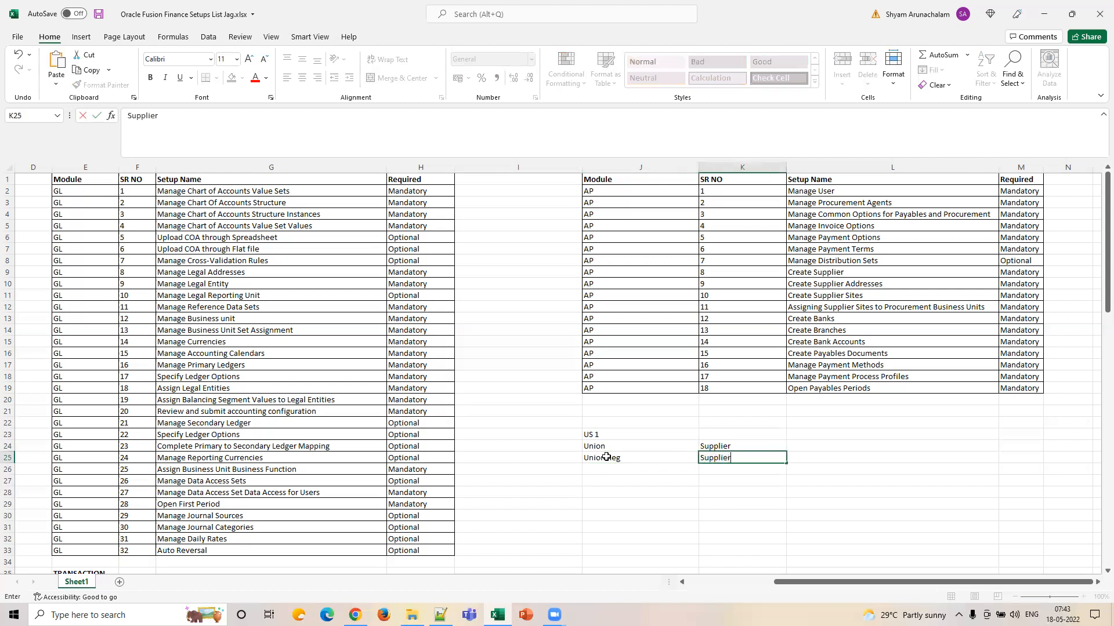
{"action": "left_click", "coordinate": [607, 457]}
Step: Mark the Union row with INV in L24 and the Union Reg row with PAY in L25
{"action": "key", "text": "Up"}
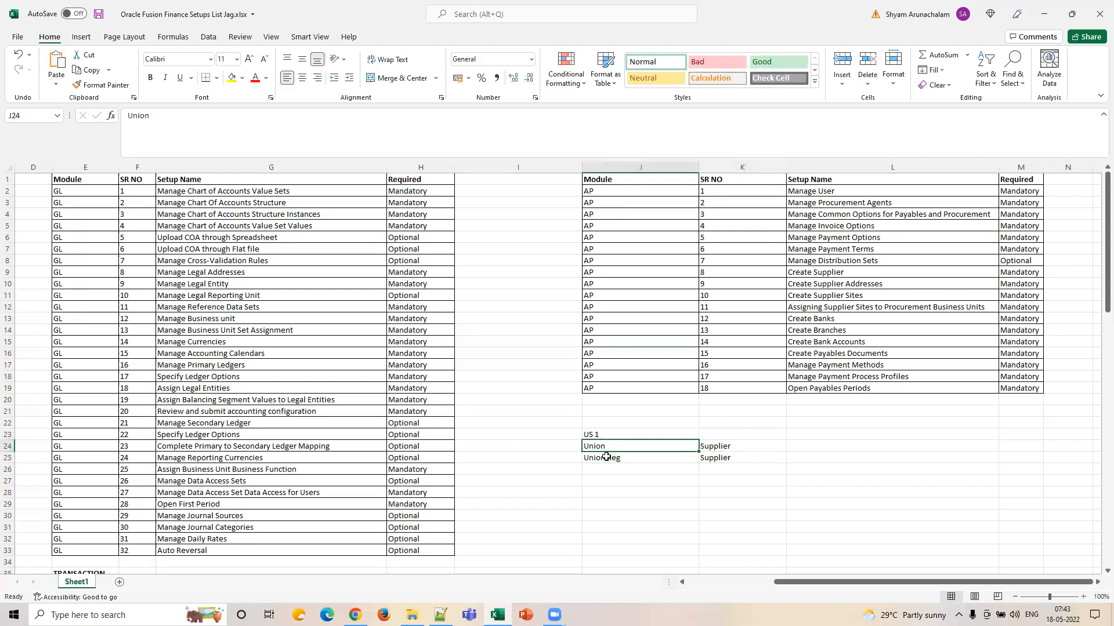
{"action": "key", "text": "Right"}
{"action": "key", "text": "Right"}
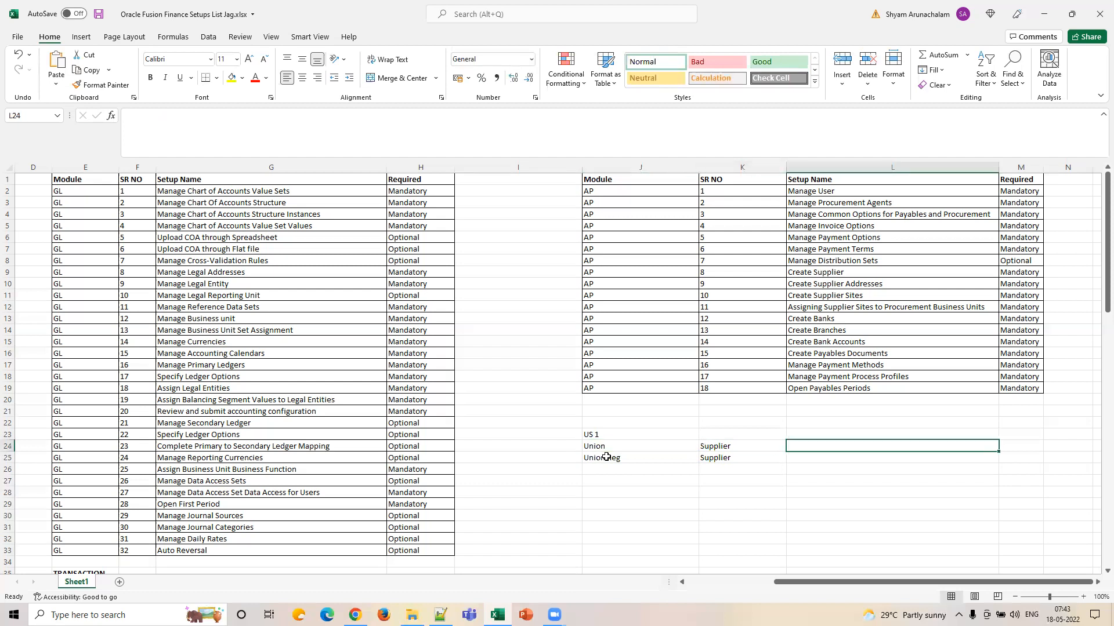
{"action": "type", "text": "INV"}
{"action": "key", "text": "Return"}
{"action": "type", "text": "PAY"}
{"action": "key", "text": "Up"}
{"action": "key", "text": "Left"}
{"action": "key", "text": "Down"}
{"action": "key", "text": "Up"}
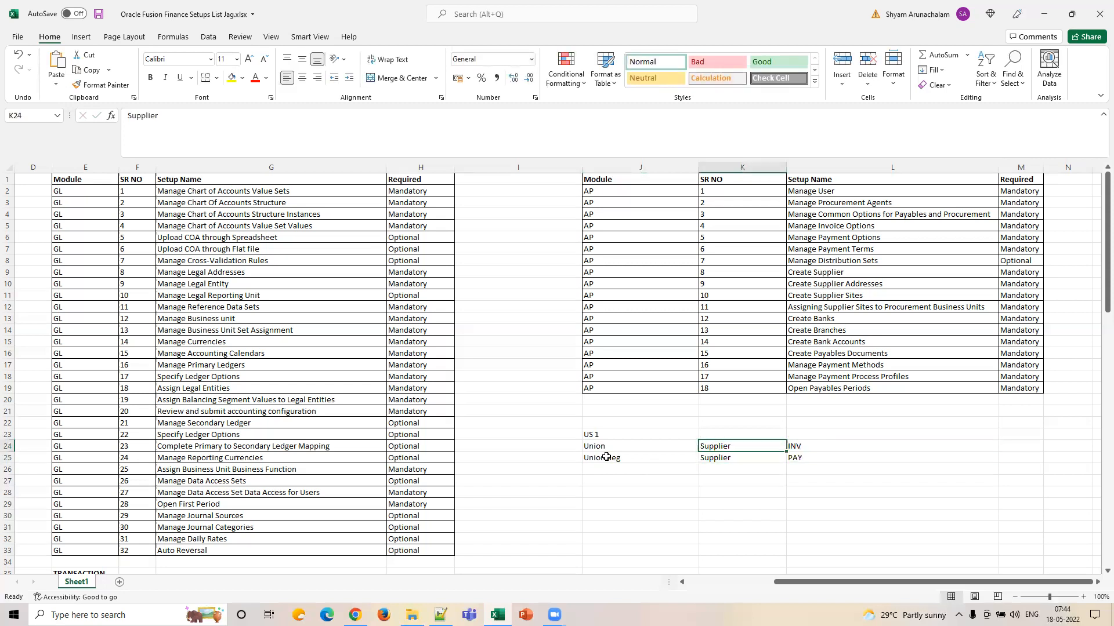
Step: Check the Manage Invoice Options page in the browser, then compare the two Supplier entries in Excel
{"action": "key", "text": "alt+Tab"}
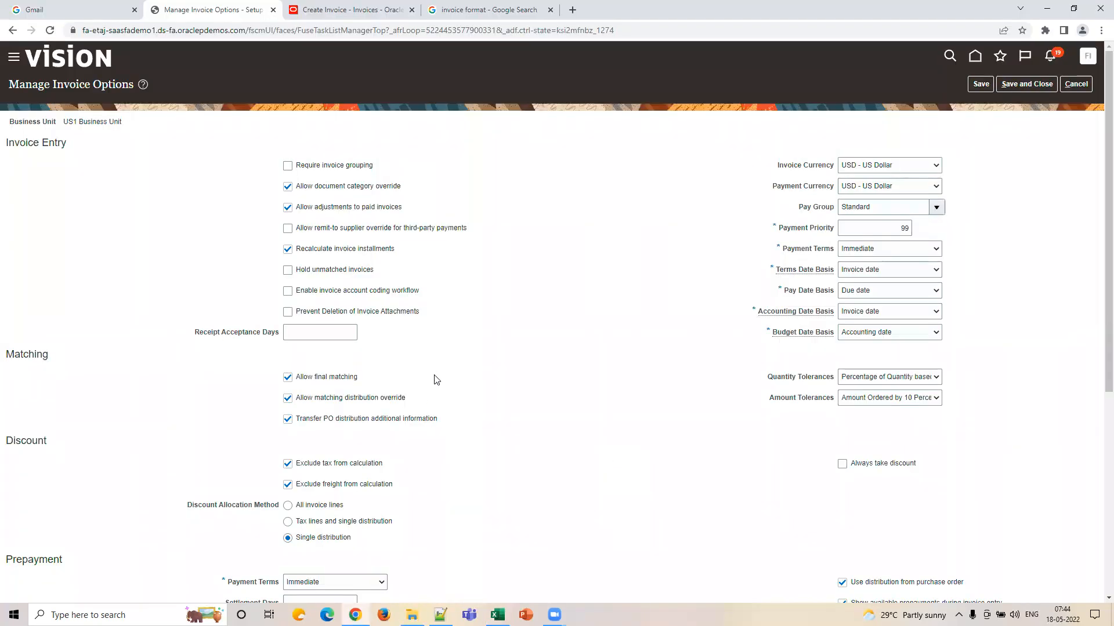
{"action": "key", "text": "alt+Tab"}
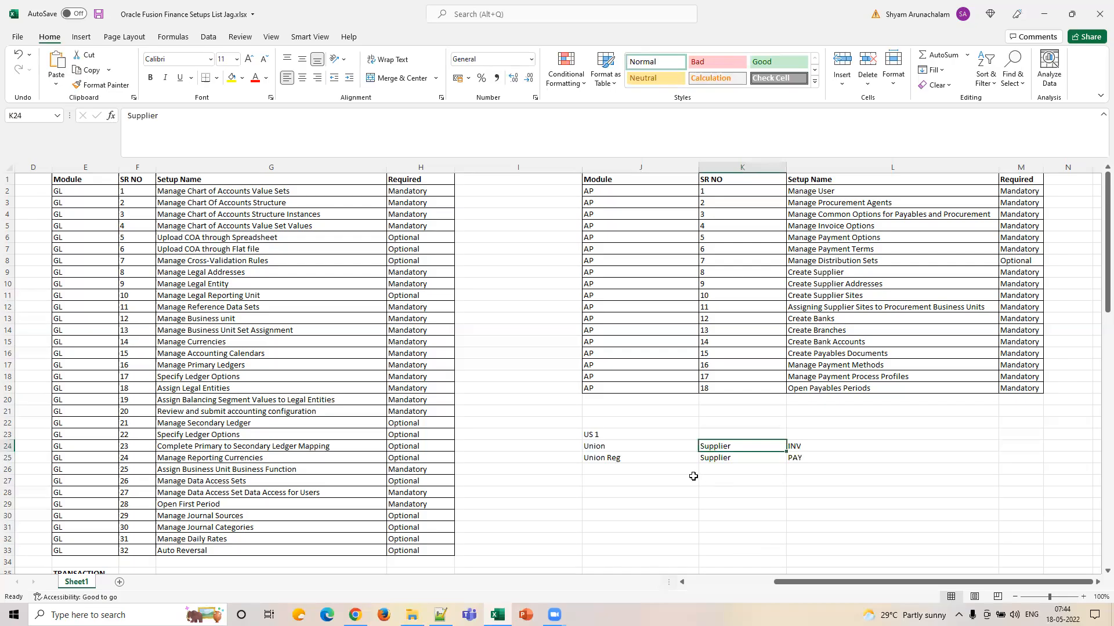
{"action": "left_click", "coordinate": [721, 468]}
{"action": "left_click", "coordinate": [724, 458]}
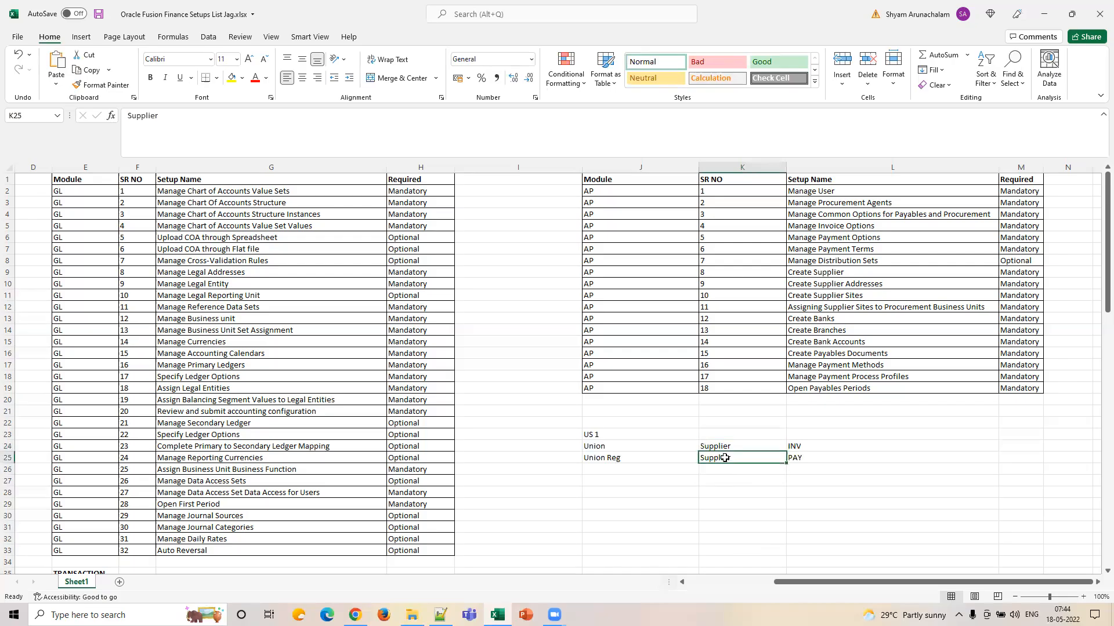
Step: Clear the US 1 supplier example from J23:L25
{"action": "left_click", "coordinate": [631, 451]}
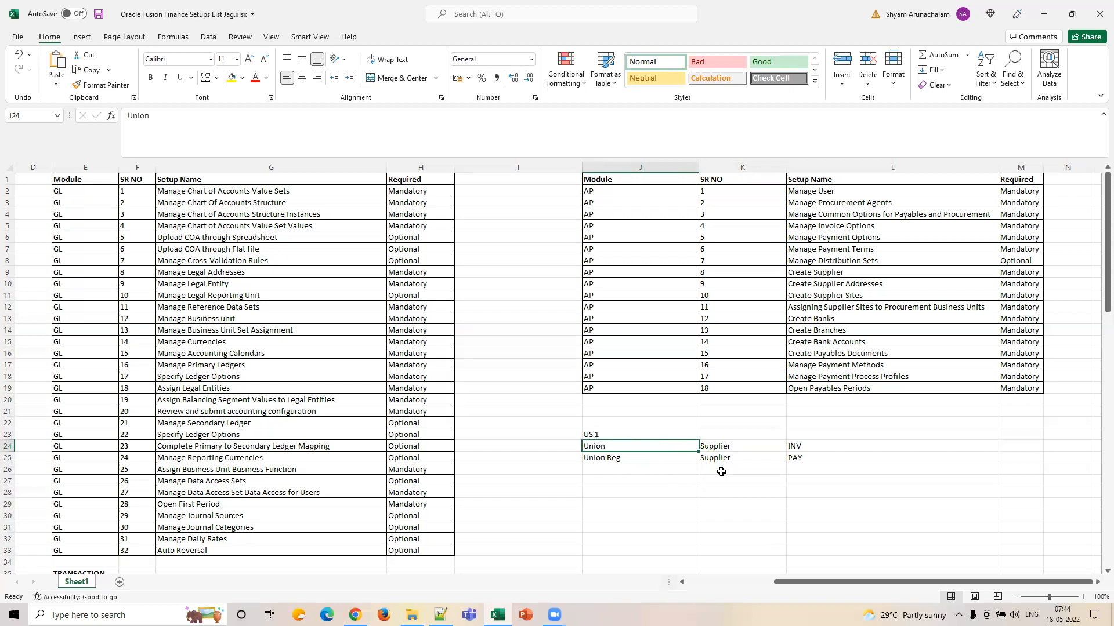
{"action": "left_click_drag", "start_coordinate": [610, 440], "coordinate": [792, 455]}
{"action": "key", "text": "Delete"}
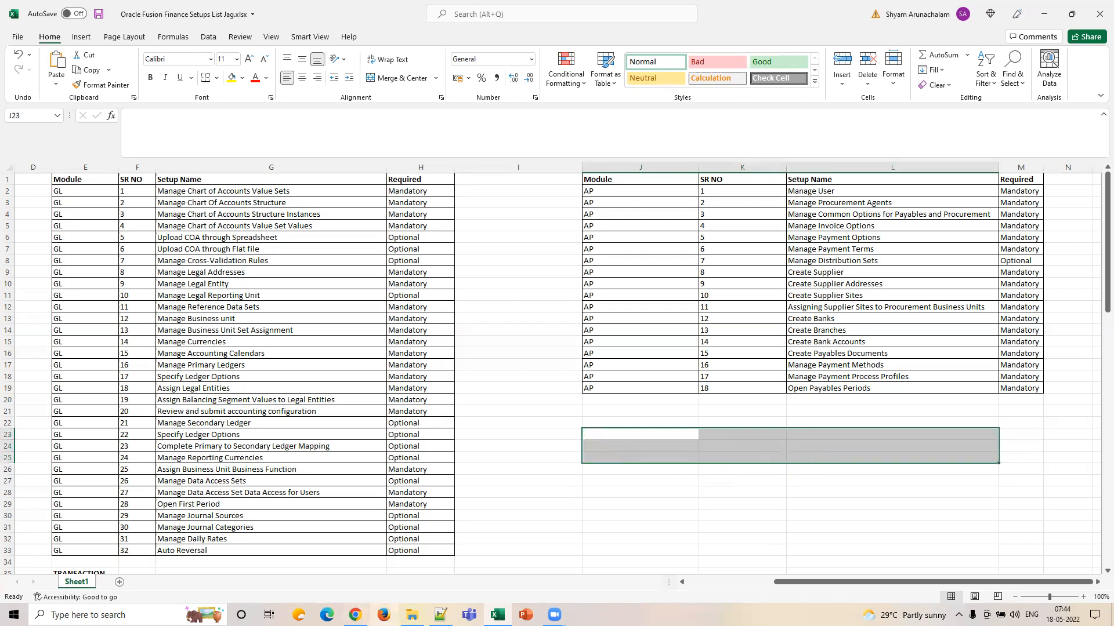
Step: Switch to Create Invoice in the browser, set the invoice amount to 1000 and try to manage its installments
{"action": "left_click", "coordinate": [355, 615]}
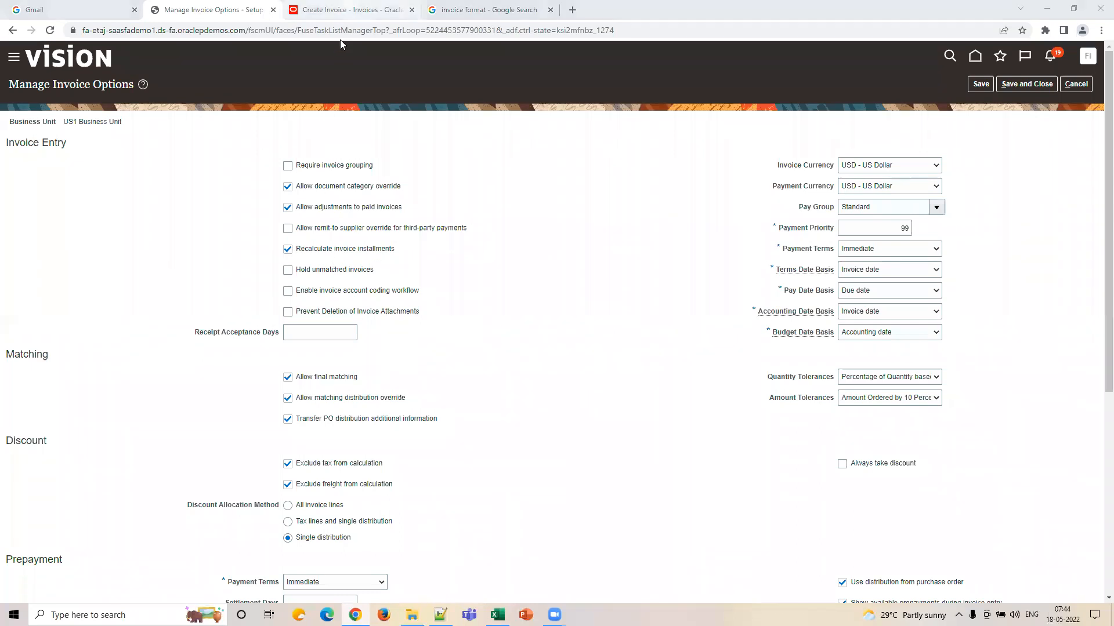
{"action": "left_click", "coordinate": [347, 10]}
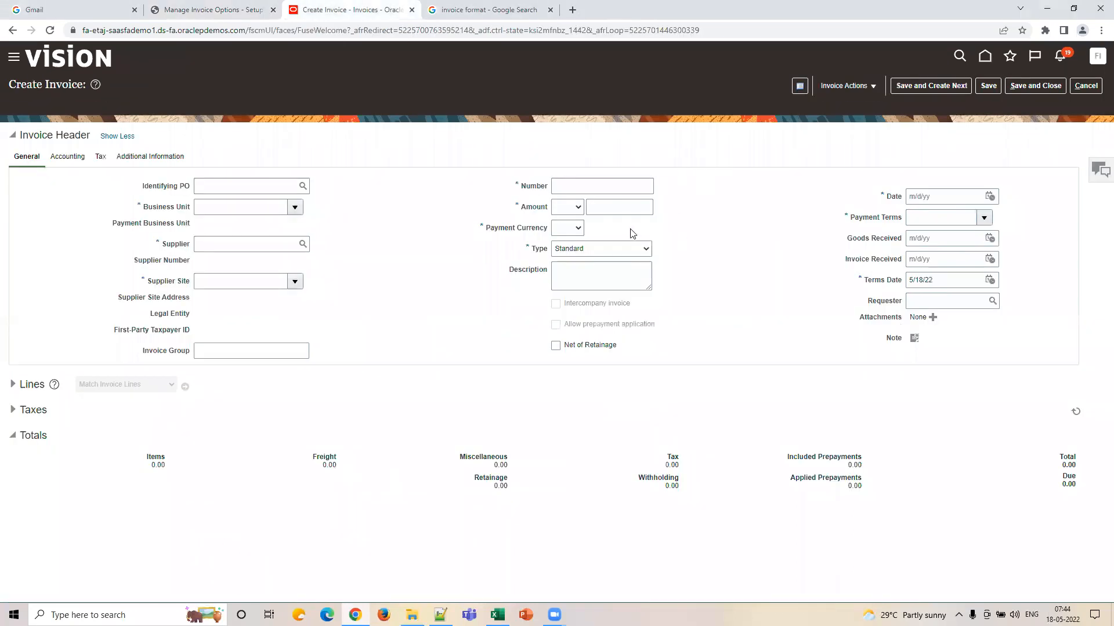
{"action": "left_click", "coordinate": [589, 185]}
{"action": "left_click", "coordinate": [628, 212]}
{"action": "type", "text": "1000"}
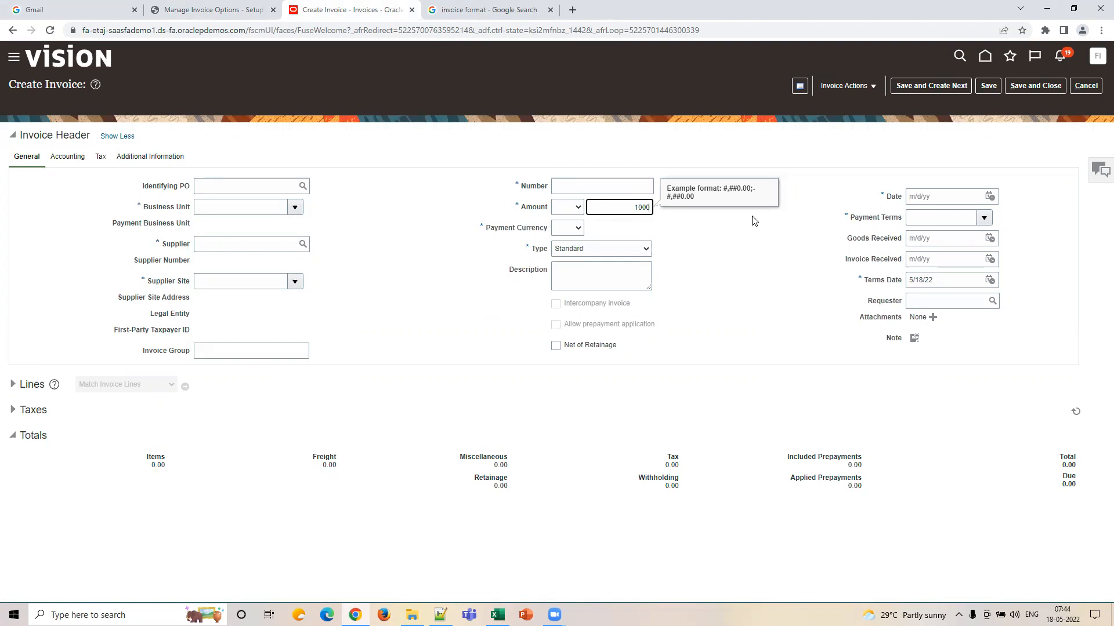
{"action": "left_click", "coordinate": [848, 86]}
{"action": "left_click", "coordinate": [854, 116]}
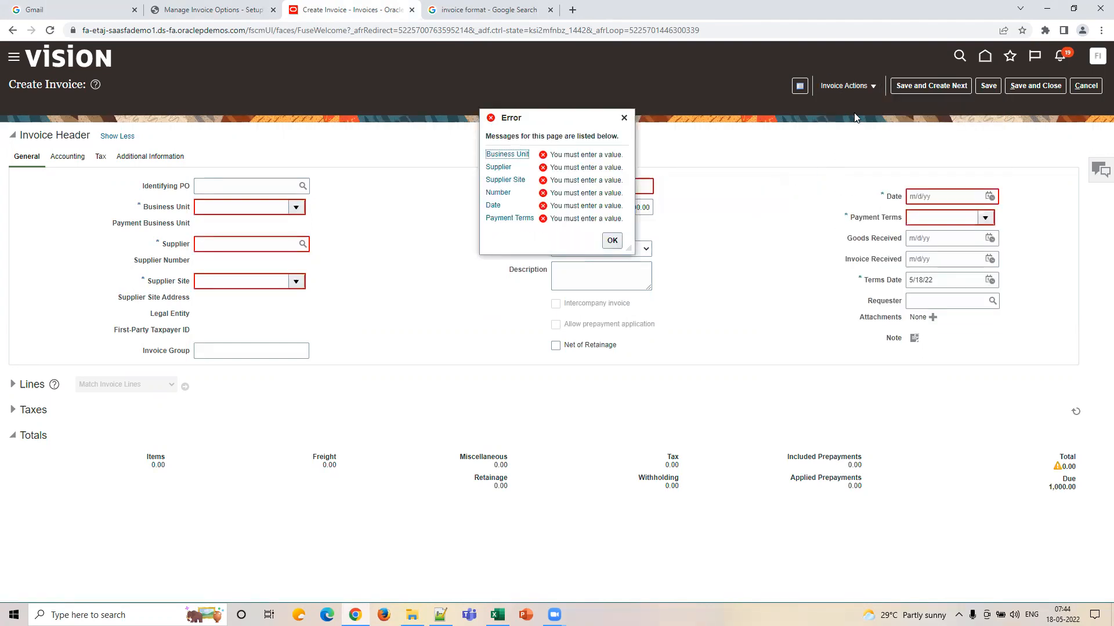
{"action": "left_click", "coordinate": [612, 240]}
Step: Set the business unit to AU Council Business Unit and choose supplier JGA by searching supplier numbers for 1
{"action": "left_click", "coordinate": [296, 209]}
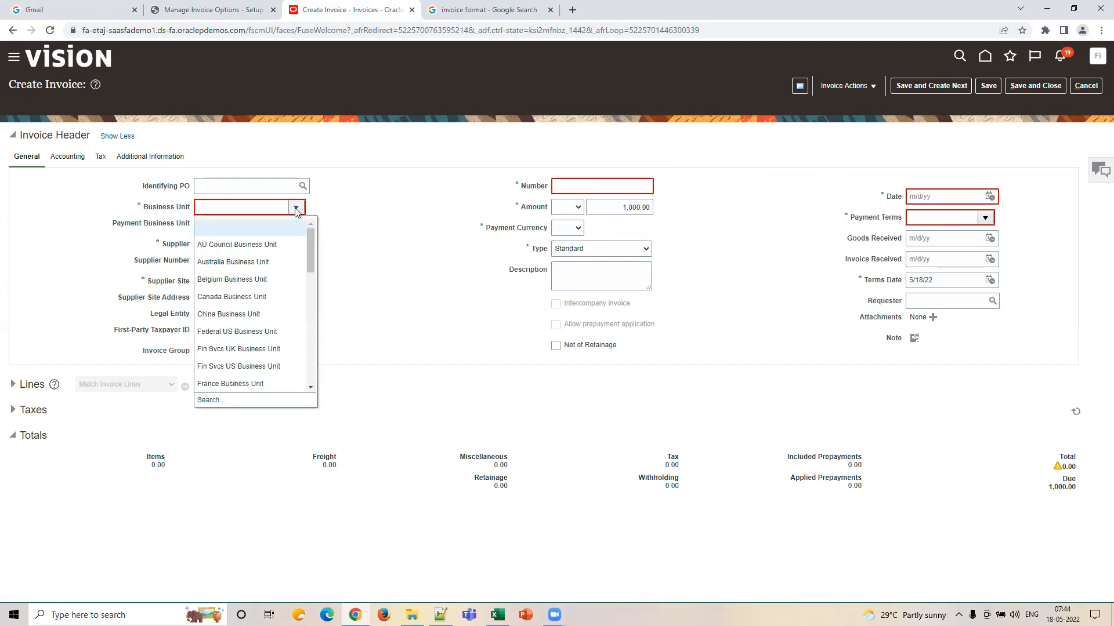
{"action": "left_click", "coordinate": [267, 247]}
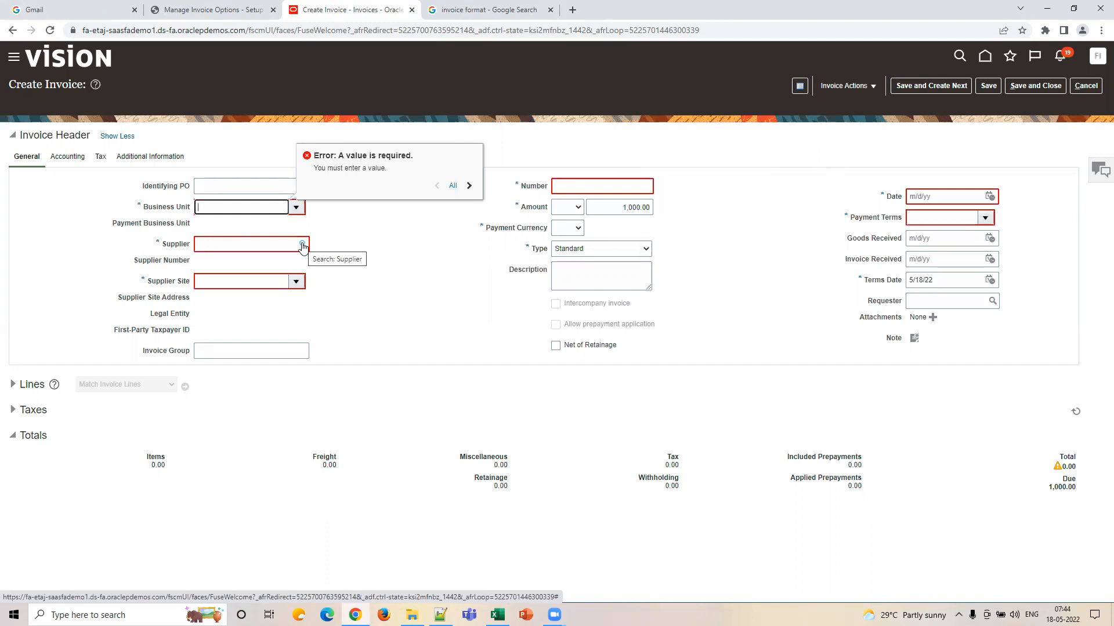
{"action": "left_click", "coordinate": [302, 246]}
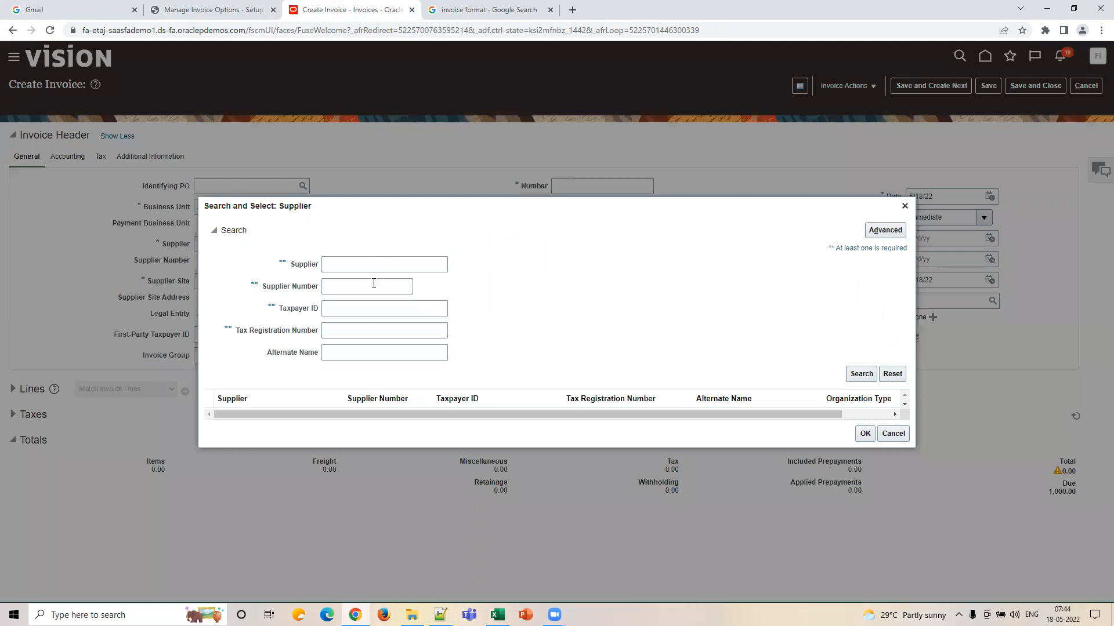
{"action": "left_click", "coordinate": [373, 285]}
{"action": "key", "text": "Return"}
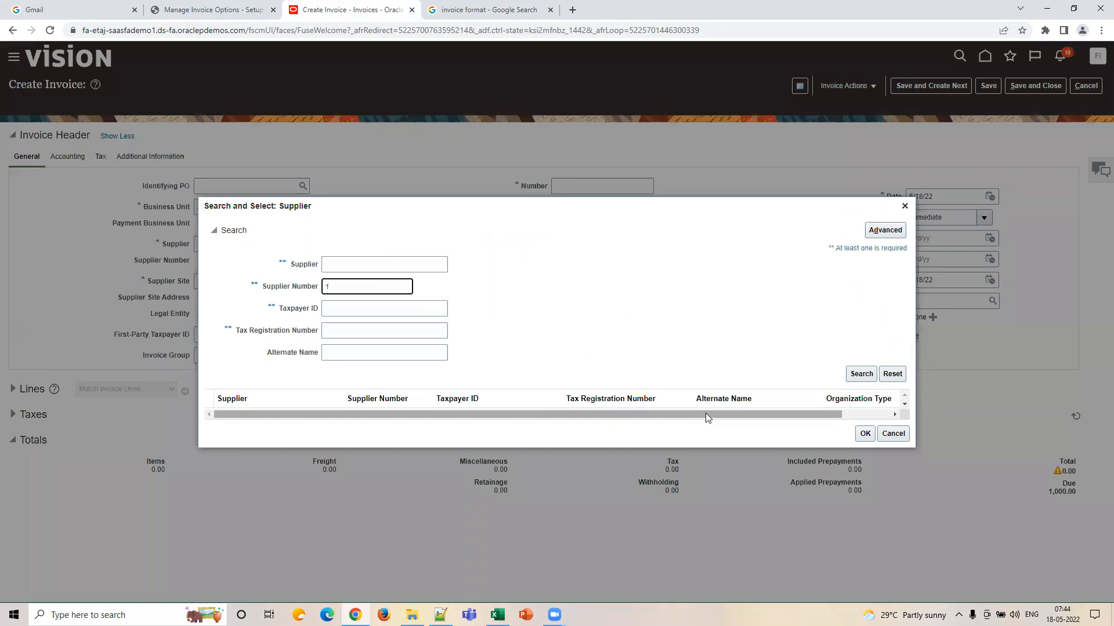
{"action": "left_click", "coordinate": [646, 411]}
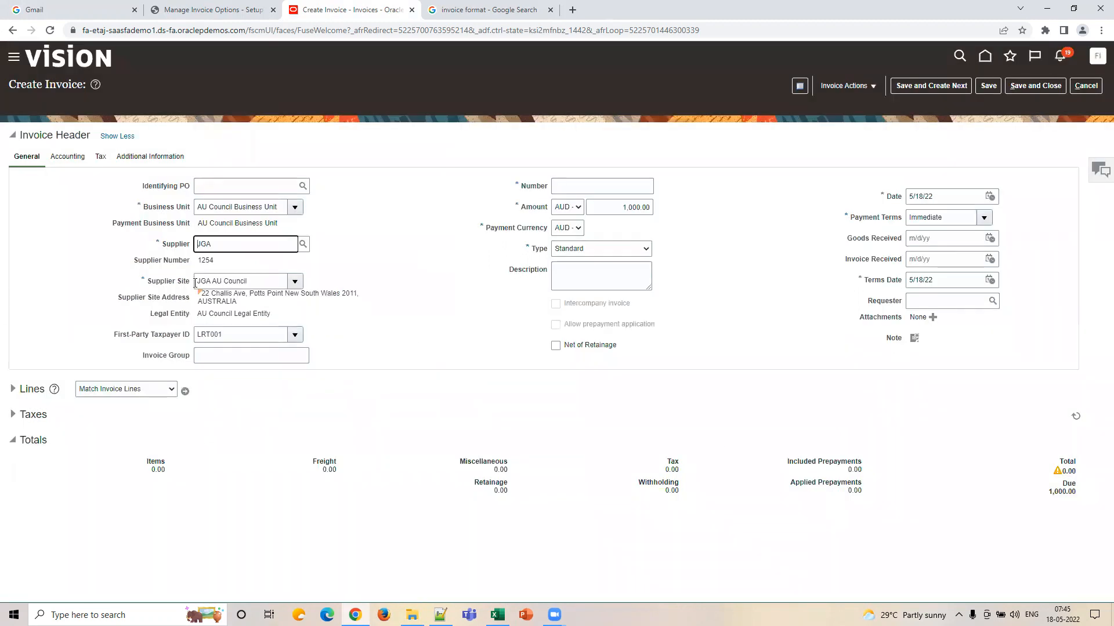
Step: Enter the invoice number in the header and open Manage Installments for the invoice
{"action": "left_click", "coordinate": [605, 192]}
{"action": "type", "text": "255"}
{"action": "left_click", "coordinate": [839, 260]}
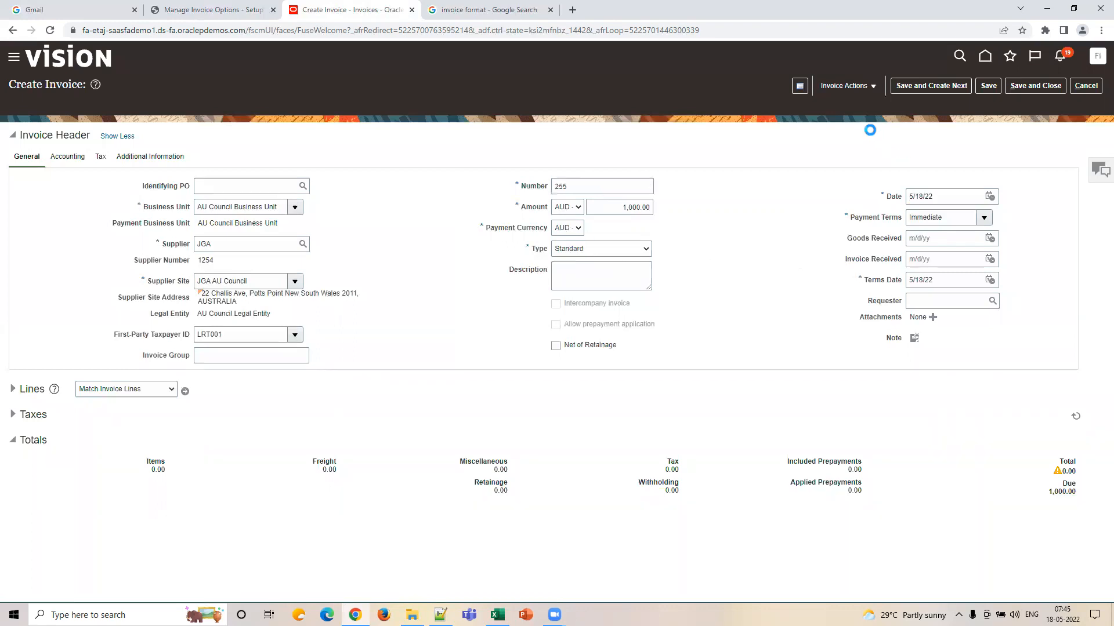
{"action": "left_click", "coordinate": [615, 207]}
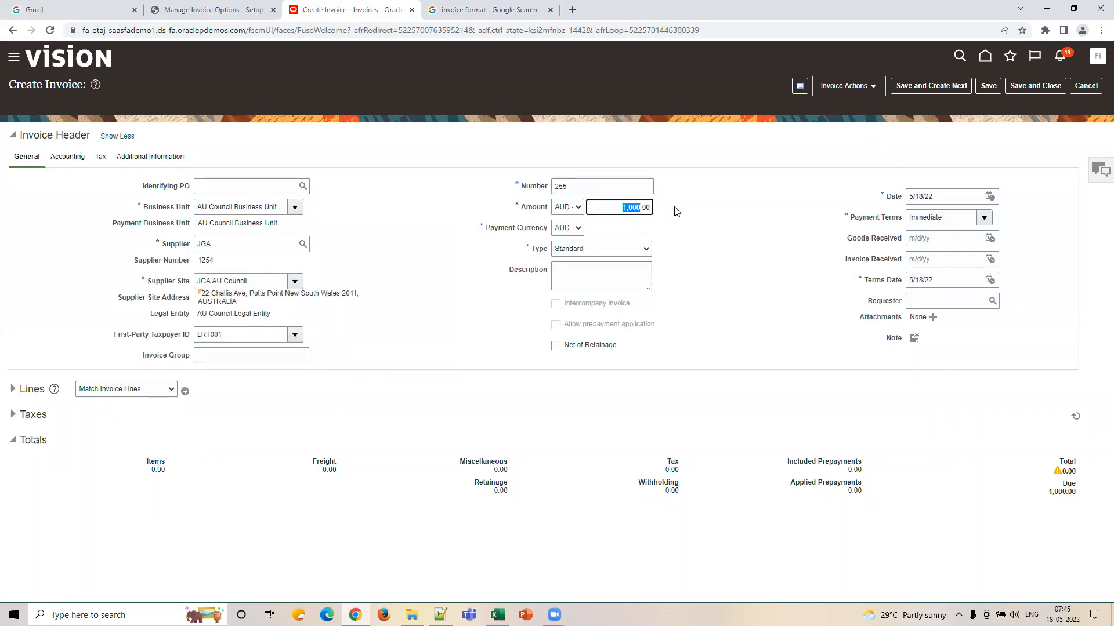
{"action": "left_click", "coordinate": [846, 87]}
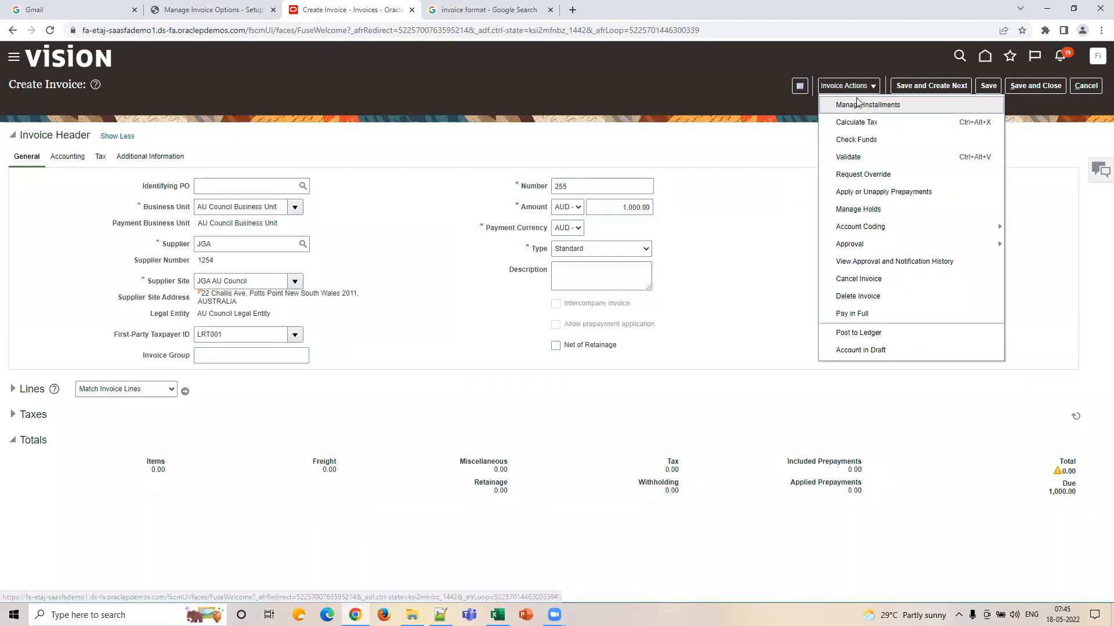
{"action": "left_click", "coordinate": [890, 107]}
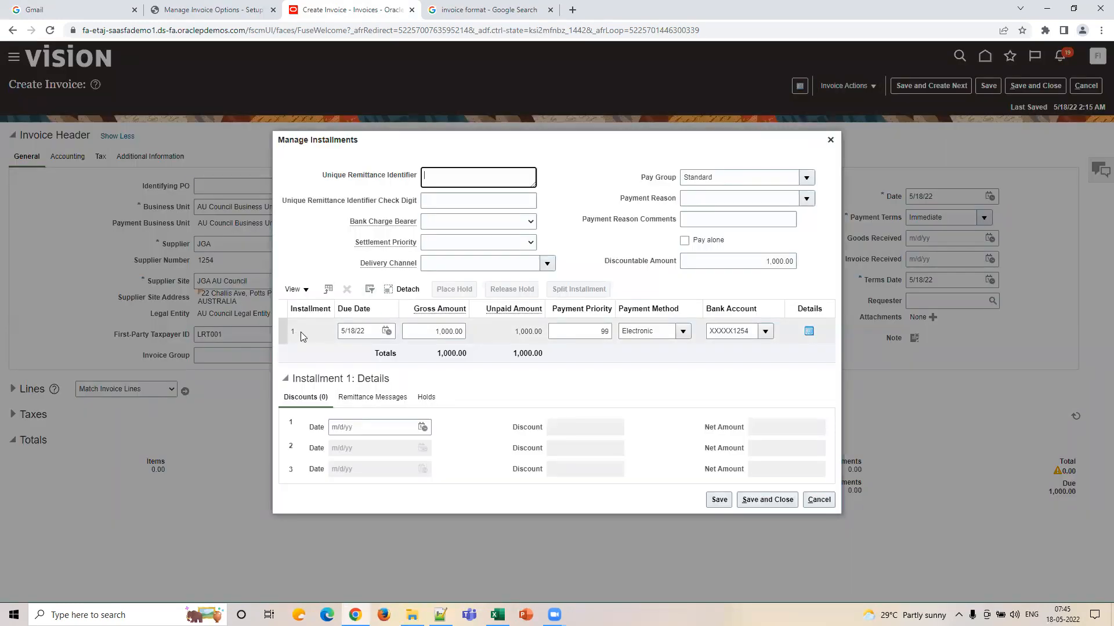
Step: Review the installment's due date, amounts and bank account against the Recalculate invoice installments option, and close Manage Installments
{"action": "left_click", "coordinate": [363, 333]}
{"action": "left_click", "coordinate": [430, 336]}
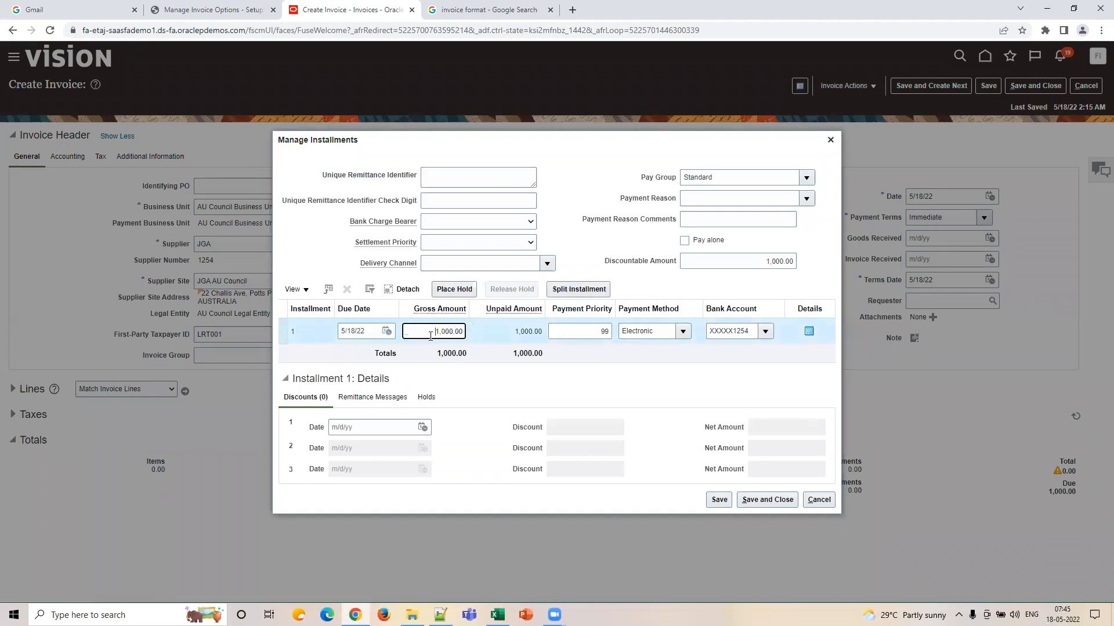
{"action": "left_click", "coordinate": [511, 335]}
{"action": "double_click", "coordinate": [752, 335]}
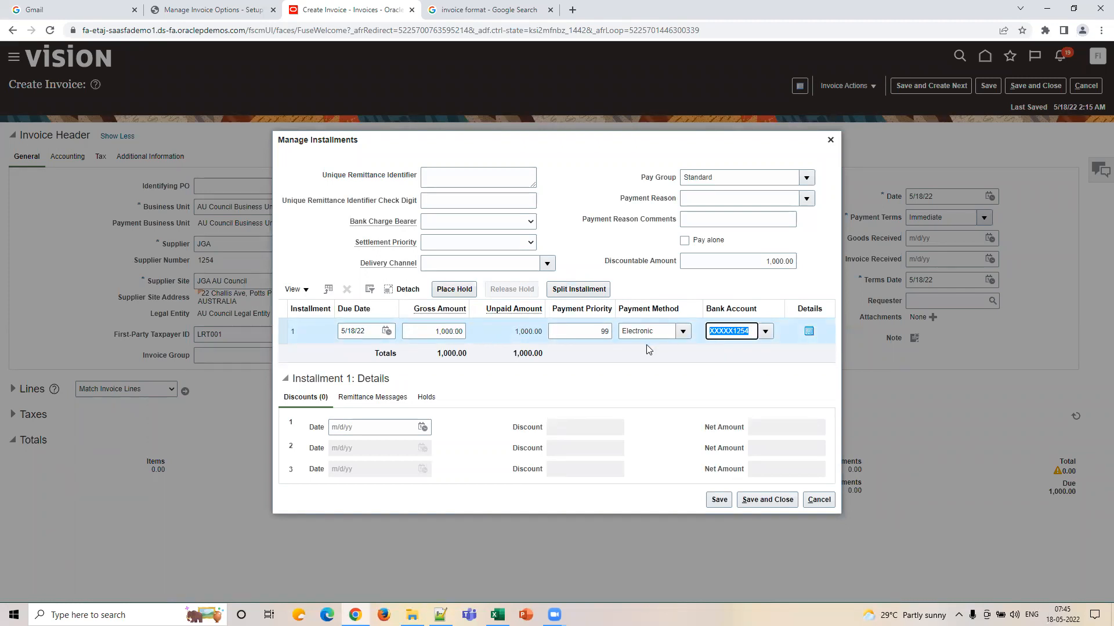
{"action": "left_click", "coordinate": [232, 9]}
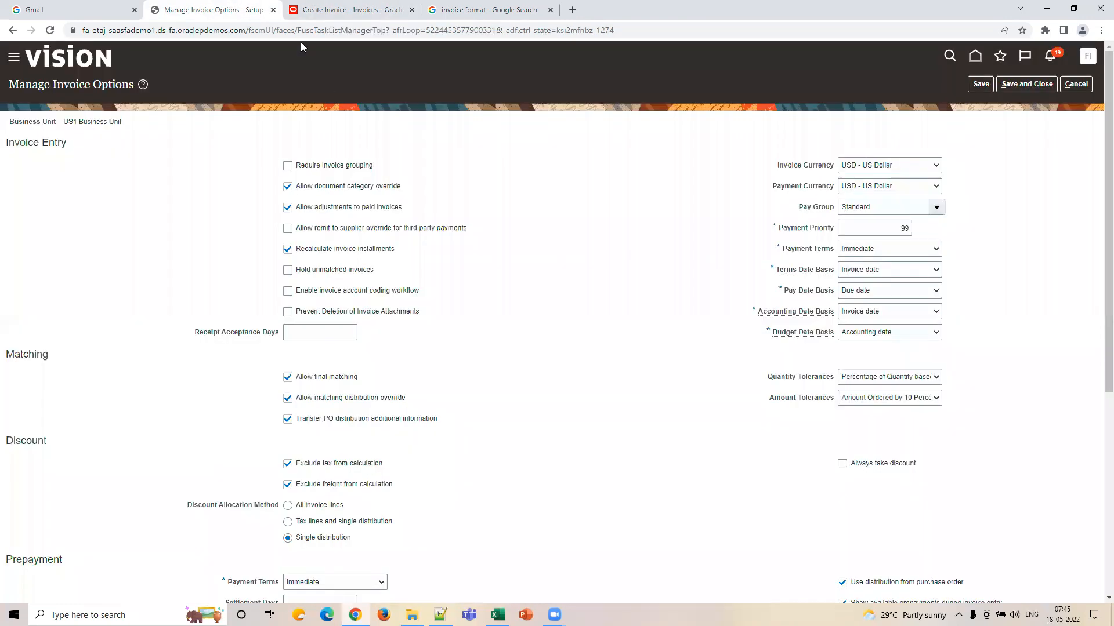
{"action": "left_click", "coordinate": [370, 10]}
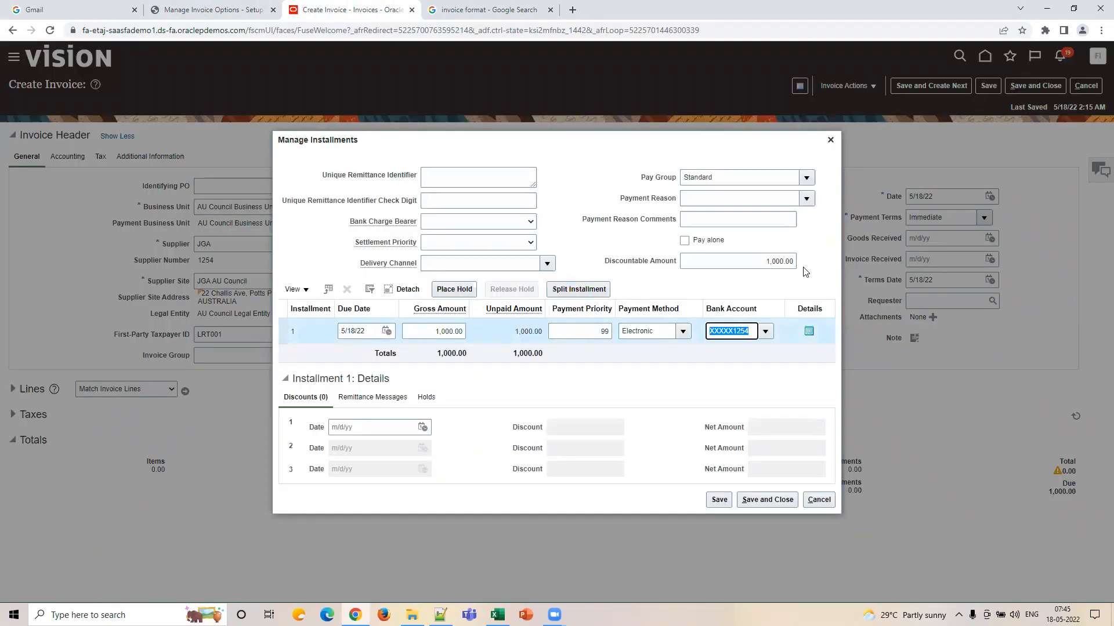
{"action": "left_click", "coordinate": [832, 141]}
Step: Set the invoice amount to 500
{"action": "left_click", "coordinate": [610, 212]}
{"action": "double_click", "coordinate": [610, 211]}
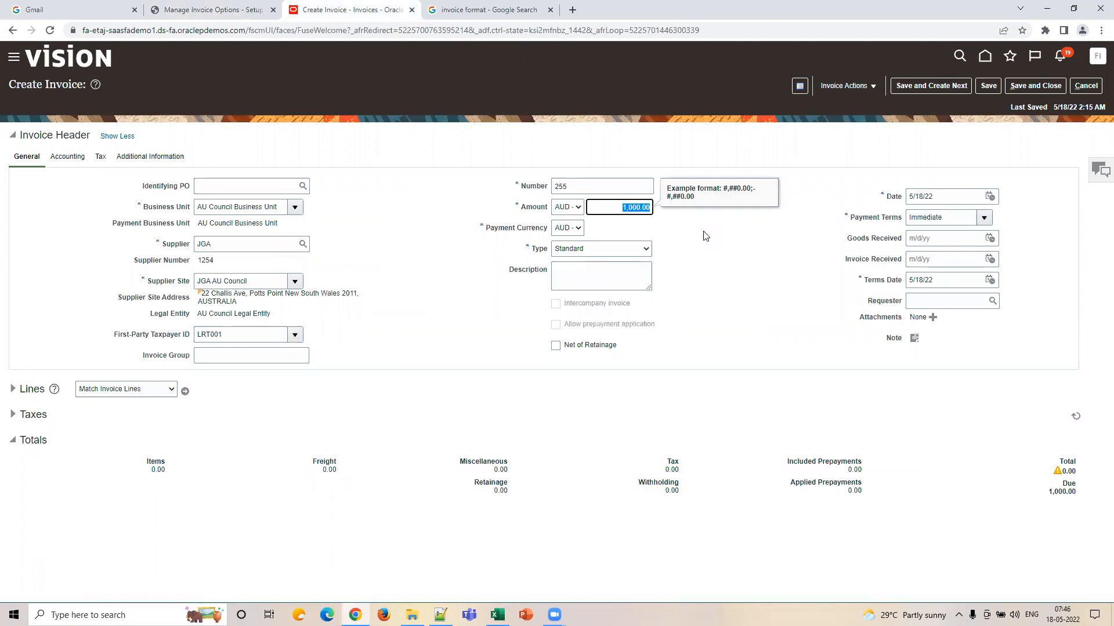
{"action": "type", "text": "500"}
{"action": "left_click", "coordinate": [647, 232]}
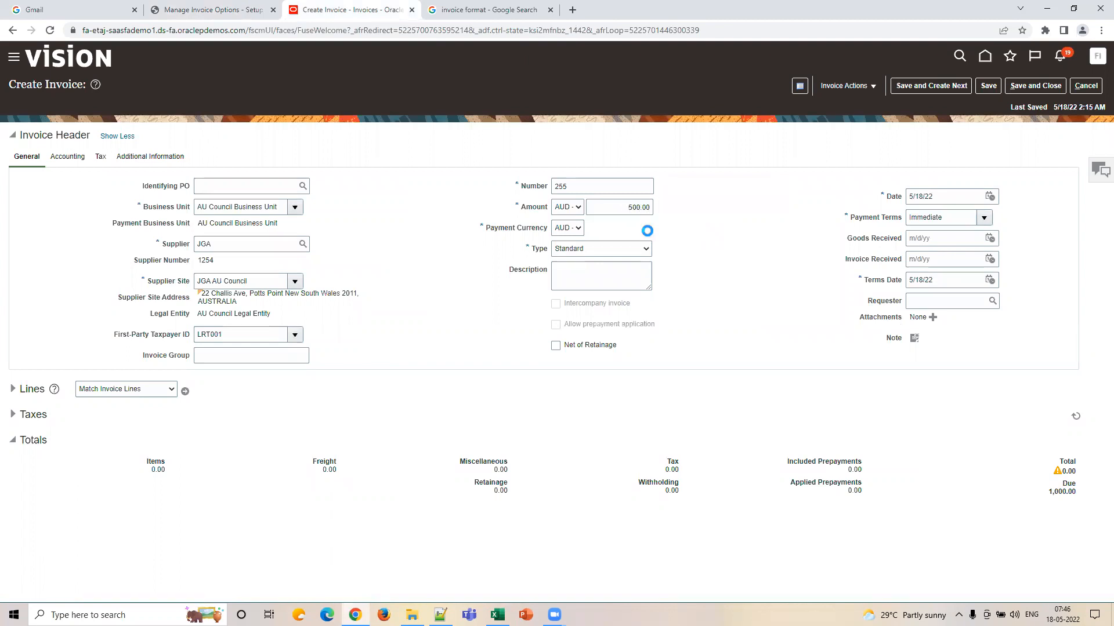
Step: Check the installment's gross and unpaid amounts in Manage Installments again, then compare with the Recalculate invoice installments option
{"action": "left_click", "coordinate": [838, 88]}
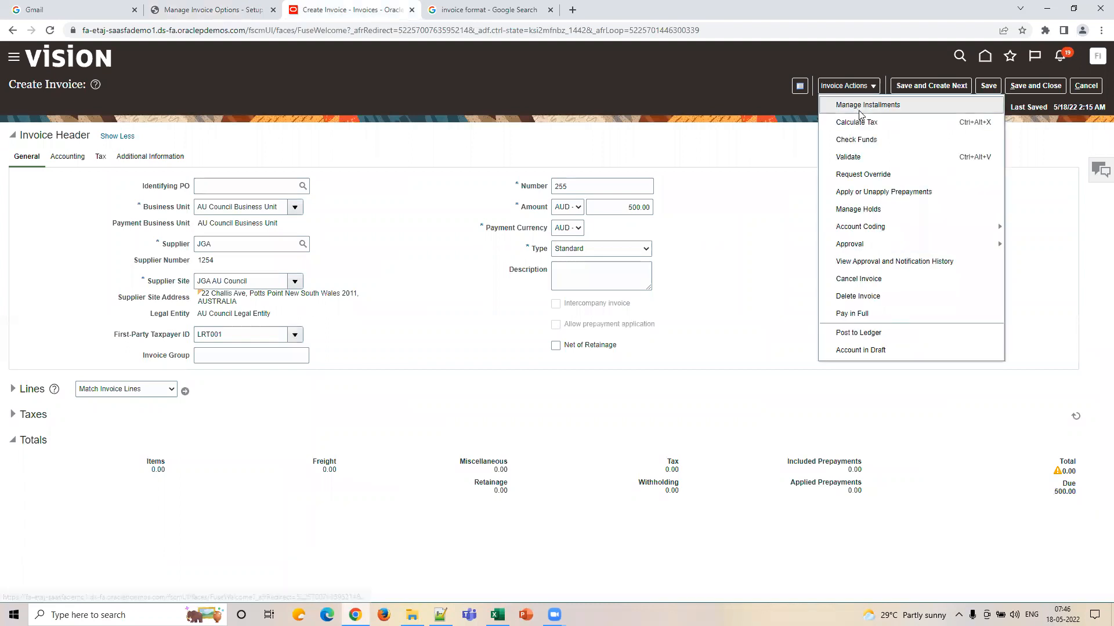
{"action": "left_click", "coordinate": [846, 104]}
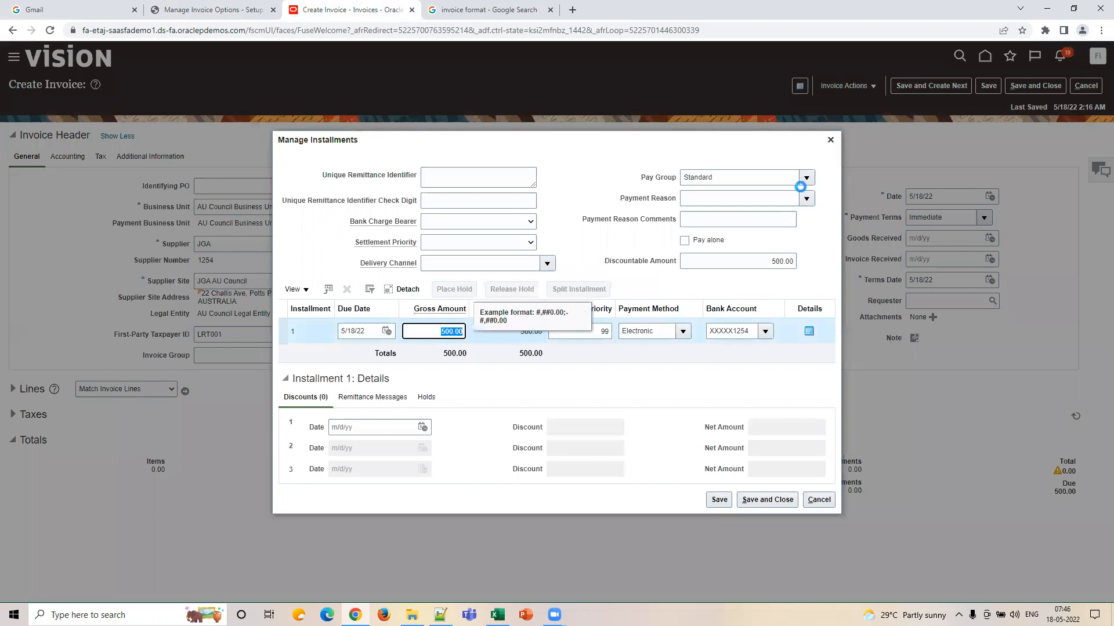
{"action": "left_click", "coordinate": [830, 140]}
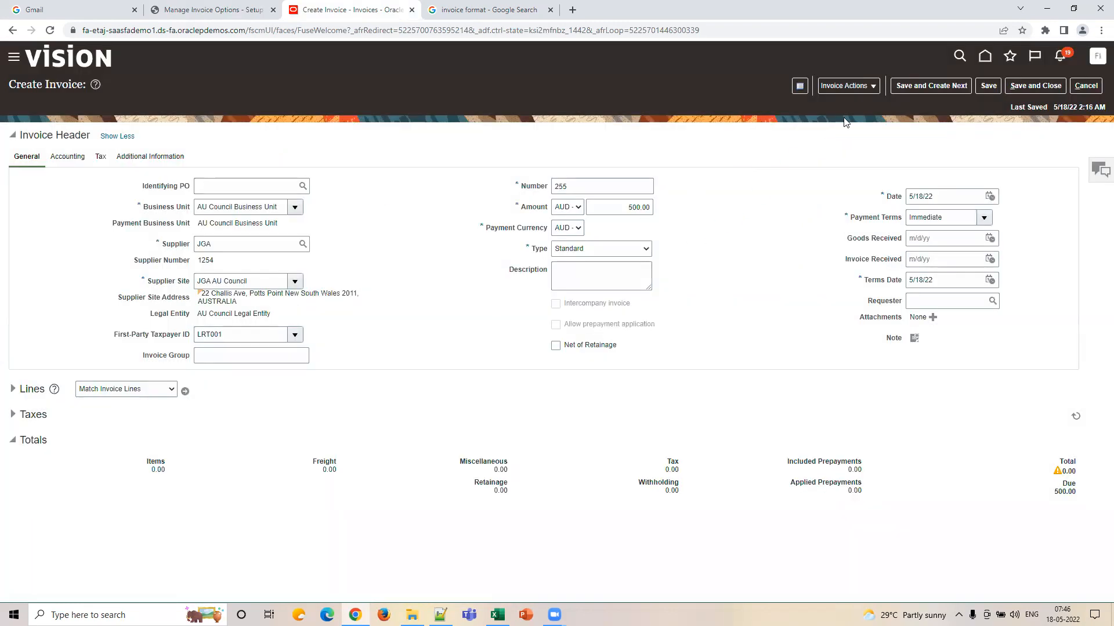
{"action": "left_click", "coordinate": [862, 87]}
{"action": "left_click", "coordinate": [861, 103]}
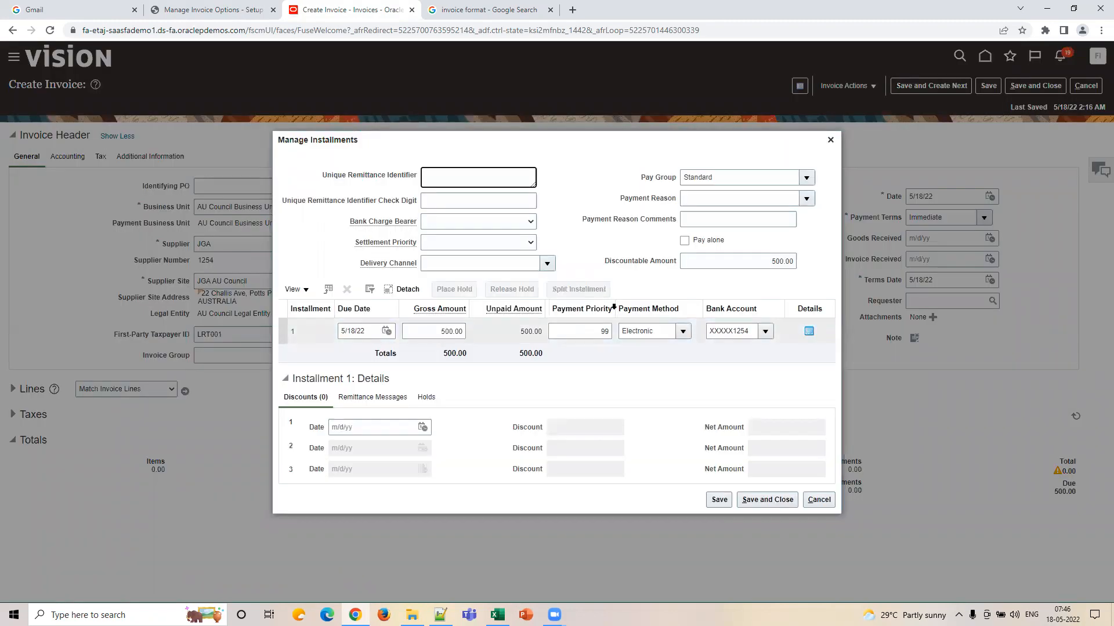
{"action": "left_click", "coordinate": [830, 140]}
{"action": "left_click", "coordinate": [192, 10]}
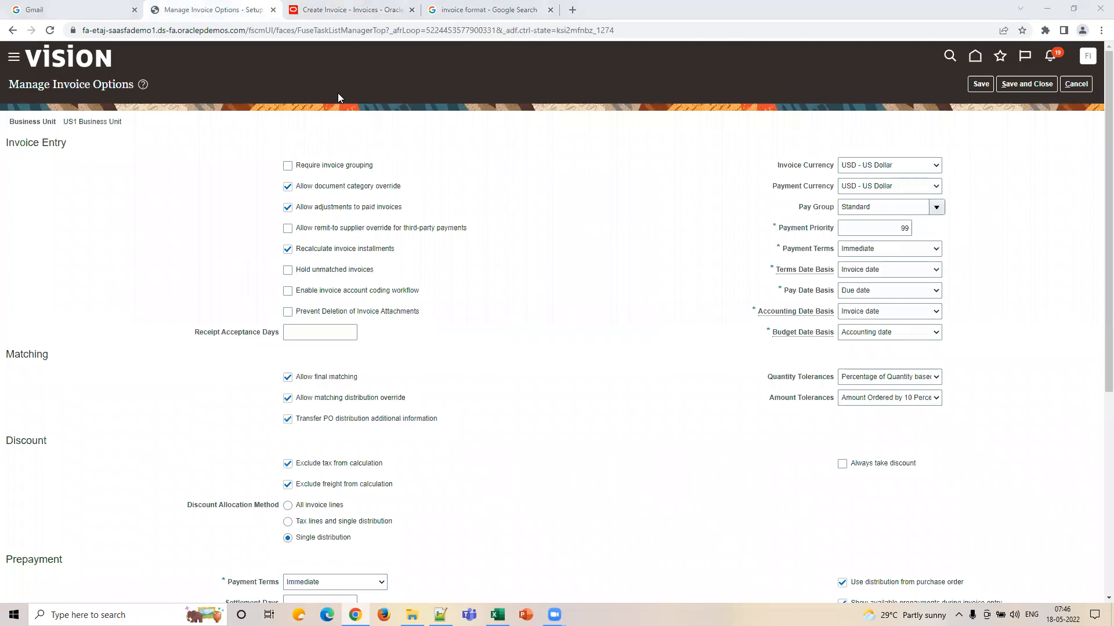
{"action": "left_click", "coordinate": [361, 12]}
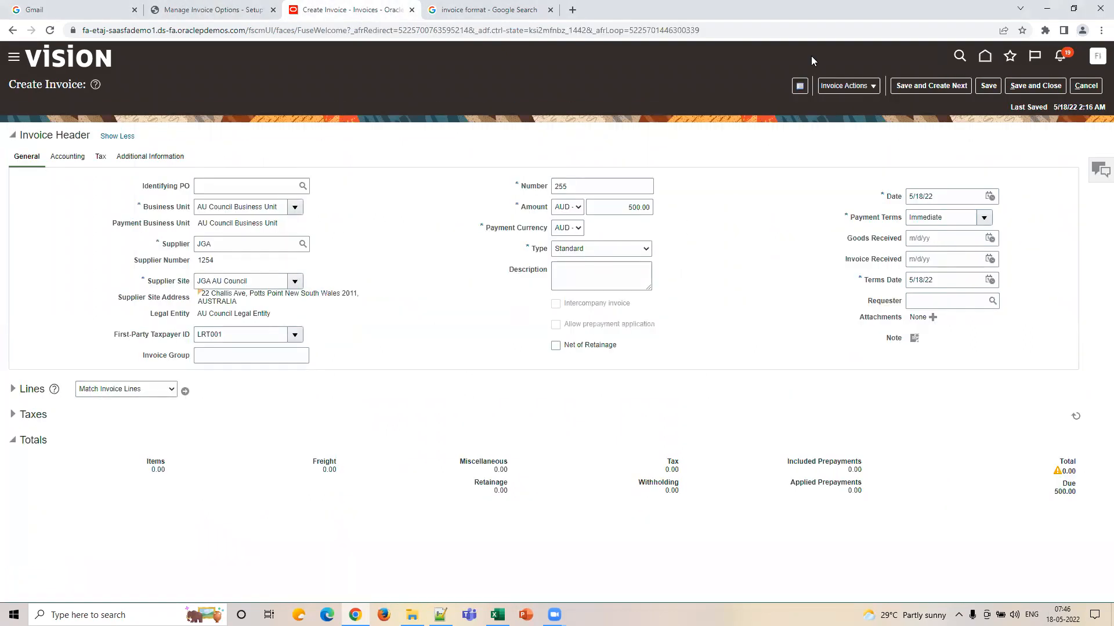
Step: Review the payment terms choices and invoice date in the invoice header in relation to the Recalculate invoice installments option
{"action": "left_click", "coordinate": [210, 13]}
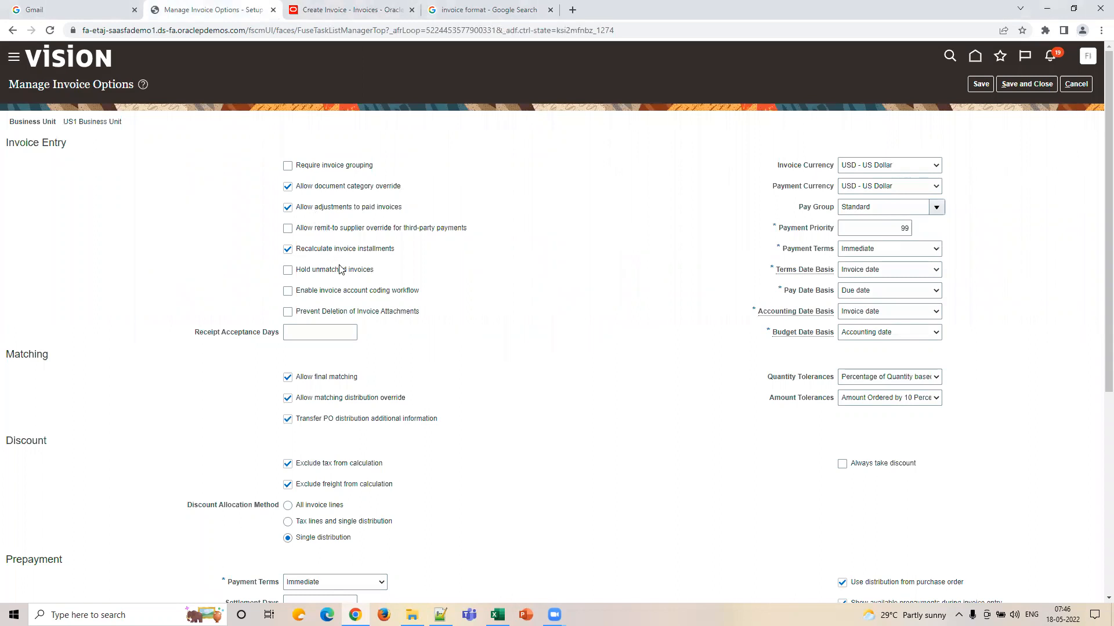
{"action": "left_click", "coordinate": [331, 20]}
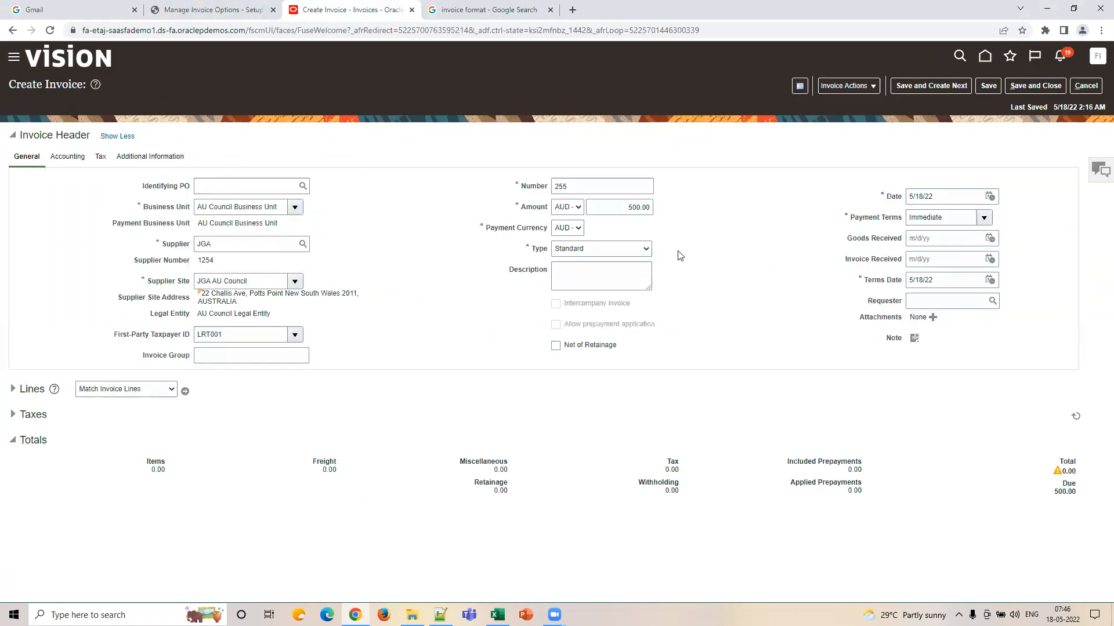
{"action": "left_click", "coordinate": [943, 217]}
{"action": "left_click_drag", "start_coordinate": [944, 217], "coordinate": [908, 218]}
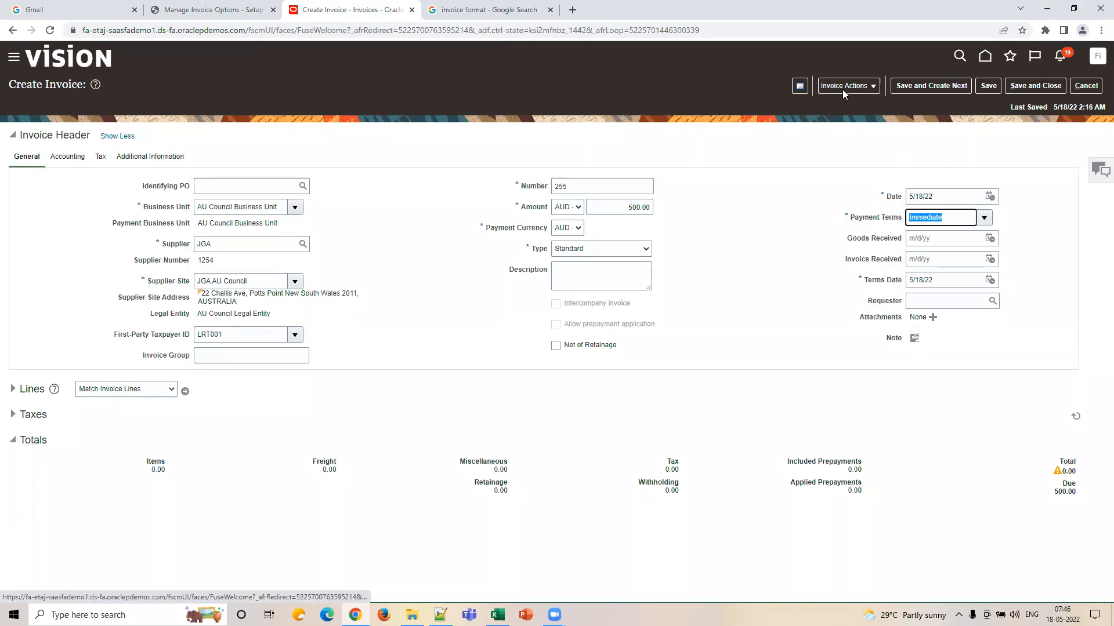
{"action": "left_click", "coordinate": [983, 218]}
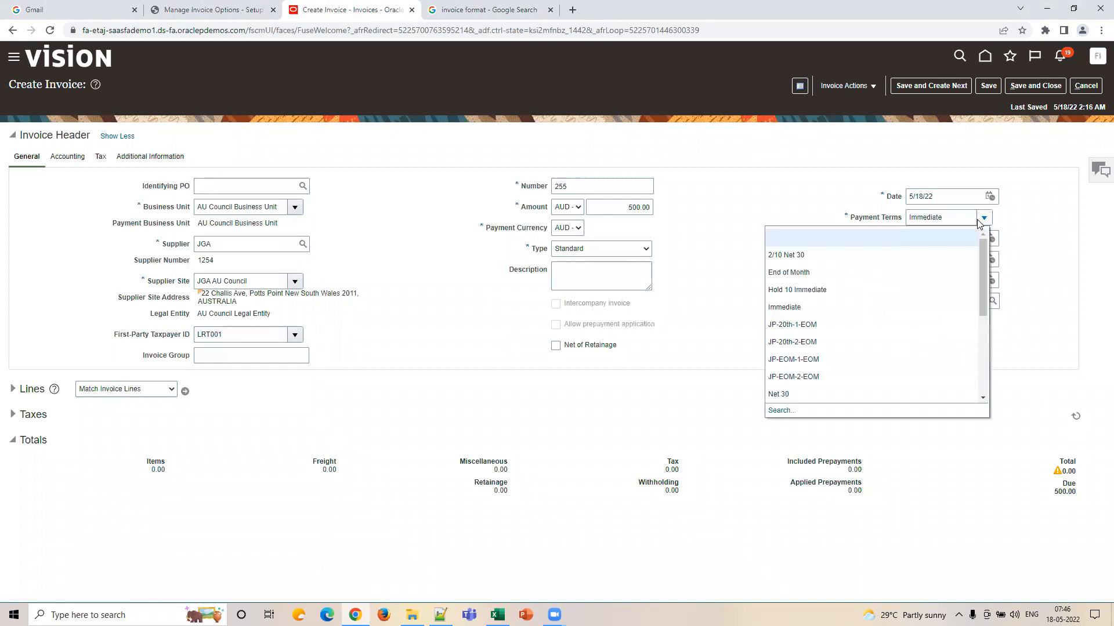
{"action": "left_click", "coordinate": [775, 256]}
{"action": "left_click", "coordinate": [806, 209]}
{"action": "left_click", "coordinate": [944, 197]}
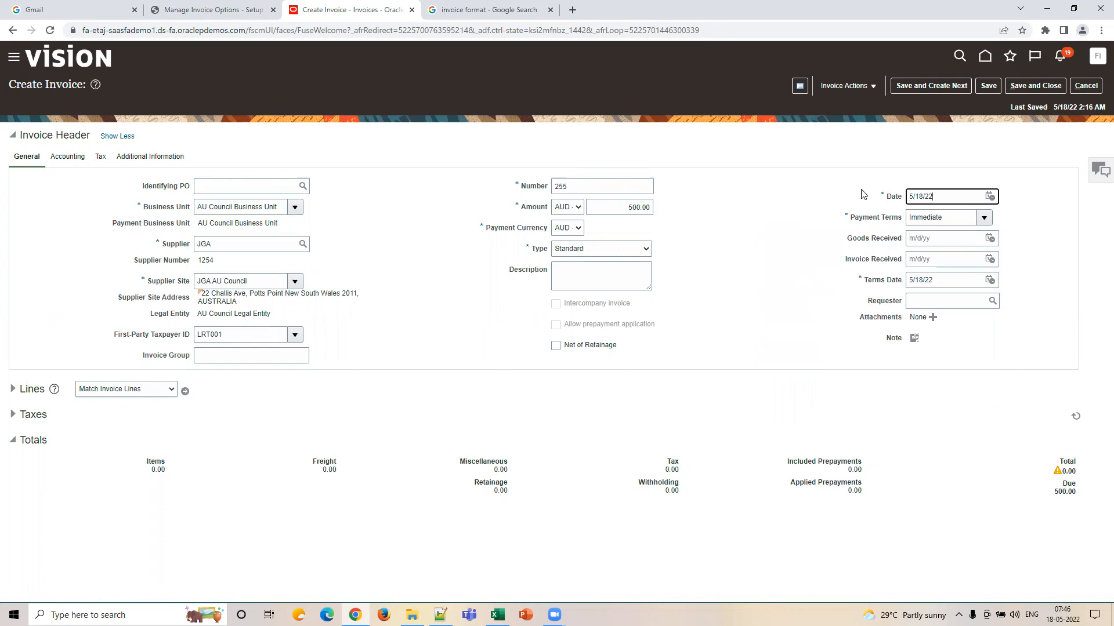
Step: Inspect the installment's due date in Manage Installments against the header's payment terms, and close Manage Installments
{"action": "left_click", "coordinate": [847, 86]}
{"action": "left_click", "coordinate": [848, 106]}
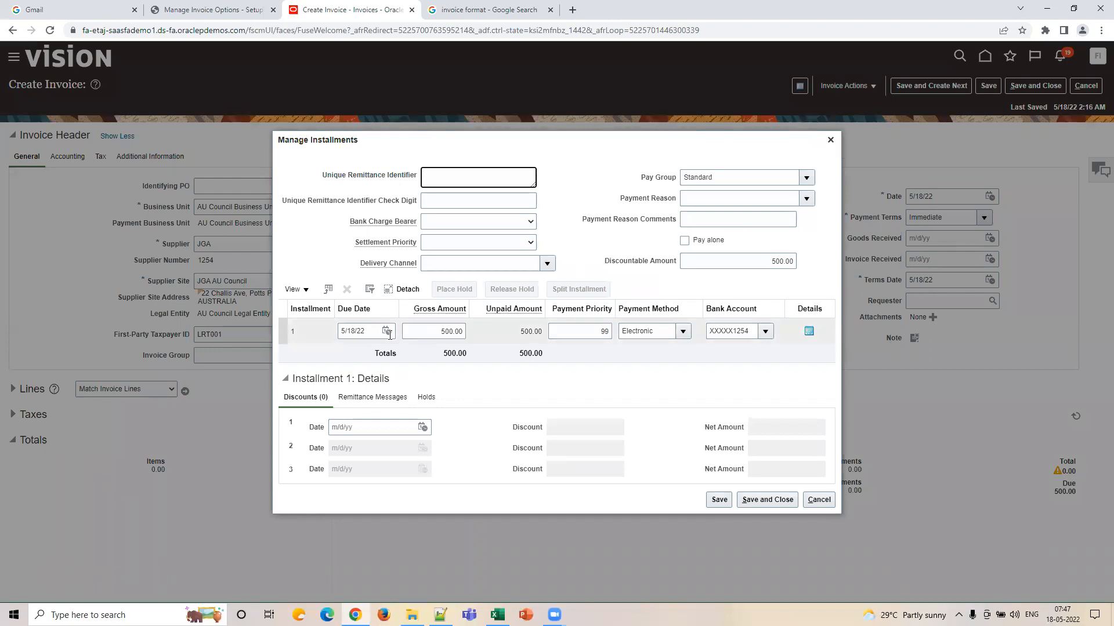
{"action": "left_click", "coordinate": [368, 335]}
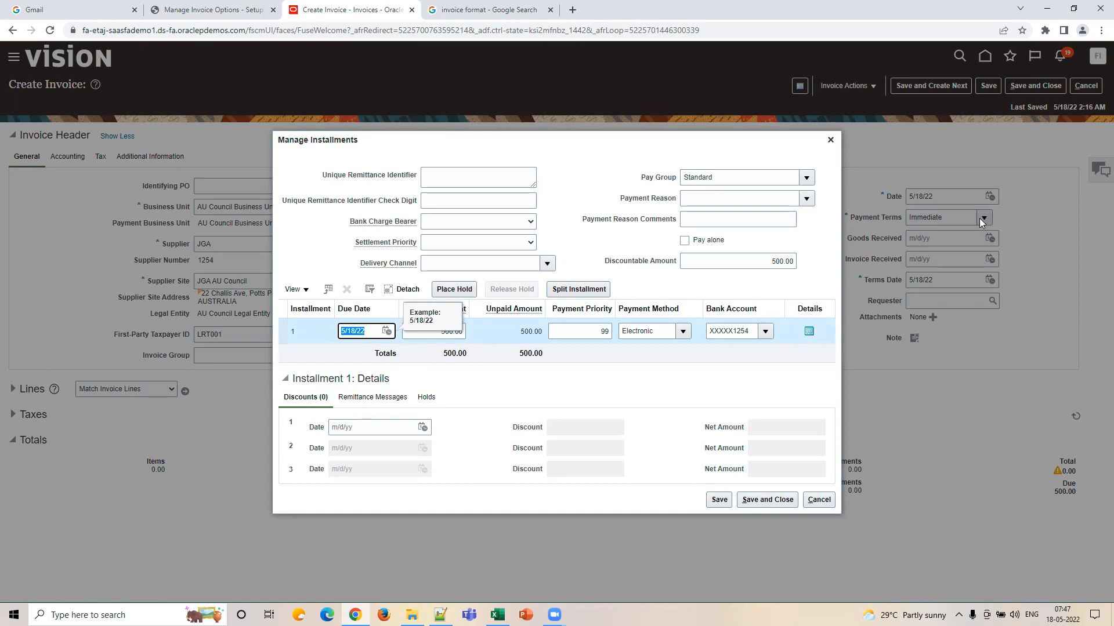
{"action": "left_click", "coordinate": [830, 139]}
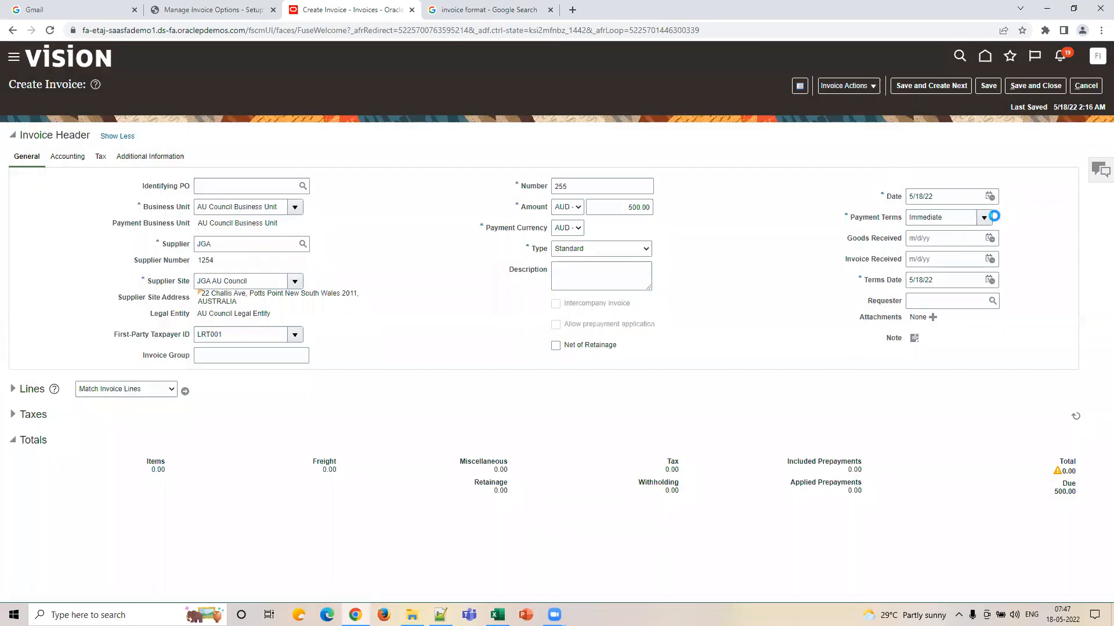
Step: Reopen Manage Installments to examine the installment's due date and gross amount, close it, and return to the invoice options
{"action": "left_click", "coordinate": [839, 89]}
{"action": "left_click", "coordinate": [855, 107]}
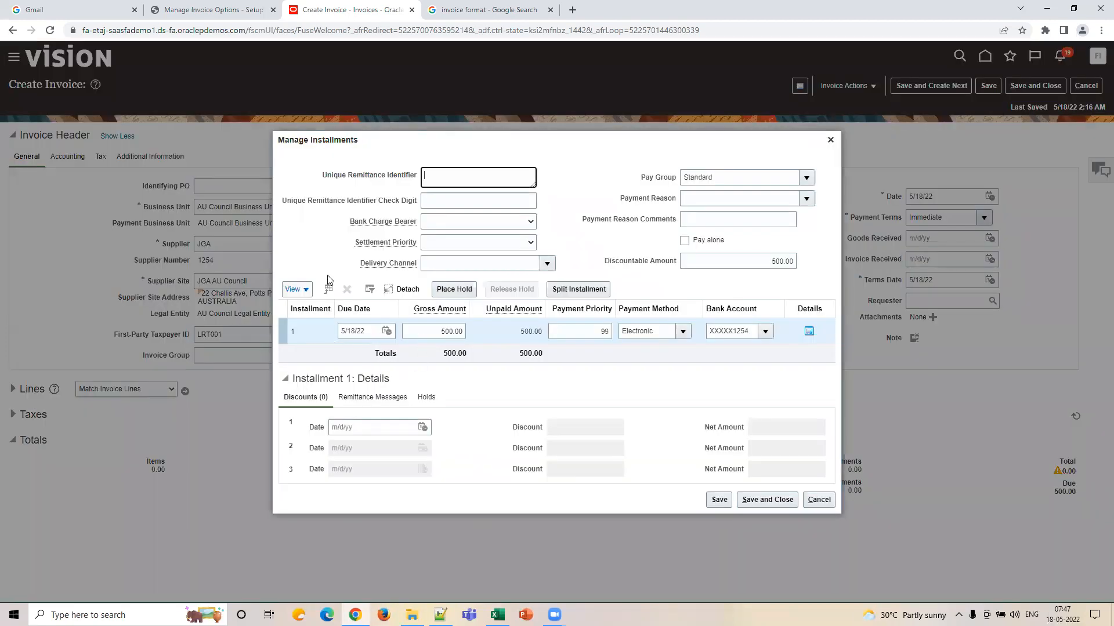
{"action": "left_click_drag", "start_coordinate": [369, 335], "coordinate": [339, 334]}
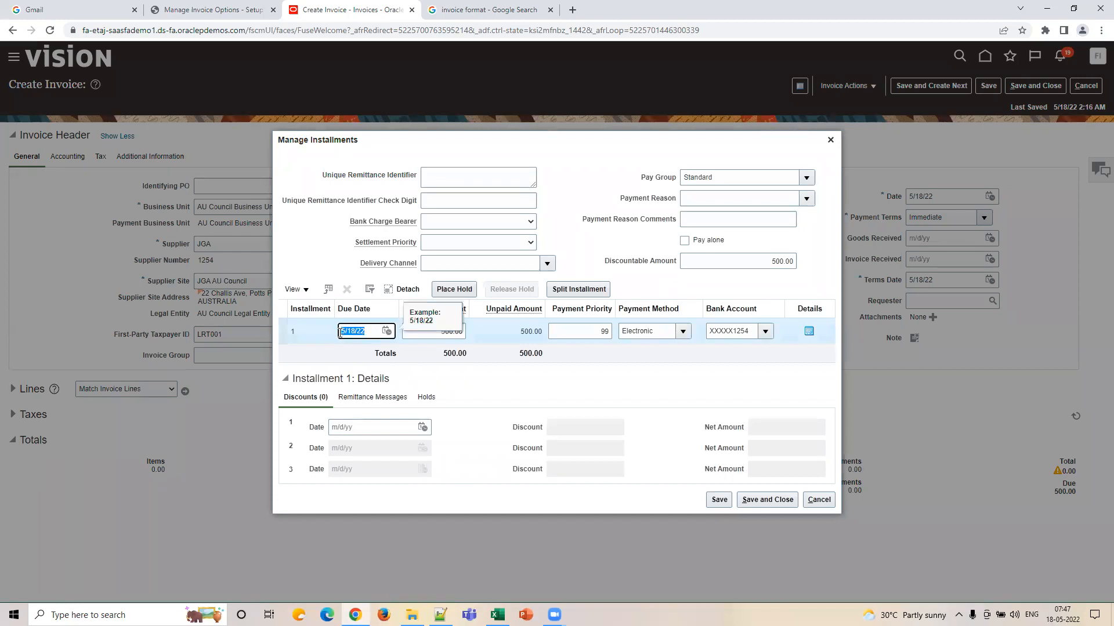
{"action": "left_click_drag", "start_coordinate": [445, 333], "coordinate": [469, 332]}
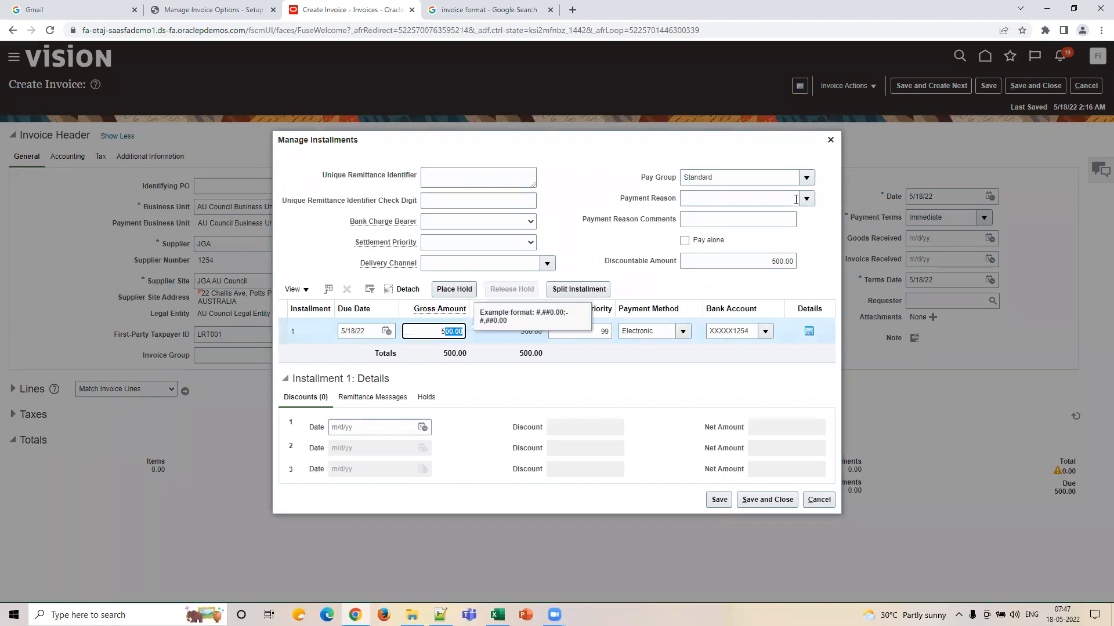
{"action": "left_click", "coordinate": [822, 139]}
{"action": "left_click", "coordinate": [831, 141]}
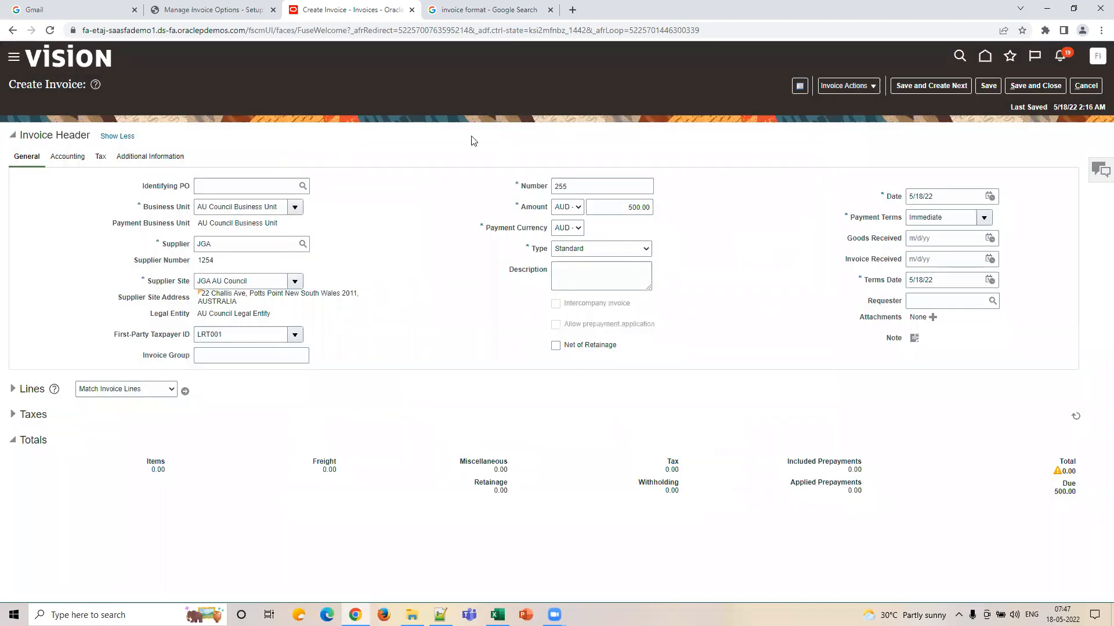
{"action": "left_click", "coordinate": [206, 7]}
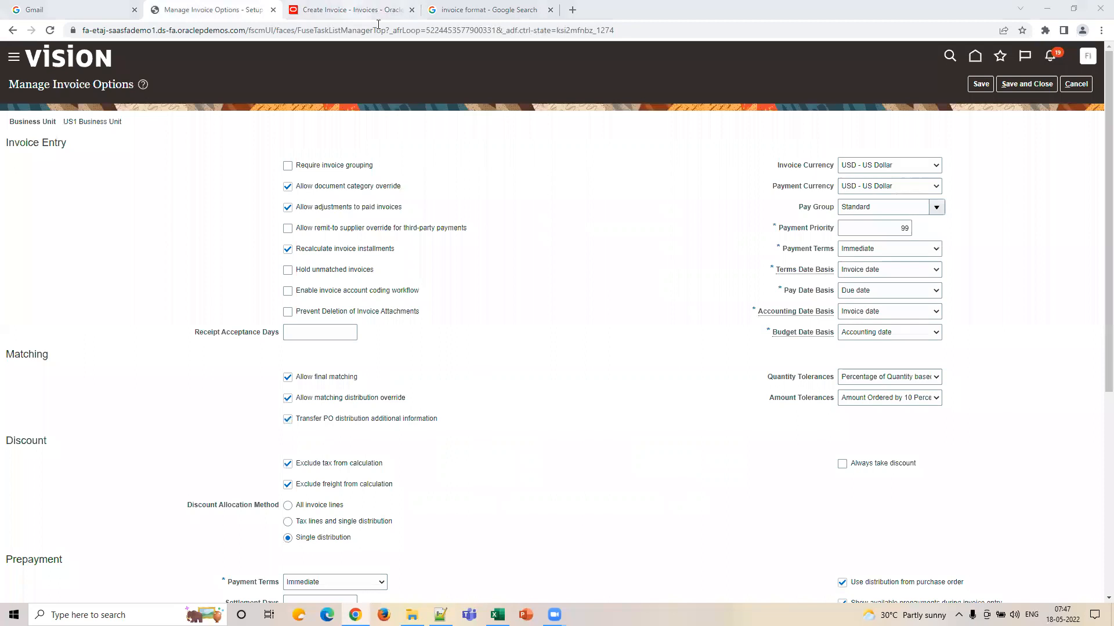
Step: Examine the invoice's Identifying PO and Business Unit fields in relation to the Hold unmatched invoices option
{"action": "left_click", "coordinate": [351, 9]}
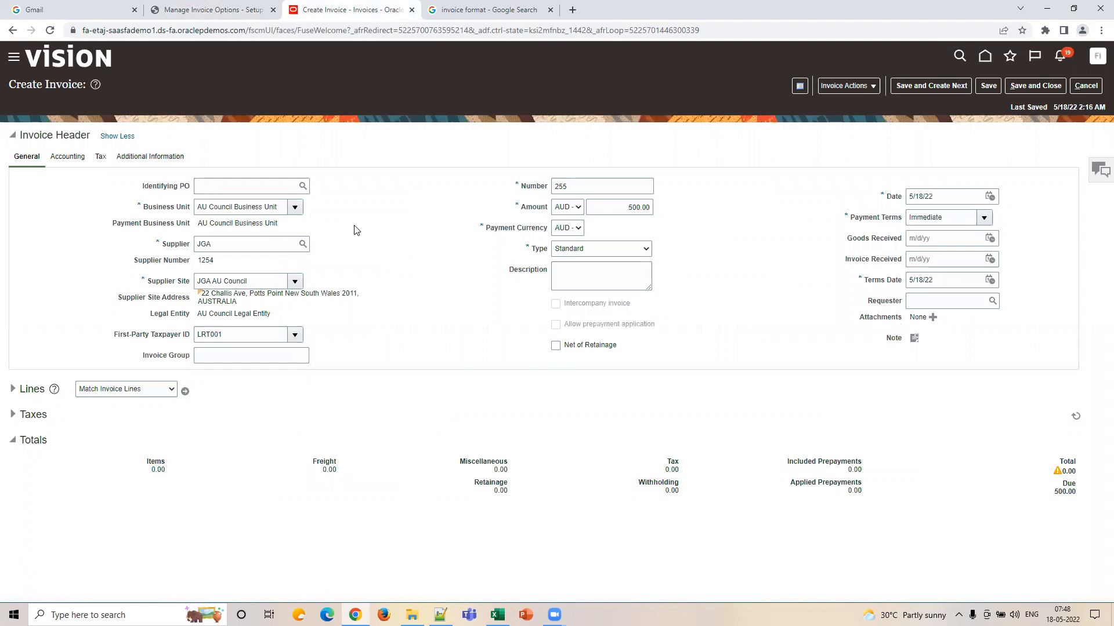
{"action": "left_click", "coordinate": [184, 186]}
{"action": "double_click", "coordinate": [183, 186]}
{"action": "left_click", "coordinate": [361, 237]}
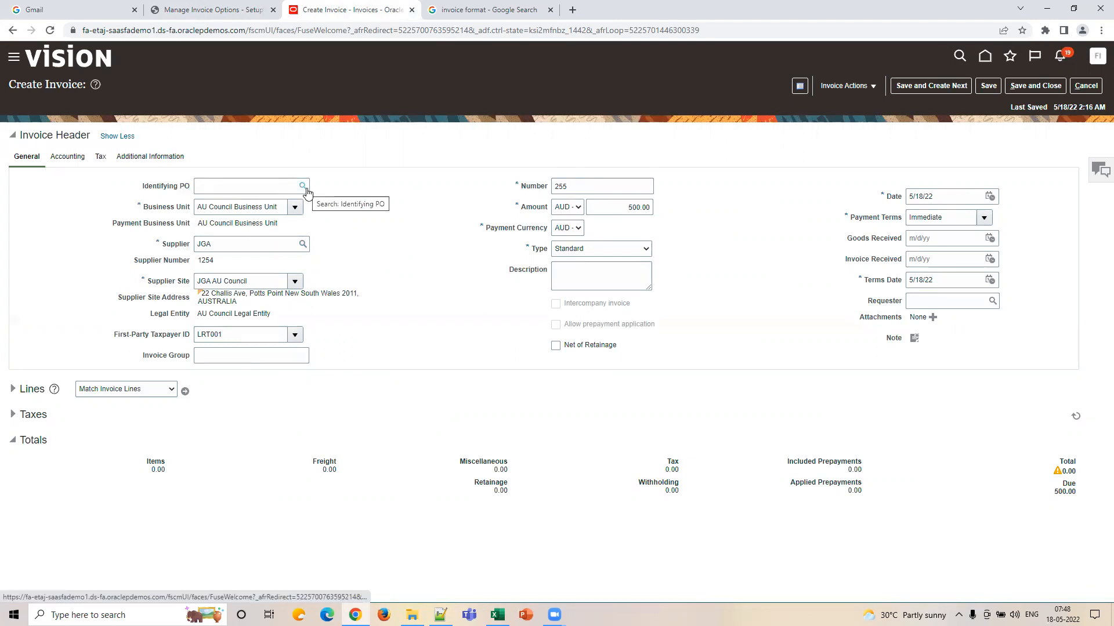
{"action": "triple_click", "coordinate": [273, 207]}
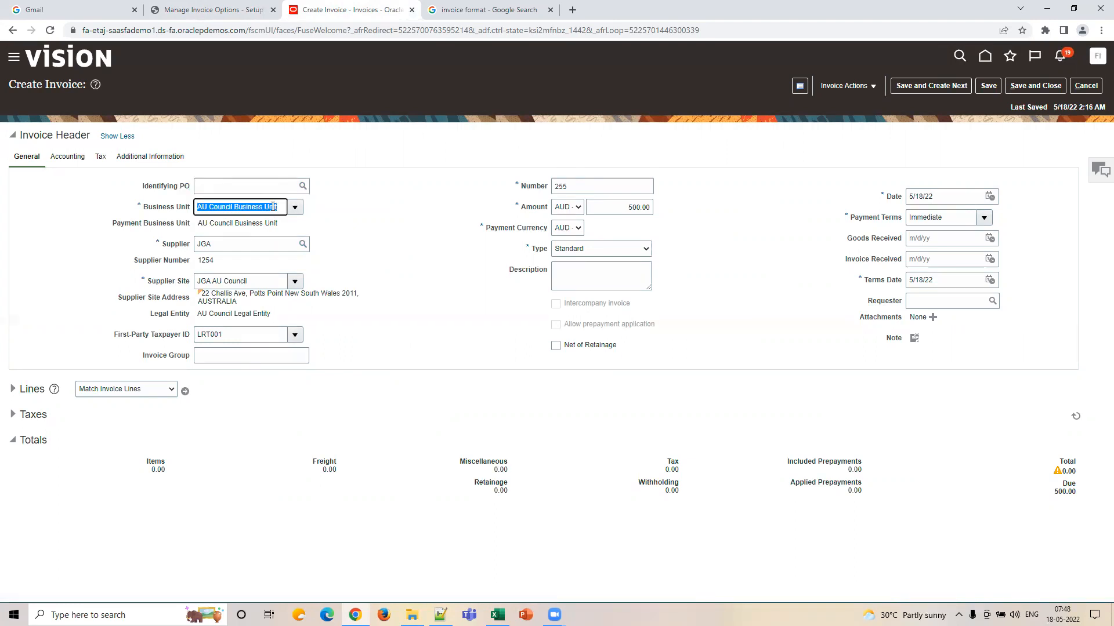
{"action": "left_click", "coordinate": [441, 212]}
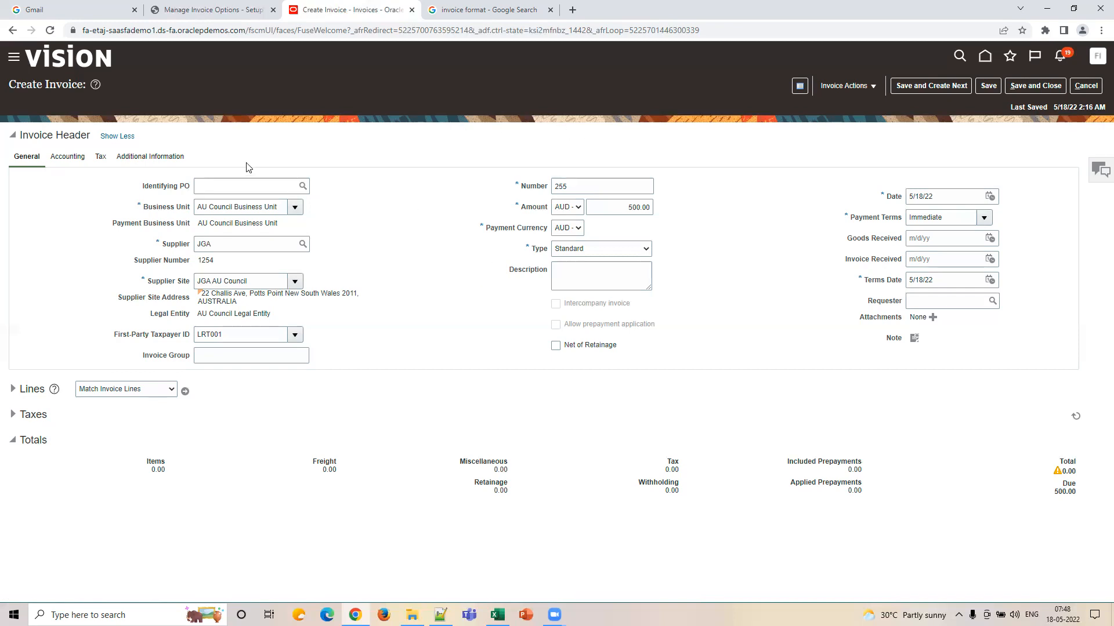
{"action": "left_click", "coordinate": [301, 186]}
{"action": "left_click", "coordinate": [197, 10]}
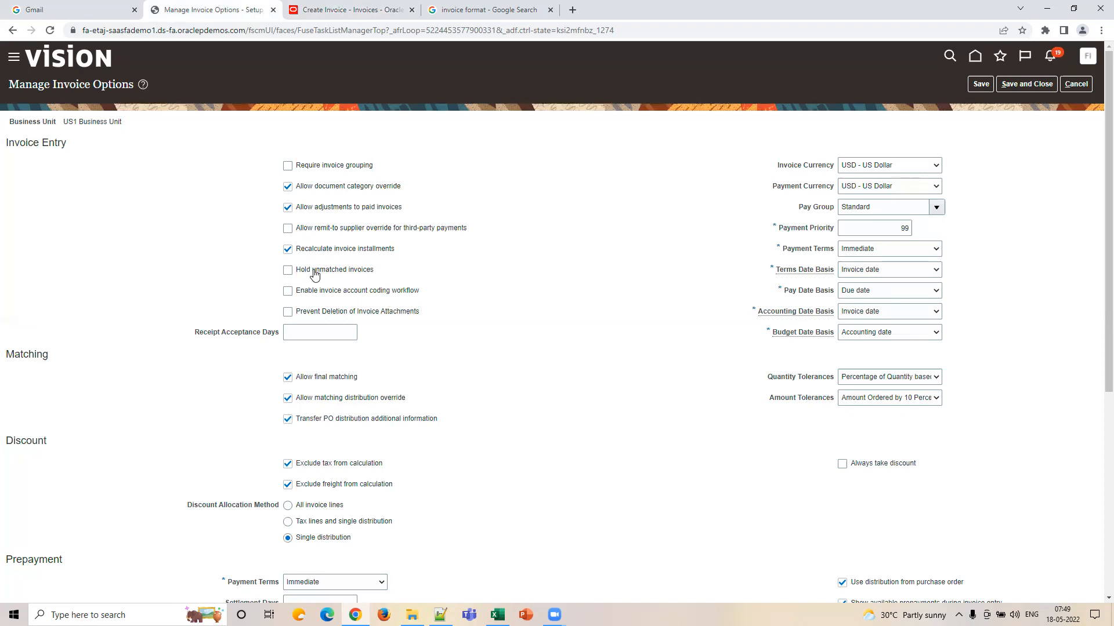
{"action": "left_click", "coordinate": [320, 10]}
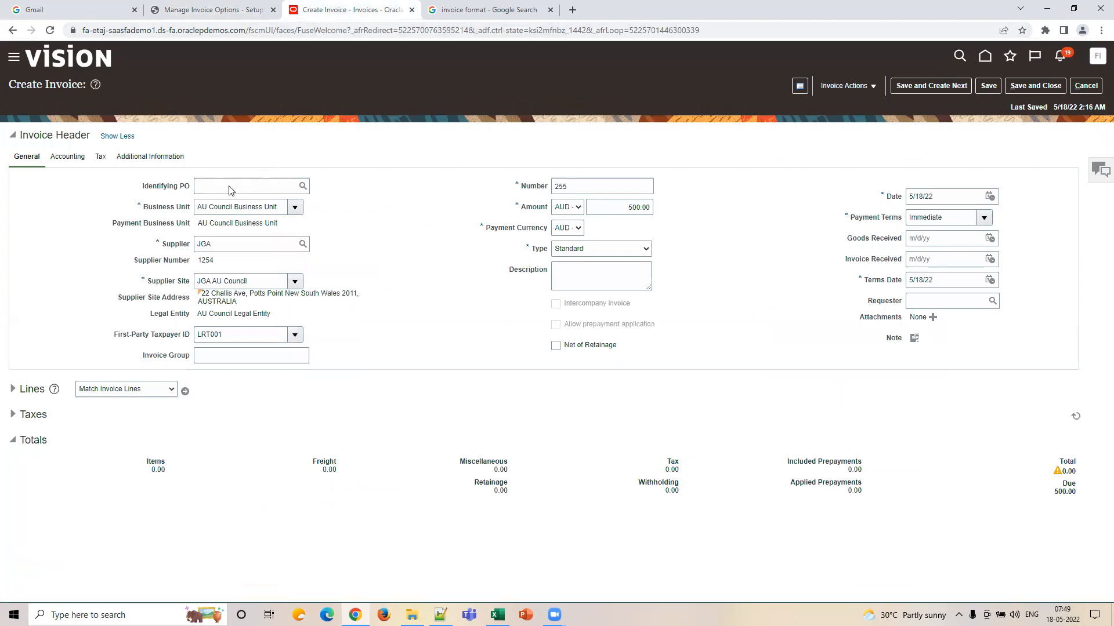
Step: Review the available invoice actions and the Invoice Entry options, and expand the Lines section of the invoice
{"action": "left_click", "coordinate": [842, 86]}
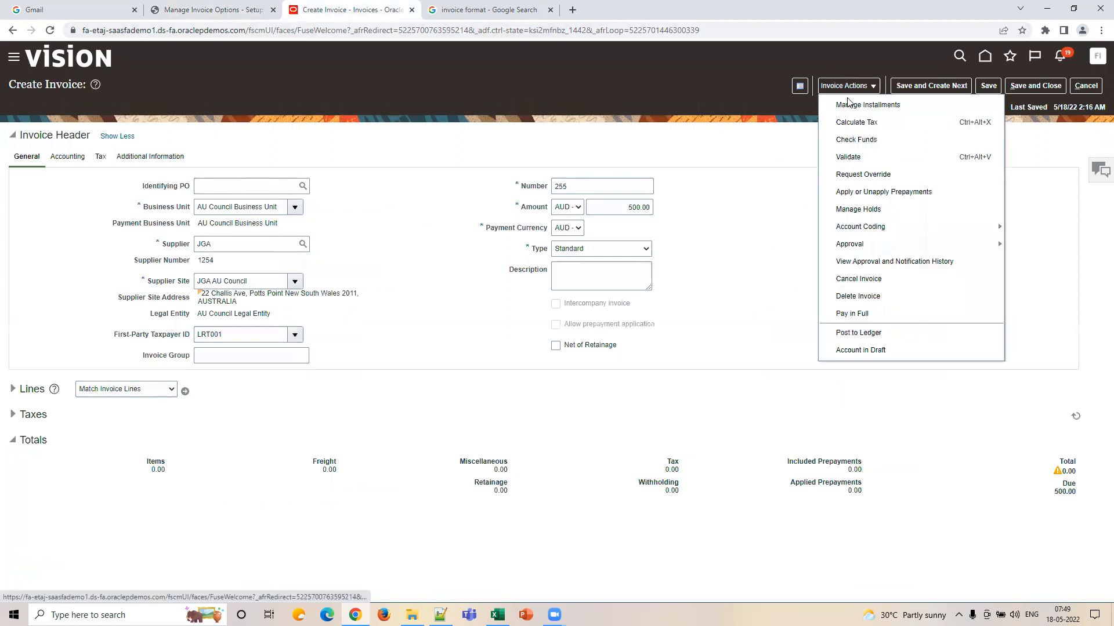
{"action": "left_click", "coordinate": [690, 204]}
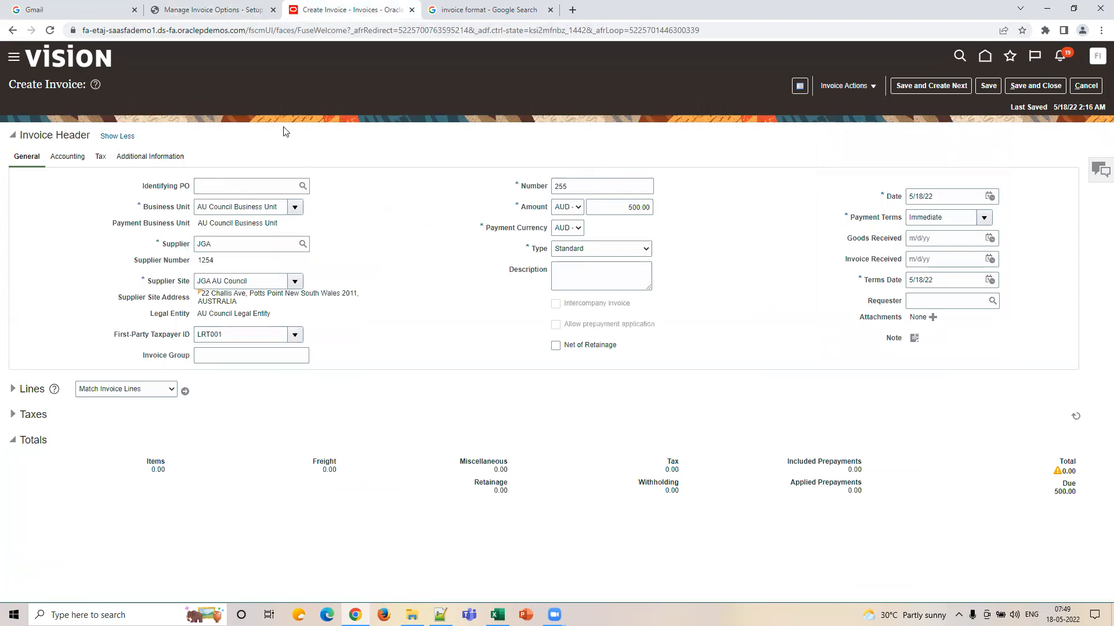
{"action": "left_click", "coordinate": [235, 11]}
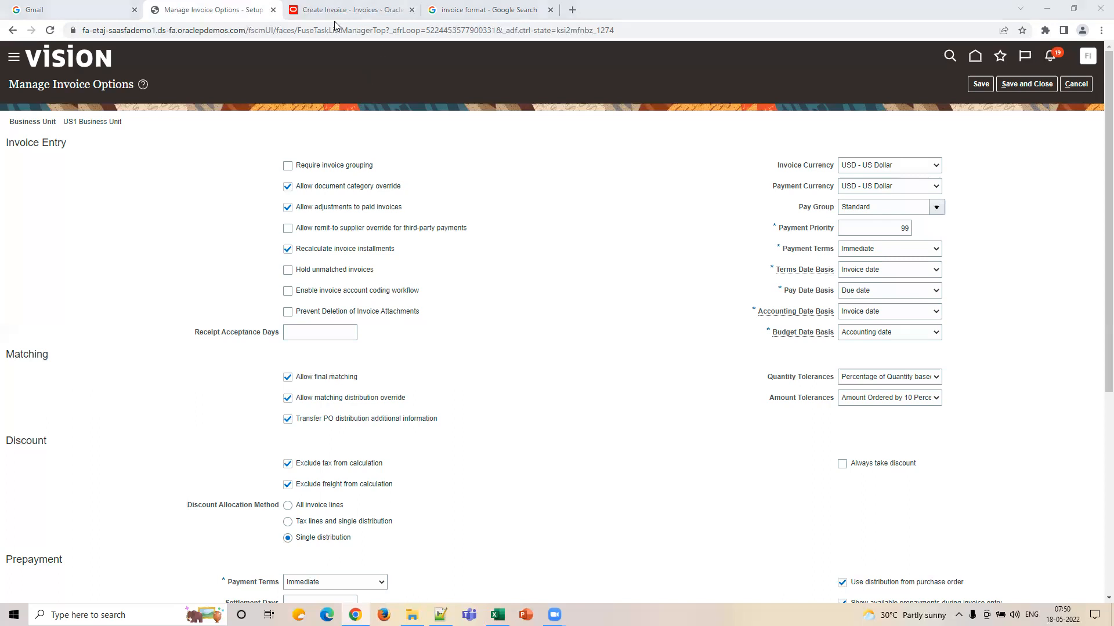
{"action": "left_click", "coordinate": [346, 12]}
{"action": "left_click", "coordinate": [12, 389]}
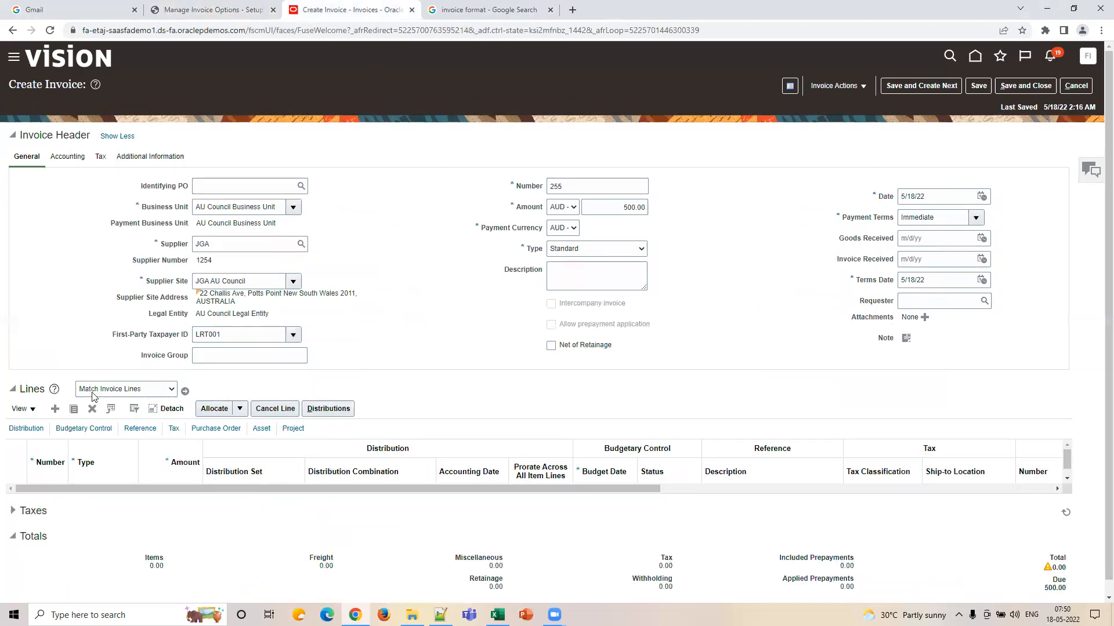
Step: Review the Prevent Deletion of Invoice Attachments option against the invoice's attachment file selection, and close Attachments without adding a file
{"action": "left_click", "coordinate": [211, 9]}
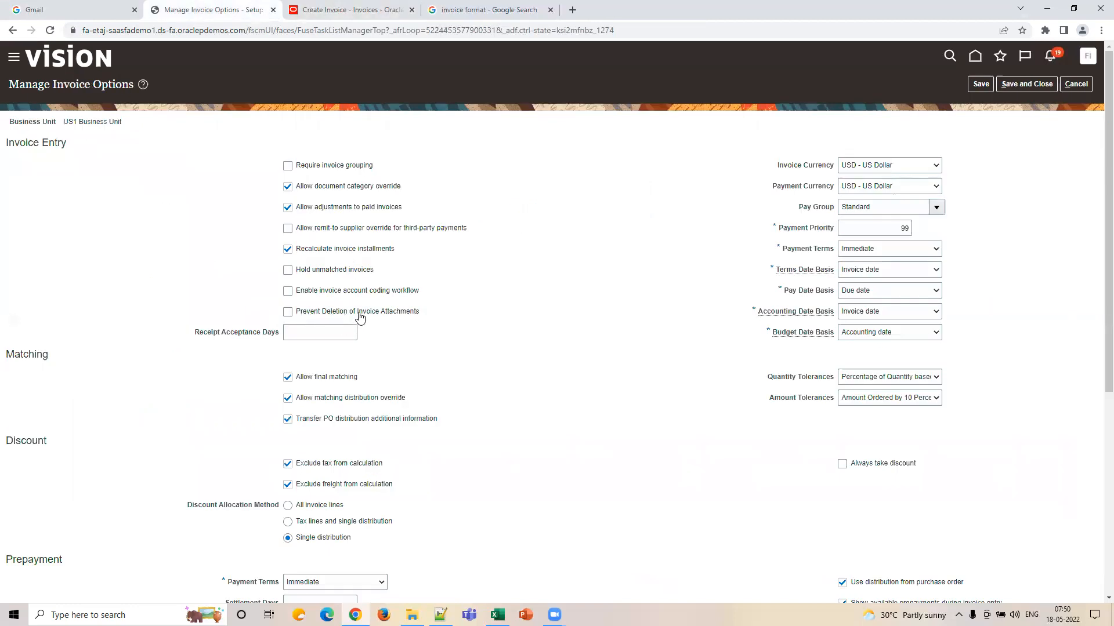
{"action": "left_click", "coordinate": [348, 10]}
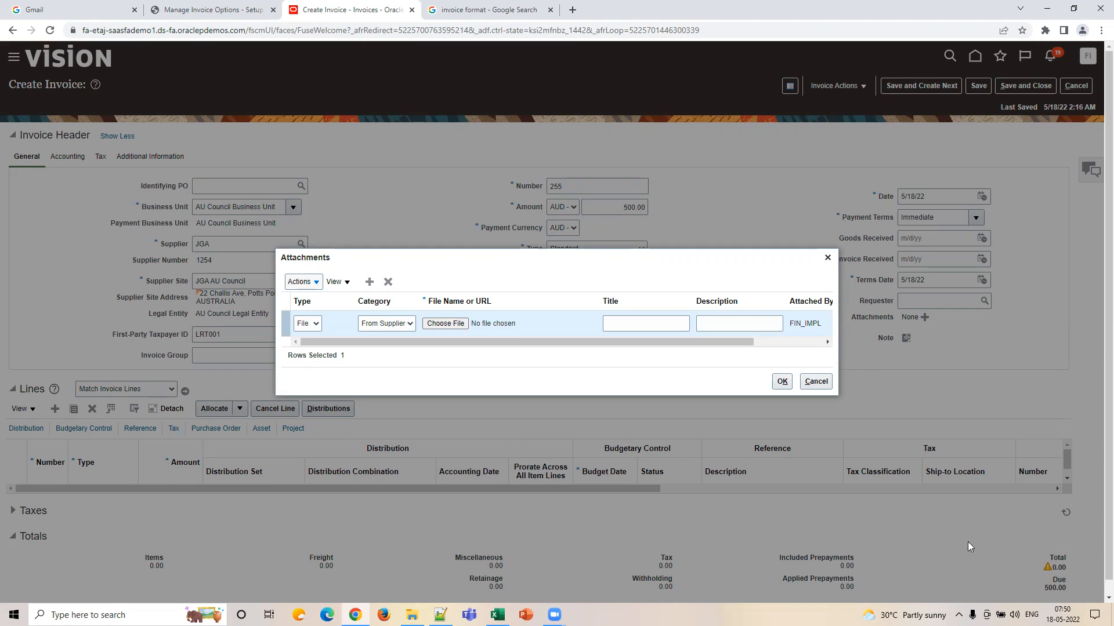
{"action": "left_click", "coordinate": [461, 329]}
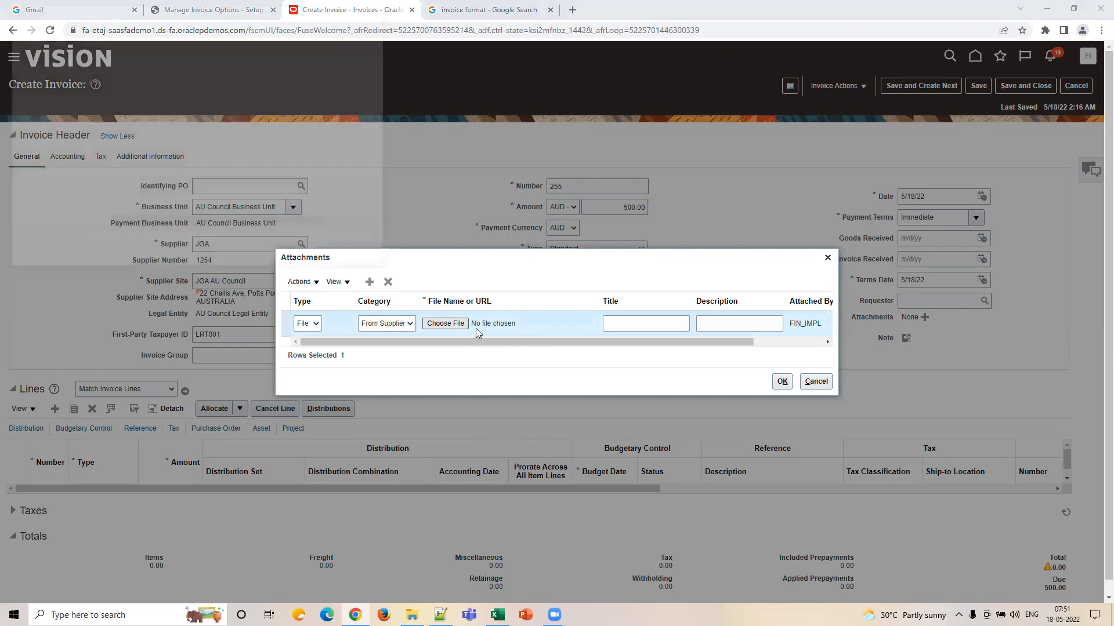
{"action": "left_click", "coordinate": [371, 256]}
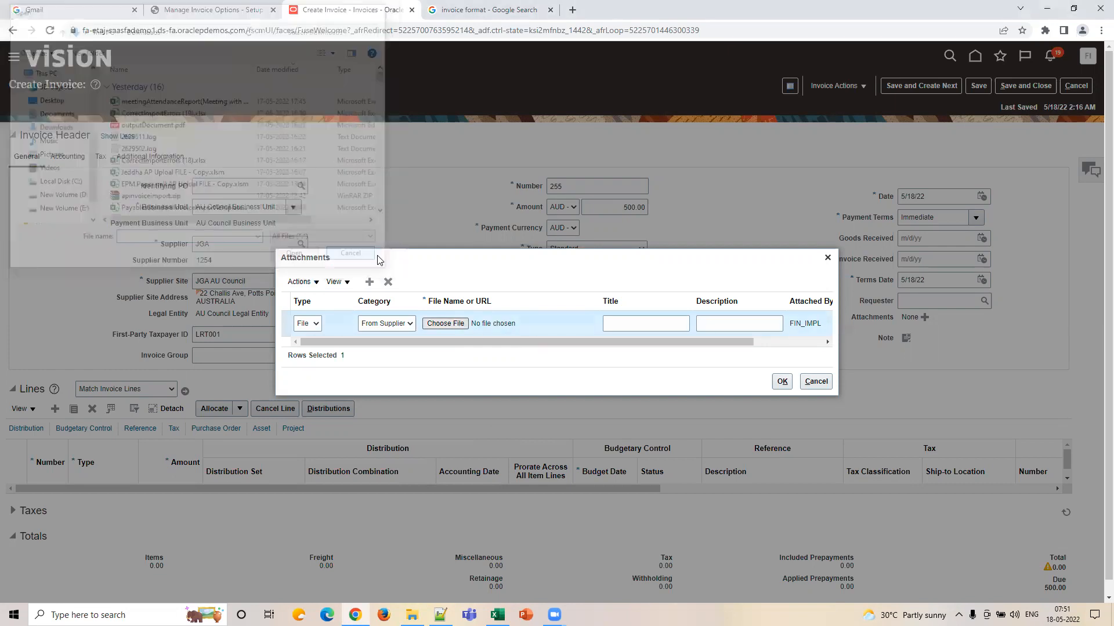
{"action": "left_click", "coordinate": [828, 257]}
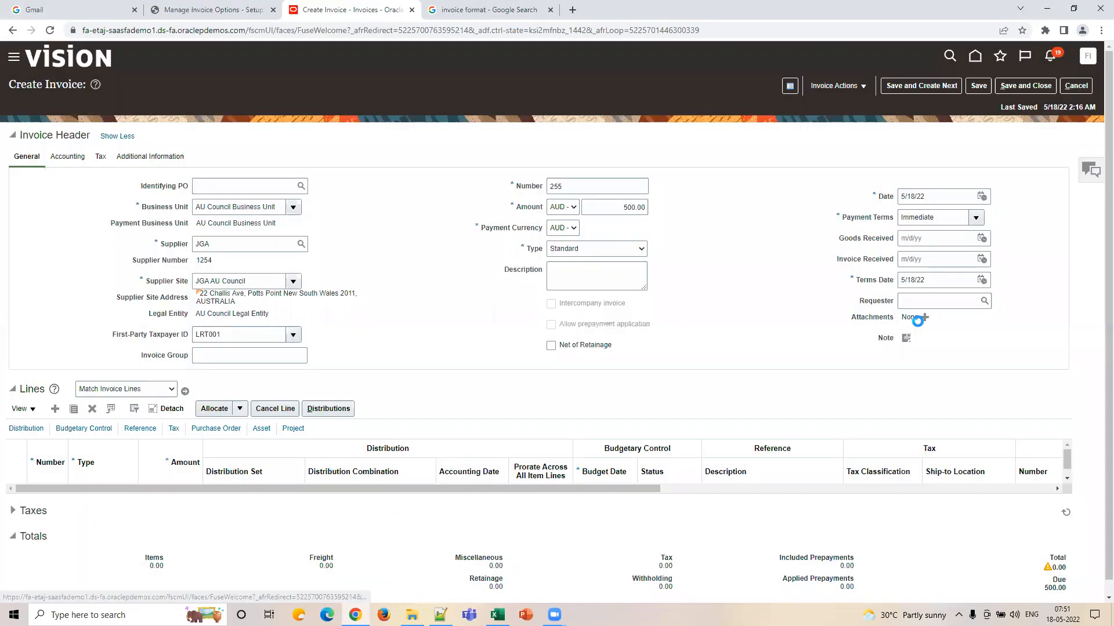
{"action": "left_click", "coordinate": [213, 11]}
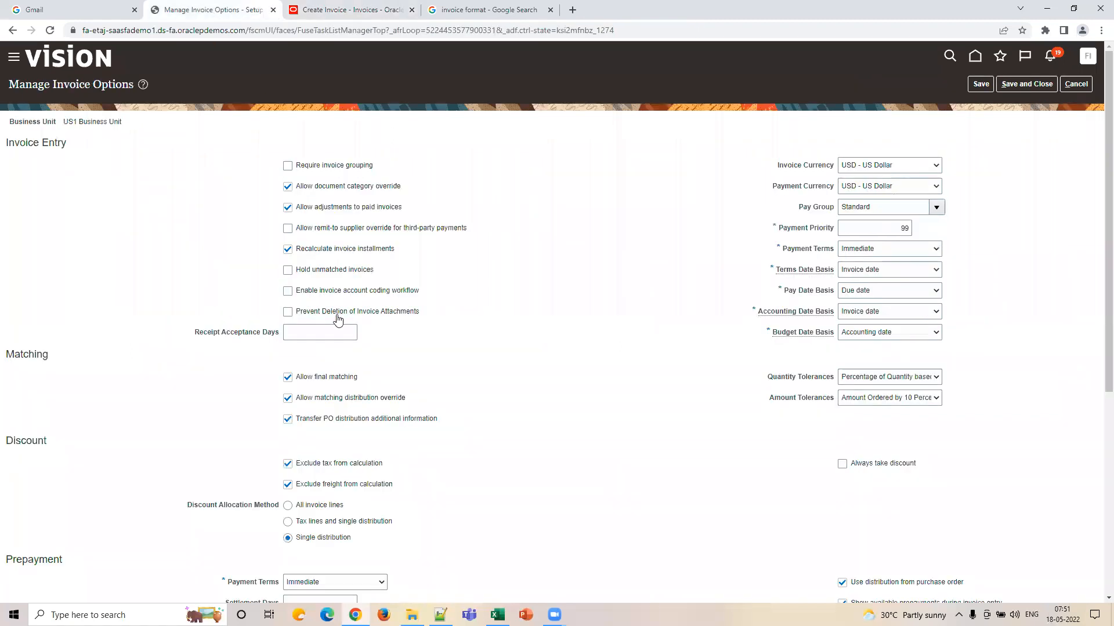
{"action": "left_click", "coordinate": [348, 10]}
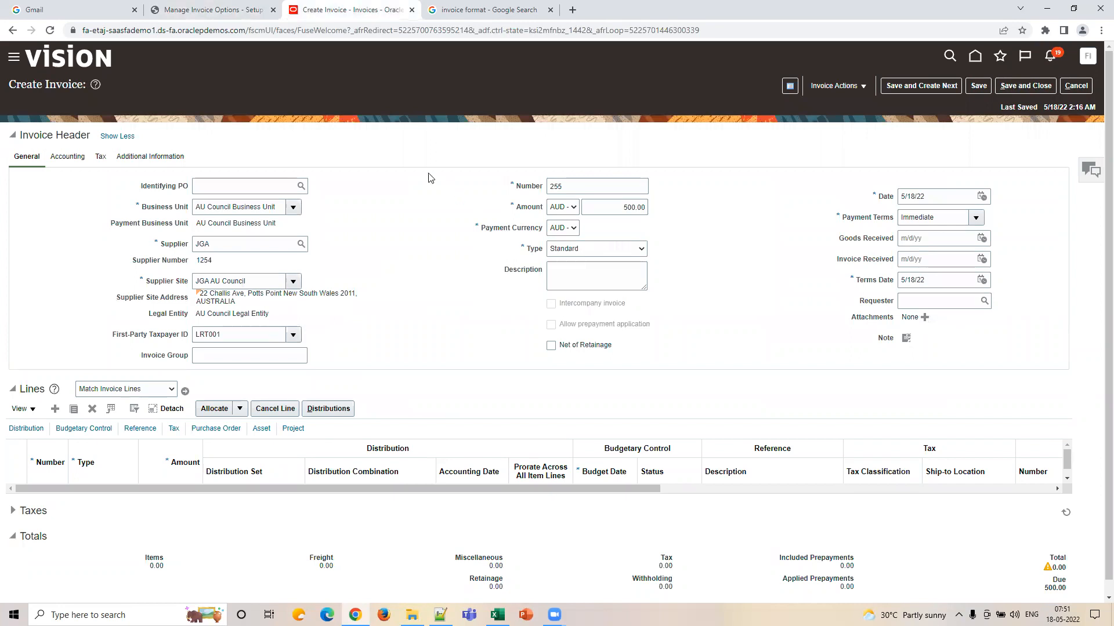
Step: Compare the default Invoice Currency and Business Unit in Manage Invoice Options with the currency and business unit in the invoice header
{"action": "left_click", "coordinate": [208, 11]}
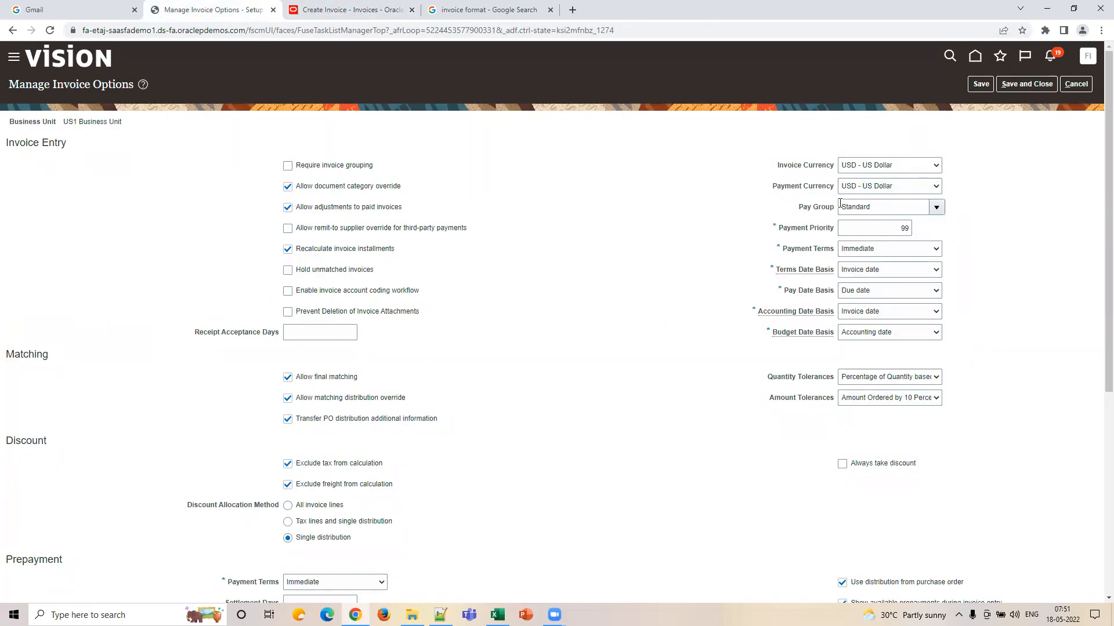
{"action": "left_click", "coordinate": [287, 15]}
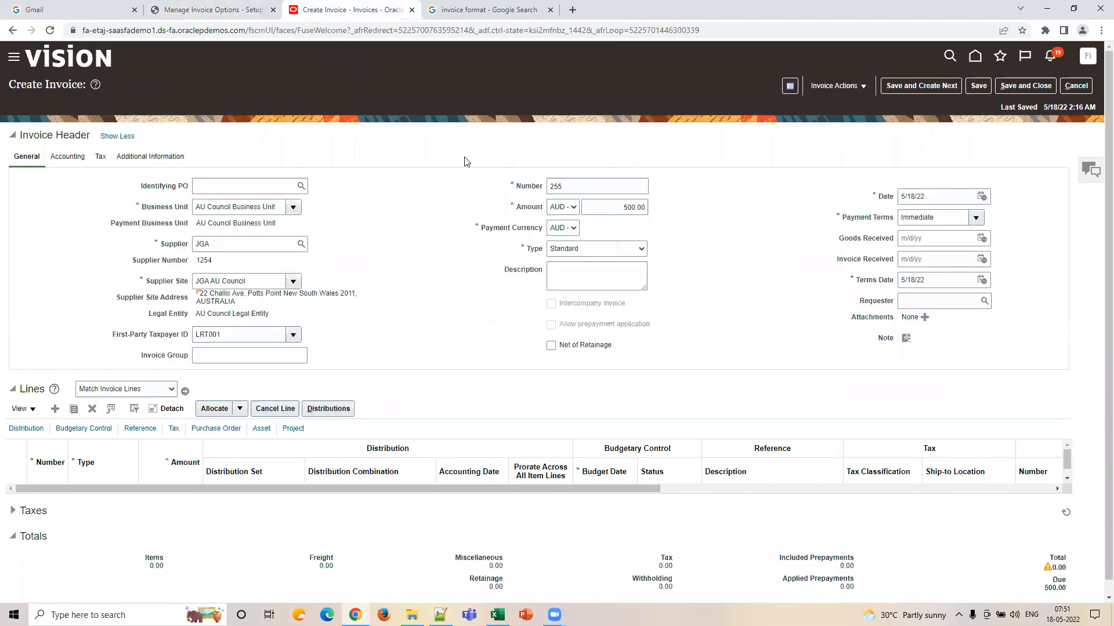
{"action": "left_click", "coordinate": [556, 214]}
{"action": "left_click", "coordinate": [558, 215]}
{"action": "left_click", "coordinate": [197, 12]}
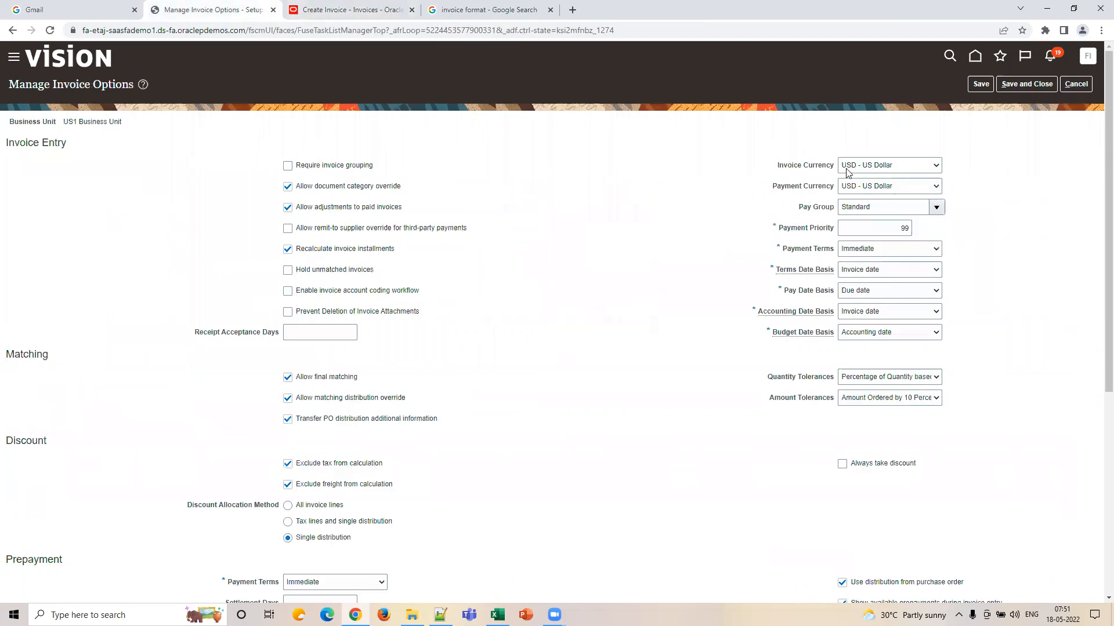
{"action": "double_click", "coordinate": [87, 124]}
{"action": "triple_click", "coordinate": [87, 124]}
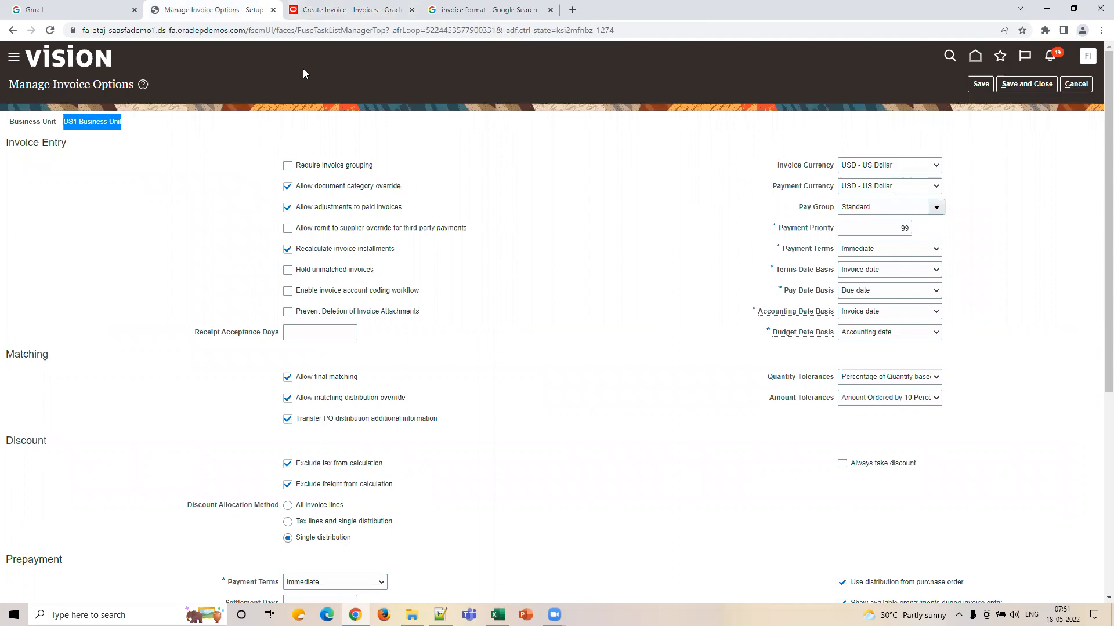
{"action": "left_click", "coordinate": [341, 12]}
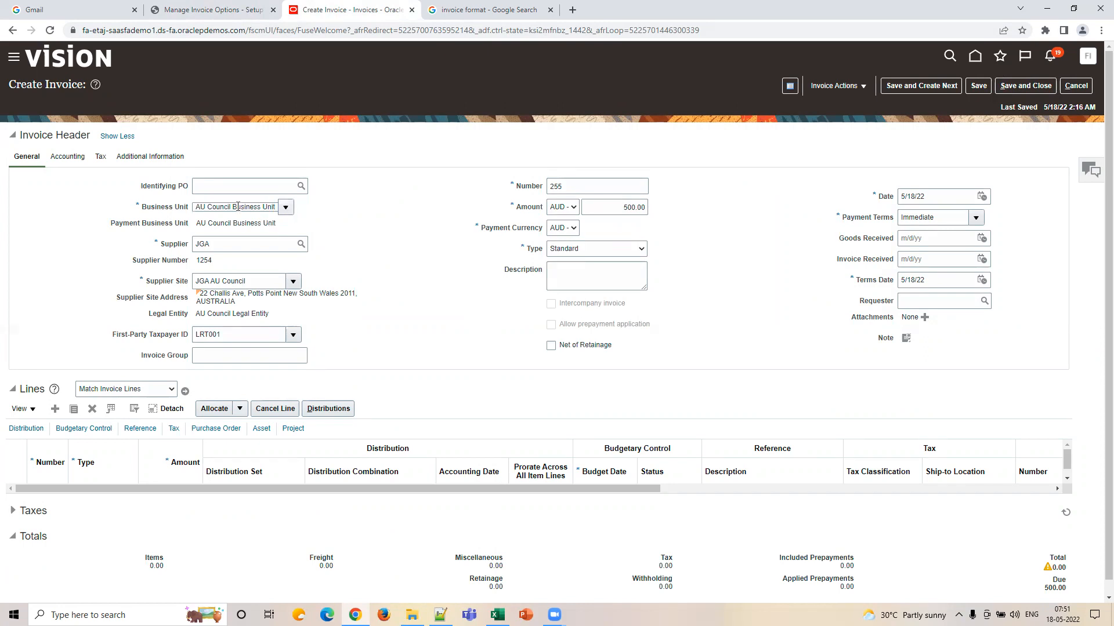
Step: Compare the default Pay Group in Manage Invoice Options with the Pay Group in the invoice's Manage Installments dialog
{"action": "left_click_drag", "start_coordinate": [224, 207], "coordinate": [296, 209]}
{"action": "left_click", "coordinate": [375, 208]}
{"action": "left_click", "coordinate": [214, 14]}
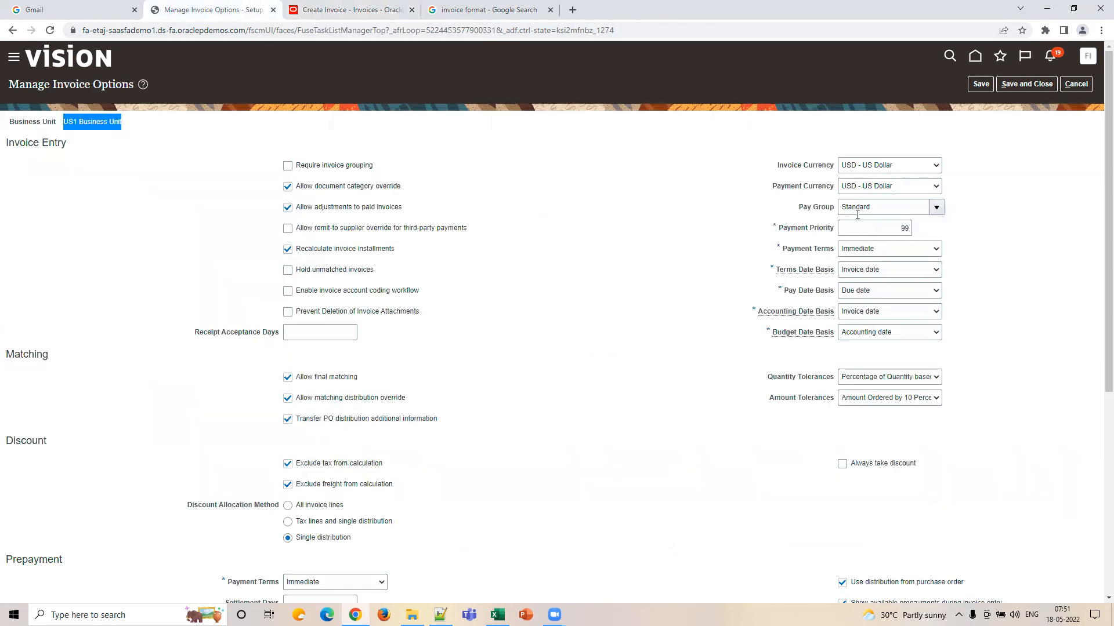
{"action": "double_click", "coordinate": [878, 210]}
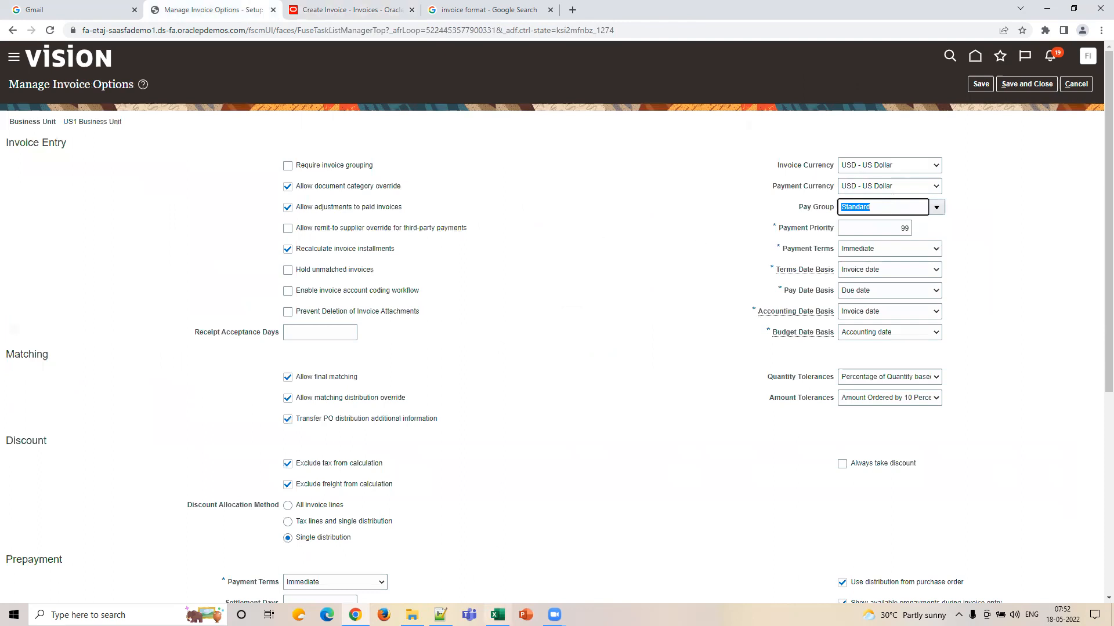
{"action": "left_click", "coordinate": [348, 10]}
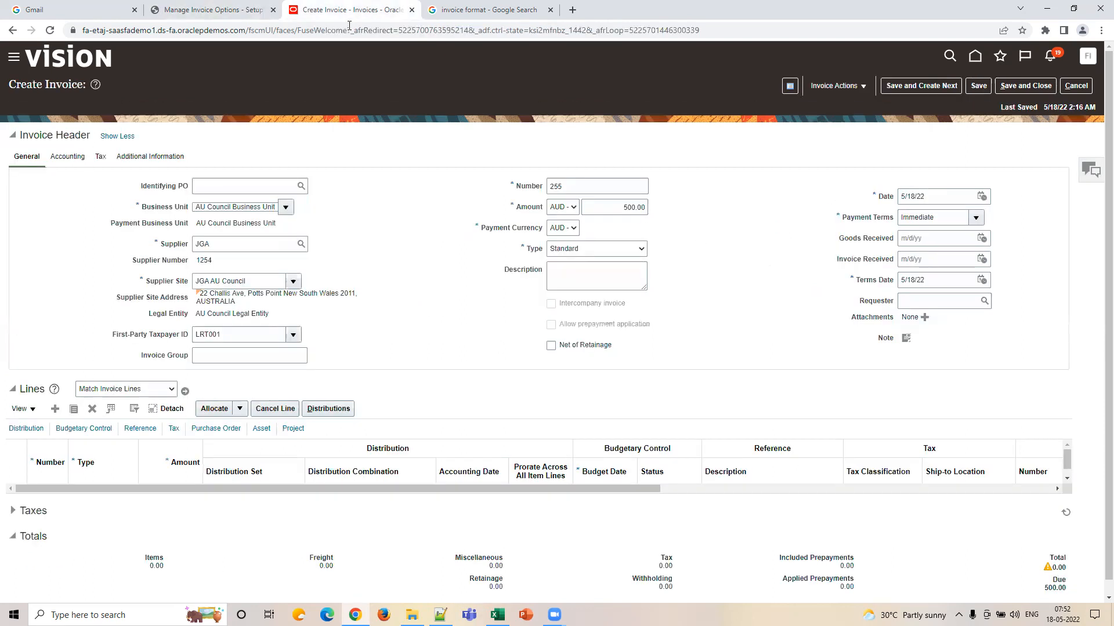
{"action": "left_click", "coordinate": [834, 86]}
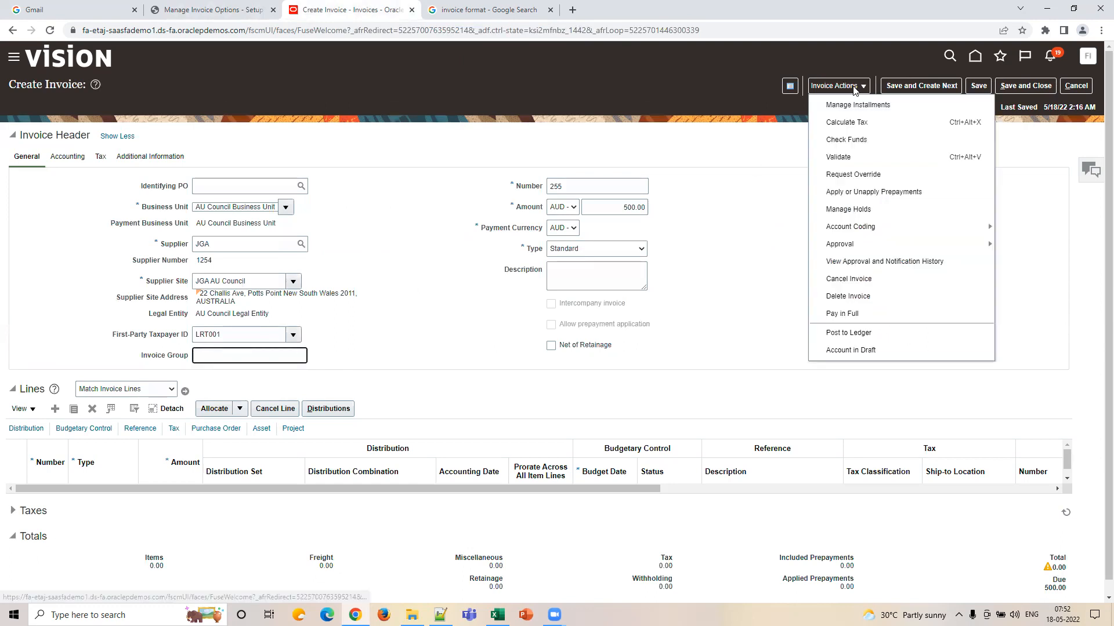
{"action": "left_click", "coordinate": [846, 105]}
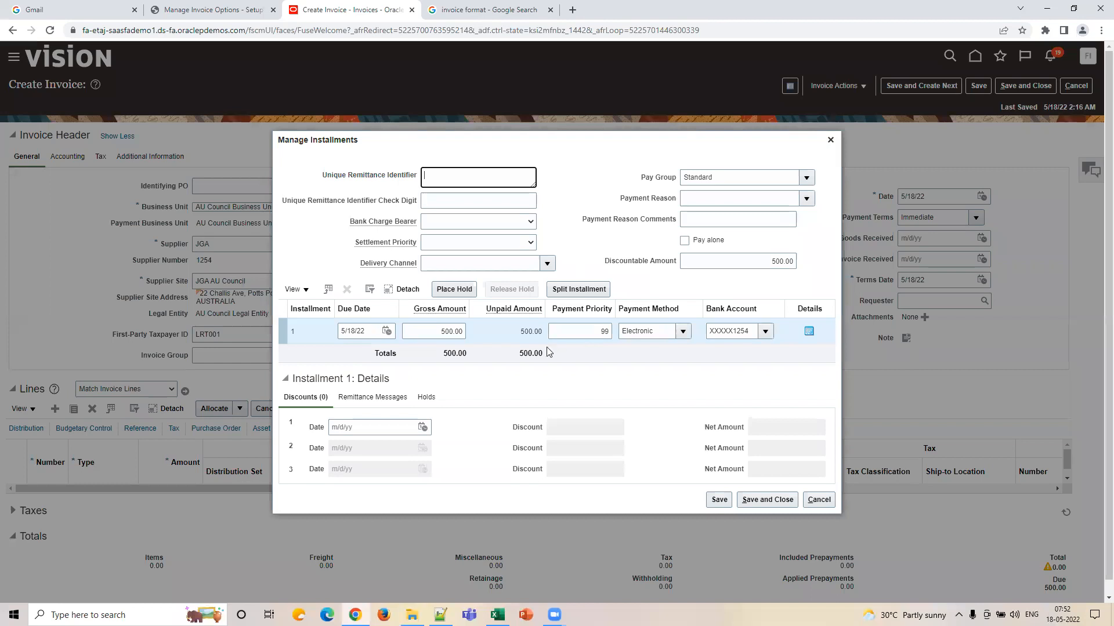
{"action": "left_click", "coordinate": [757, 179]}
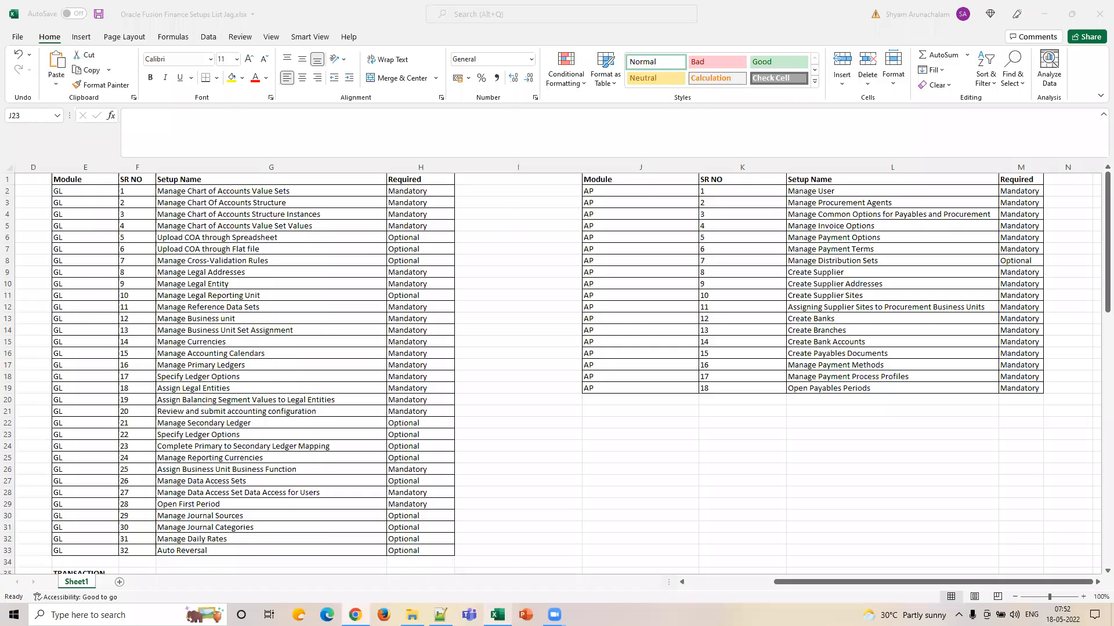
{"action": "left_click", "coordinate": [497, 615]}
{"action": "left_click", "coordinate": [628, 431]}
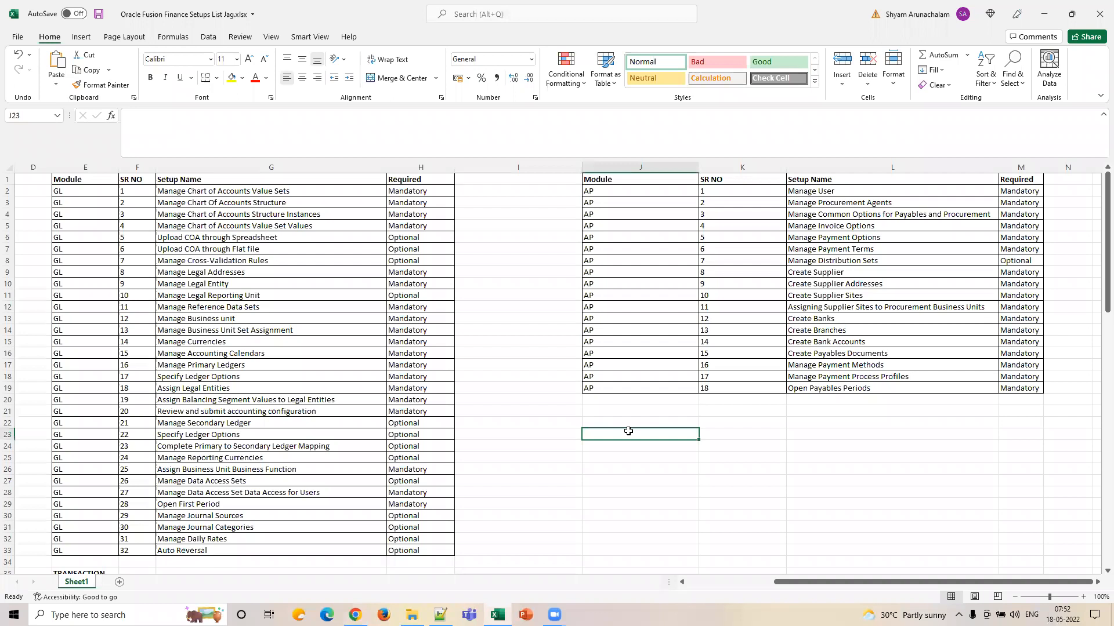
{"action": "key", "text": "Down"}
{"action": "key", "text": "Down"}
{"action": "key", "text": "Down"}
{"action": "key", "text": "Up"}
{"action": "key", "text": "Up"}
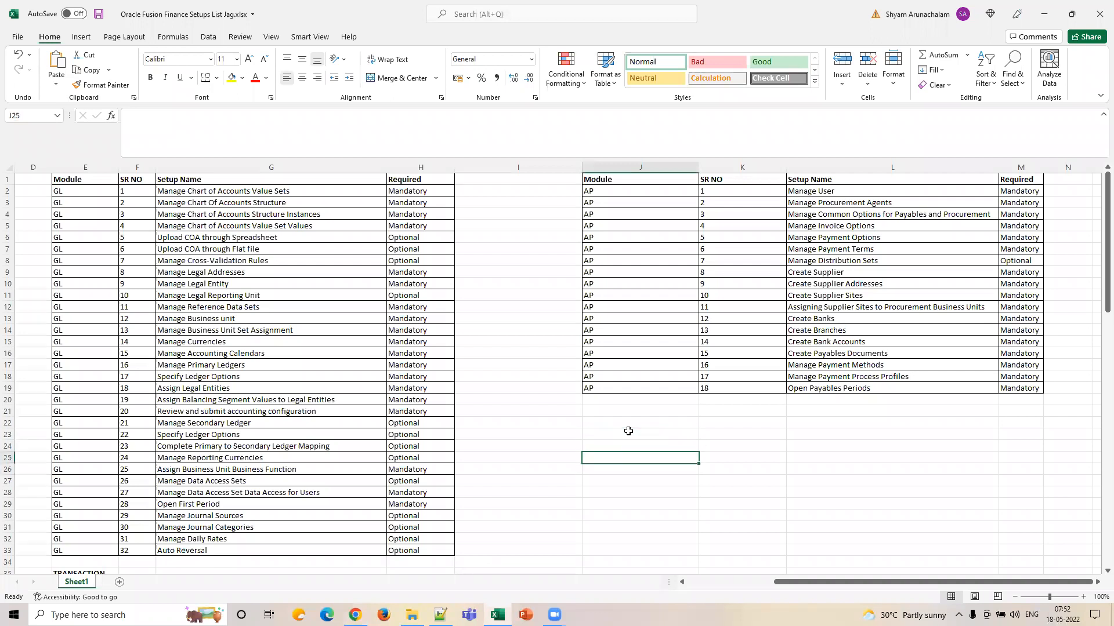
{"action": "key", "text": "Right"}
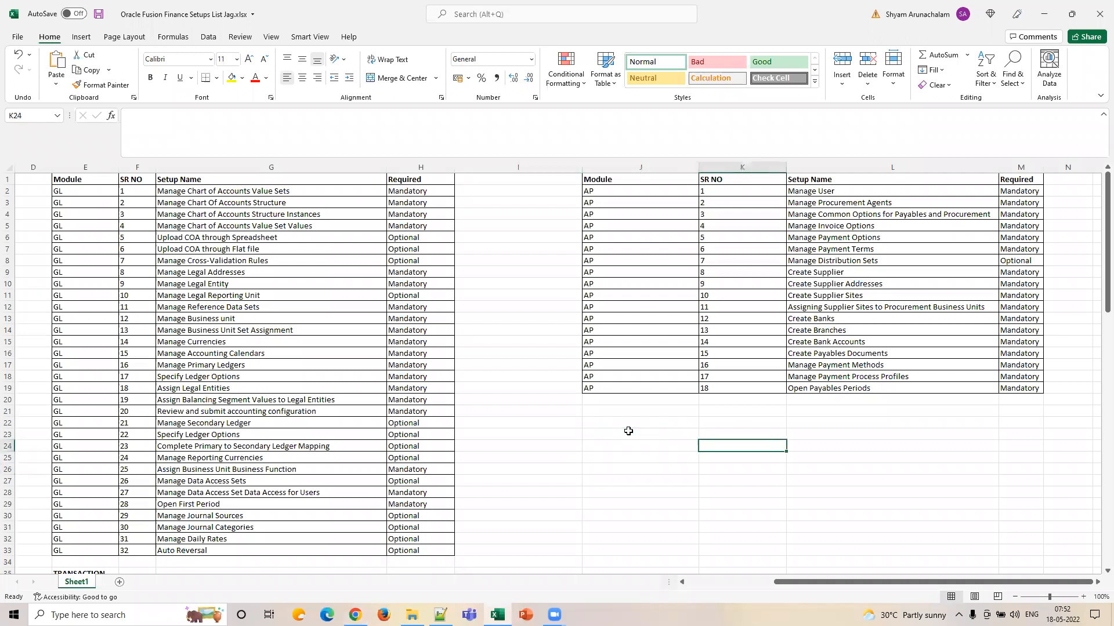
{"action": "key", "text": "Down"}
{"action": "key", "text": "Down"}
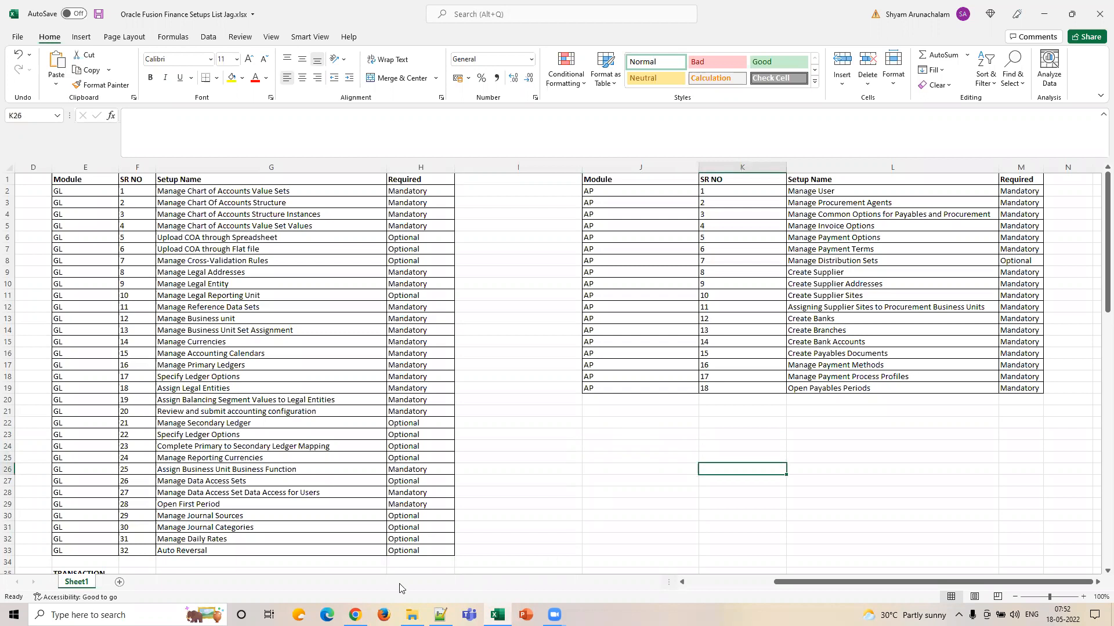
Step: Review the Pay Group in the invoice's Manage Installments dialog, close the dialog, and check the matching default in Manage Invoice Options
{"action": "left_click", "coordinate": [355, 615]}
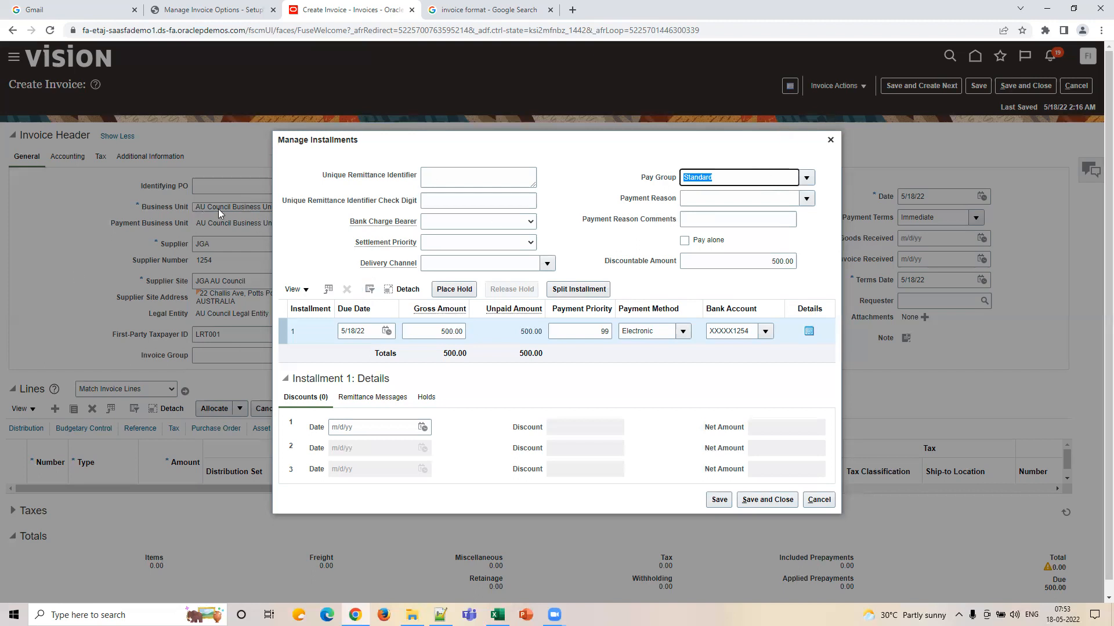
{"action": "left_click", "coordinate": [761, 181]}
{"action": "left_click_drag", "start_coordinate": [725, 181], "coordinate": [666, 182]}
{"action": "left_click", "coordinate": [736, 184]}
{"action": "double_click", "coordinate": [725, 177]}
{"action": "left_click", "coordinate": [830, 140]}
{"action": "left_click", "coordinate": [228, 8]}
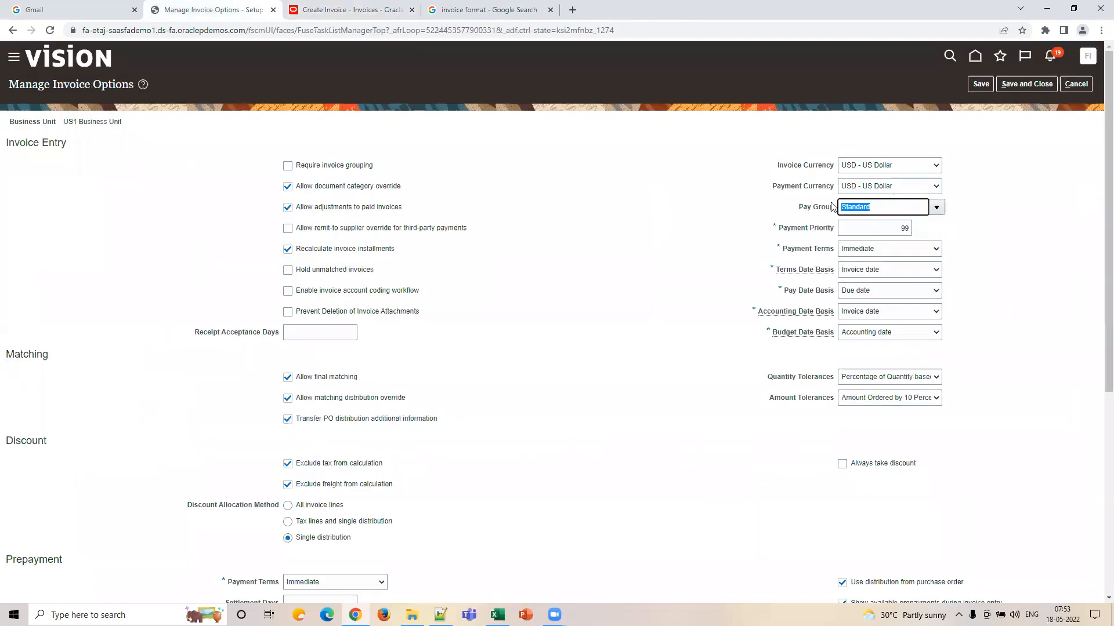
{"action": "key", "text": "ctrl+Tab"}
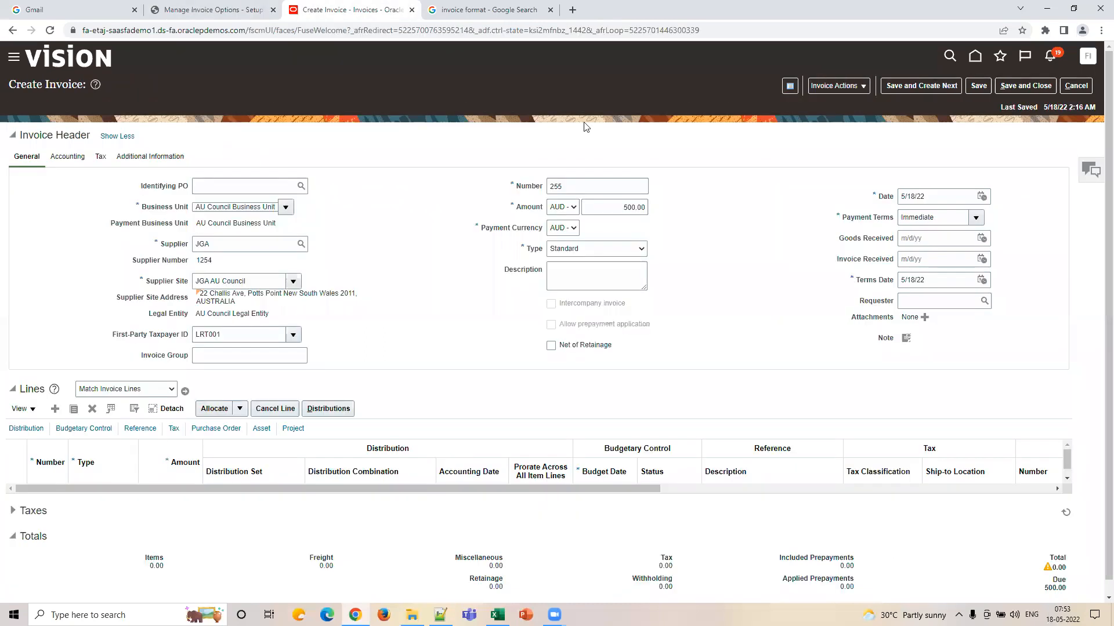
{"action": "key", "text": "ctrl+shift+Tab"}
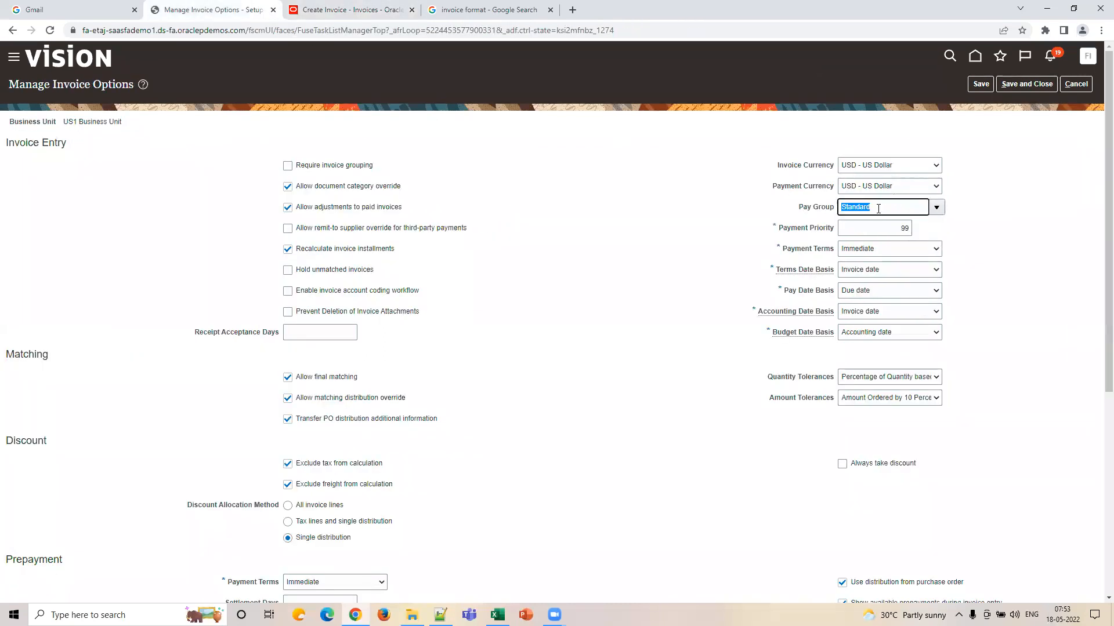
Step: Compare the default Payment Priority in Manage Invoice Options with the installment's Payment Priority in the invoice's Manage Installments
{"action": "left_click", "coordinate": [893, 230]}
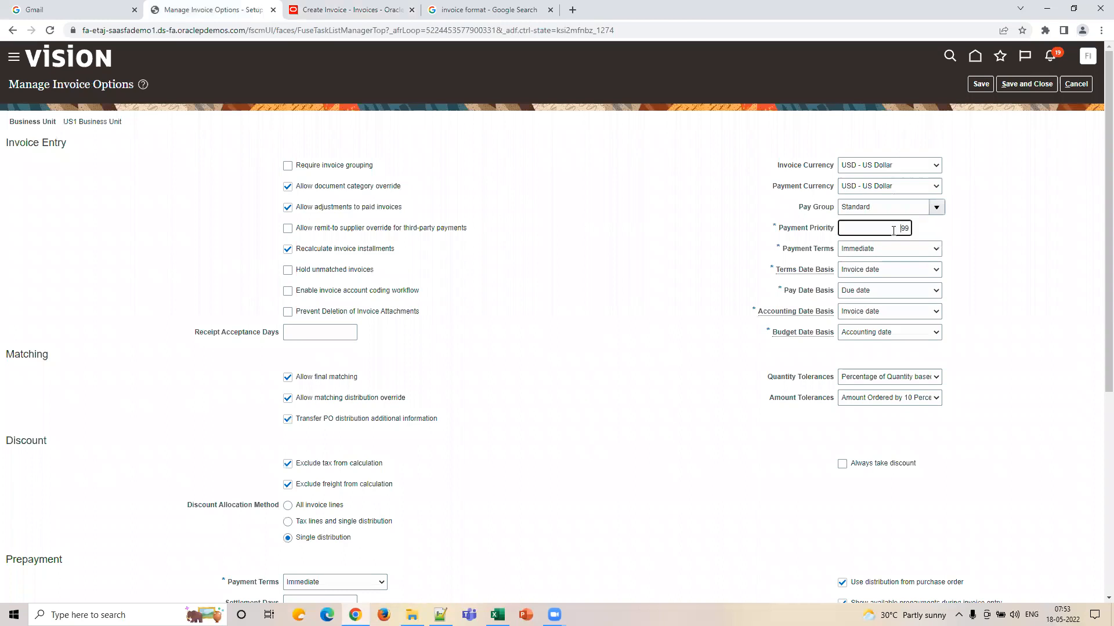
{"action": "left_click_drag", "start_coordinate": [887, 229], "coordinate": [954, 229]}
{"action": "left_click", "coordinate": [344, 18]}
{"action": "left_click", "coordinate": [828, 85]}
{"action": "left_click", "coordinate": [838, 101]}
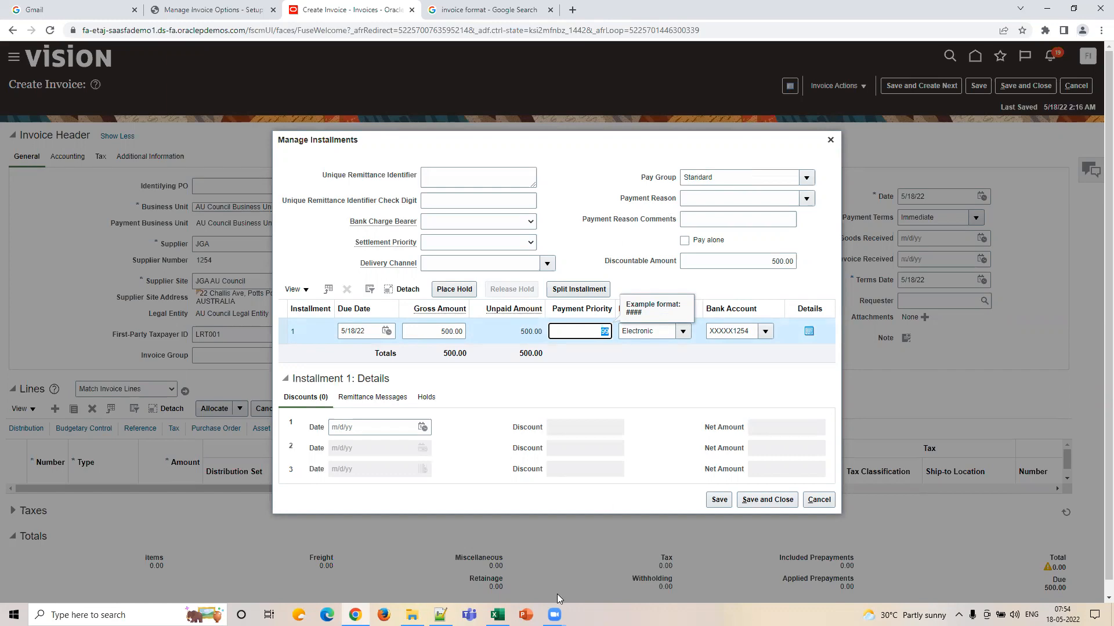
Step: Switch to the Excel setups list, enter INV 1 and INV 2 in J24:J25, and fill the series down to INV 6
{"action": "left_click", "coordinate": [497, 615]}
{"action": "left_click", "coordinate": [675, 444]}
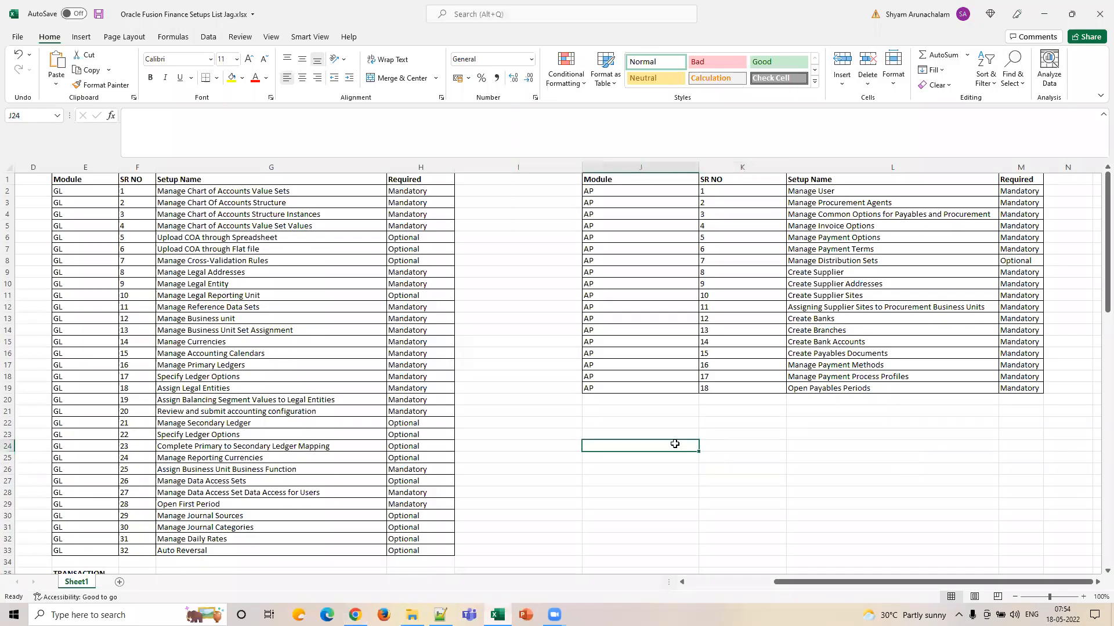
{"action": "type", "text": "INV 1"}
{"action": "key", "text": "Return"}
{"action": "type", "text": "INV 2"}
{"action": "left_click", "coordinate": [598, 424]}
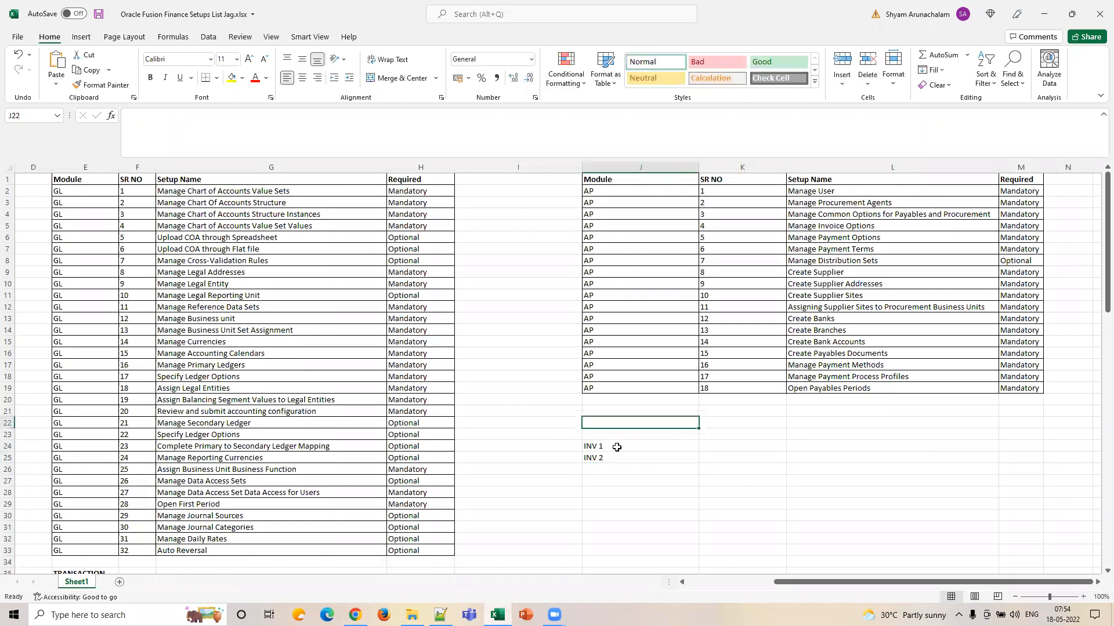
{"action": "left_click_drag", "start_coordinate": [617, 447], "coordinate": [632, 457]}
{"action": "left_click_drag", "start_coordinate": [699, 464], "coordinate": [692, 515]}
{"action": "left_click", "coordinate": [638, 469]}
Step: Enter the payment priorities 1, 2, 10, 58, 99 and 99 beside INV 1 to INV 6 in K24:K29
{"action": "left_click", "coordinate": [737, 443]}
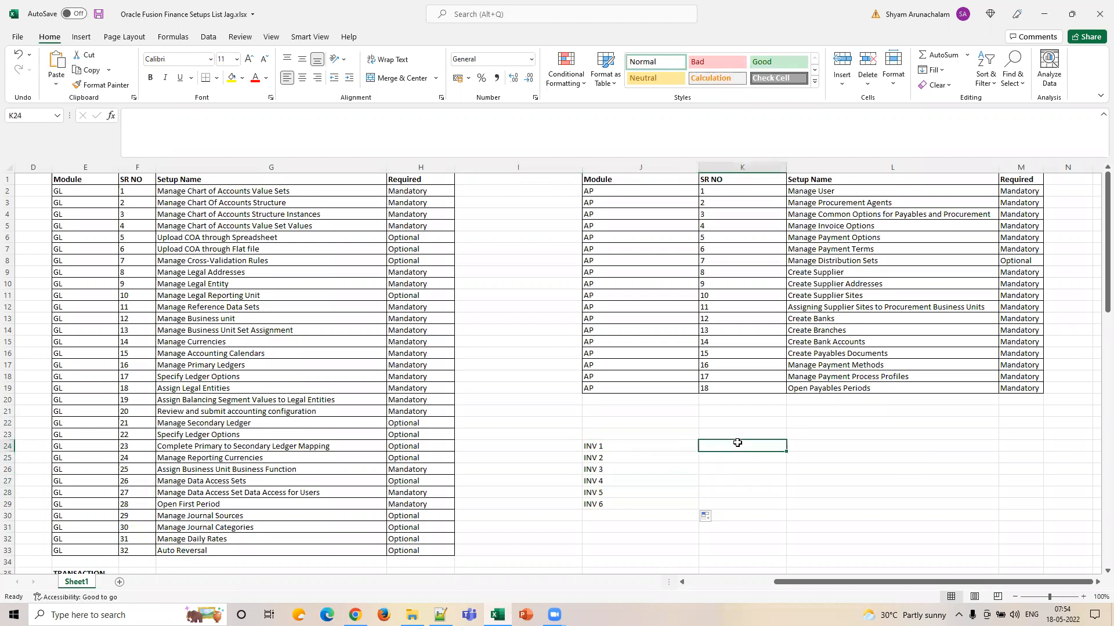
{"action": "type", "text": "1"}
{"action": "key", "text": "Return"}
{"action": "type", "text": "2"}
{"action": "key", "text": "Return"}
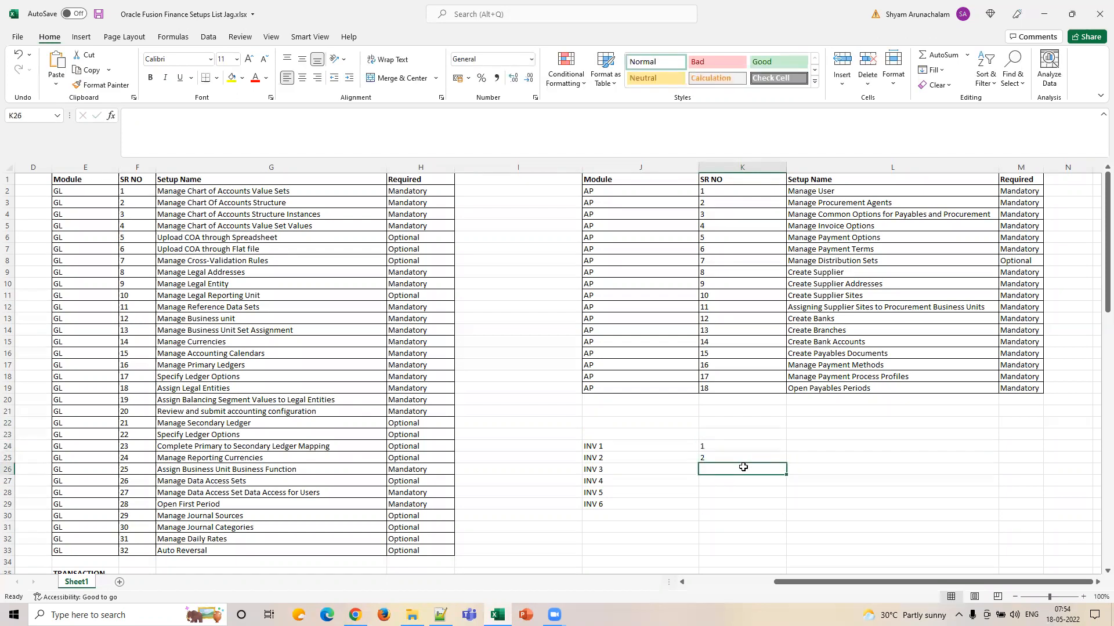
{"action": "type", "text": "10"}
{"action": "key", "text": "Return"}
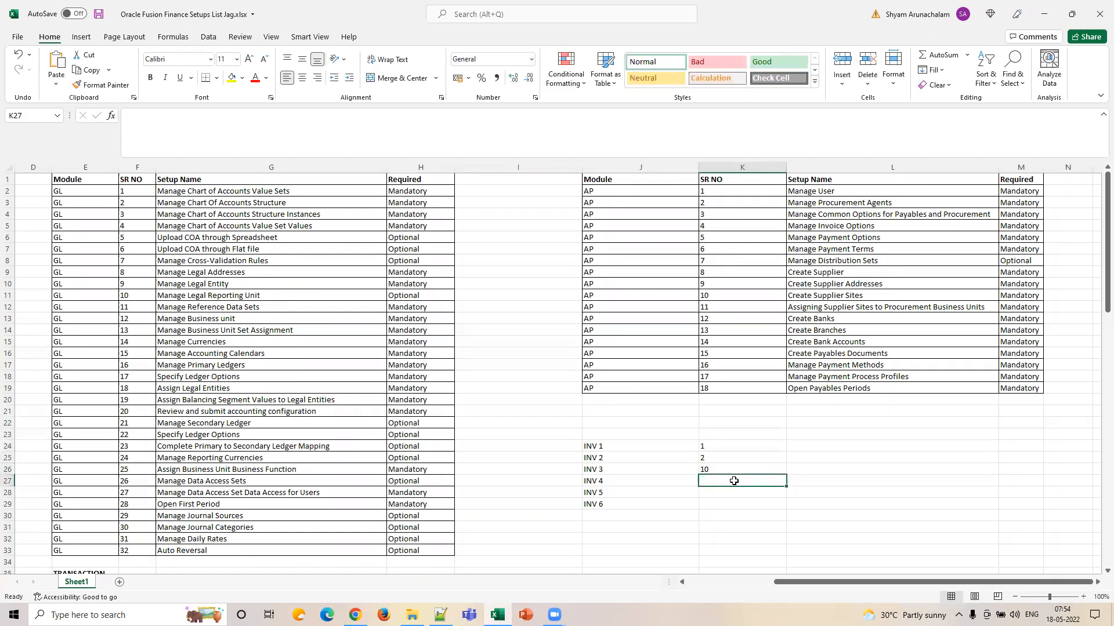
{"action": "type", "text": "58"}
{"action": "key", "text": "Return"}
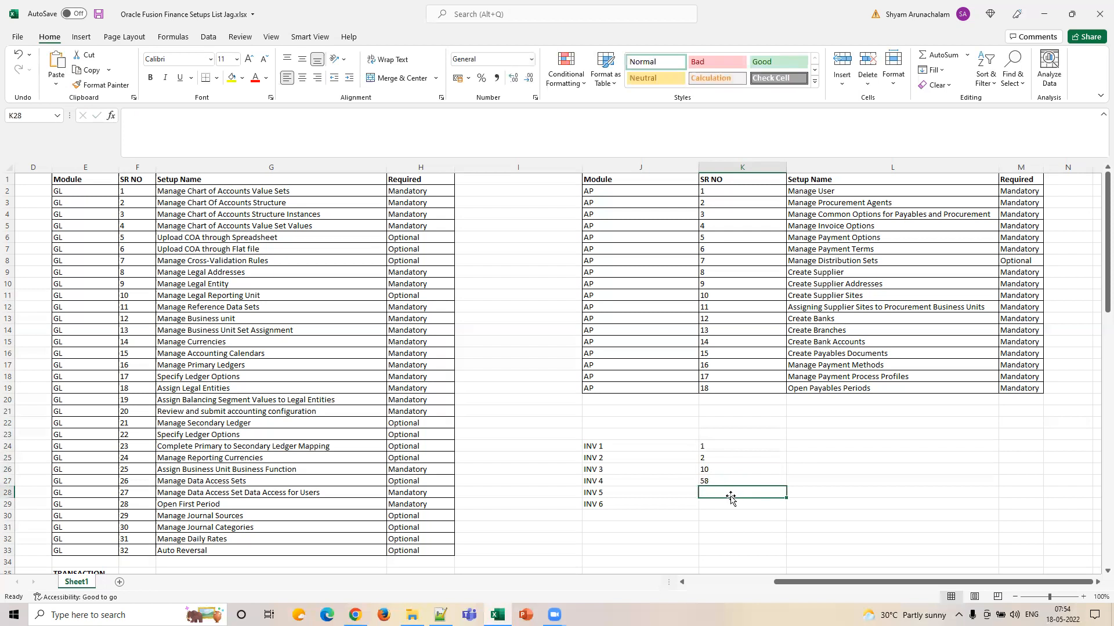
{"action": "type", "text": "92"}
{"action": "key", "text": "Return"}
{"action": "left_click", "coordinate": [715, 495]}
{"action": "type", "text": "99"}
{"action": "key", "text": "Return"}
{"action": "type", "text": "99"}
{"action": "left_click", "coordinate": [724, 513]}
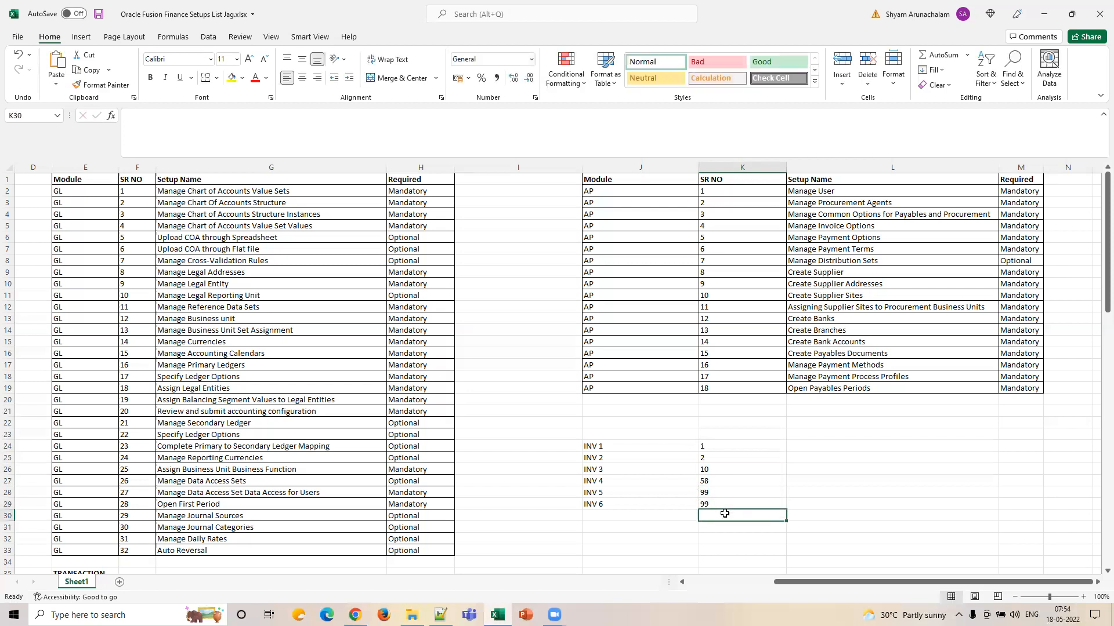
{"action": "left_click_drag", "start_coordinate": [588, 446], "coordinate": [764, 504]}
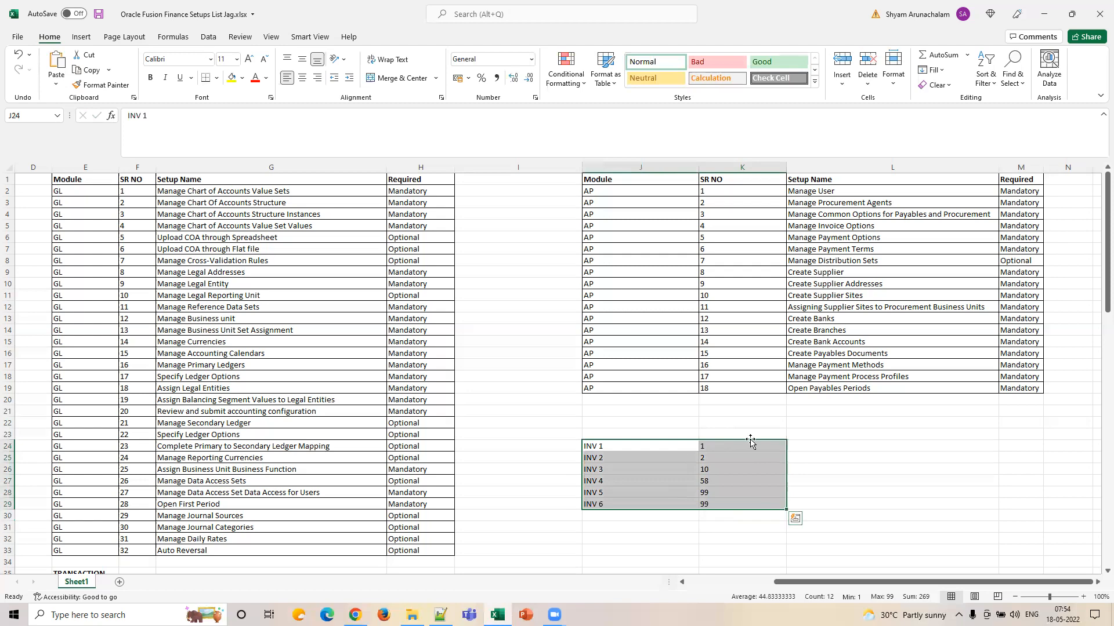
{"action": "left_click", "coordinate": [735, 448]}
{"action": "left_click", "coordinate": [356, 615]}
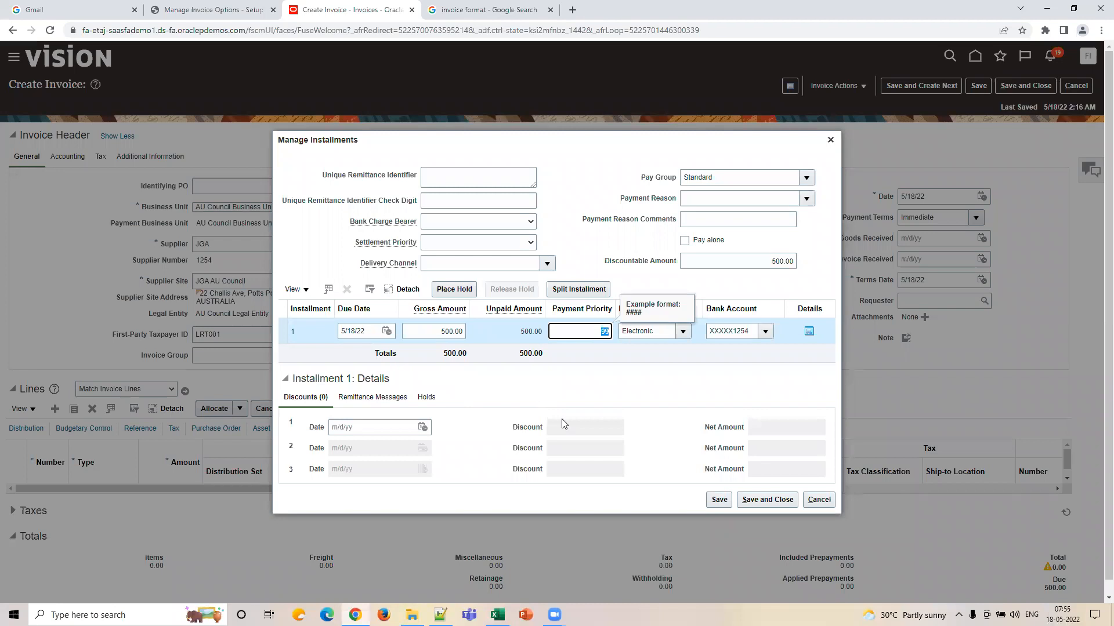
{"action": "left_click", "coordinate": [383, 615]}
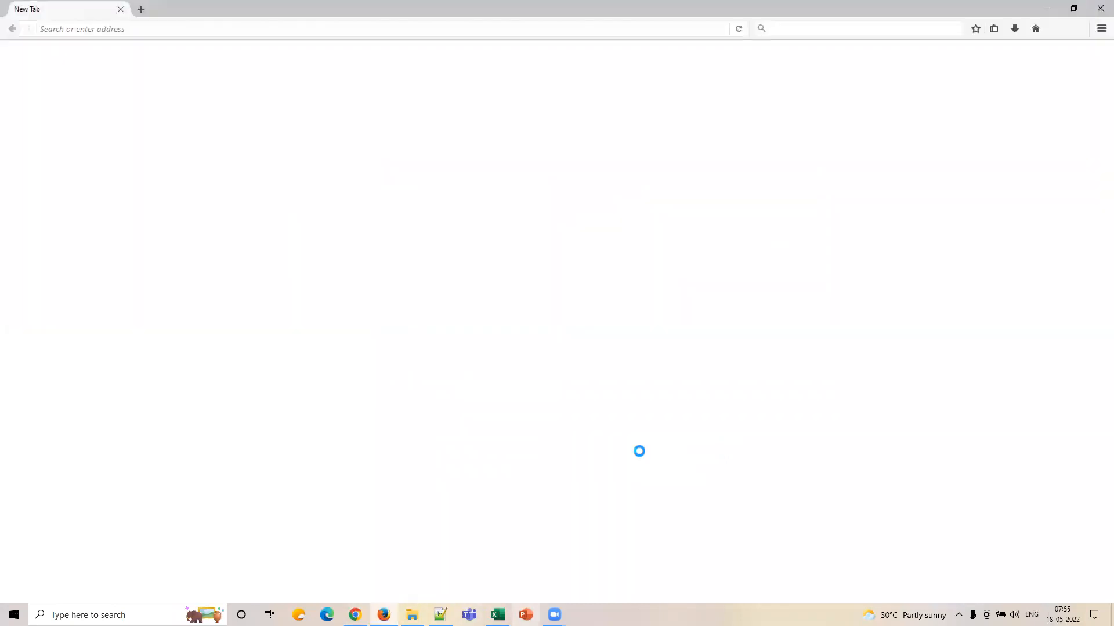
{"action": "left_click", "coordinate": [1100, 8]}
{"action": "left_click", "coordinate": [497, 615]}
{"action": "left_click", "coordinate": [830, 449]}
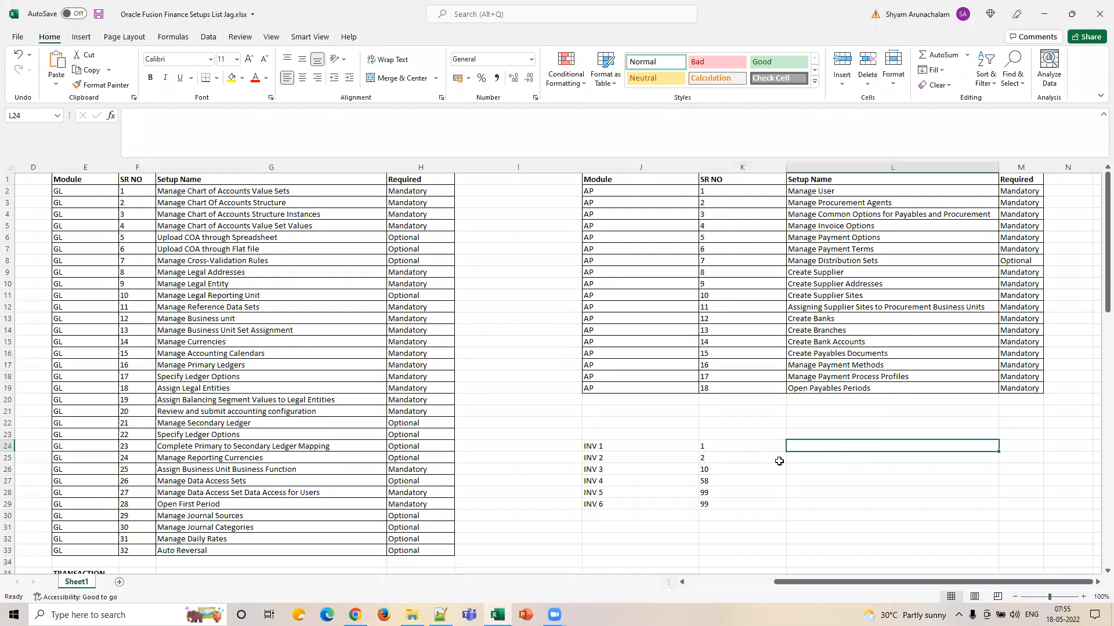
{"action": "left_click", "coordinate": [753, 445]}
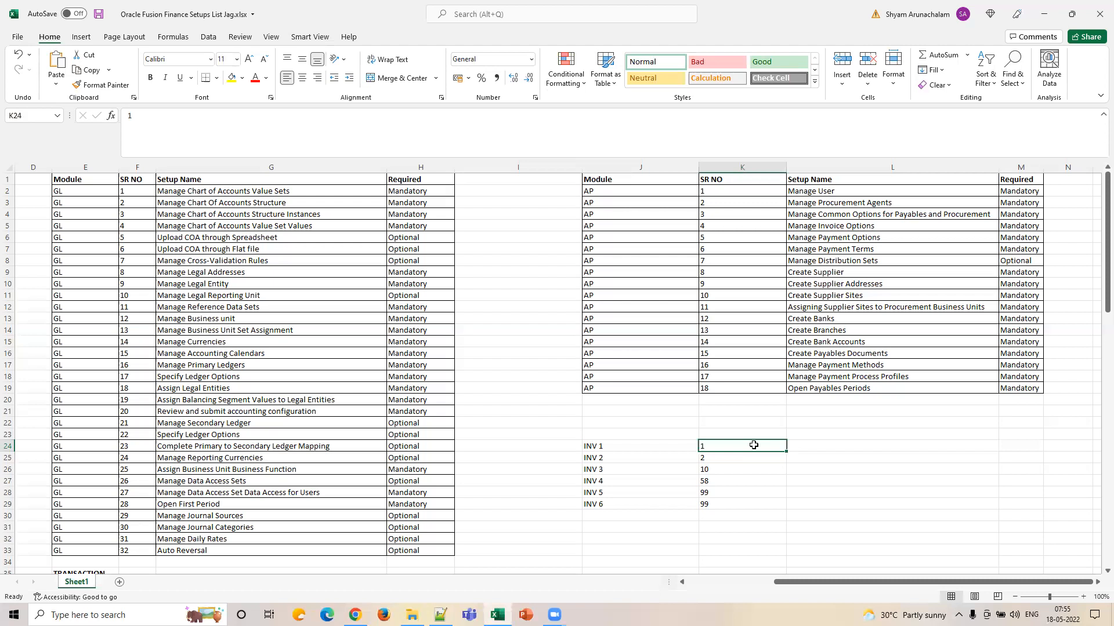
{"action": "left_click", "coordinate": [823, 447]}
{"action": "left_click", "coordinate": [808, 458]}
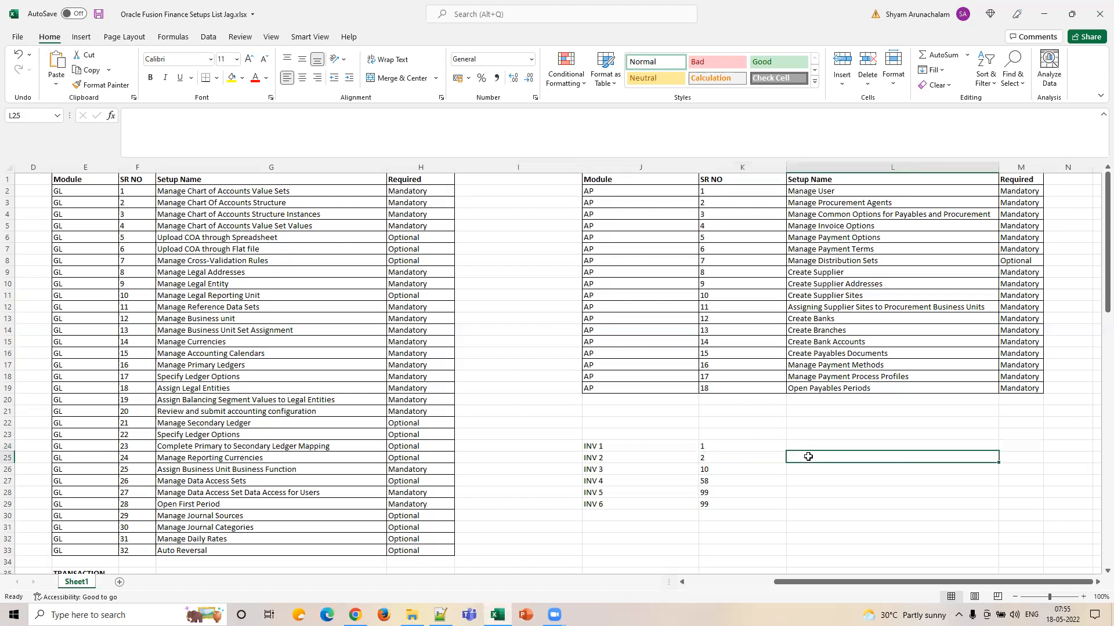
{"action": "left_click", "coordinate": [809, 469]}
{"action": "left_click", "coordinate": [810, 481]}
{"action": "left_click", "coordinate": [810, 495]}
Step: Set the payment priority of all six sample invoices in K24:K29 to 99
{"action": "left_click", "coordinate": [714, 446]}
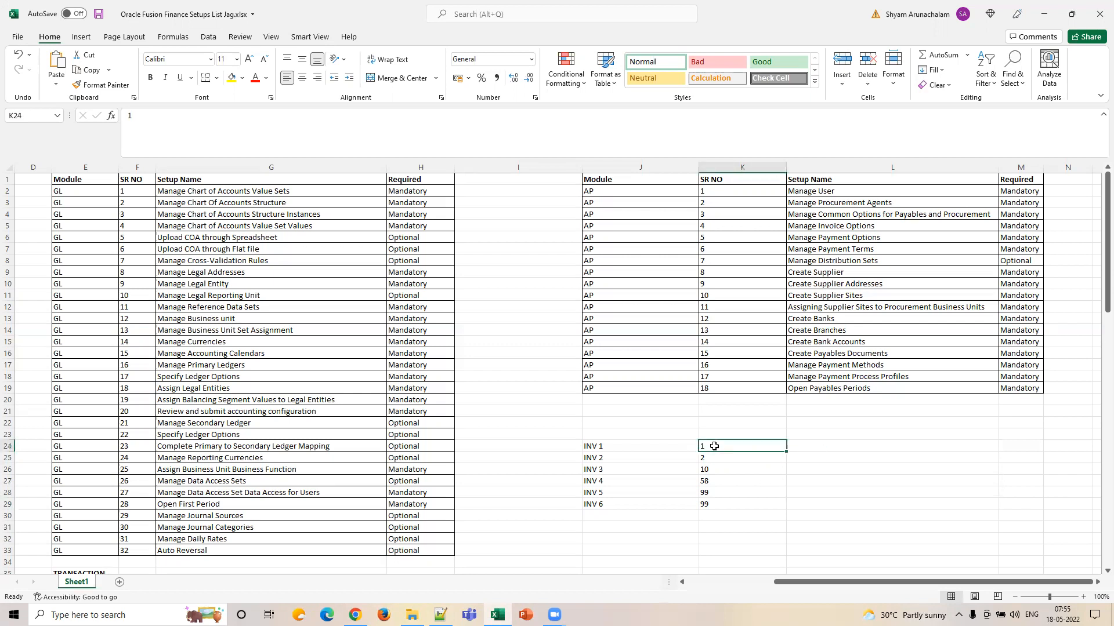
{"action": "type", "text": "(("}
{"action": "key", "text": "BackSpace"}
{"action": "key", "text": "BackSpace"}
{"action": "type", "text": "99"}
{"action": "key", "text": "Return"}
{"action": "key", "text": "Up"}
{"action": "key", "text": "ctrl+c"}
{"action": "key", "text": "Down"}
{"action": "key", "text": "shift+Down"}
{"action": "key", "text": "shift+Down"}
{"action": "key", "text": "shift+Down"}
{"action": "key", "text": "shift+Down"}
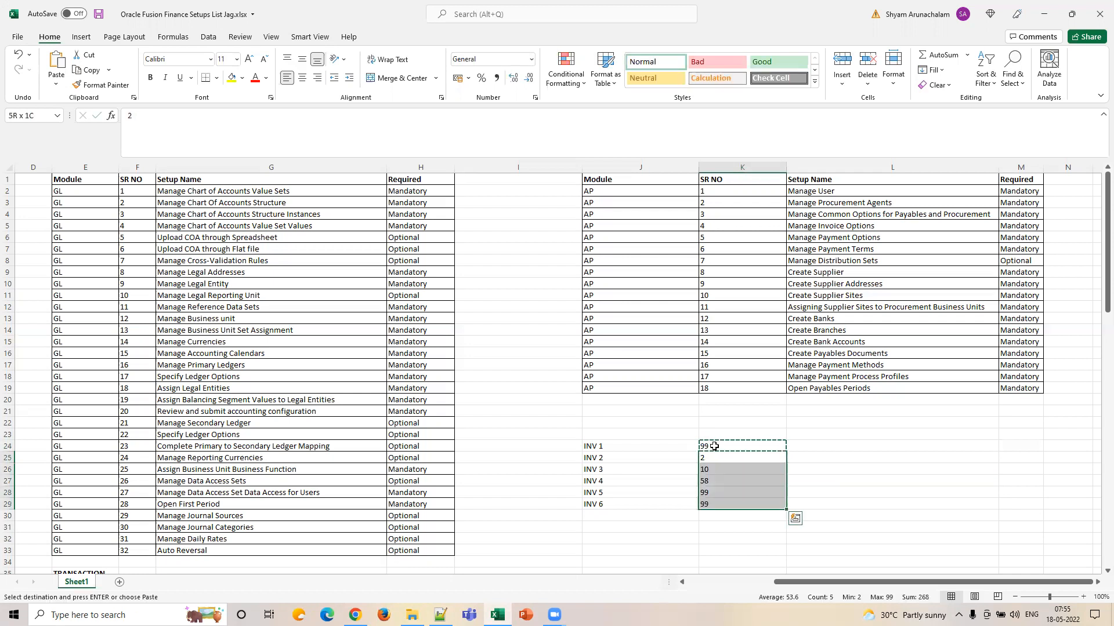
{"action": "key", "text": "ctrl+v"}
{"action": "key", "text": "Up"}
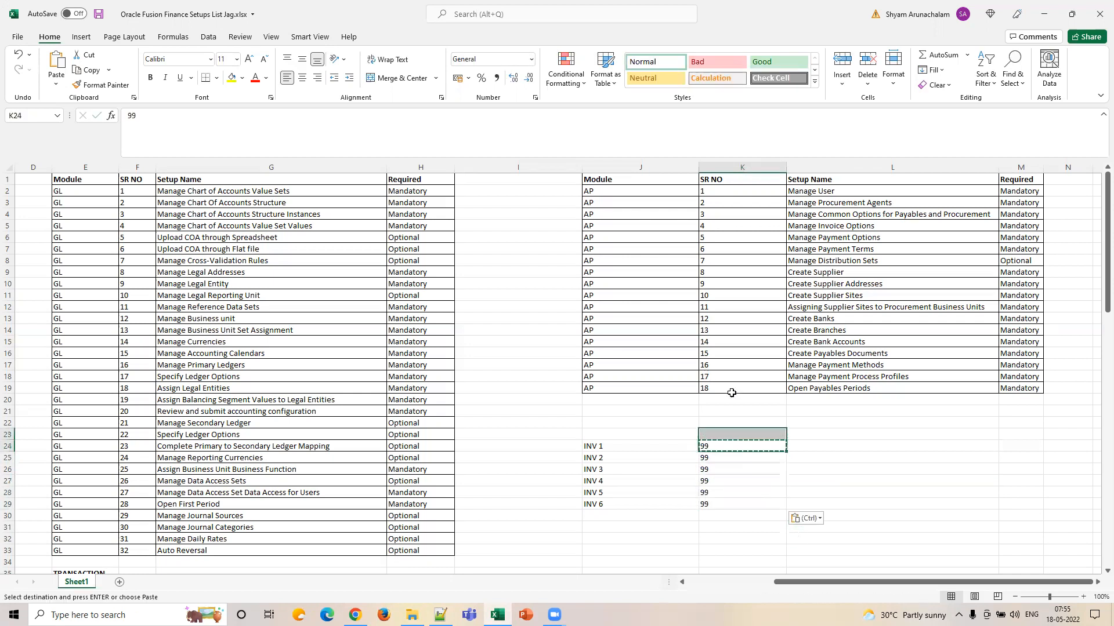
Step: Clear the sample invoices and their priorities from J24:K29
{"action": "left_click_drag", "start_coordinate": [626, 447], "coordinate": [739, 493]}
{"action": "left_click", "coordinate": [629, 448]}
{"action": "left_click_drag", "start_coordinate": [634, 452], "coordinate": [724, 505]}
{"action": "left_click", "coordinate": [705, 508]}
{"action": "key", "text": "Delete"}
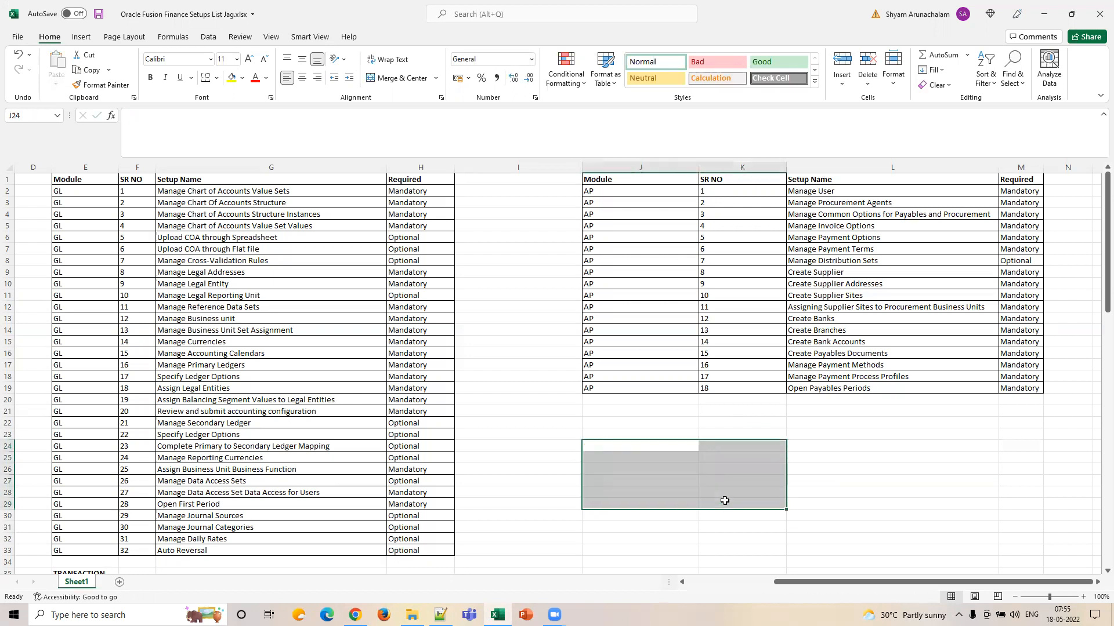
Step: Switch back to Chrome and close the Manage Installments window on the Create Invoice page
{"action": "left_click", "coordinate": [355, 613]}
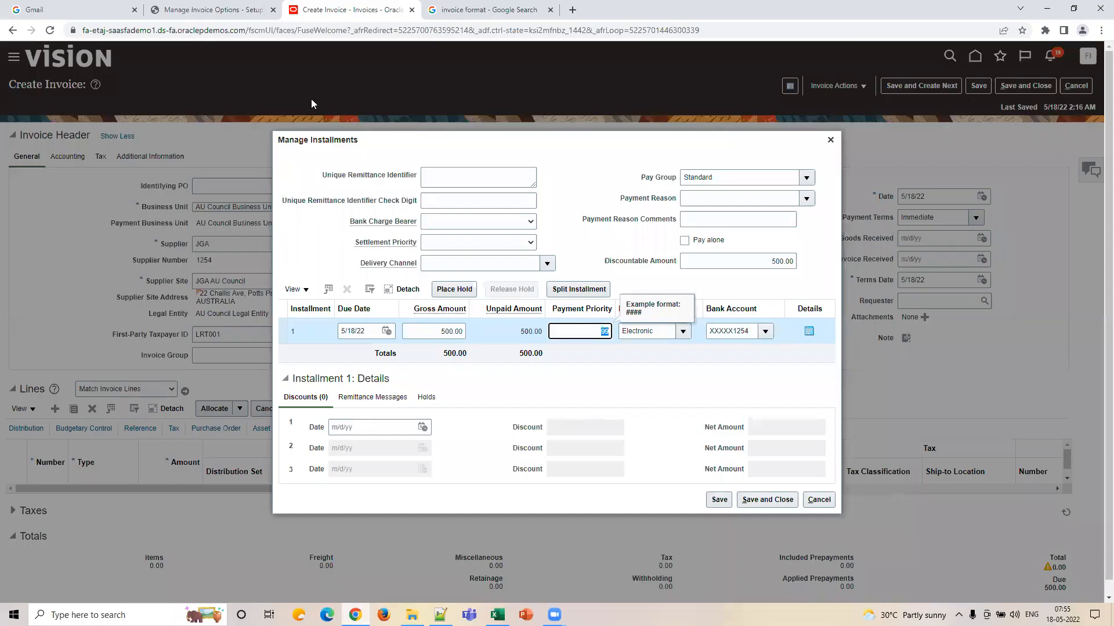
{"action": "left_click", "coordinate": [197, 19]}
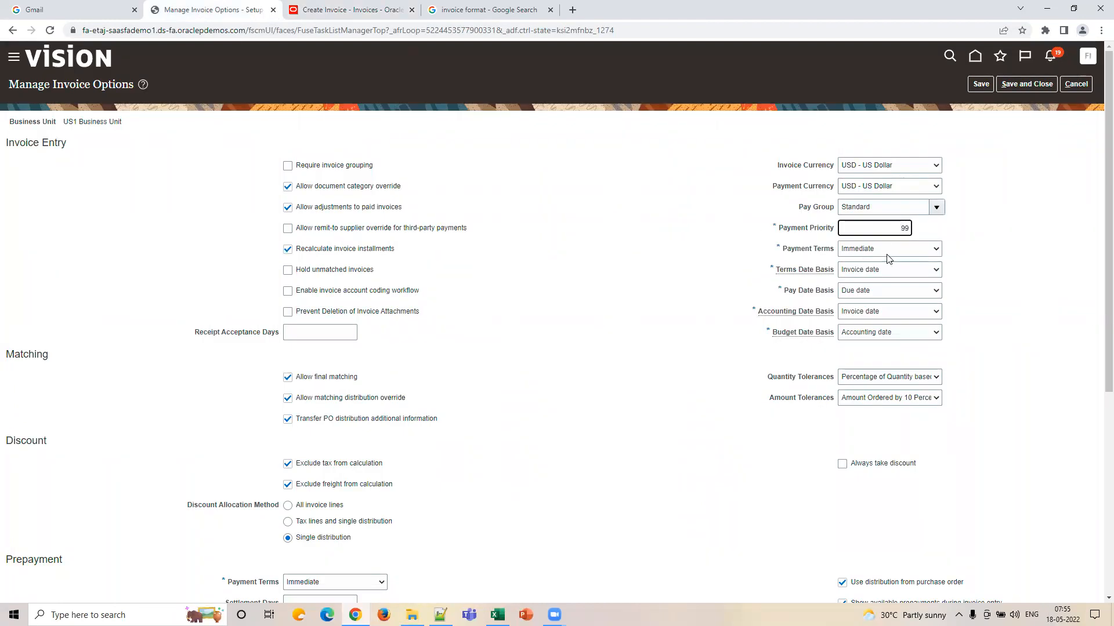
{"action": "left_click", "coordinate": [377, 10]}
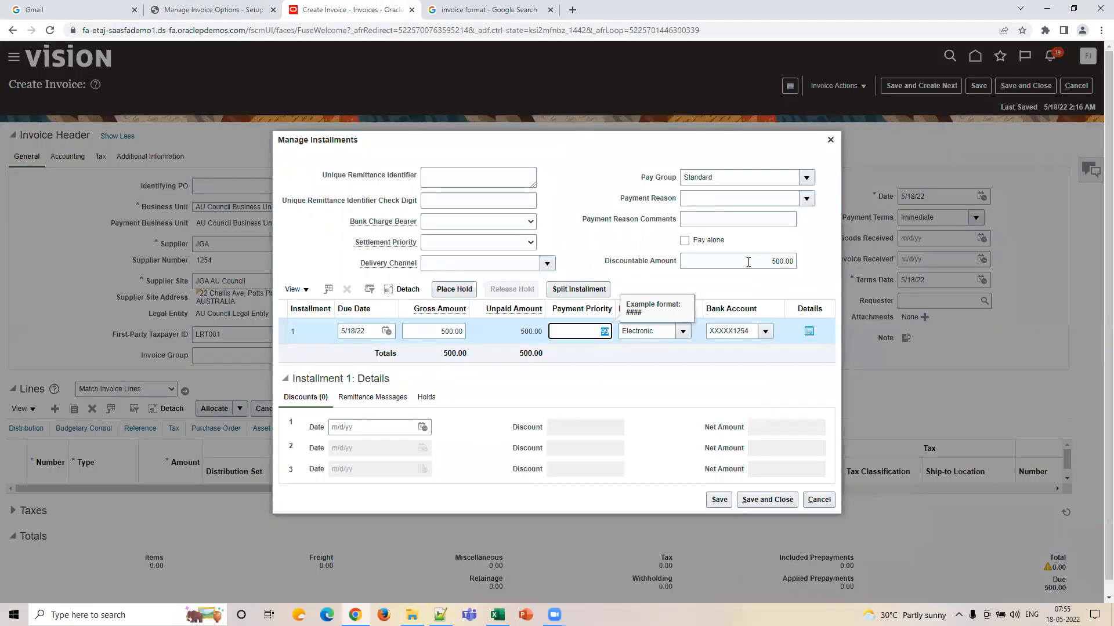
{"action": "left_click", "coordinate": [830, 141]}
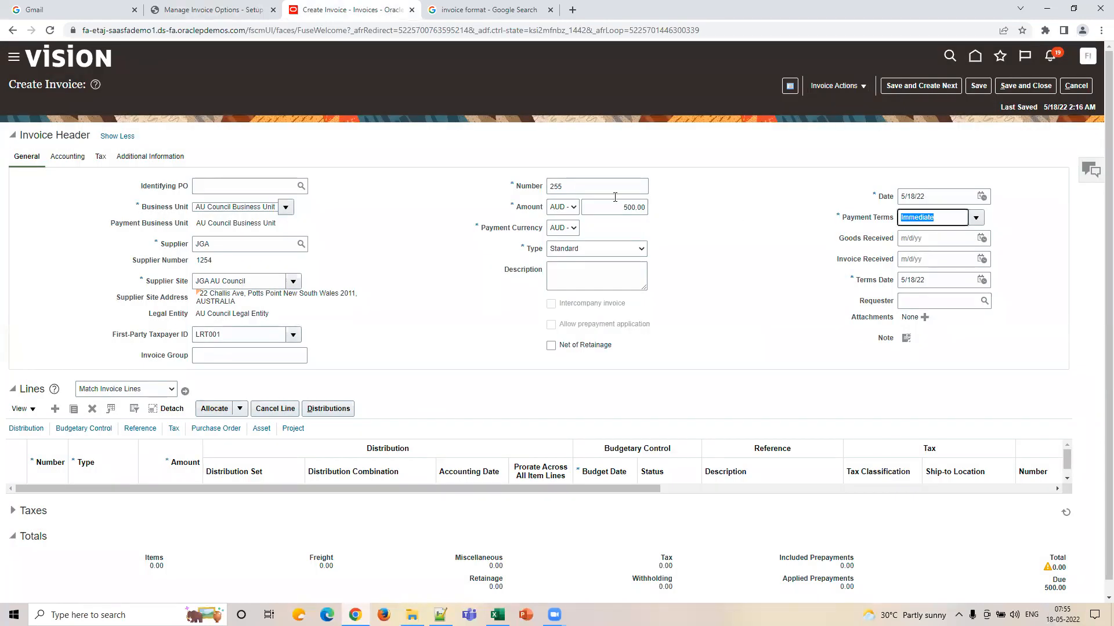
Step: Review the Terms Date Basis choices and its definition in Manage Invoice Options
{"action": "left_click", "coordinate": [250, 5]}
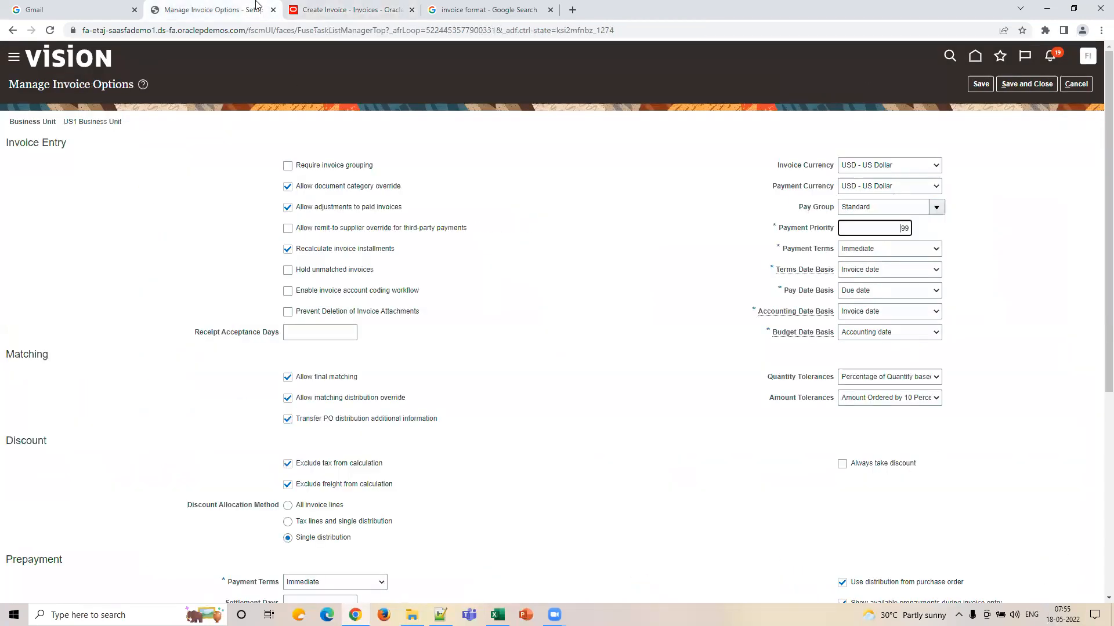
{"action": "left_click", "coordinate": [877, 272]}
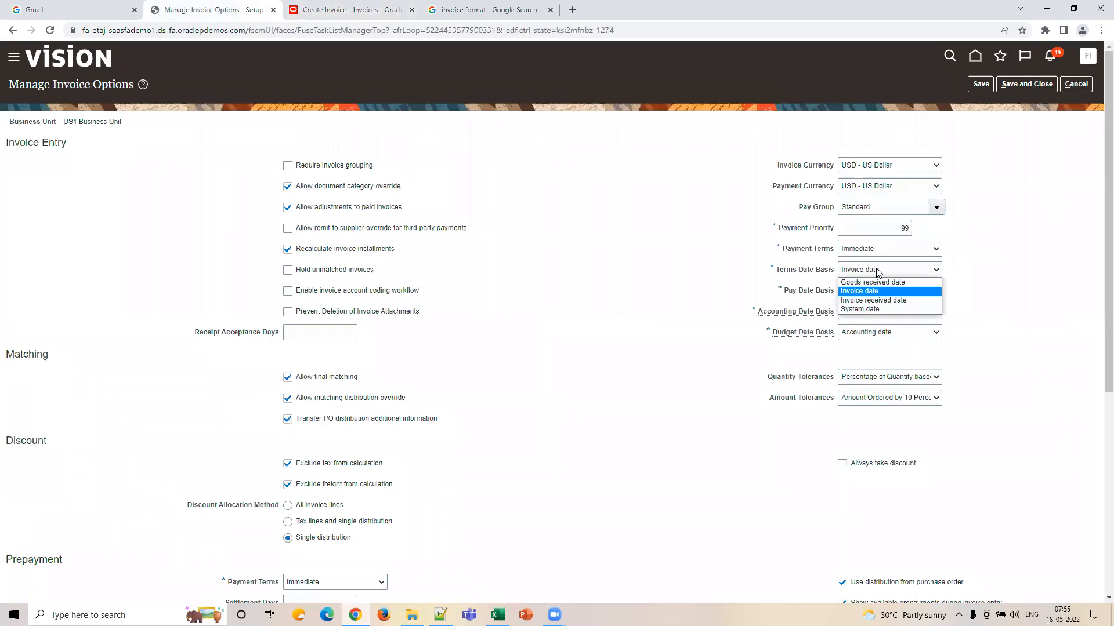
{"action": "left_click", "coordinate": [877, 272]}
{"action": "mouse_move", "coordinate": [801, 272]}
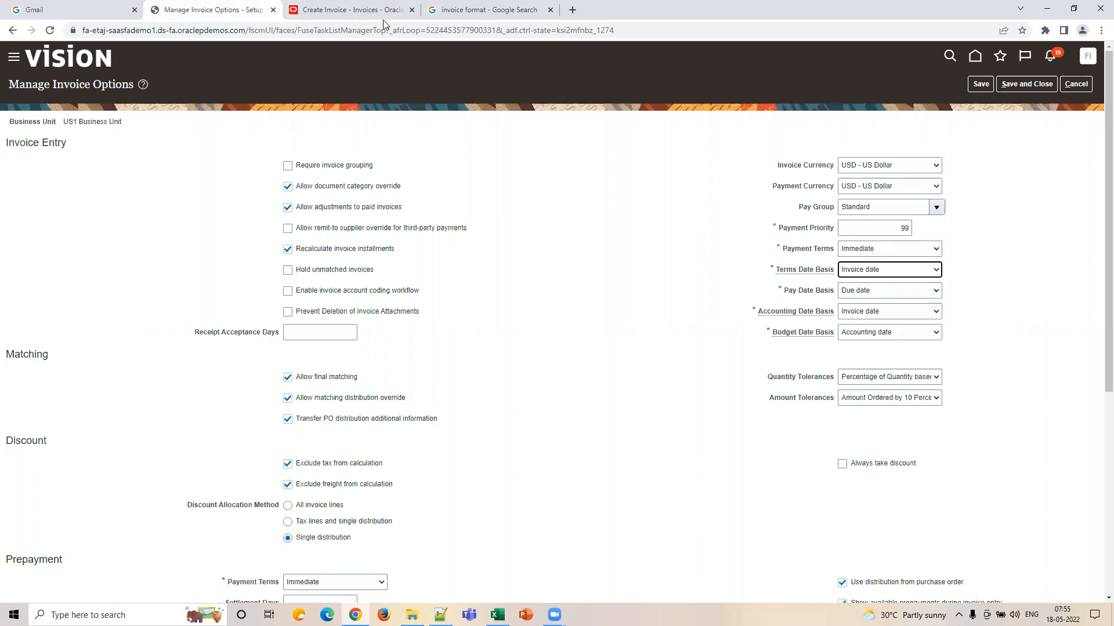
Step: Compare the Date, Payment Terms and Terms Date fields in the header of the sample invoice
{"action": "left_click", "coordinate": [351, 9]}
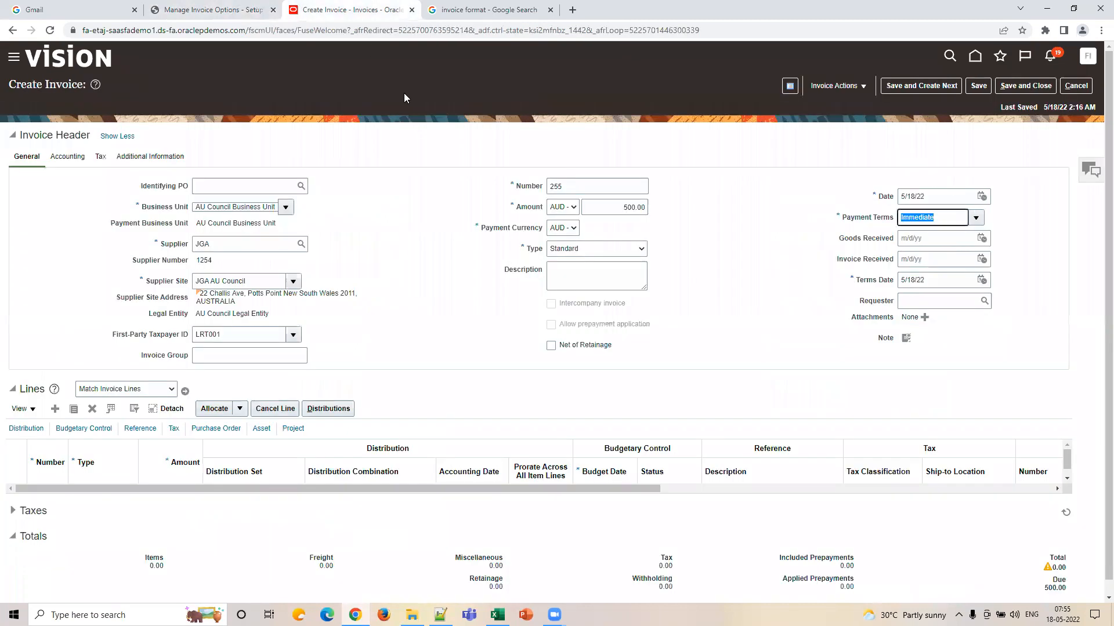
{"action": "left_click", "coordinate": [783, 277]}
{"action": "left_click", "coordinate": [942, 221]}
{"action": "left_click", "coordinate": [937, 196]}
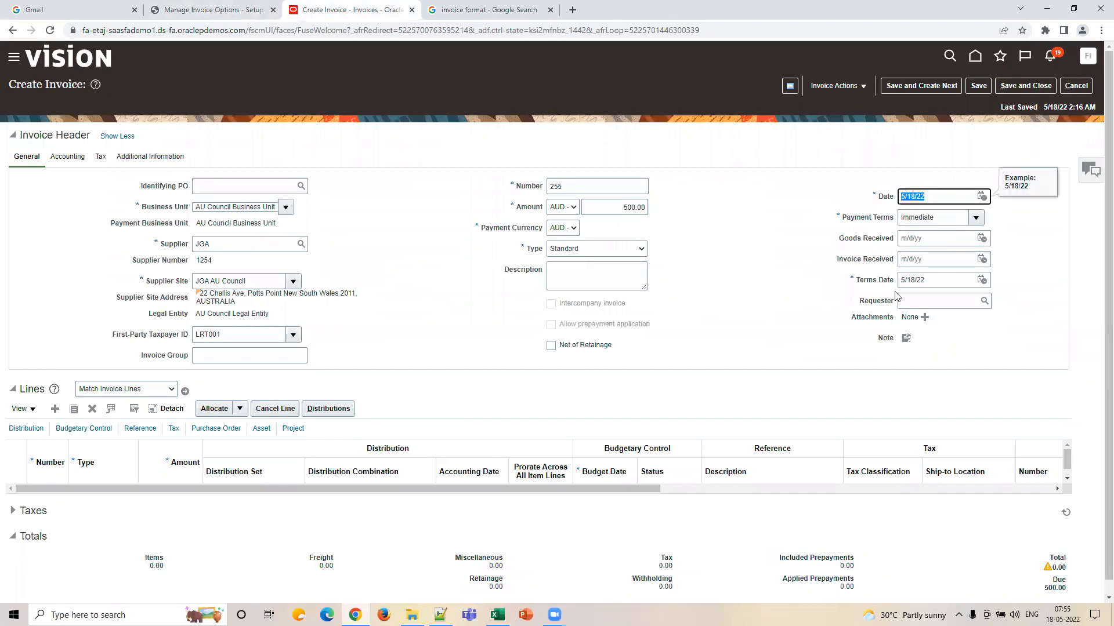
{"action": "left_click", "coordinate": [941, 282]}
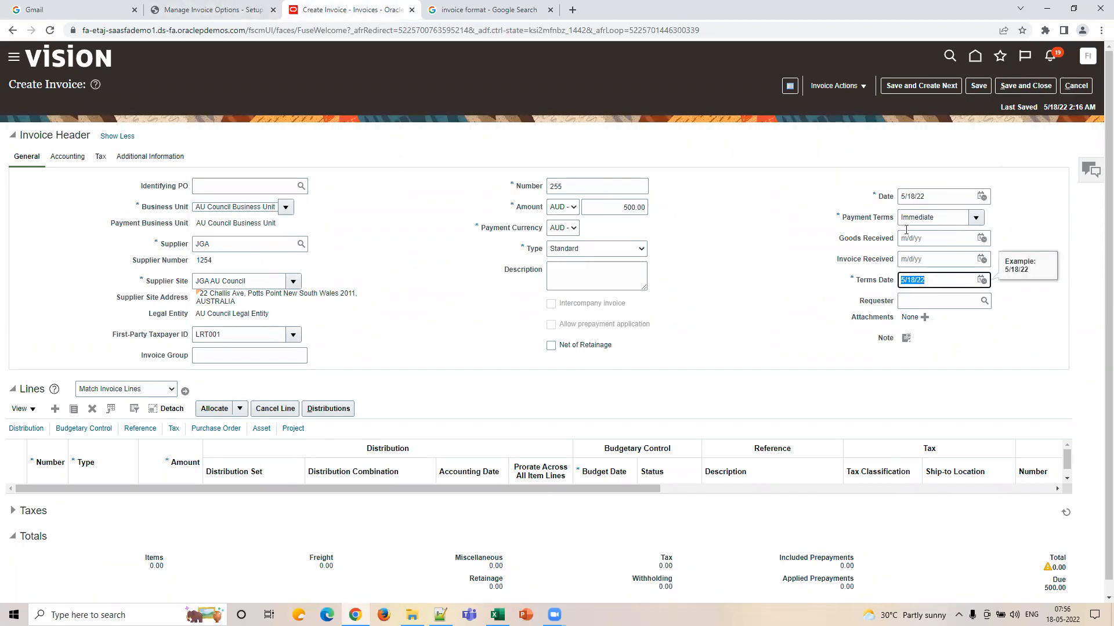
{"action": "left_click", "coordinate": [934, 198]}
{"action": "left_click_drag", "start_coordinate": [858, 282], "coordinate": [881, 304]}
{"action": "left_click", "coordinate": [829, 301]}
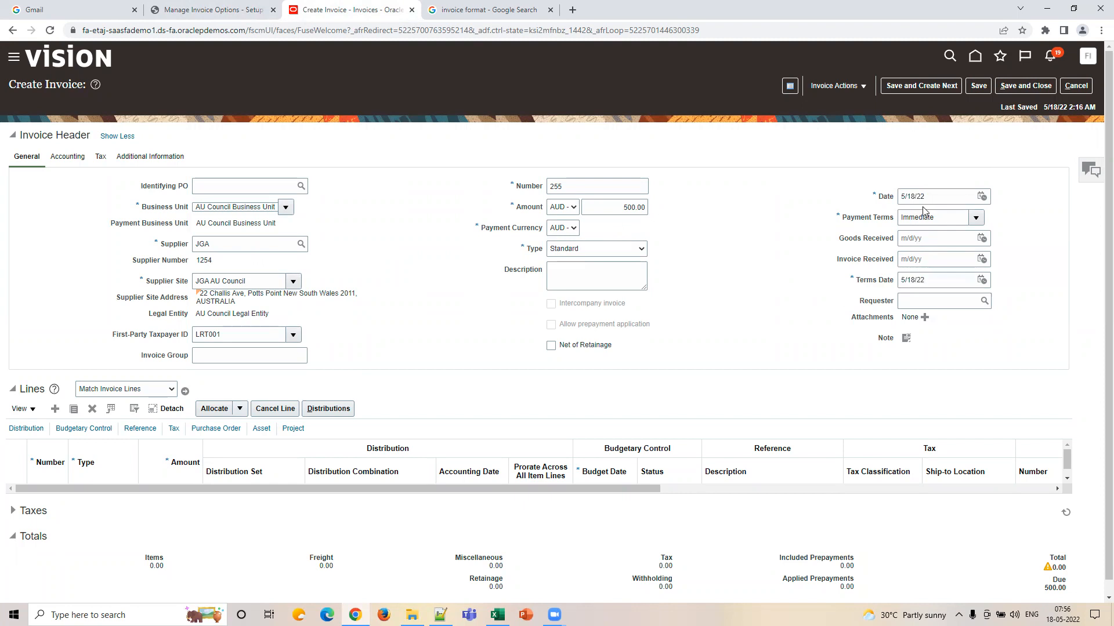
{"action": "left_click_drag", "start_coordinate": [924, 197], "coordinate": [890, 200]}
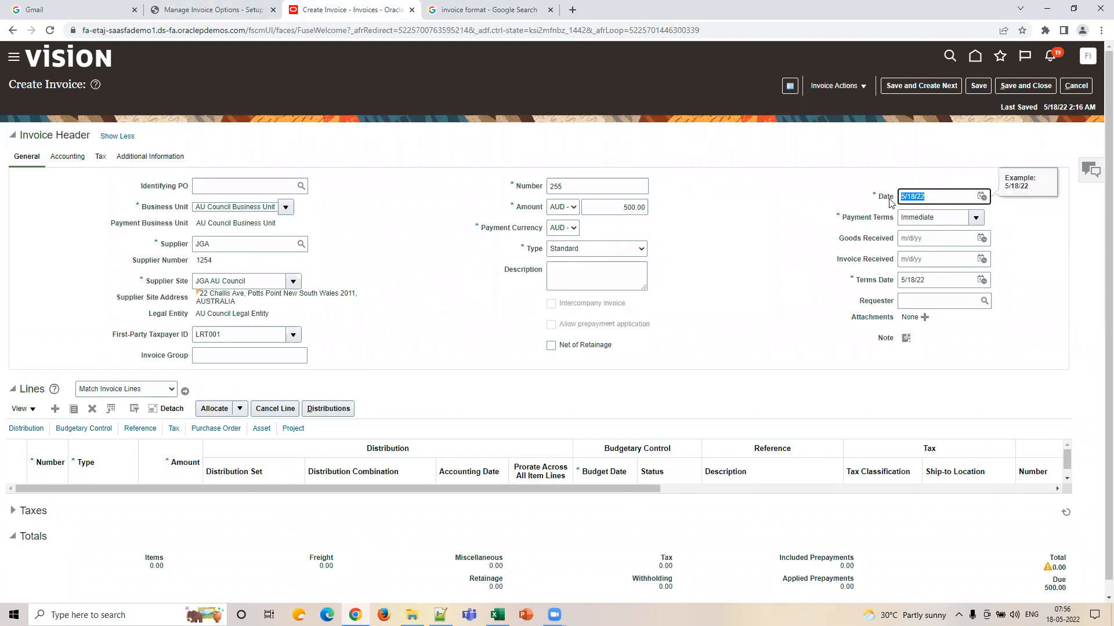
{"action": "key", "text": "Tab"}
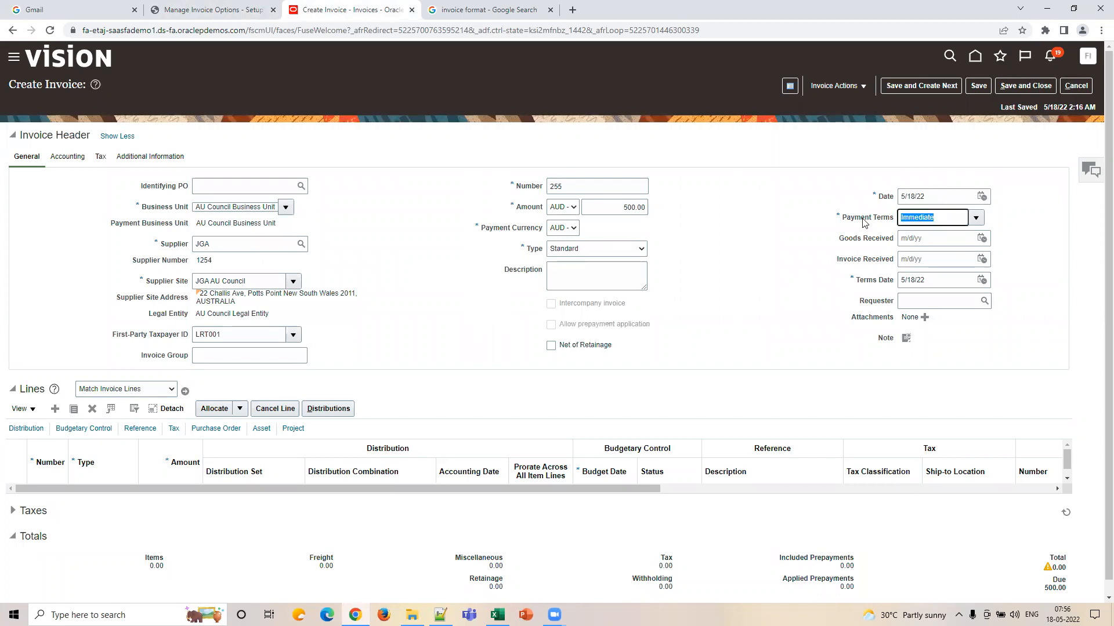
{"action": "left_click", "coordinate": [937, 283]}
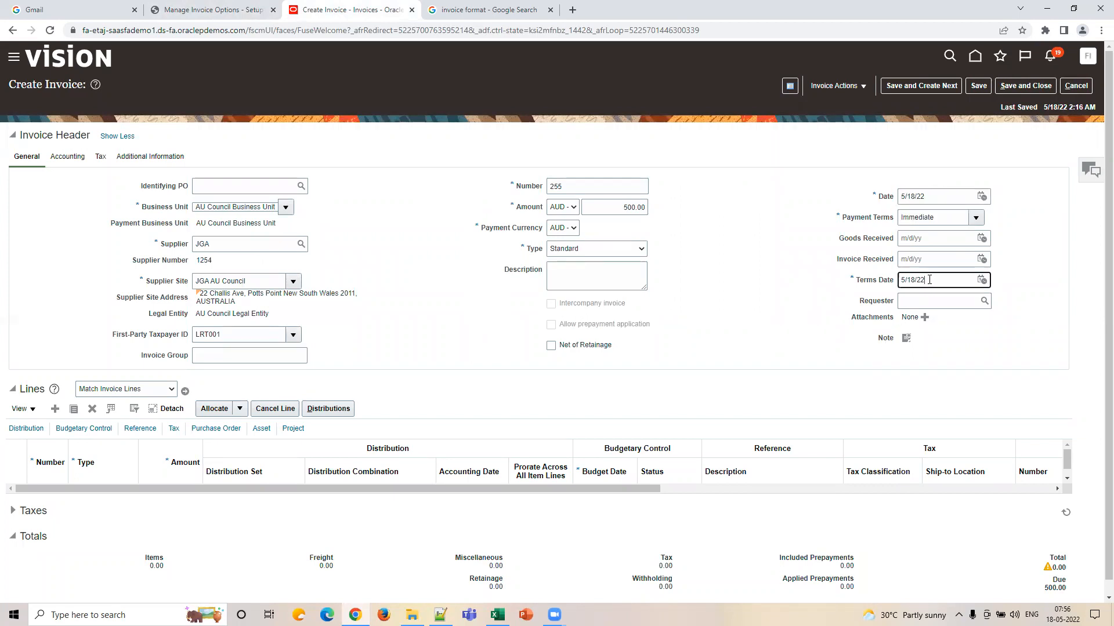
{"action": "left_click_drag", "start_coordinate": [937, 284], "coordinate": [858, 283]}
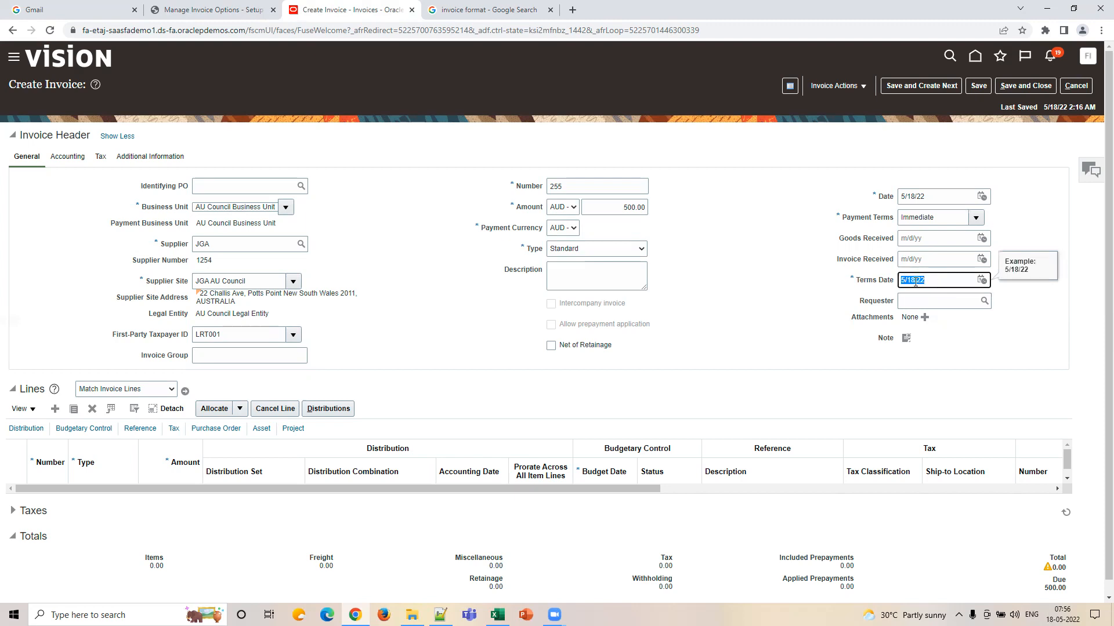
{"action": "left_click", "coordinate": [934, 280]}
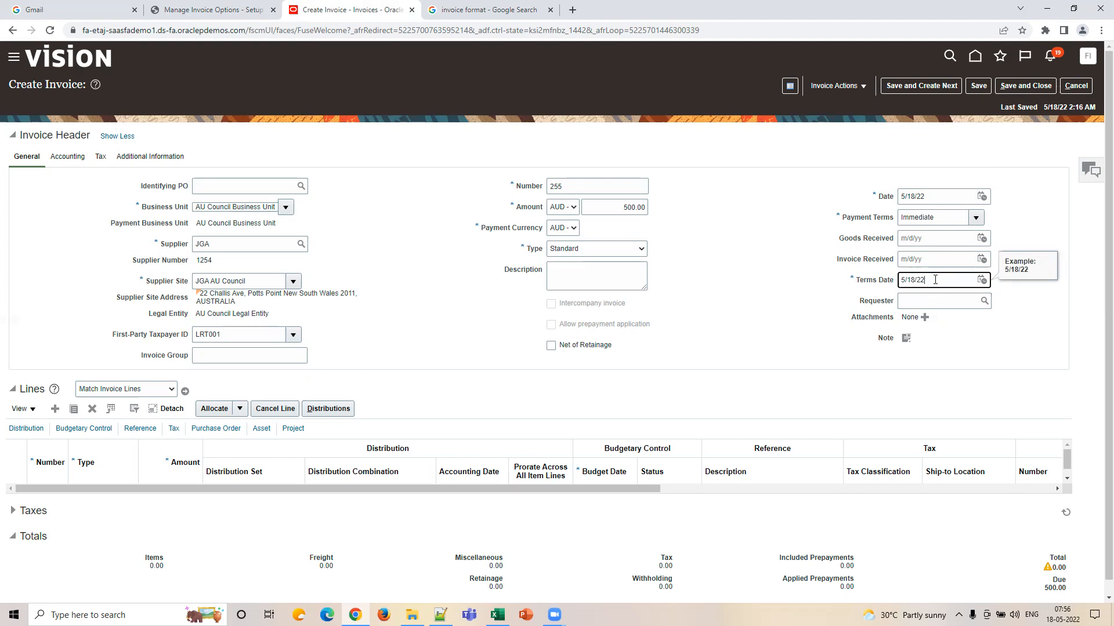
Step: Set the sample invoice's Payment Terms to 2/10 Net 30
{"action": "left_click", "coordinate": [976, 219]}
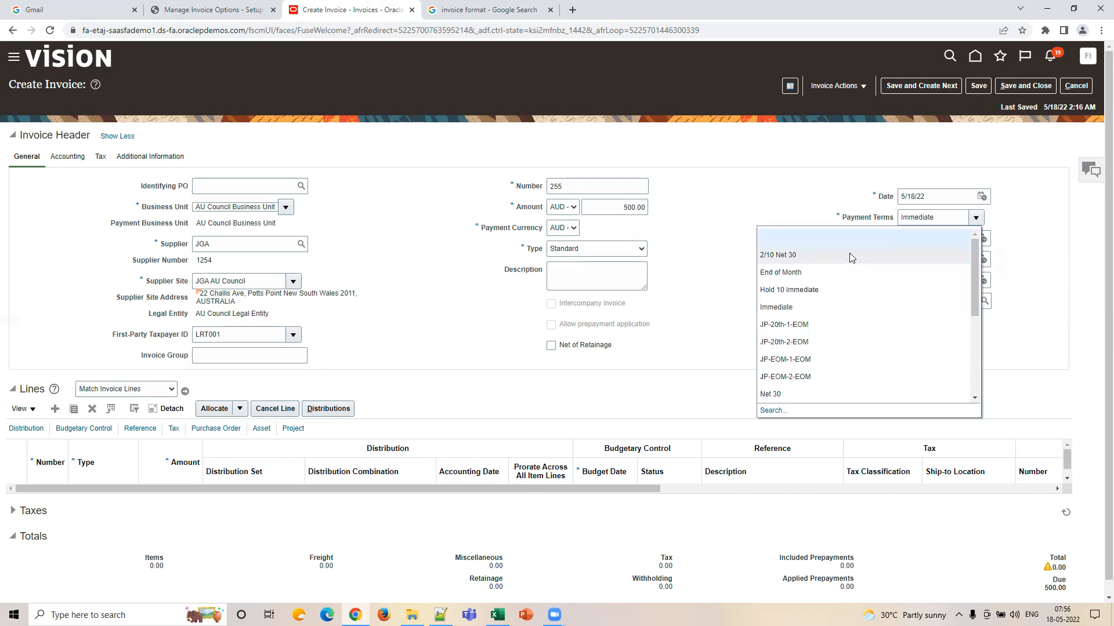
{"action": "left_click", "coordinate": [824, 270]}
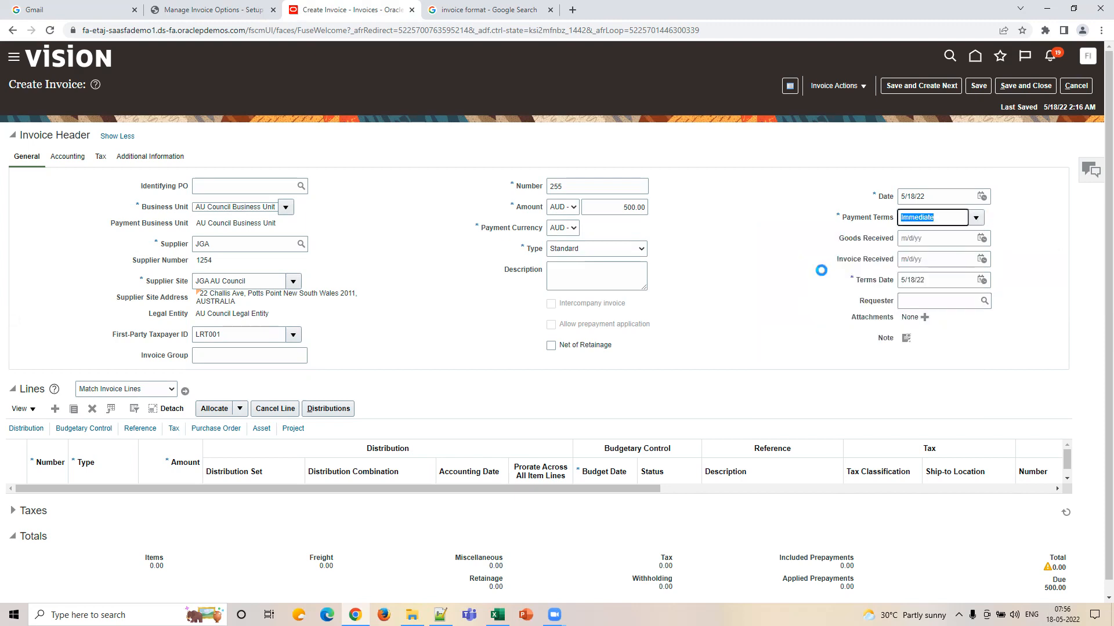
{"action": "left_click", "coordinate": [938, 222]}
{"action": "left_click", "coordinate": [804, 262]}
{"action": "left_click", "coordinate": [805, 221]}
{"action": "left_click", "coordinate": [944, 281]}
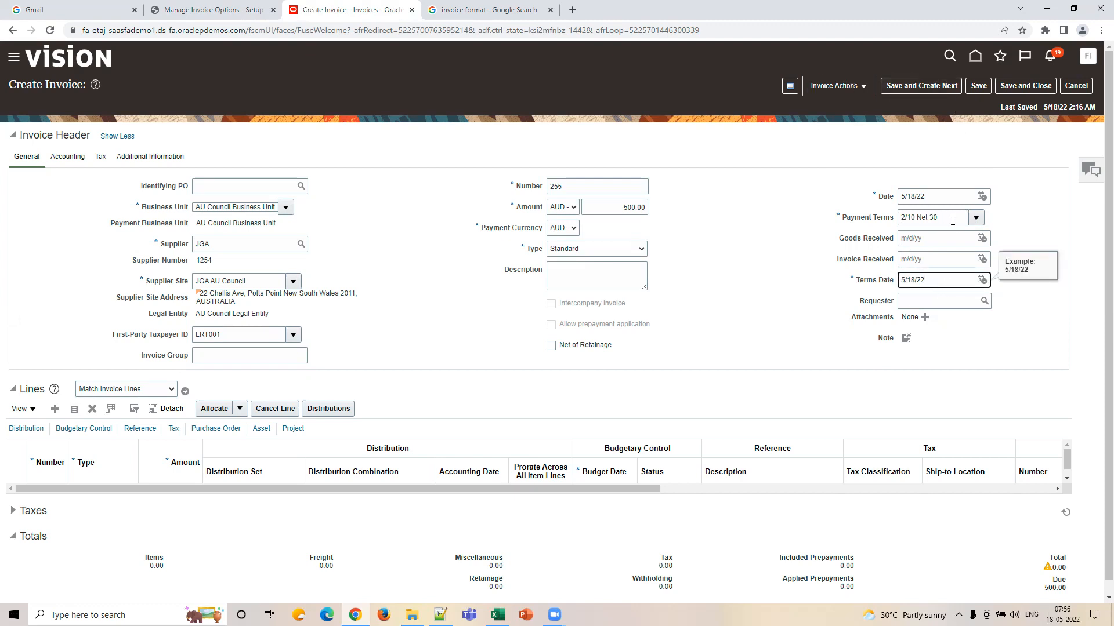
{"action": "left_click", "coordinate": [928, 218]}
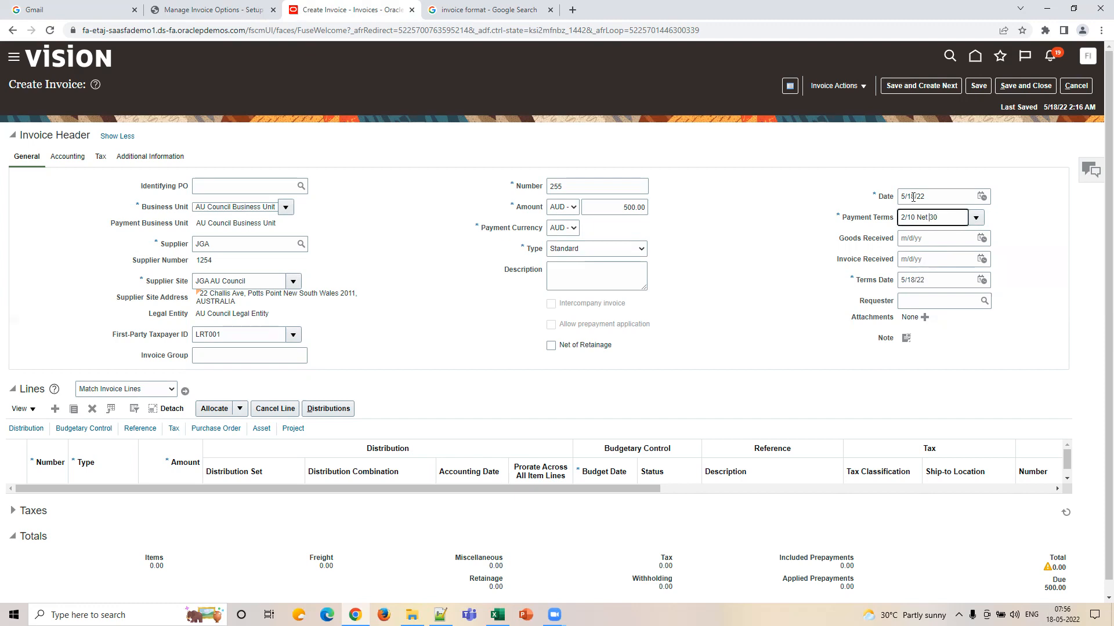
Step: Change the sample invoice's Terms Date to 6/18/2022 and compare it with the invoice date
{"action": "left_click", "coordinate": [906, 280]}
{"action": "key", "text": "BackSpace"}
{"action": "type", "text": "6"}
{"action": "left_click", "coordinate": [932, 295]}
{"action": "left_click_drag", "start_coordinate": [940, 283], "coordinate": [899, 281]}
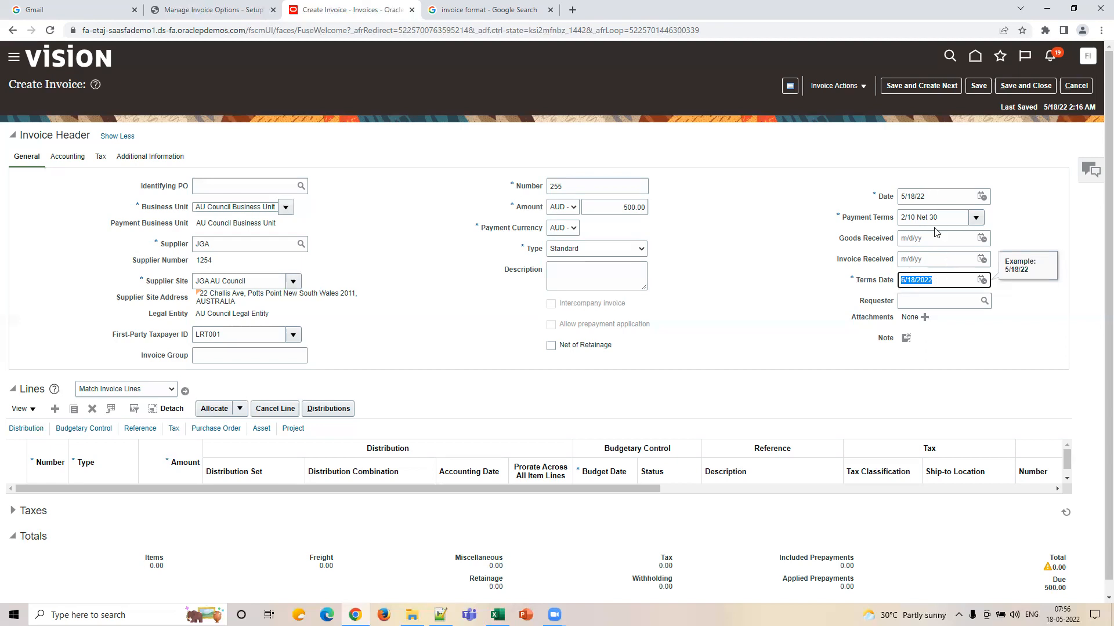
{"action": "left_click", "coordinate": [942, 198]}
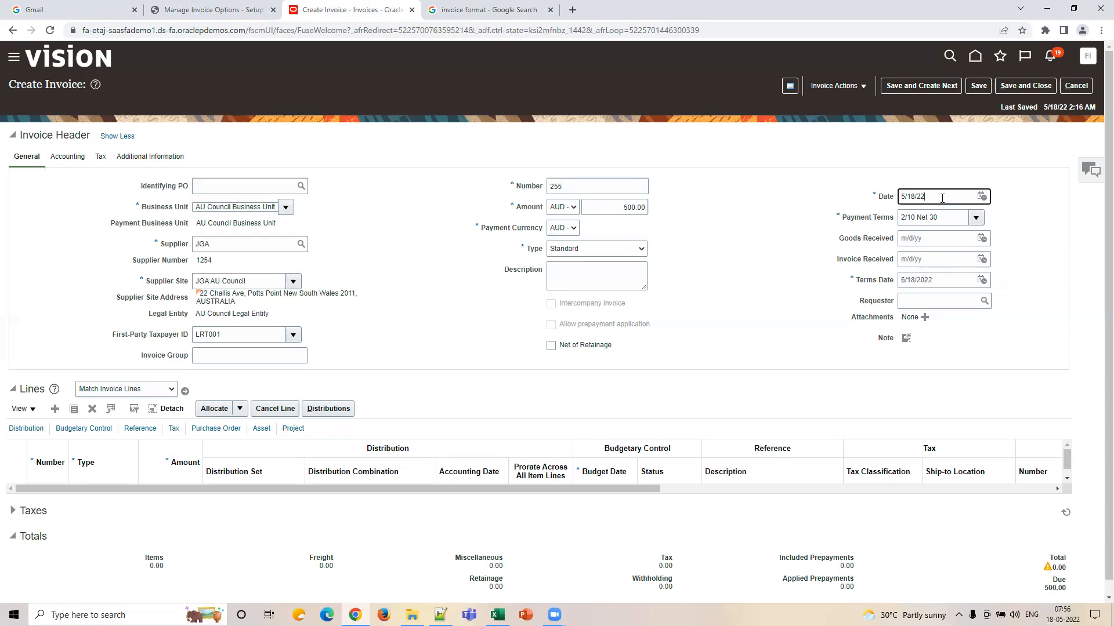
{"action": "left_click", "coordinate": [943, 284]}
{"action": "left_click", "coordinate": [788, 316]}
Step: Review the Terms Date Basis and Pay Date Basis choices in Manage Invoice Options, keeping Invoice date and Due date selected
{"action": "left_click", "coordinate": [211, 10]}
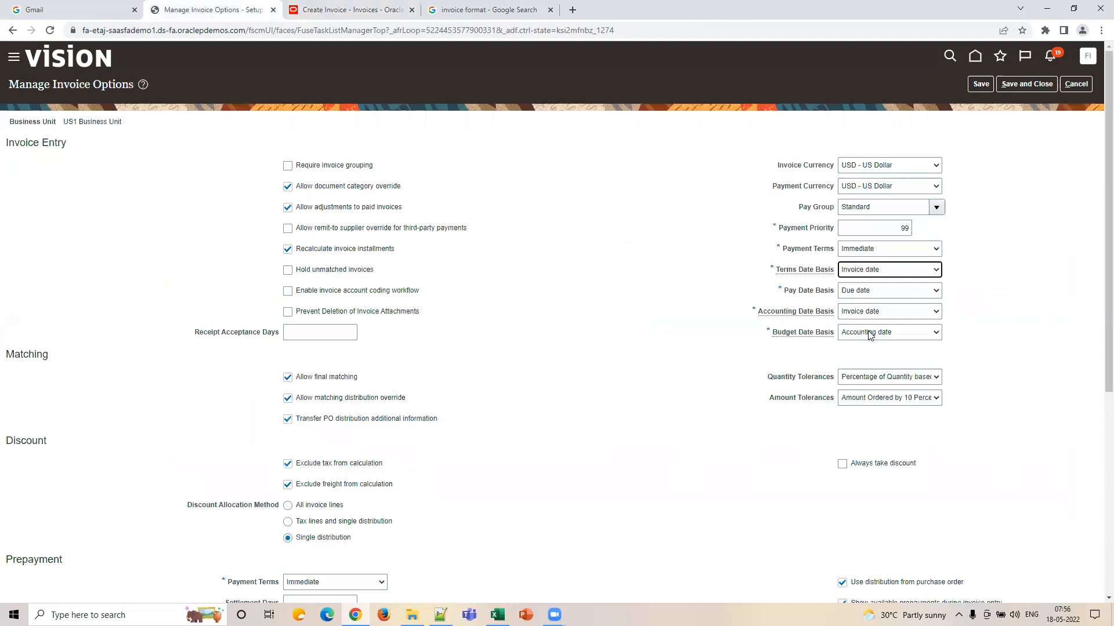
{"action": "mouse_move", "coordinate": [799, 273]}
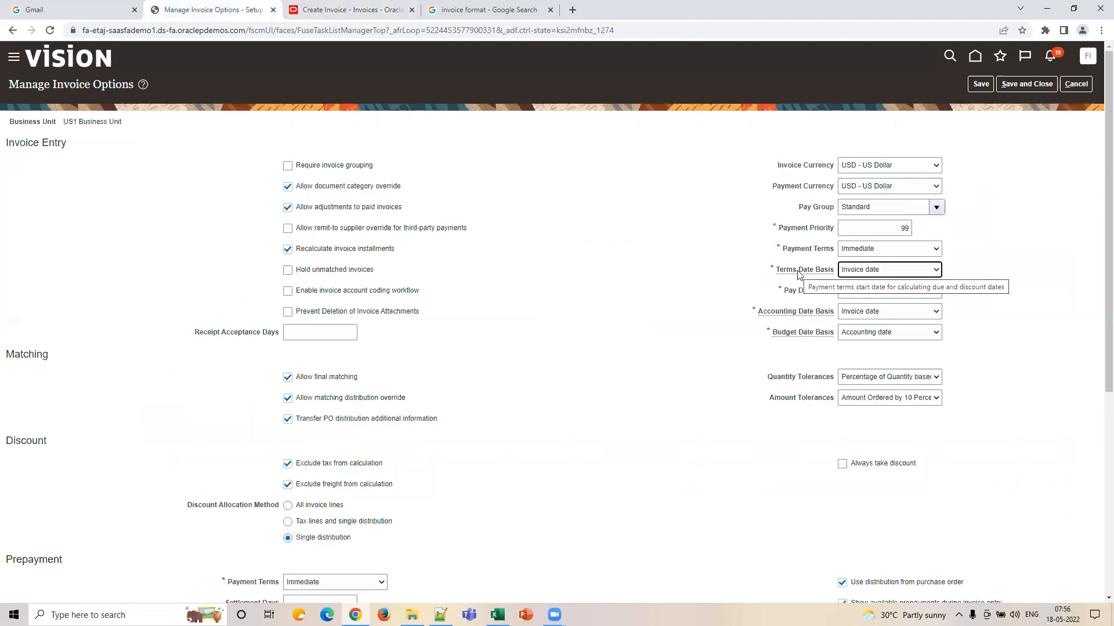
{"action": "left_click", "coordinate": [909, 272]}
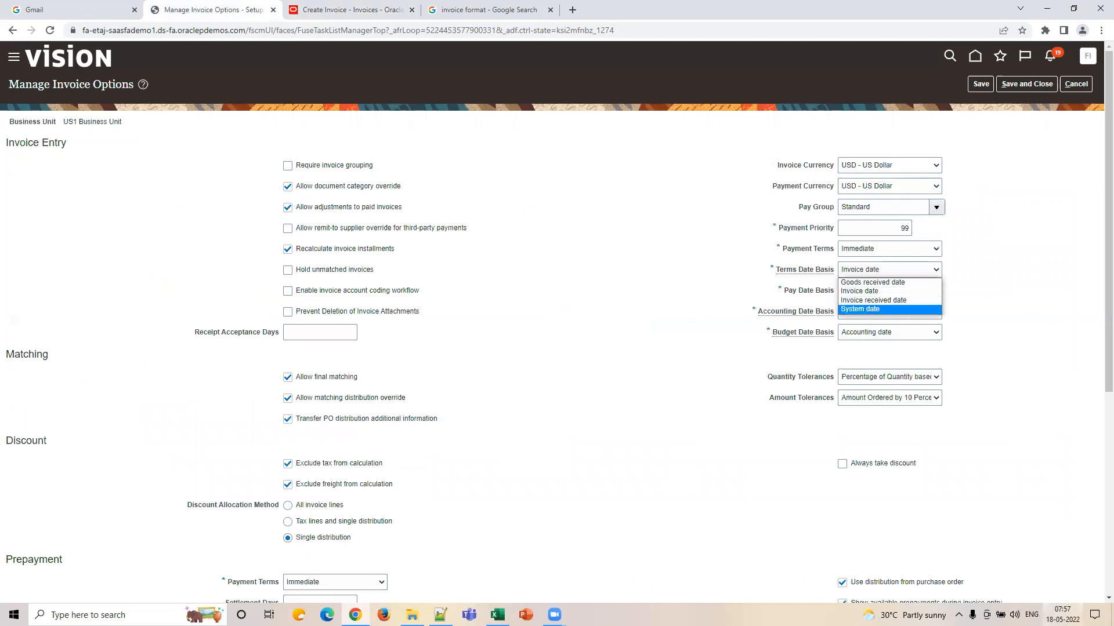
{"action": "left_click", "coordinate": [858, 291]}
{"action": "left_click", "coordinate": [899, 271]}
{"action": "left_click", "coordinate": [889, 271]}
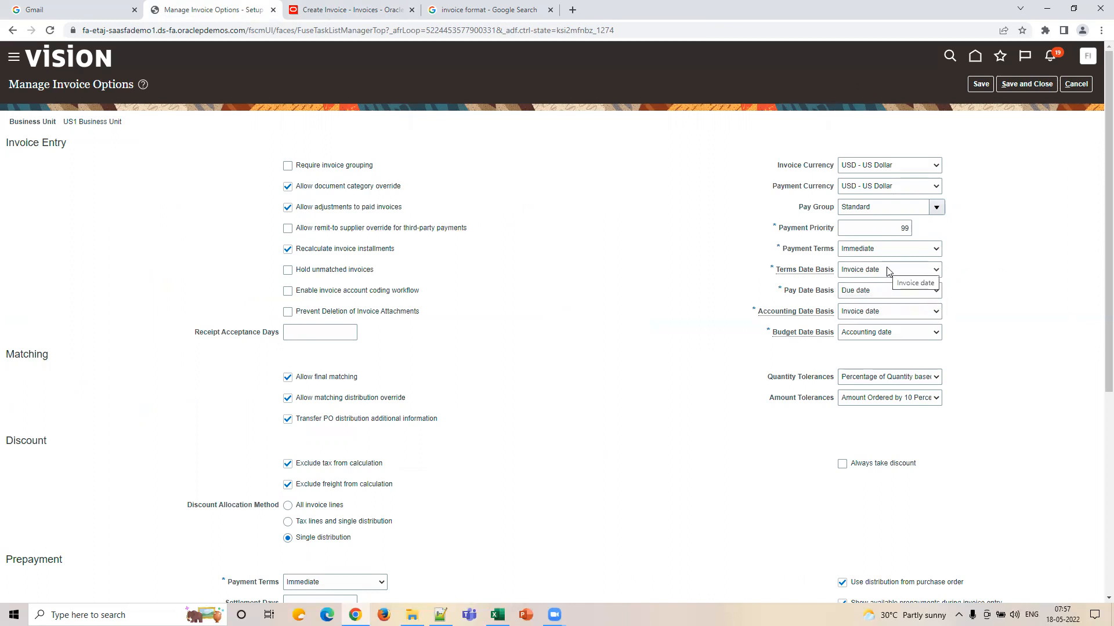
{"action": "left_click", "coordinate": [908, 291]}
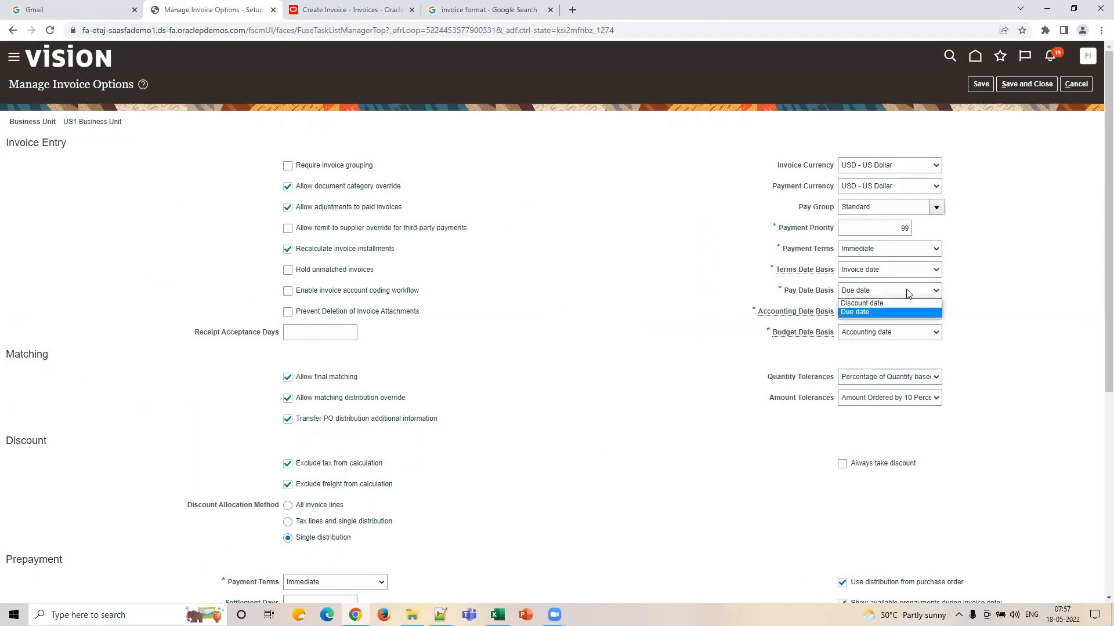
{"action": "left_click", "coordinate": [908, 292]}
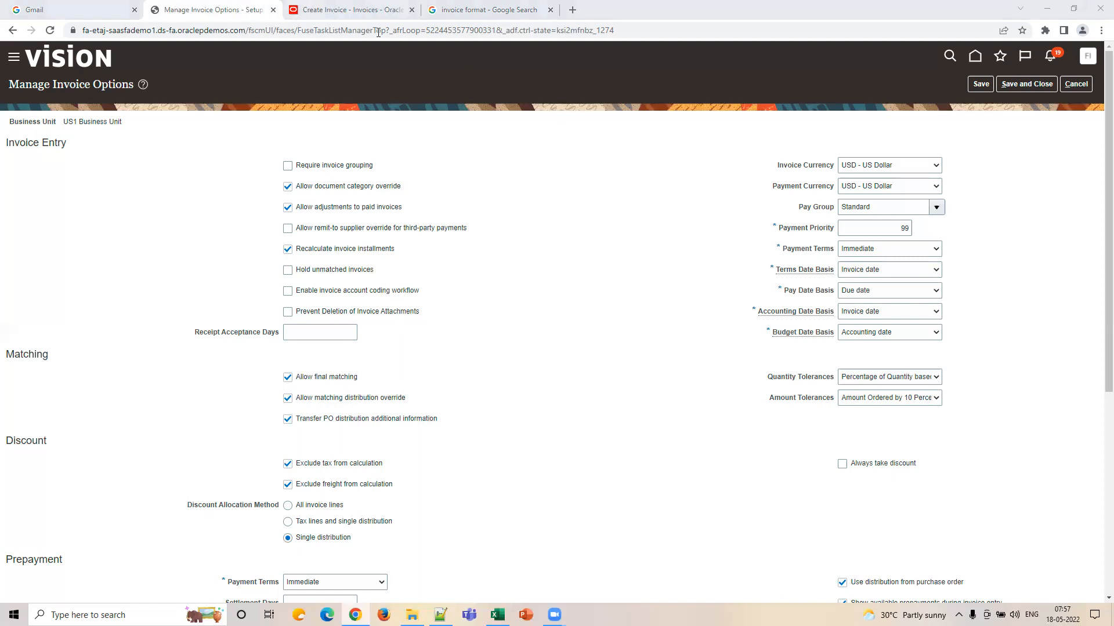
Step: Check the due date and discount details in the sample invoice's installments, and close the installments window
{"action": "left_click", "coordinate": [372, 10]}
{"action": "left_click", "coordinate": [836, 87]}
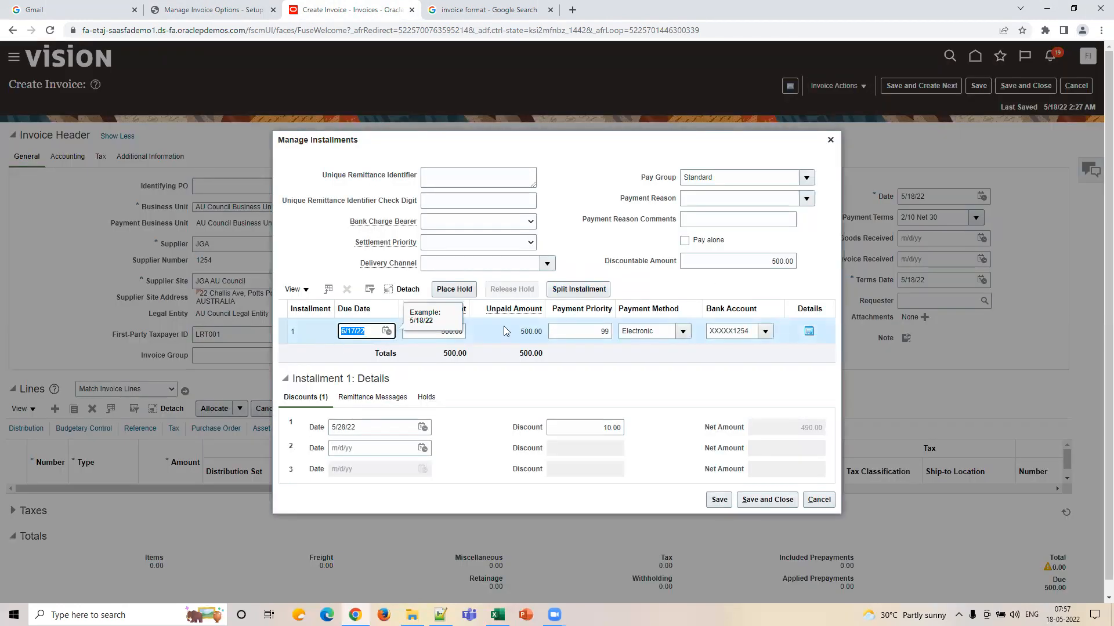
{"action": "left_click", "coordinate": [830, 140]}
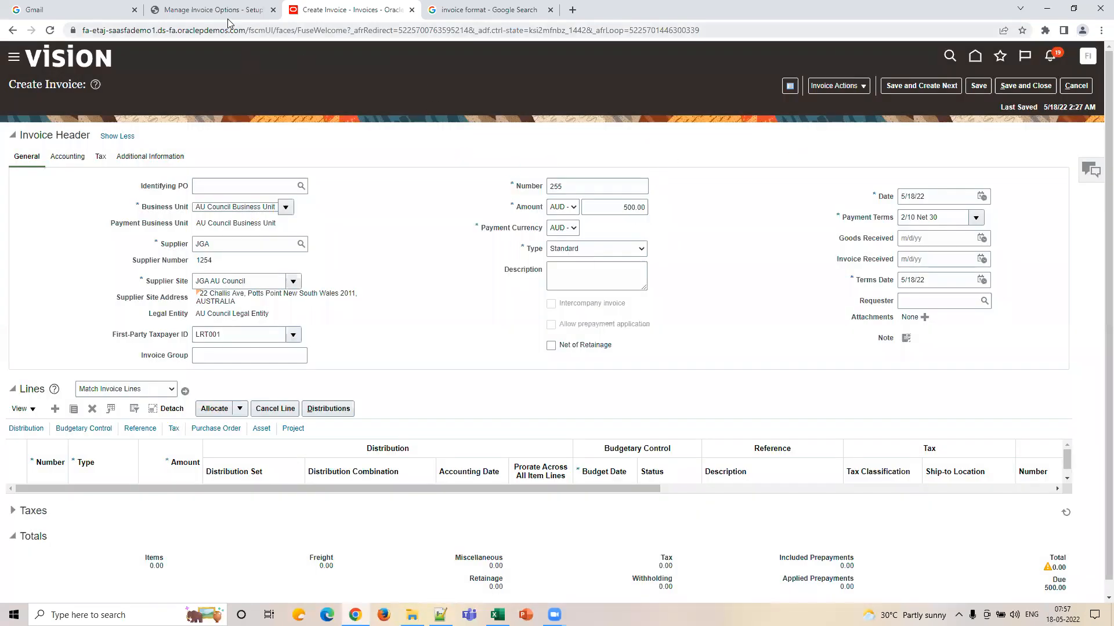
Step: Return to Manage Invoice Options and review the Pay Date Basis and Accounting Date Basis choices
{"action": "left_click", "coordinate": [223, 10]}
{"action": "left_click", "coordinate": [870, 294]}
{"action": "left_click", "coordinate": [870, 296]}
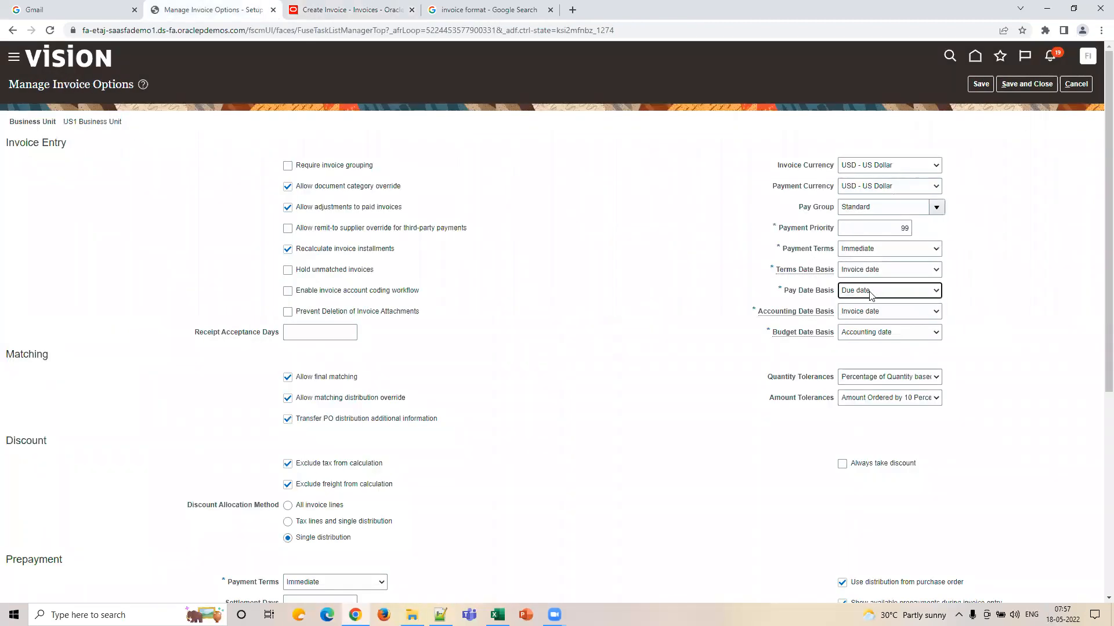
{"action": "left_click", "coordinate": [891, 315]}
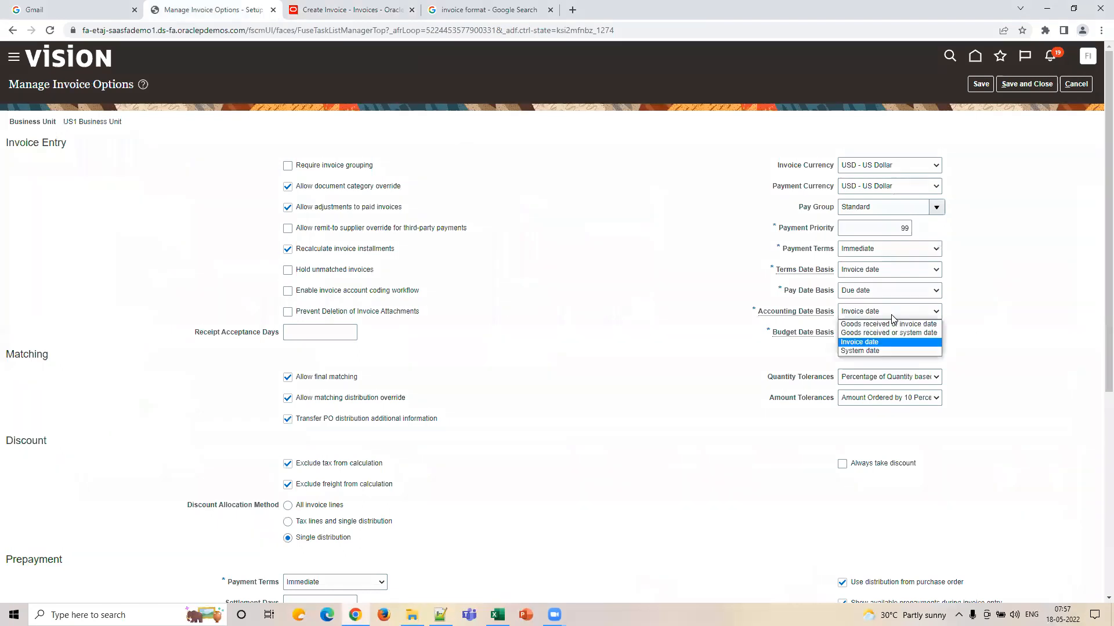